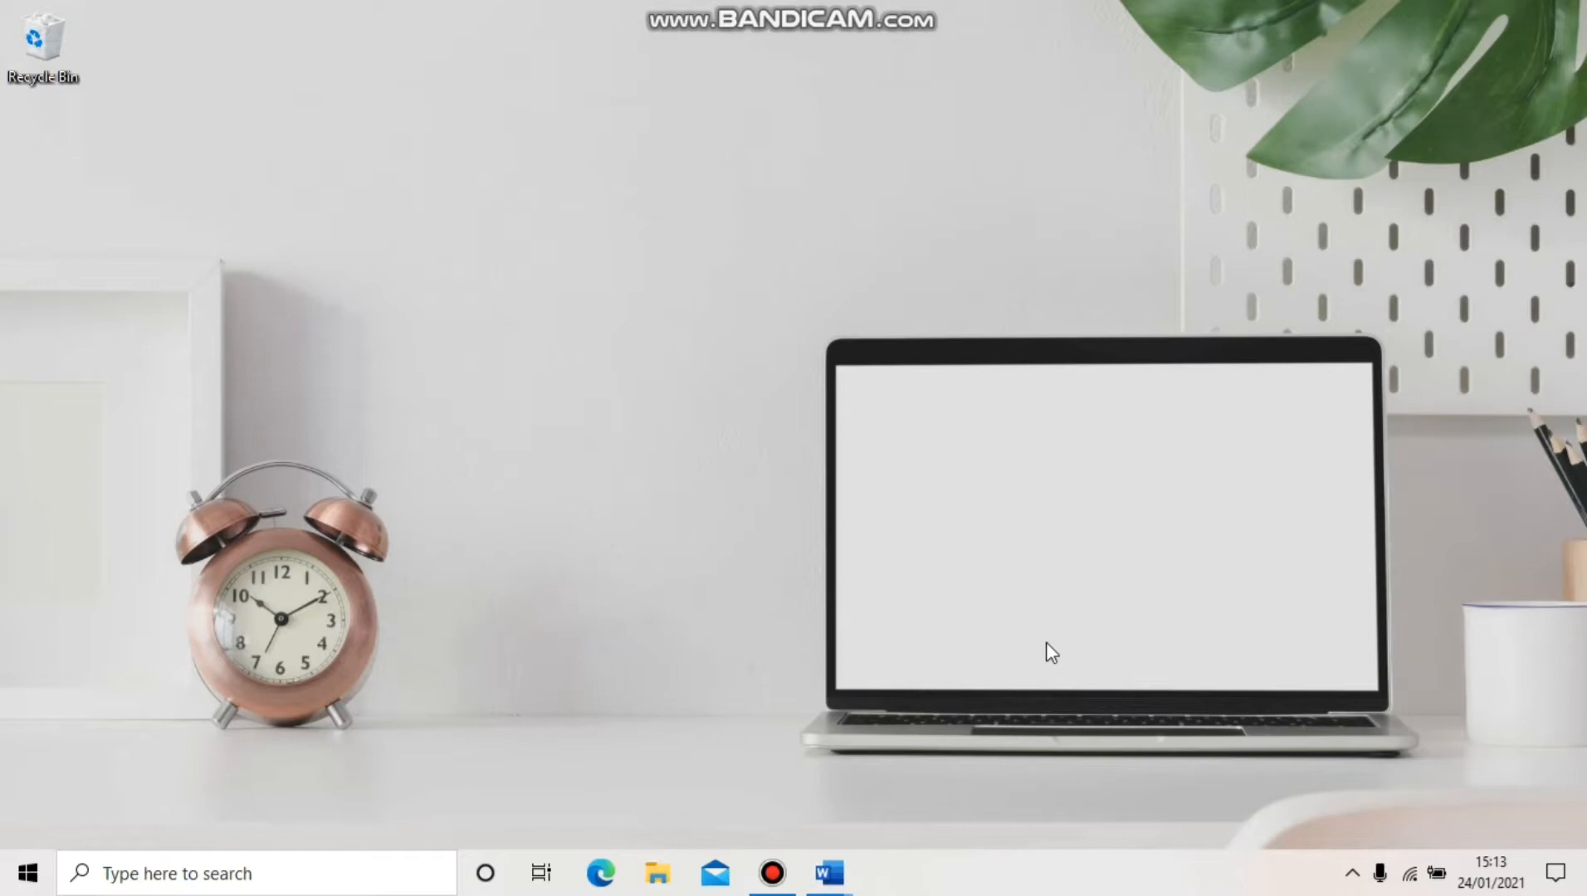
Search Windows for 'xampp' and launch the XAMPP Control Panel
click(283, 882)
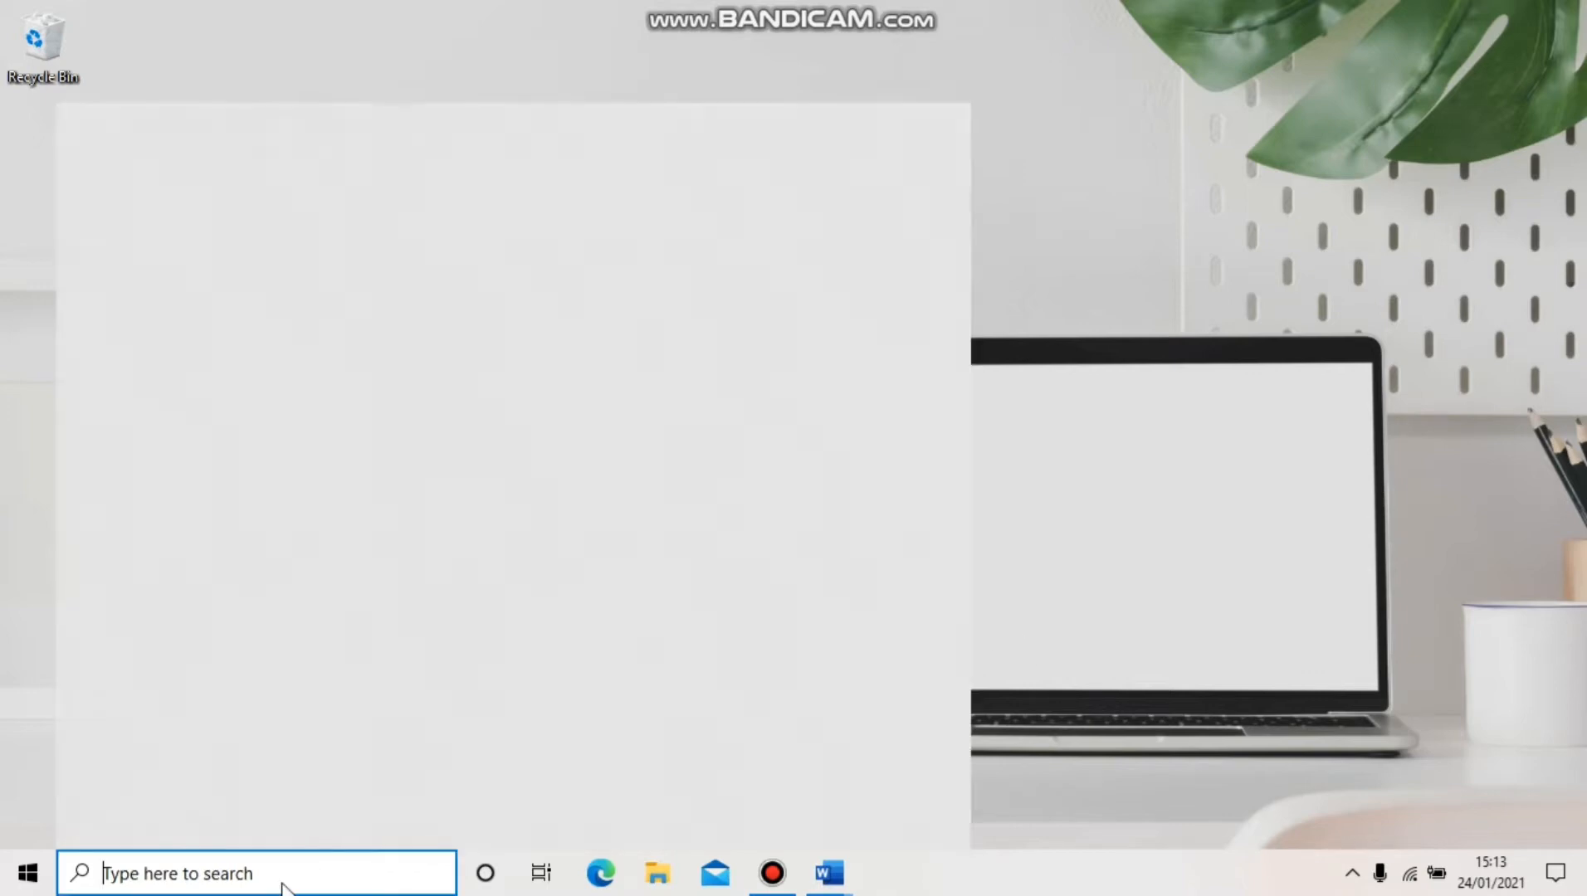
text(xam)
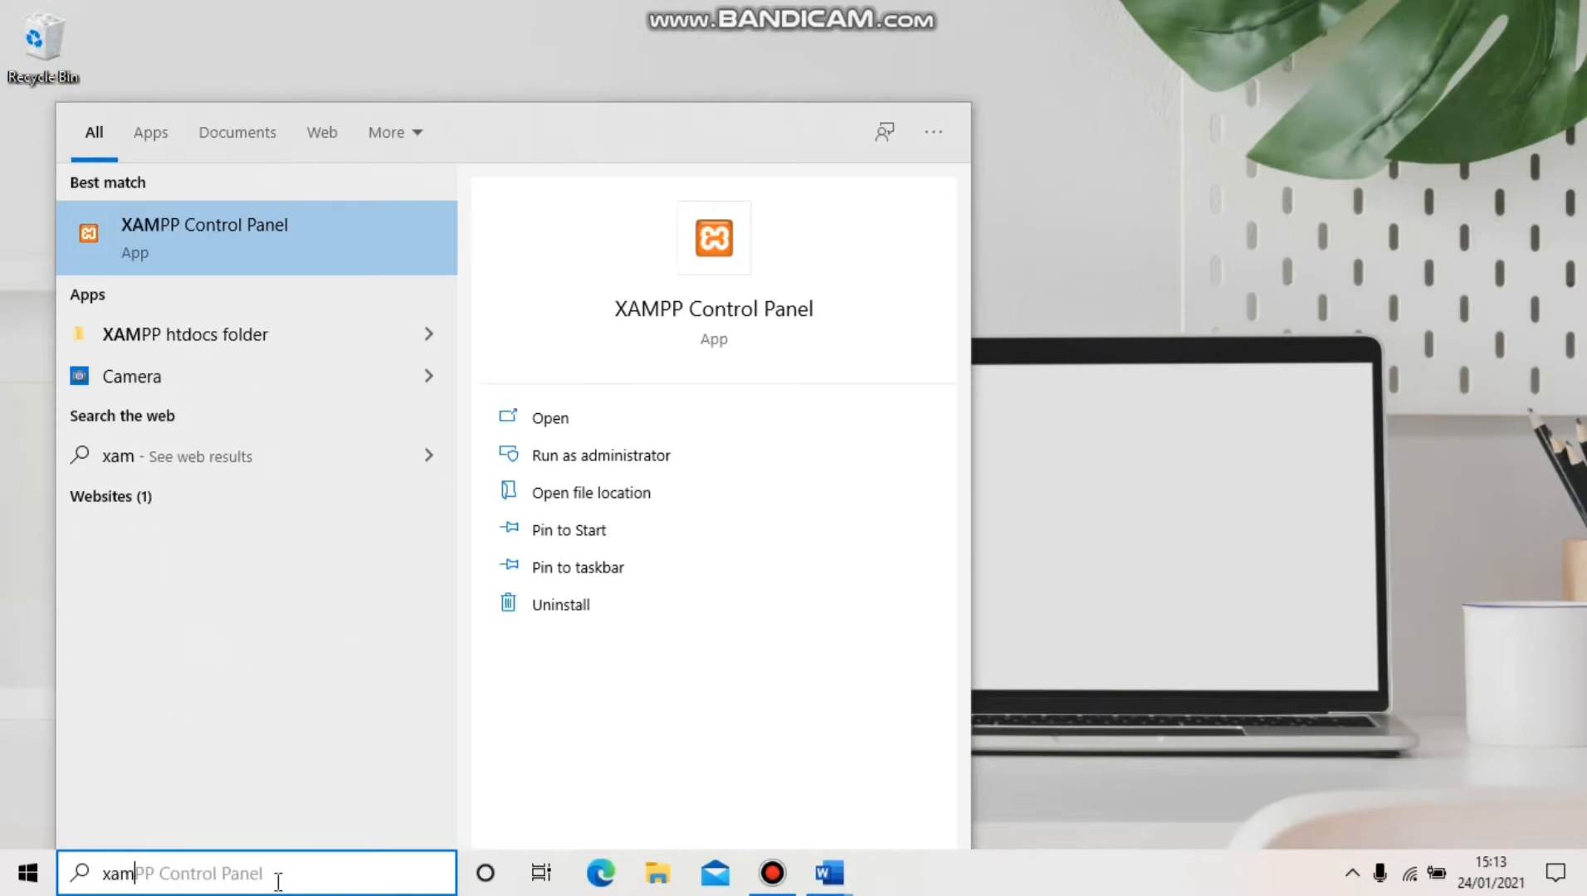
text(pp)
key(Return)
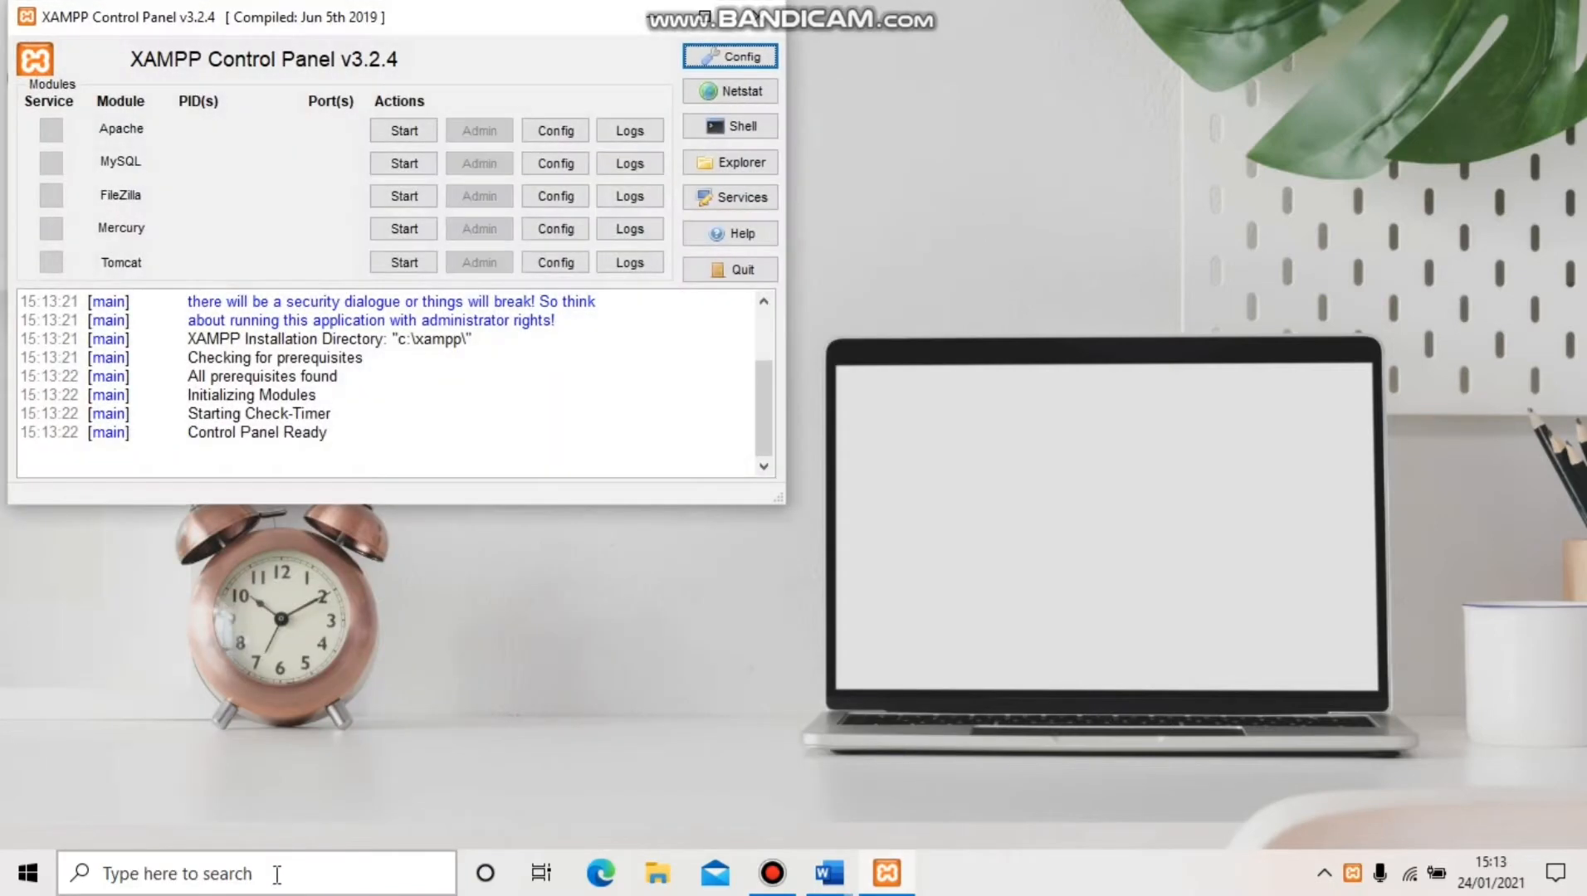
Maximise XAMPP, start Apache and MySQL, and open phpMyAdmin through MySQL's Admin button
double_click(708, 23)
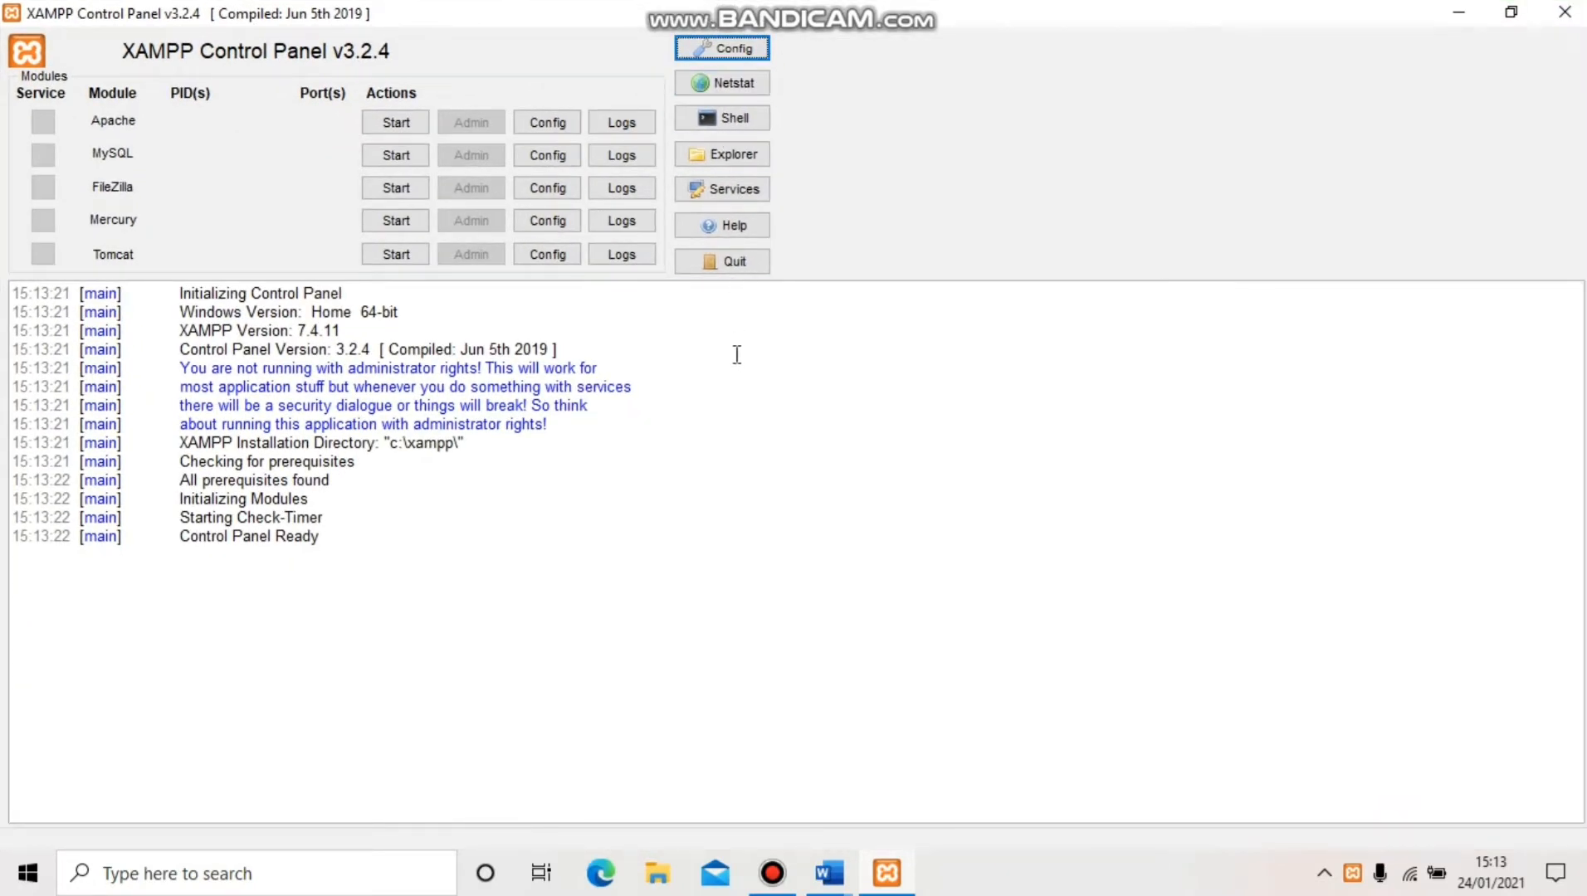
click(395, 125)
click(396, 157)
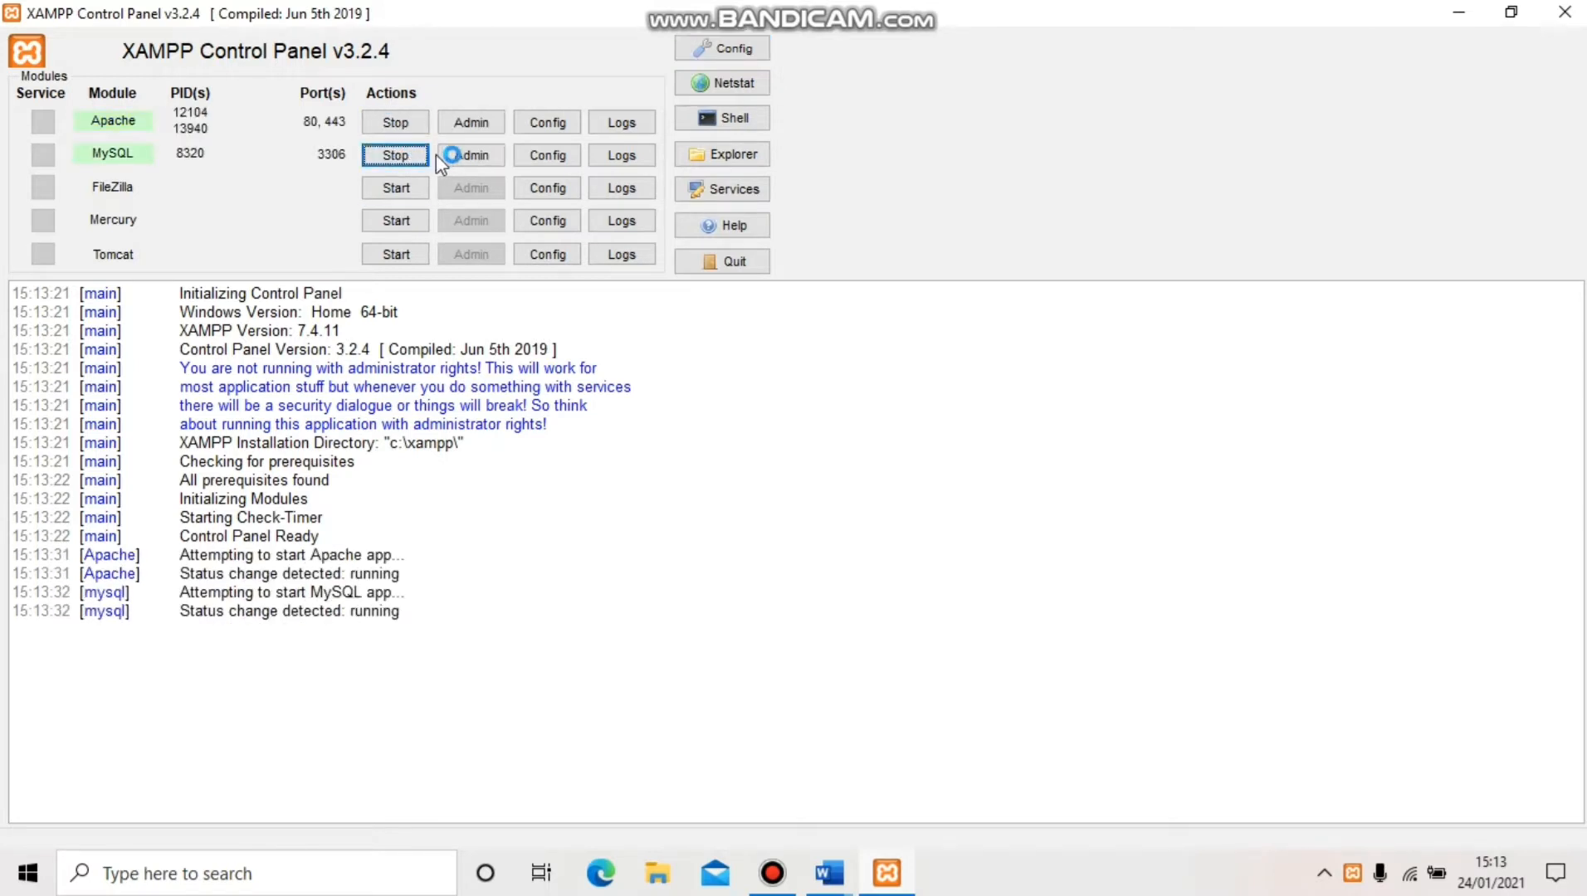
click(487, 158)
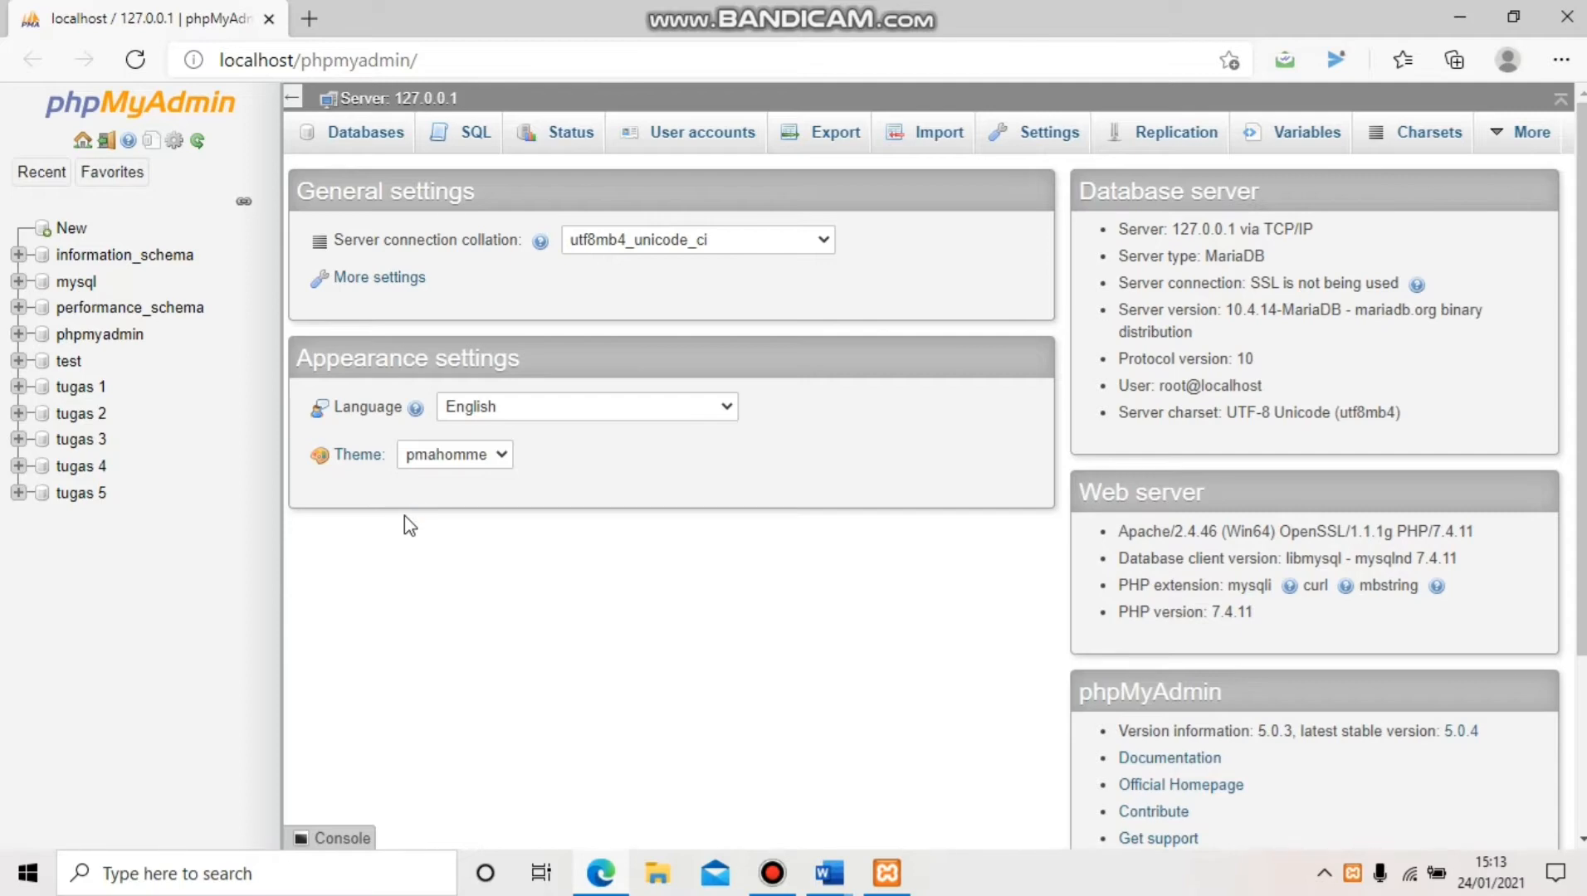
On the Databases tab, create a database named with the student's name and ID number
click(363, 154)
click(376, 304)
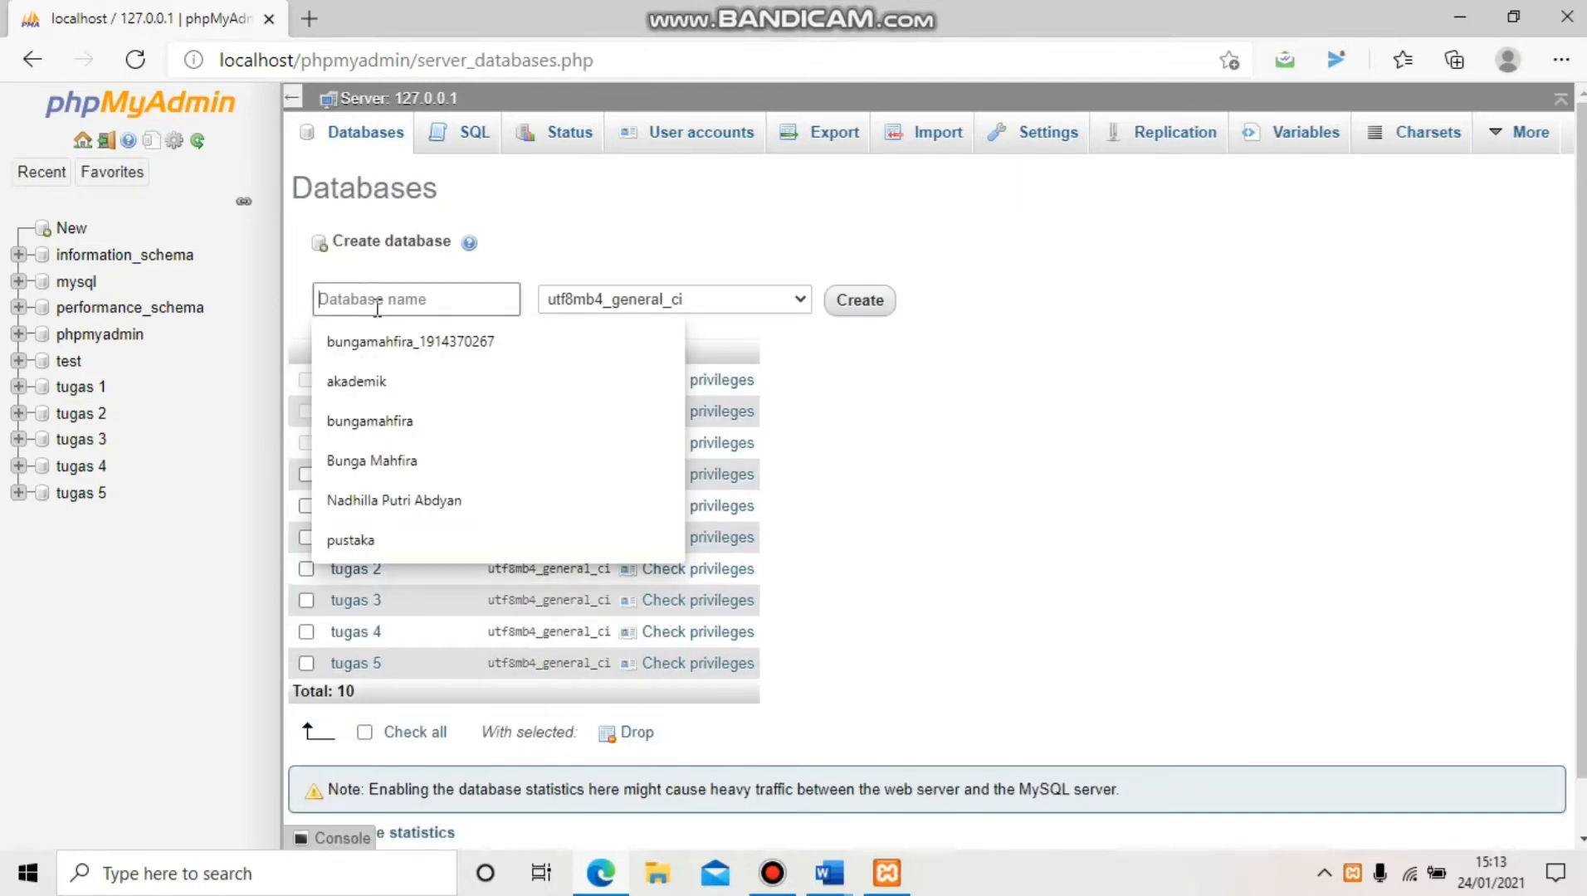
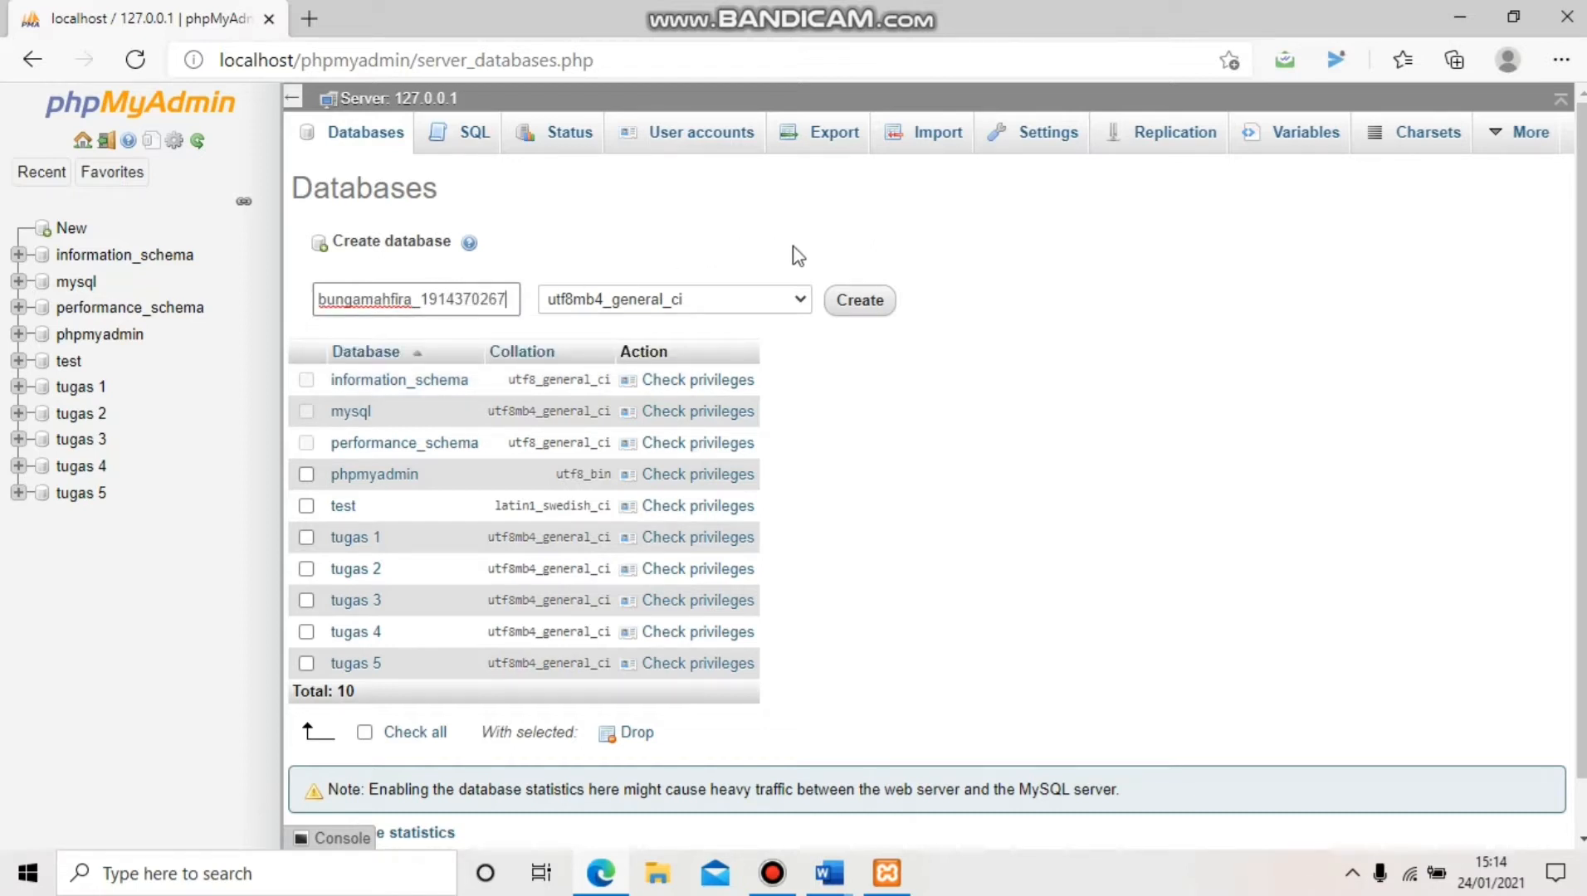
click(860, 300)
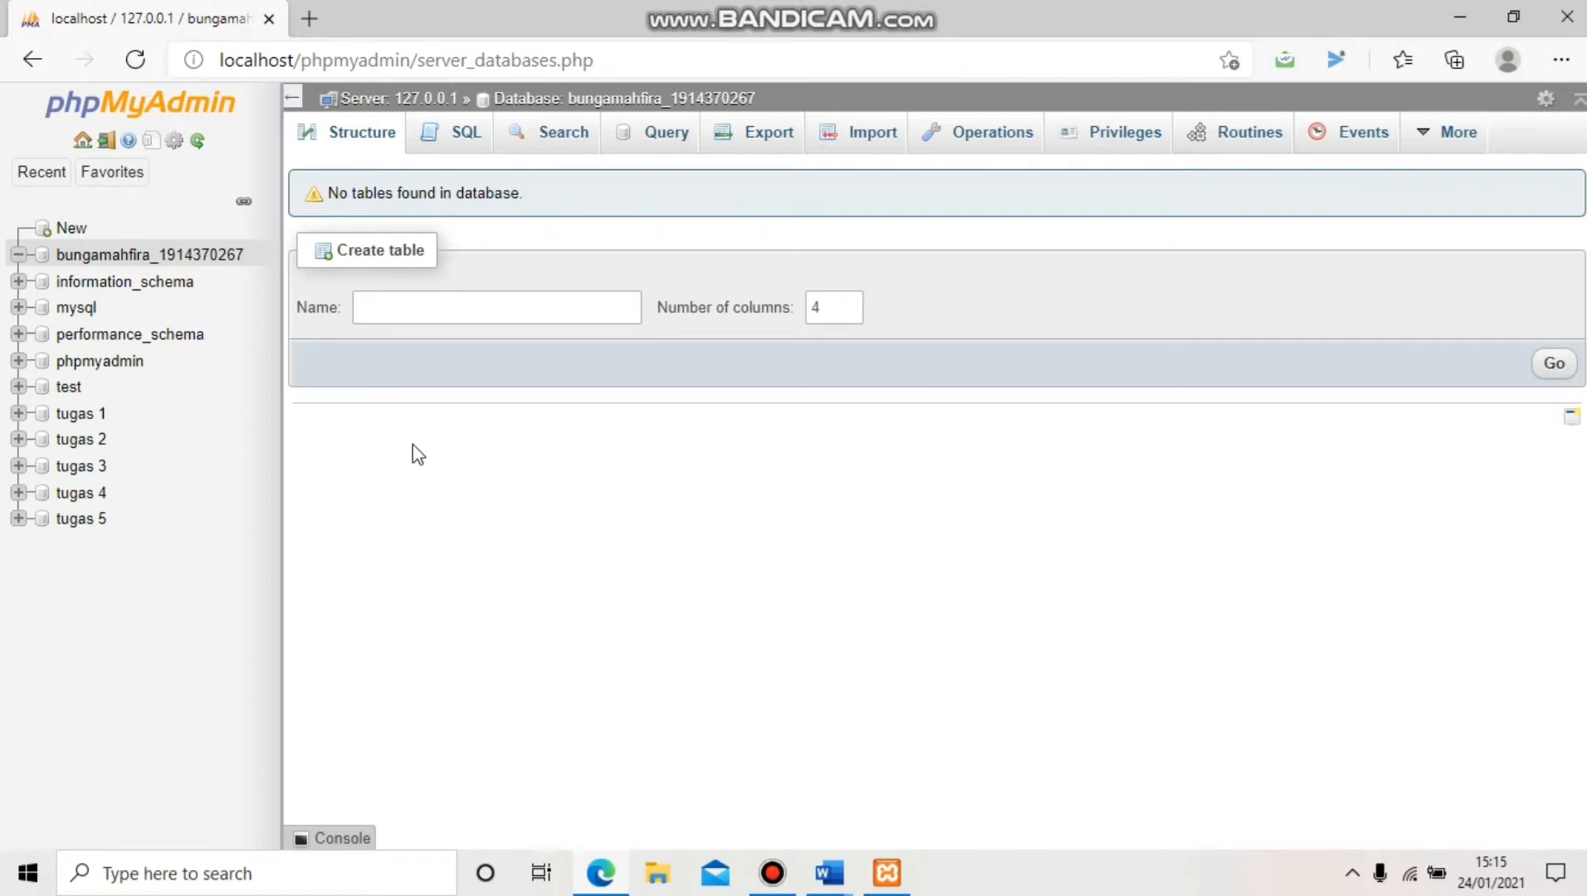
Start a new table named paket with 4 columns
click(503, 306)
text(d)
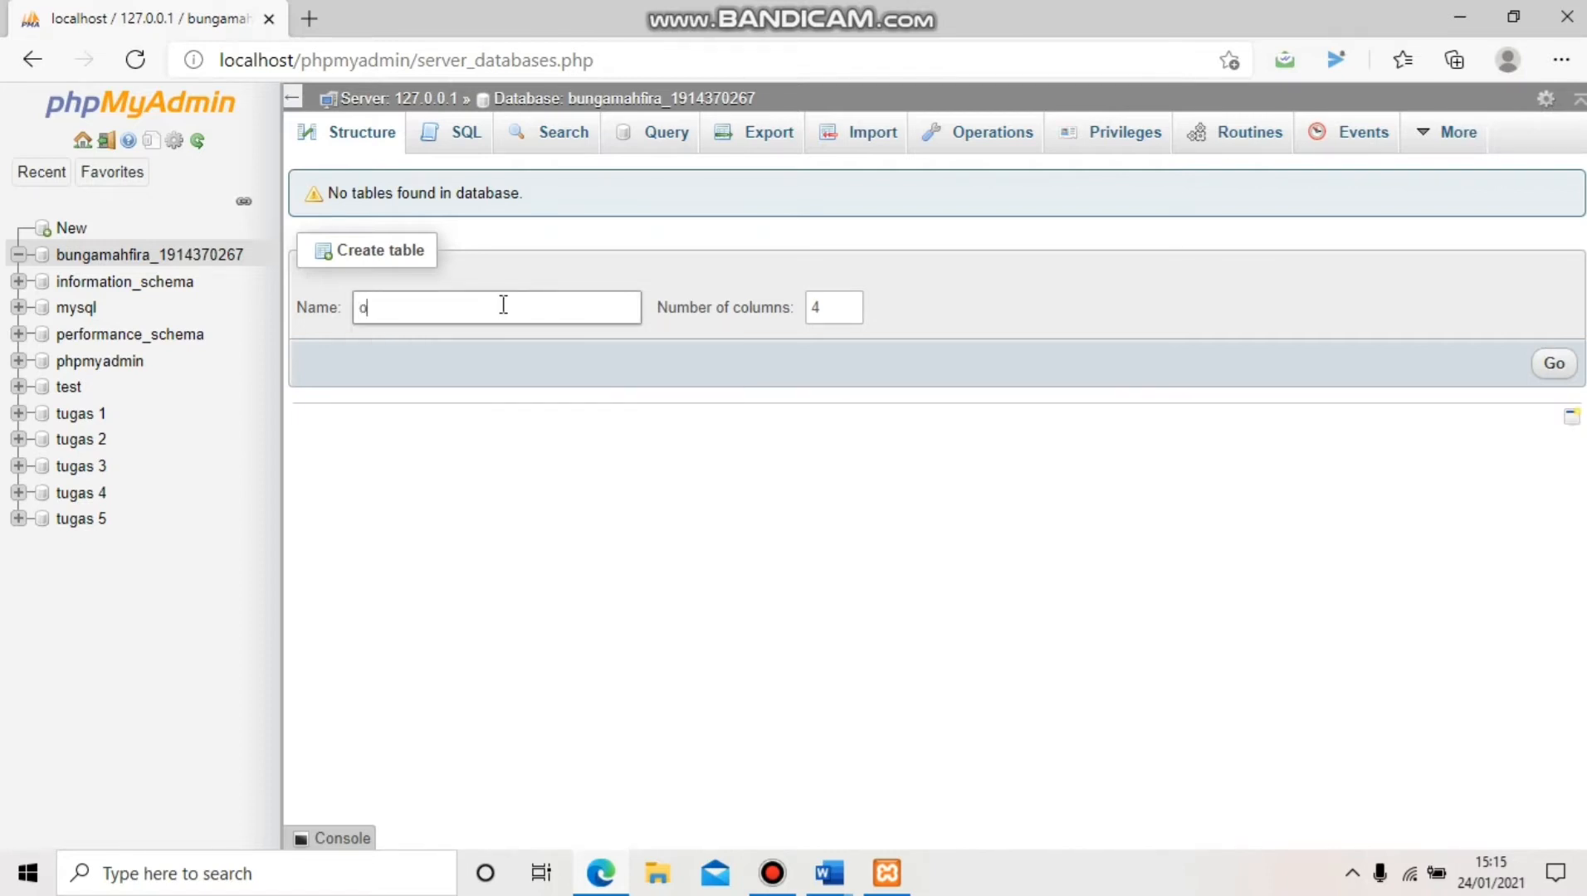
key(BackSpace)
text(paket)
click(826, 307)
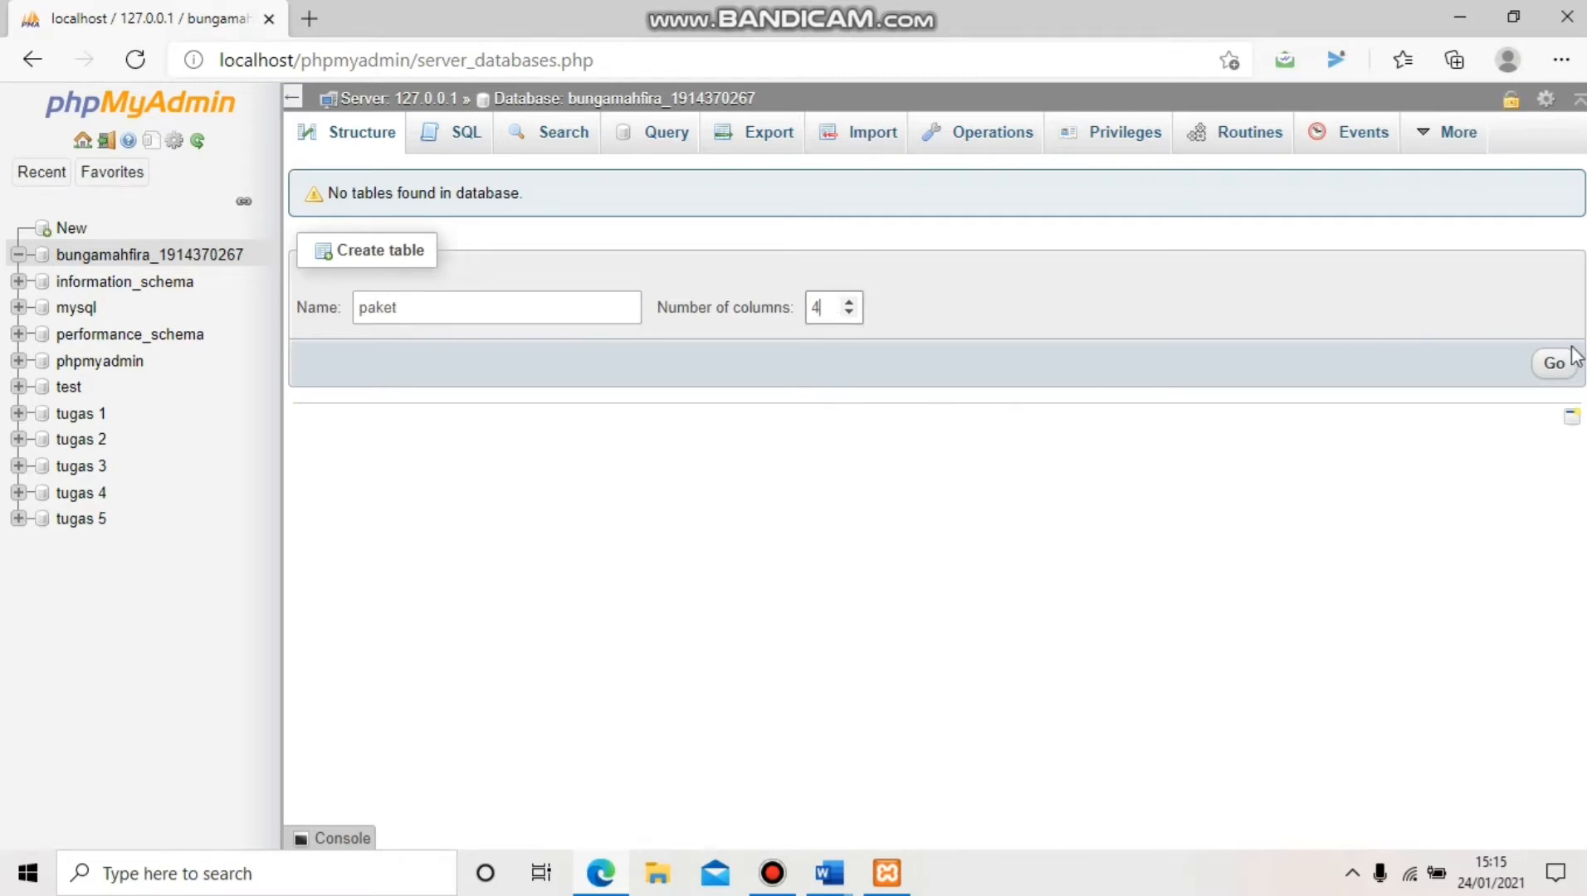
click(1555, 365)
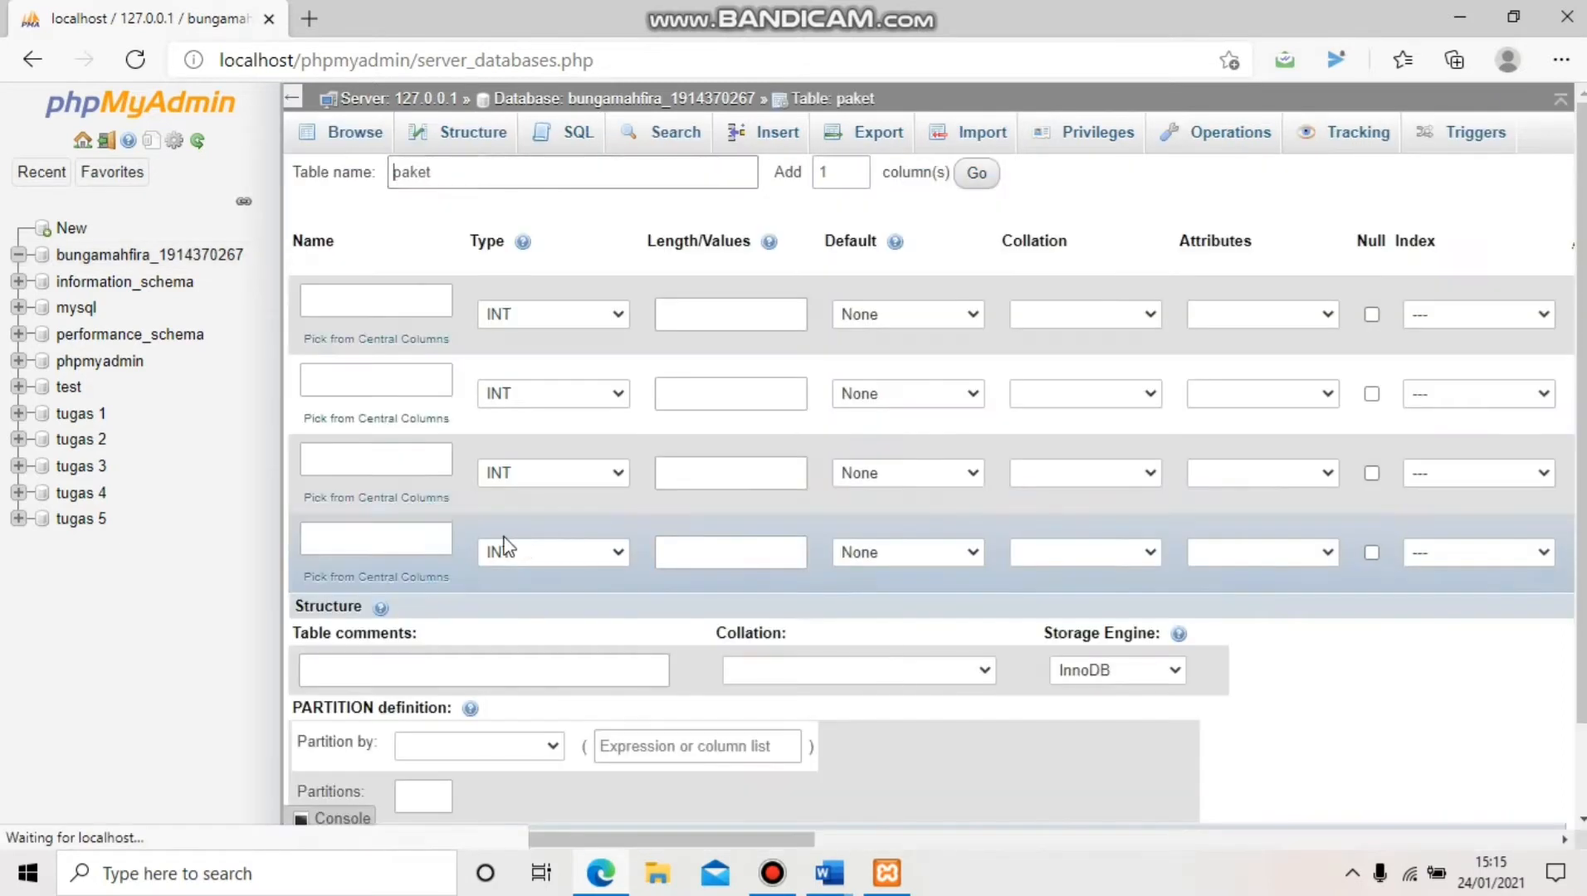
Name the four columns id_paket, namapaket, kecepatan and harga
click(397, 305)
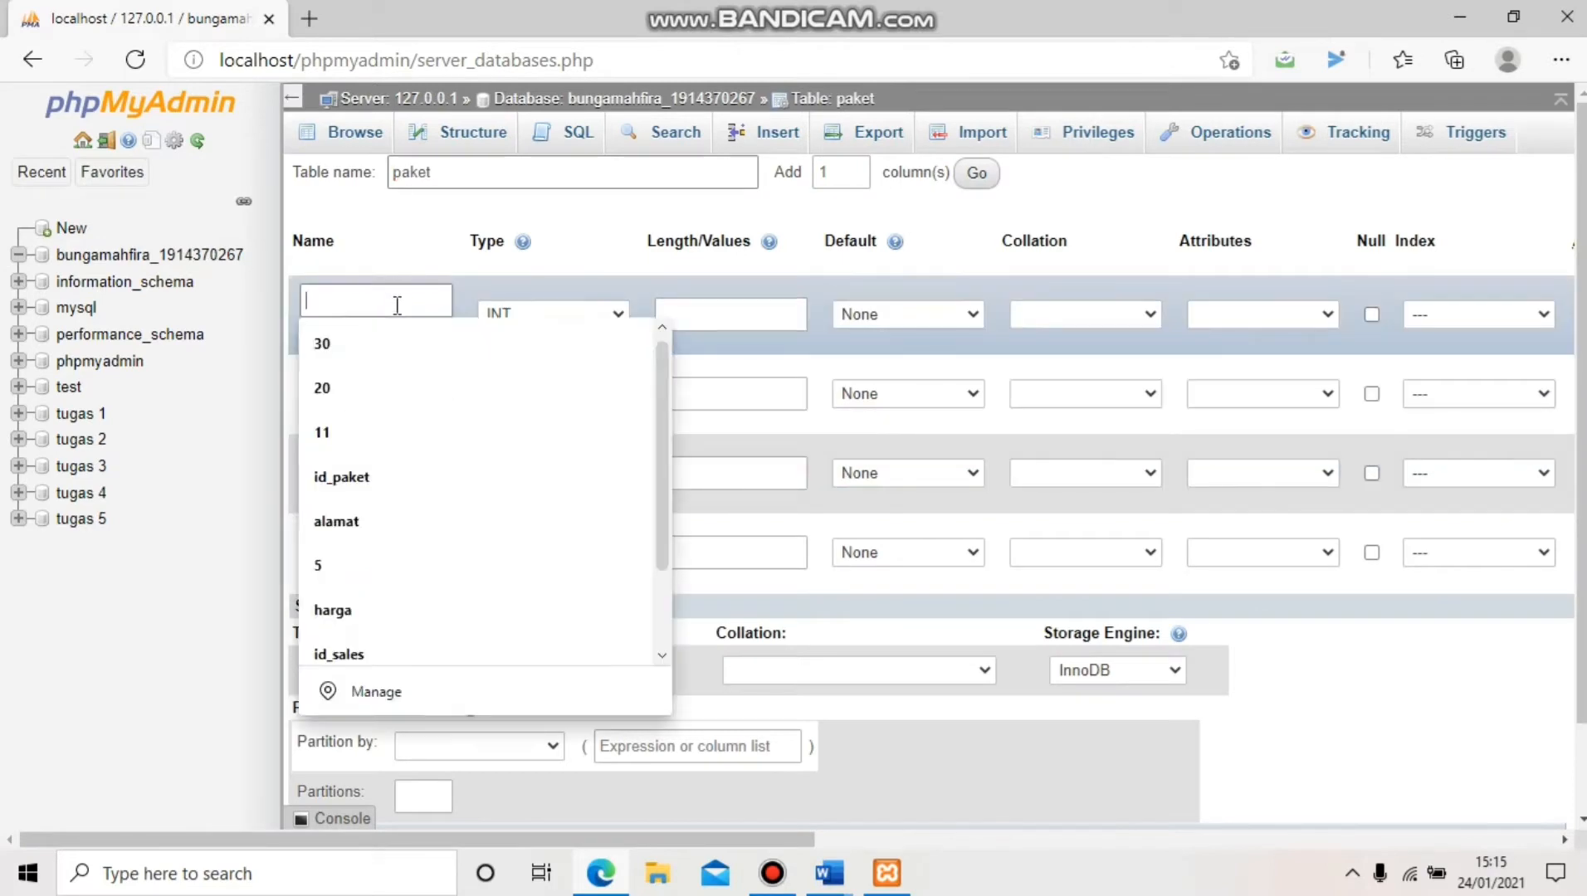
text(i)
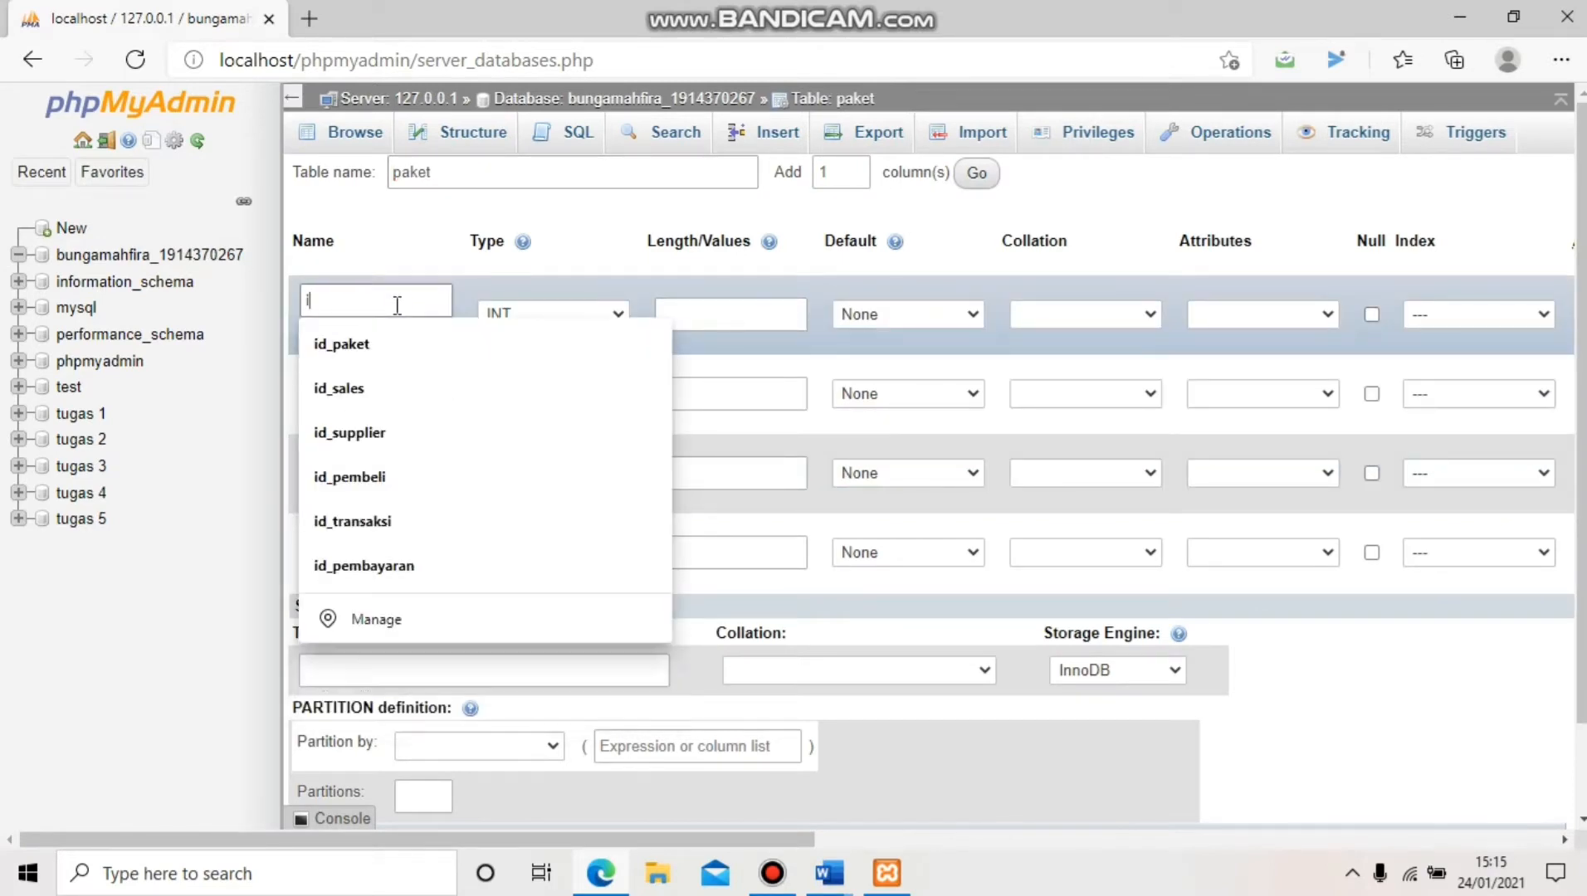
text(d_paket)
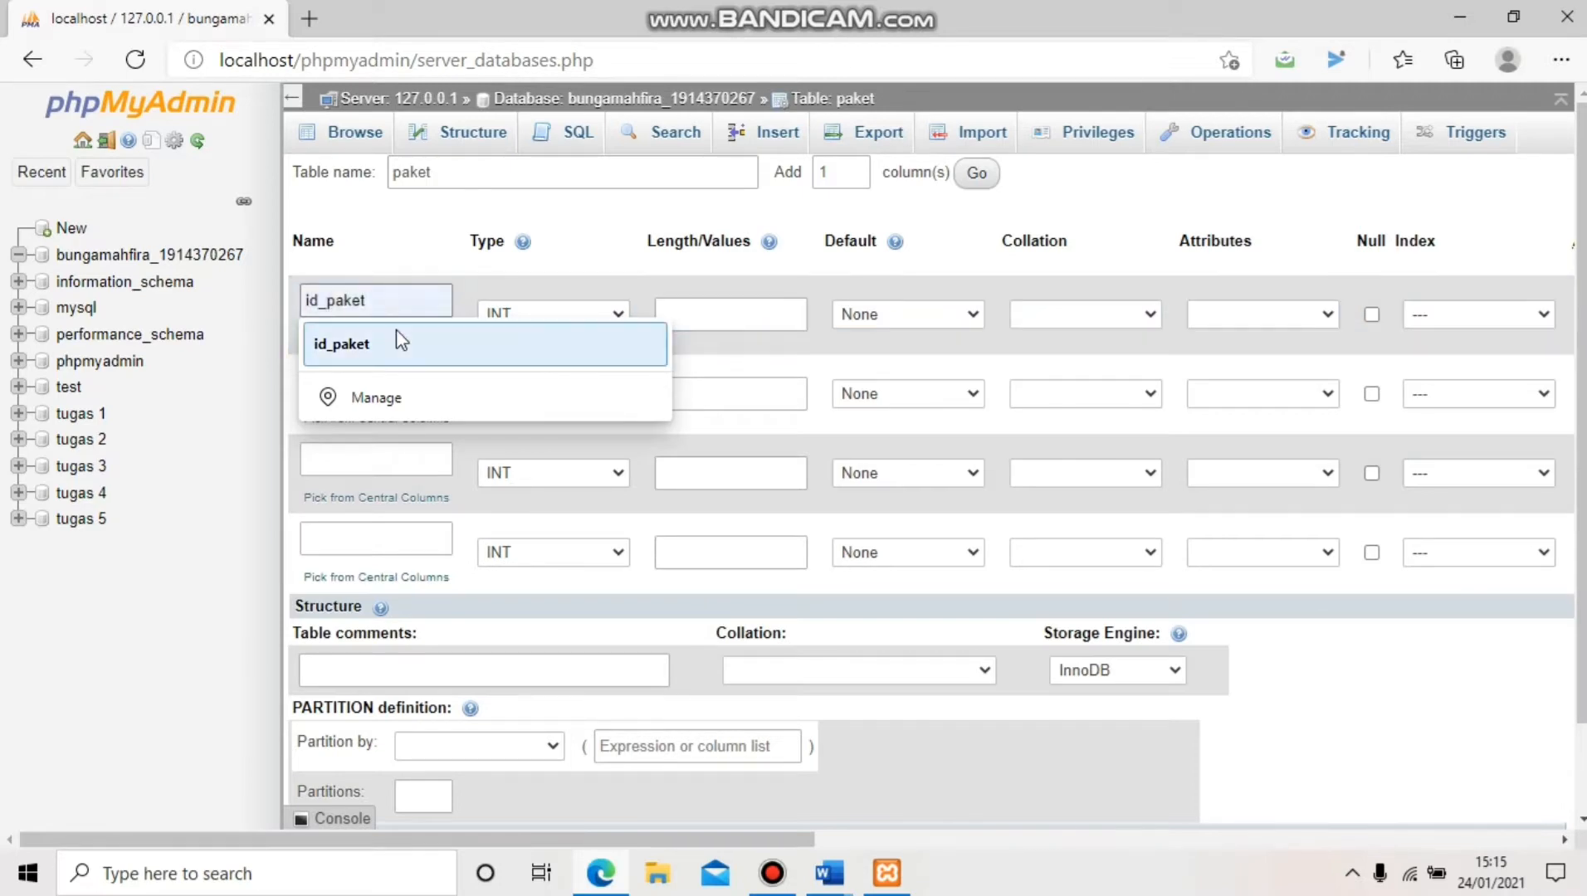
click(397, 342)
click(410, 365)
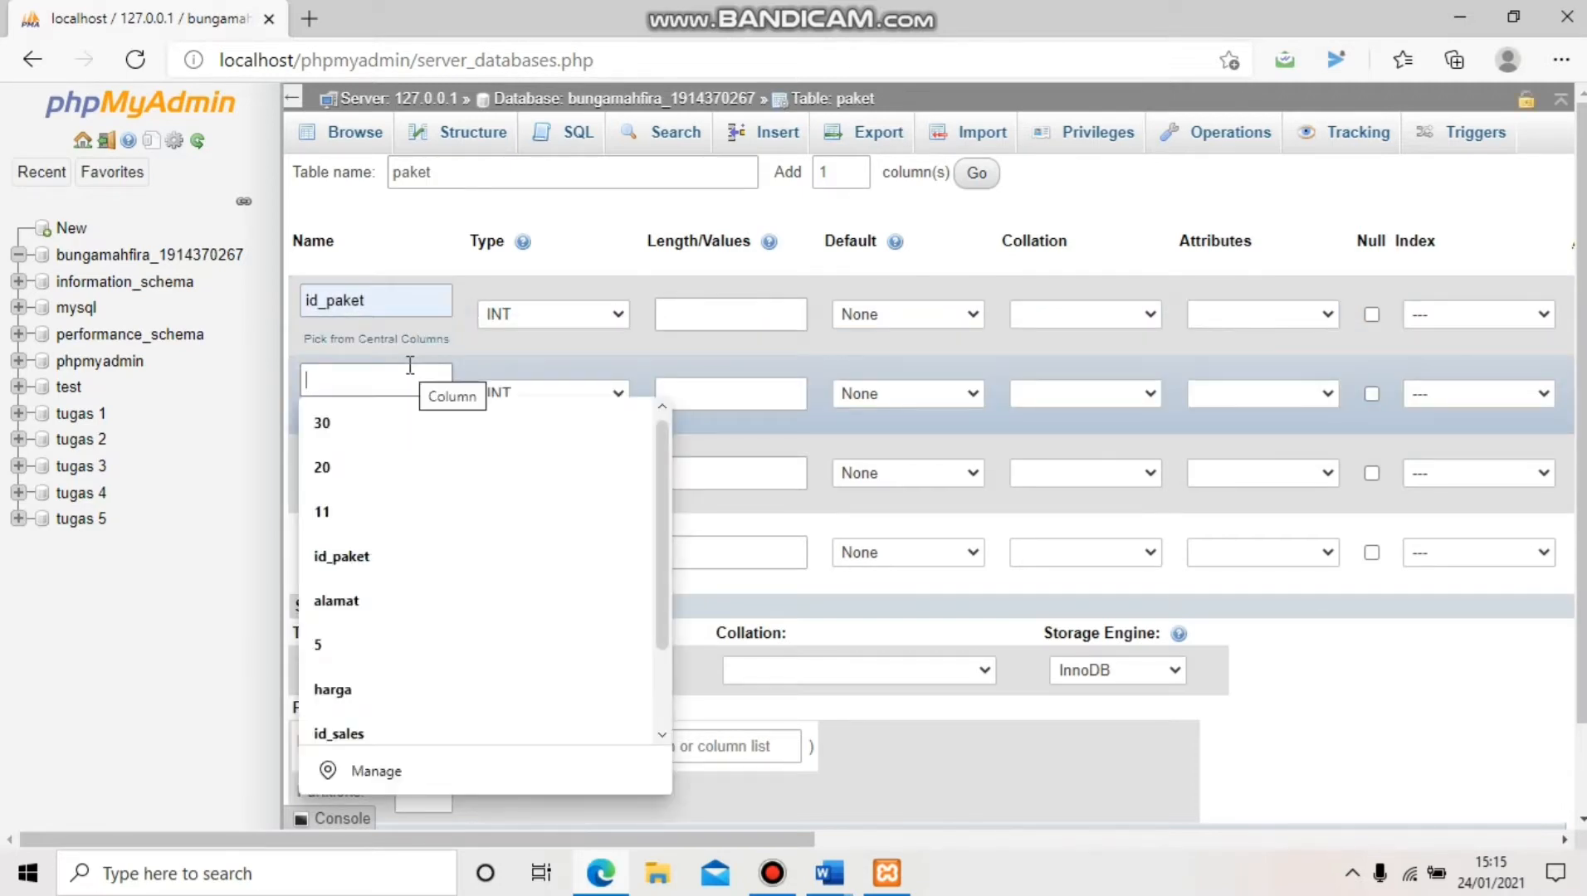
text(namapaket)
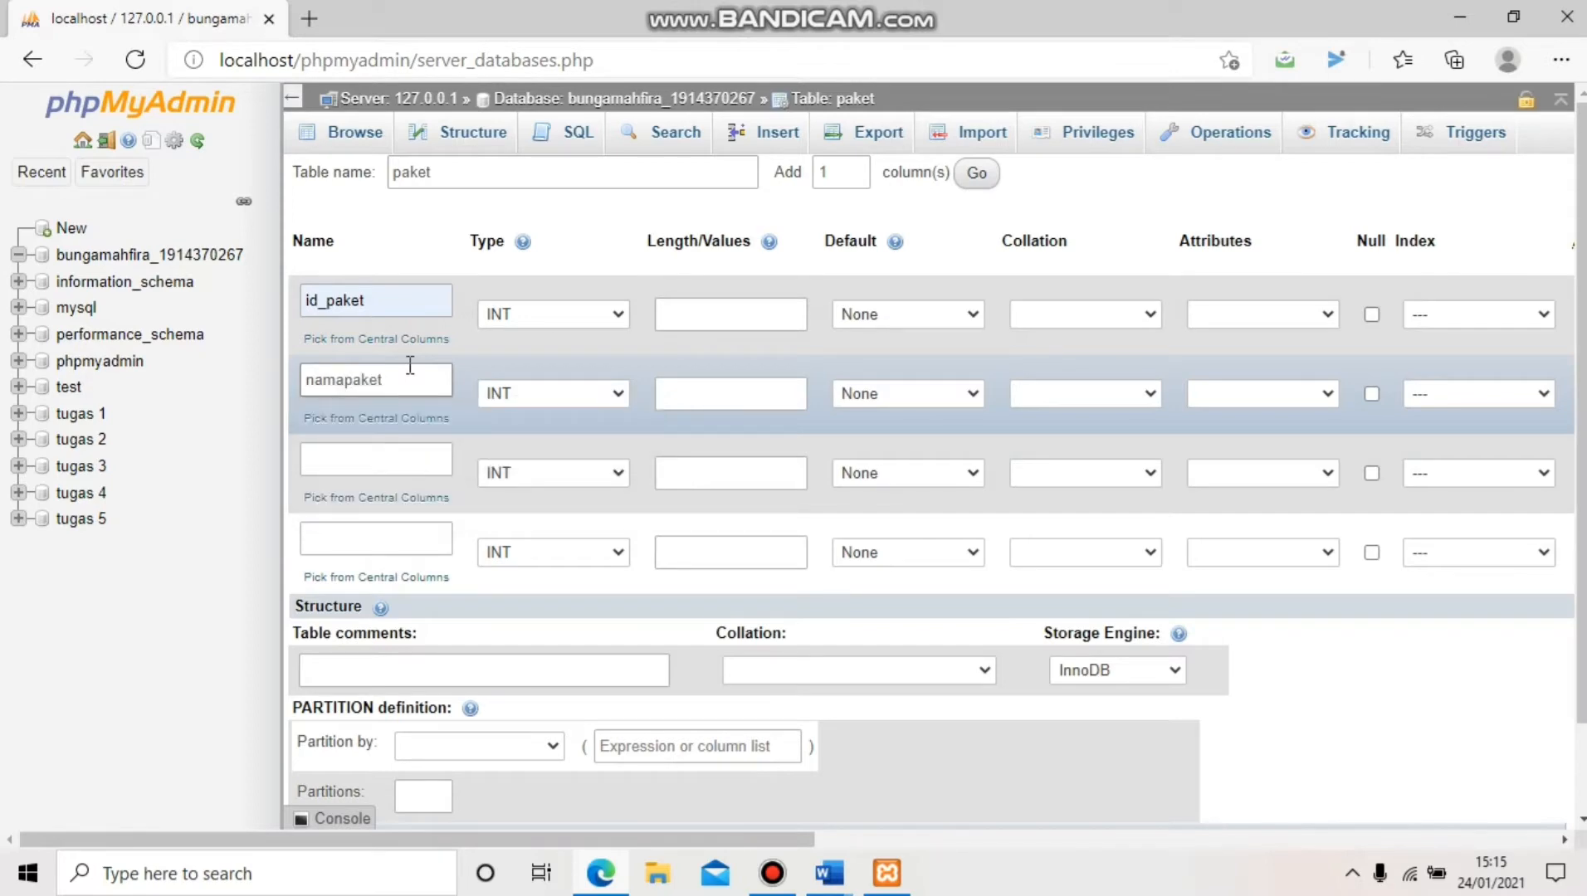
click(383, 461)
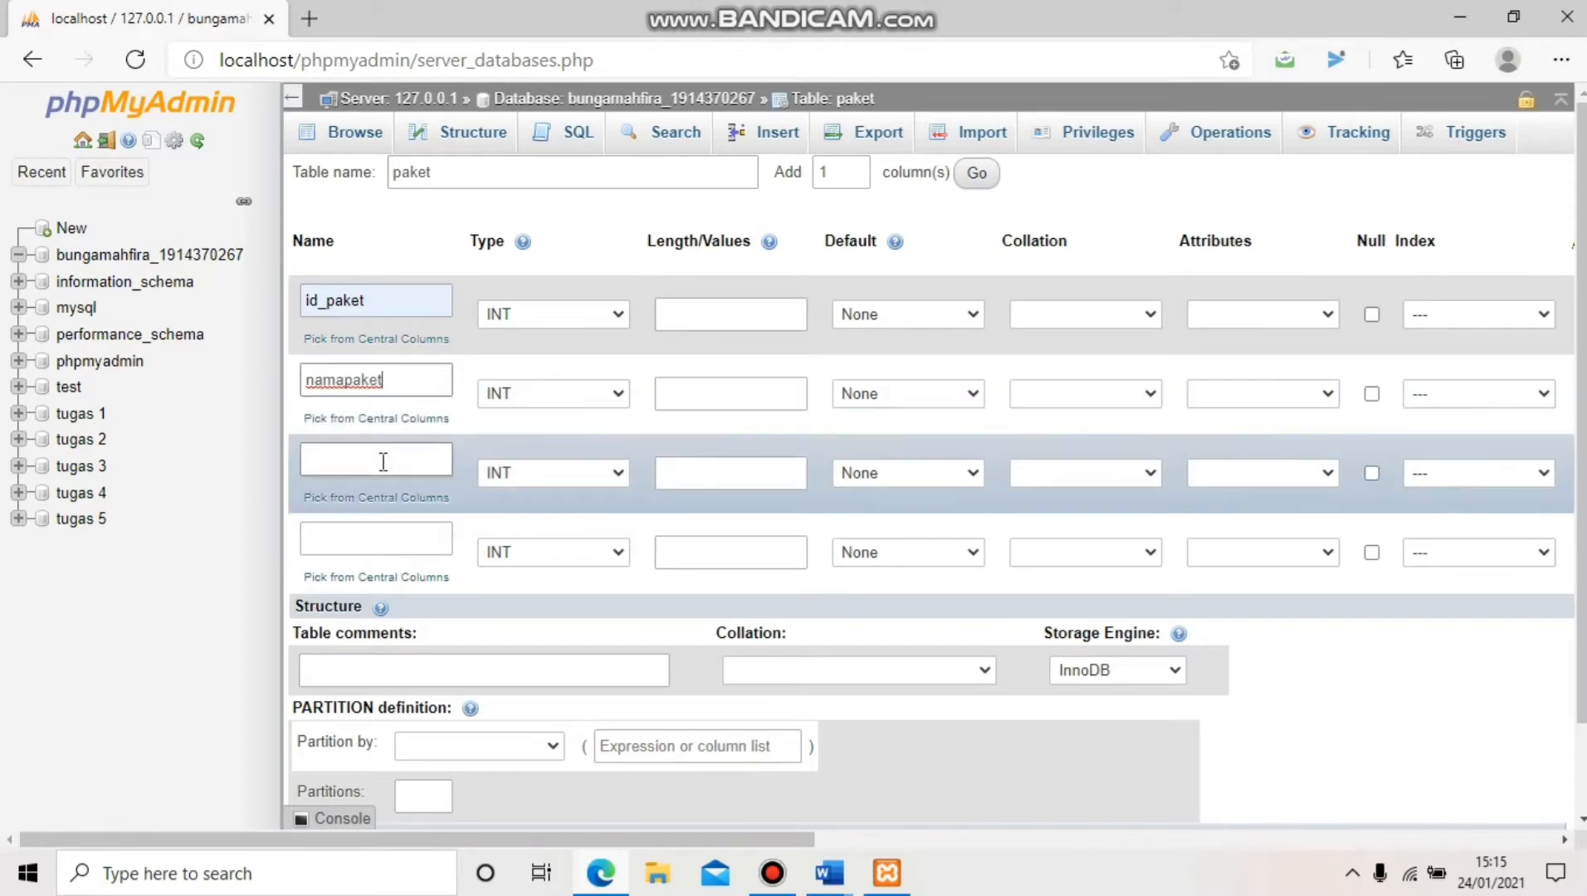
text(kecepatan)
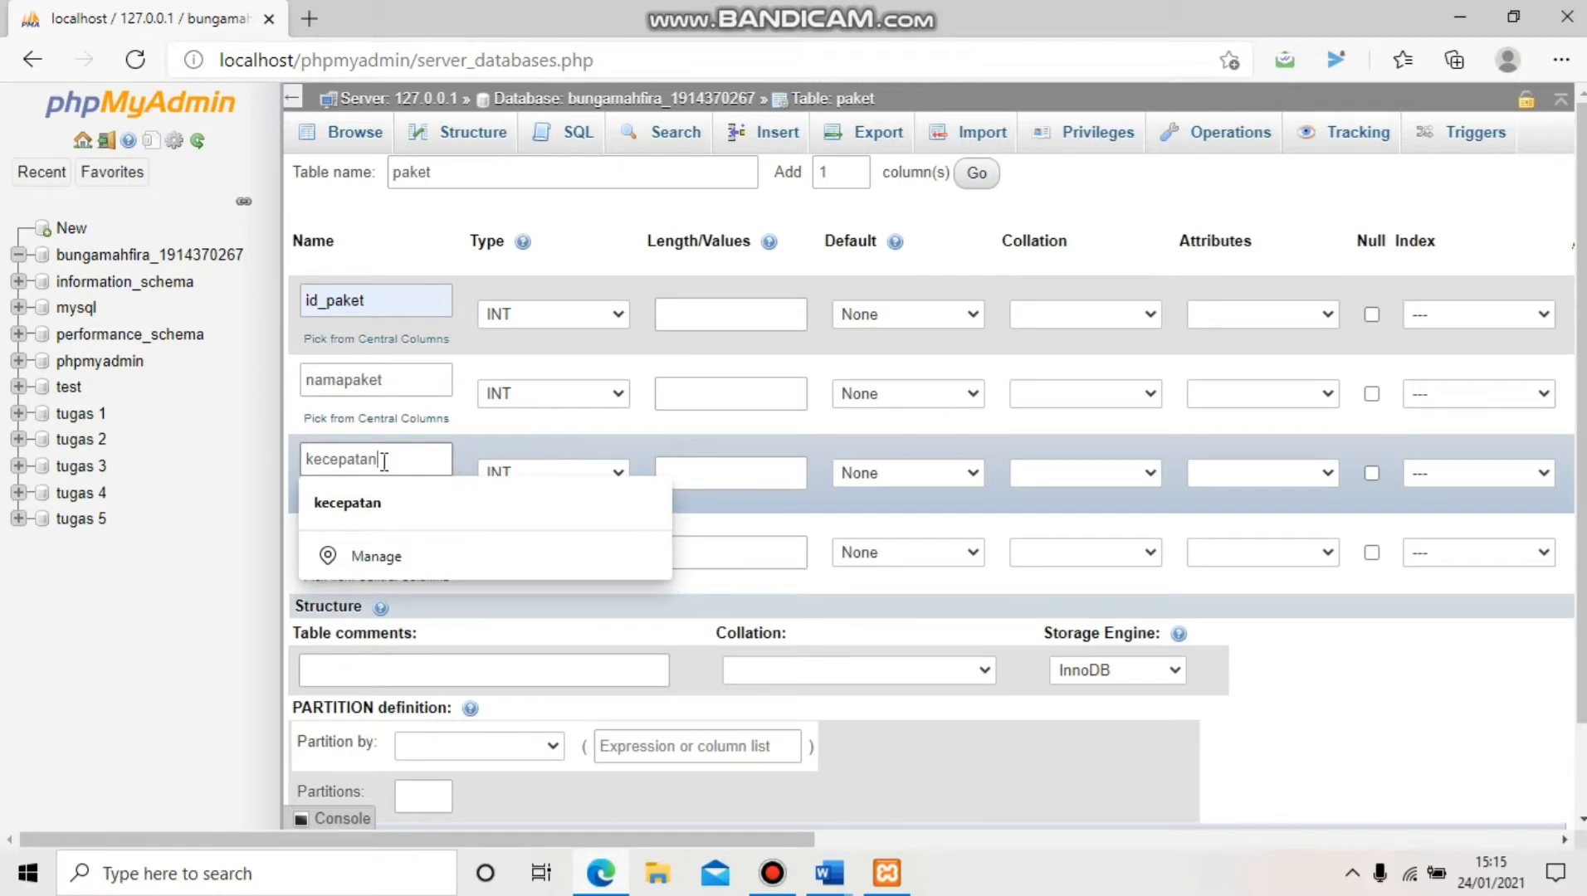
click(409, 538)
text(harga)
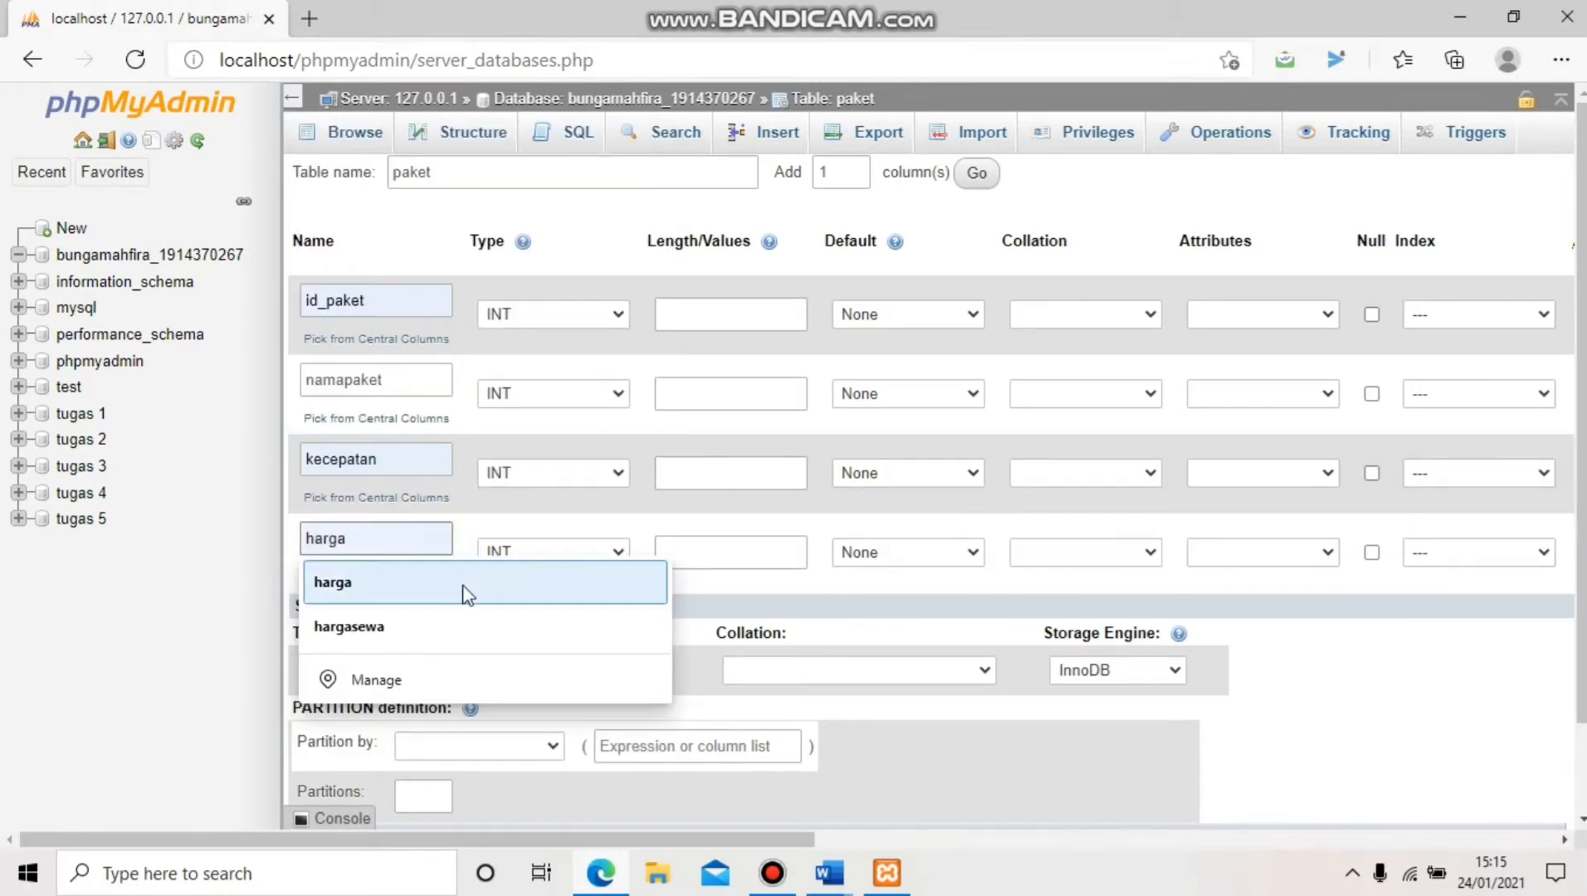
click(465, 592)
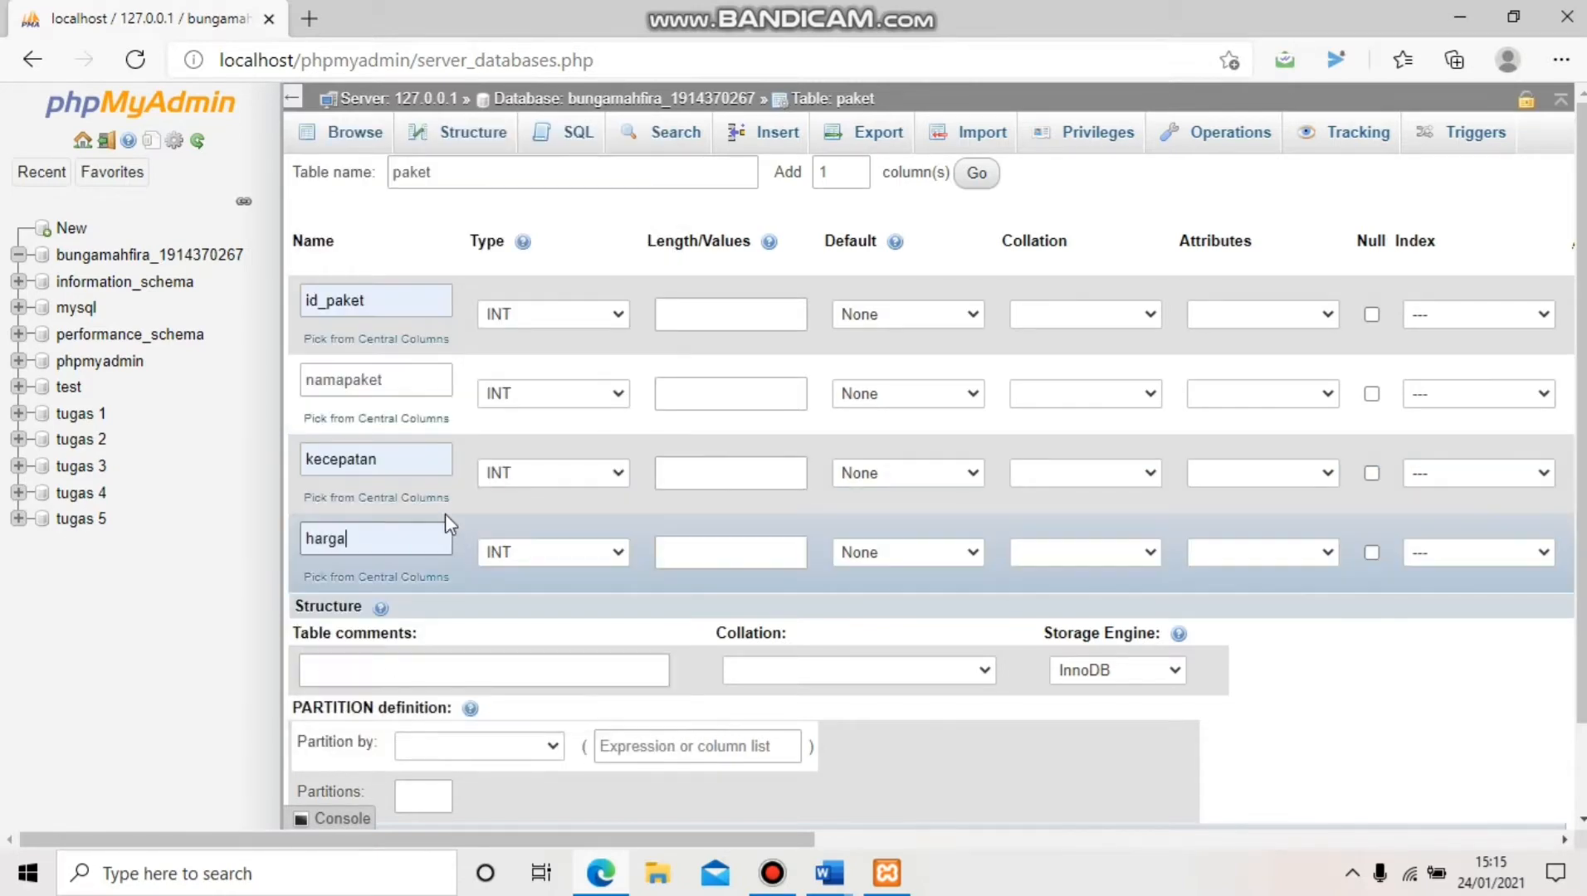
Set id_paket's type to CHAR and namapaket, kecepatan and harga to VARCHAR
click(526, 313)
scroll(550, 400, down, 5)
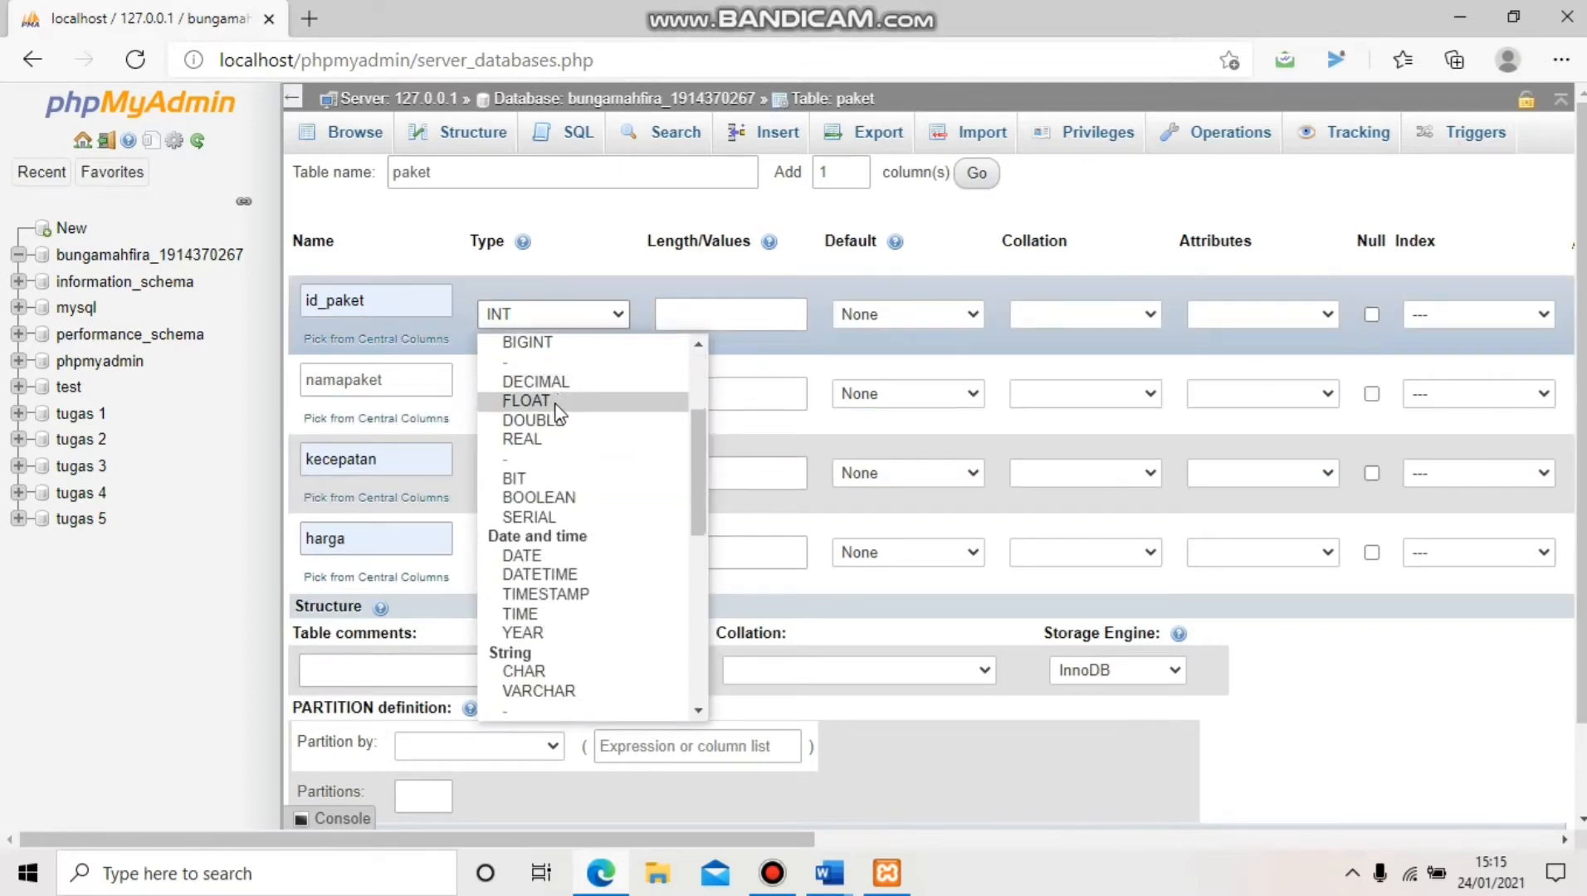
click(548, 496)
click(572, 394)
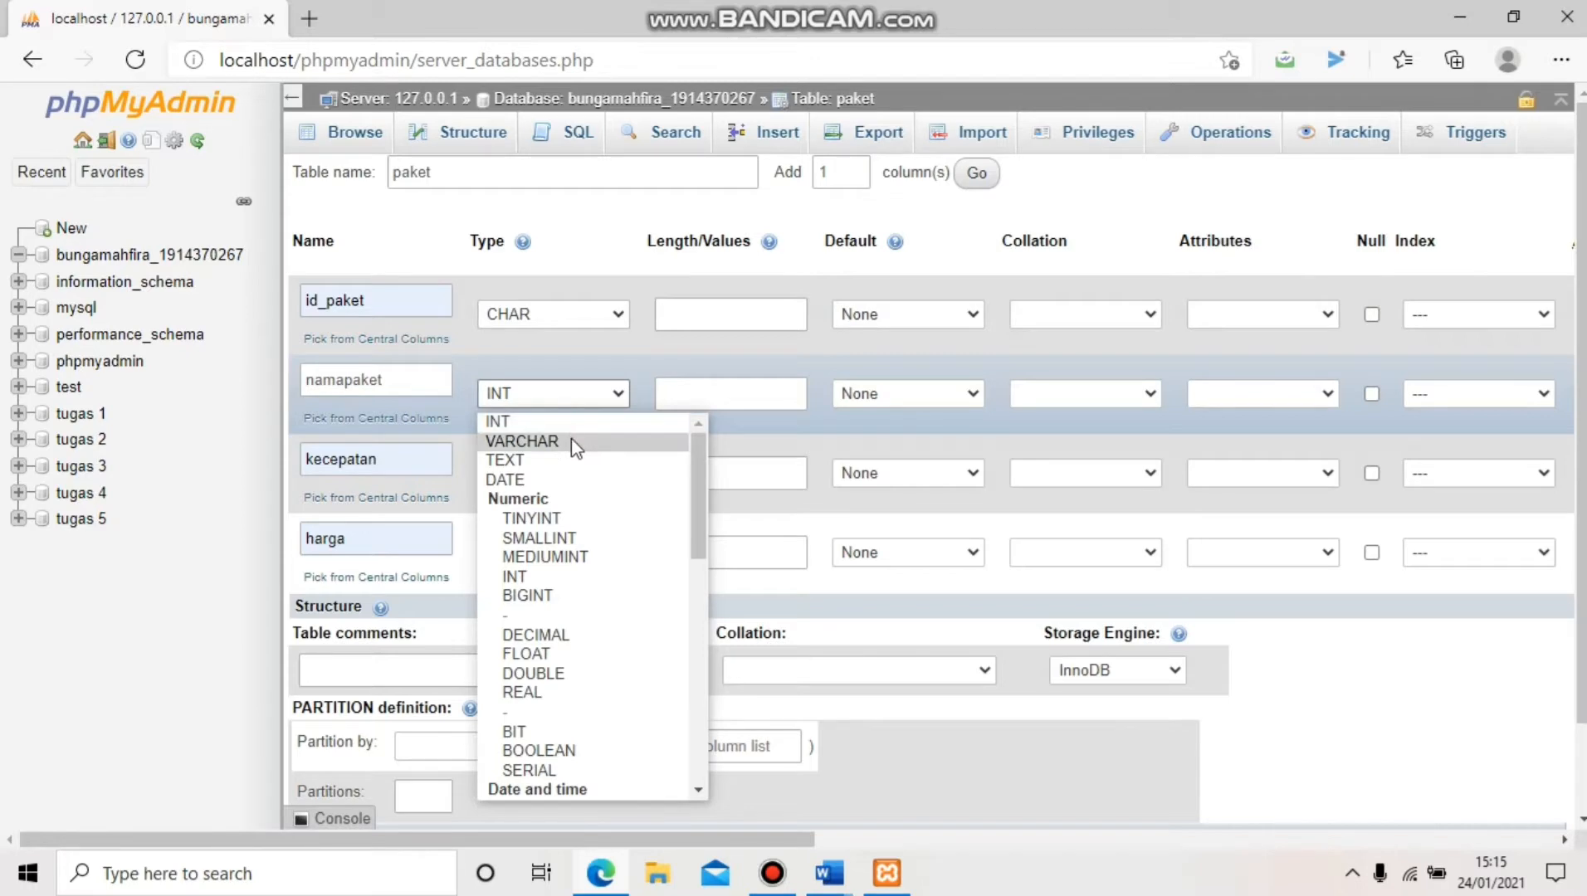
click(572, 440)
click(567, 472)
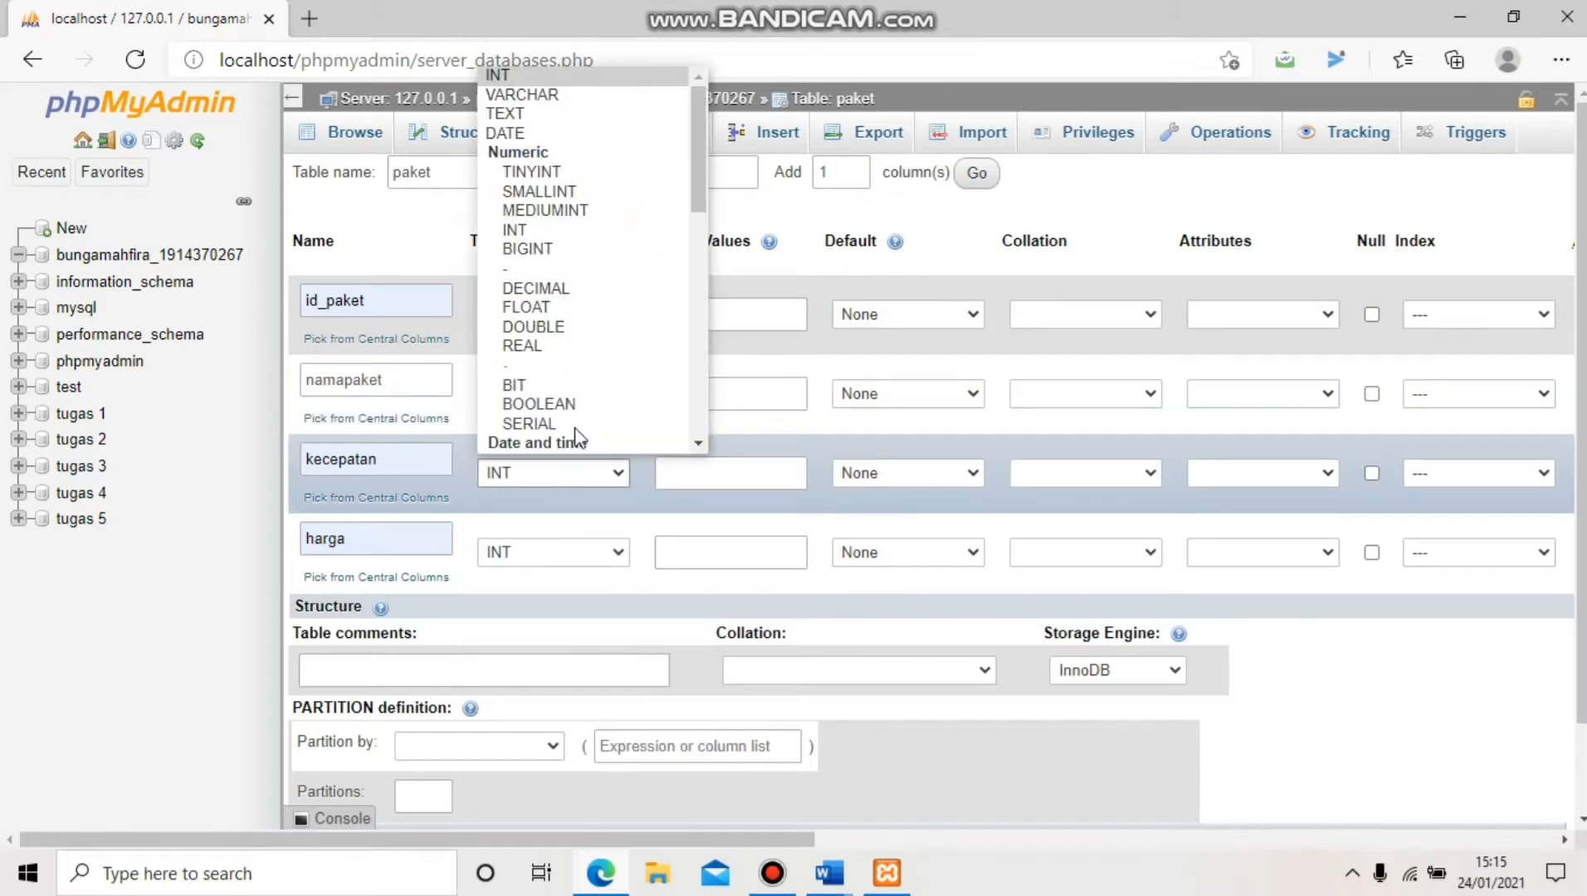
click(604, 97)
click(595, 554)
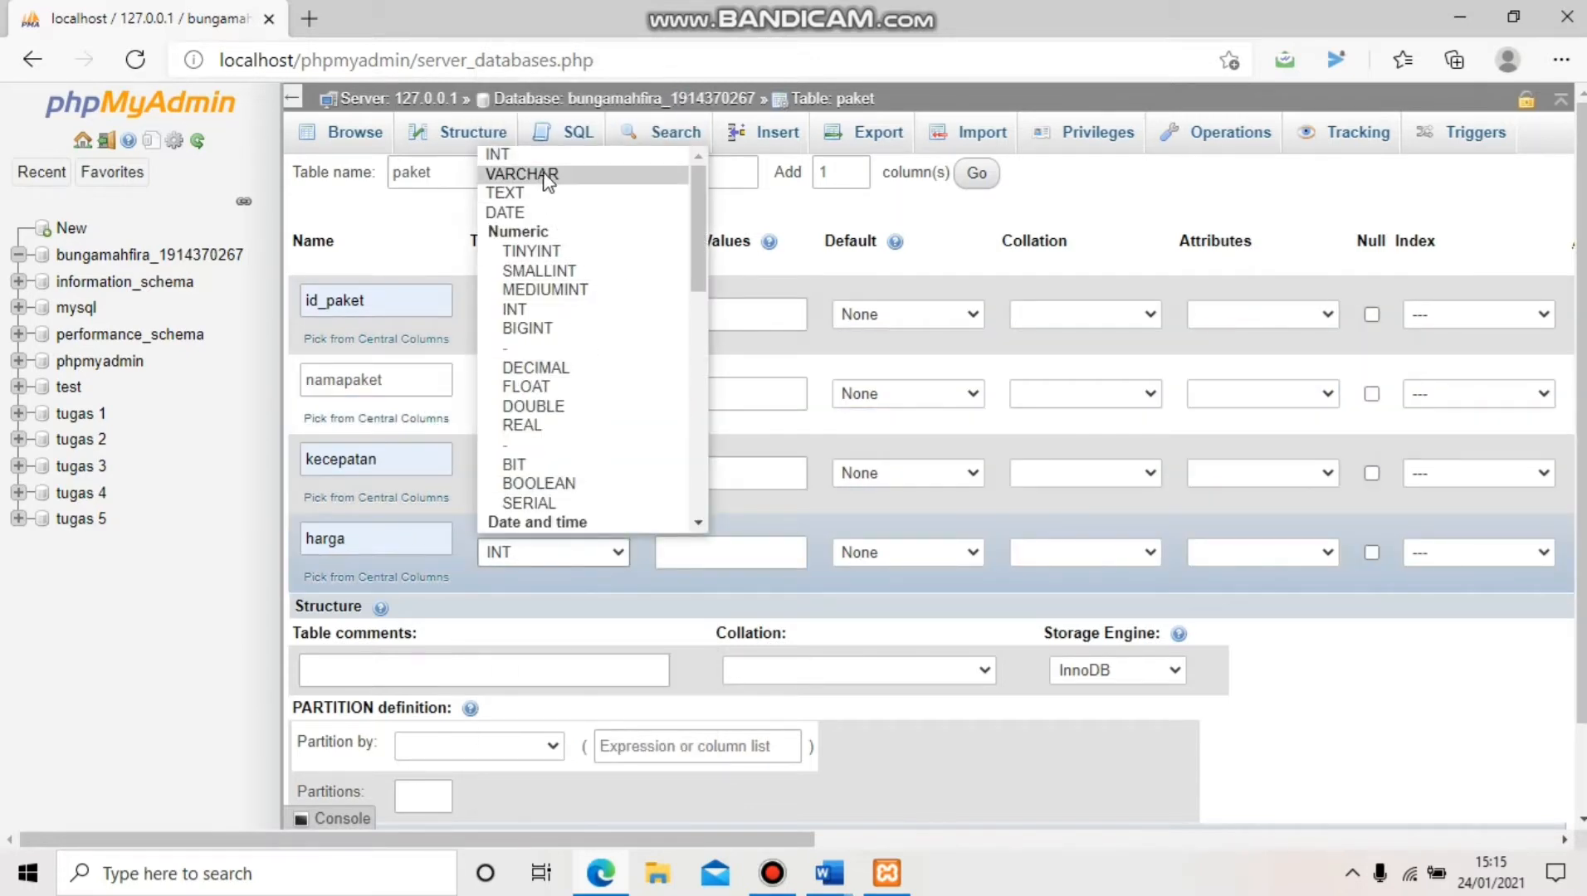
click(545, 178)
Enter length 5 for id_paket and 30 for namapaket, kecepatan and harga
click(713, 313)
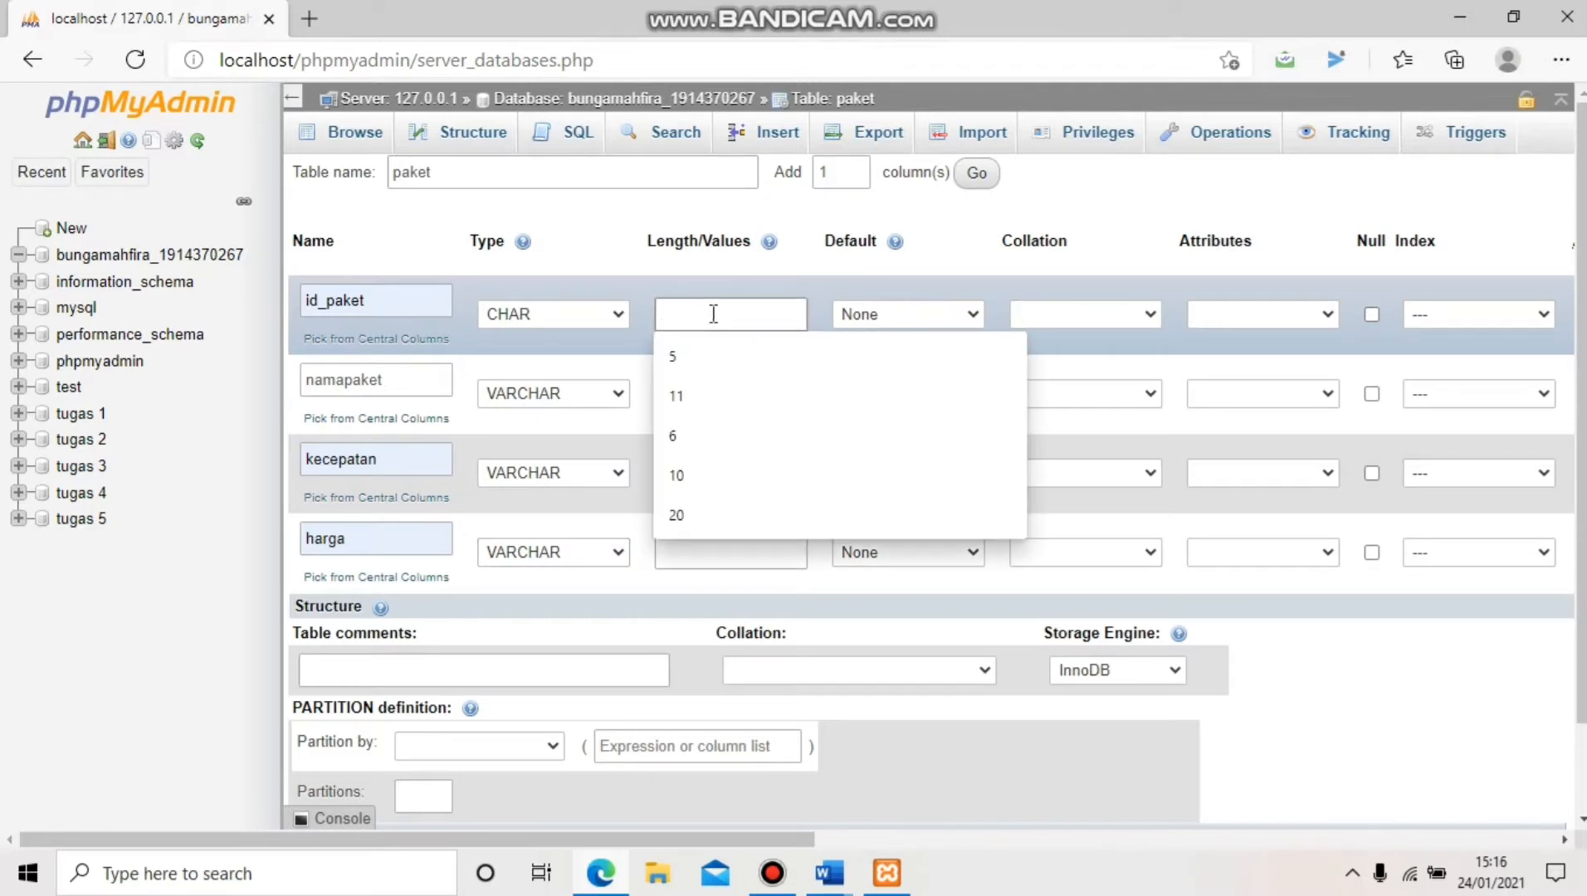
text(5)
click(710, 393)
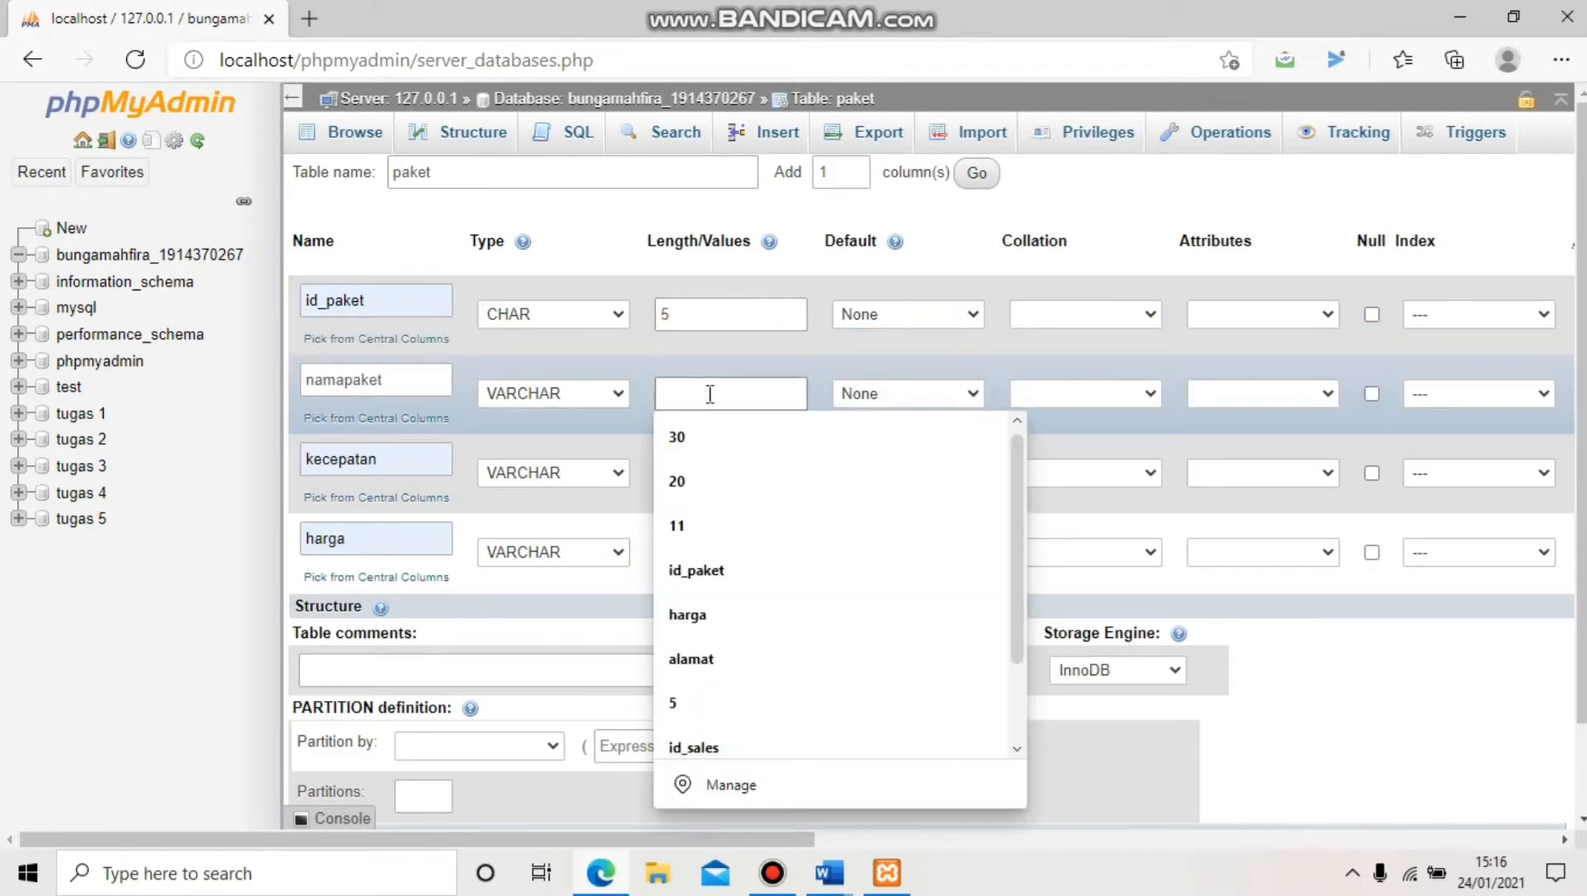
text(30)
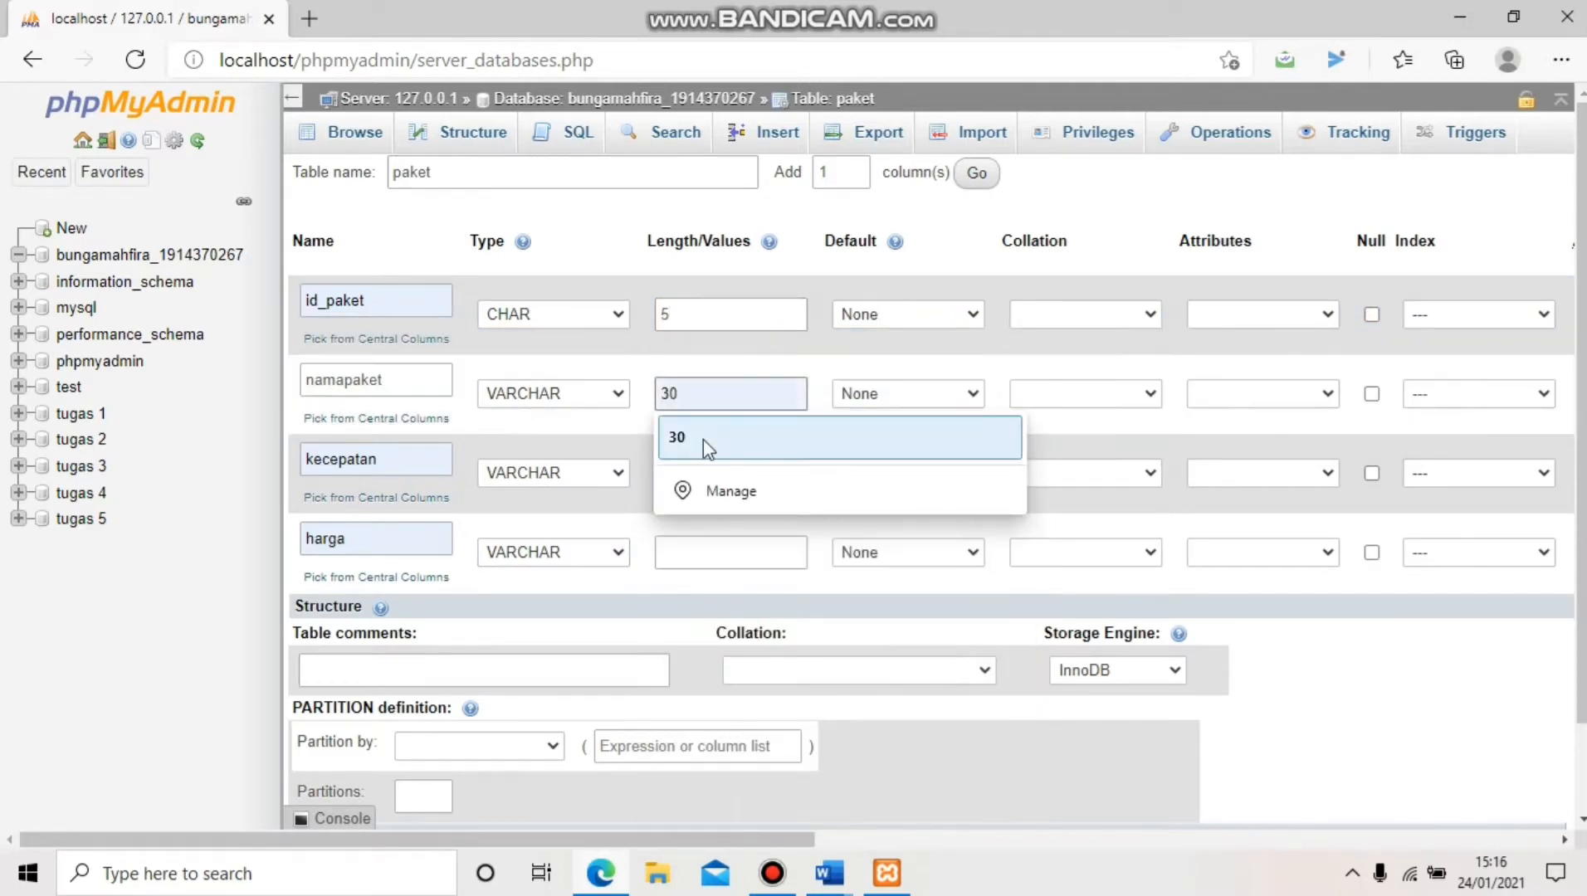
click(703, 438)
click(717, 486)
click(718, 481)
text(30)
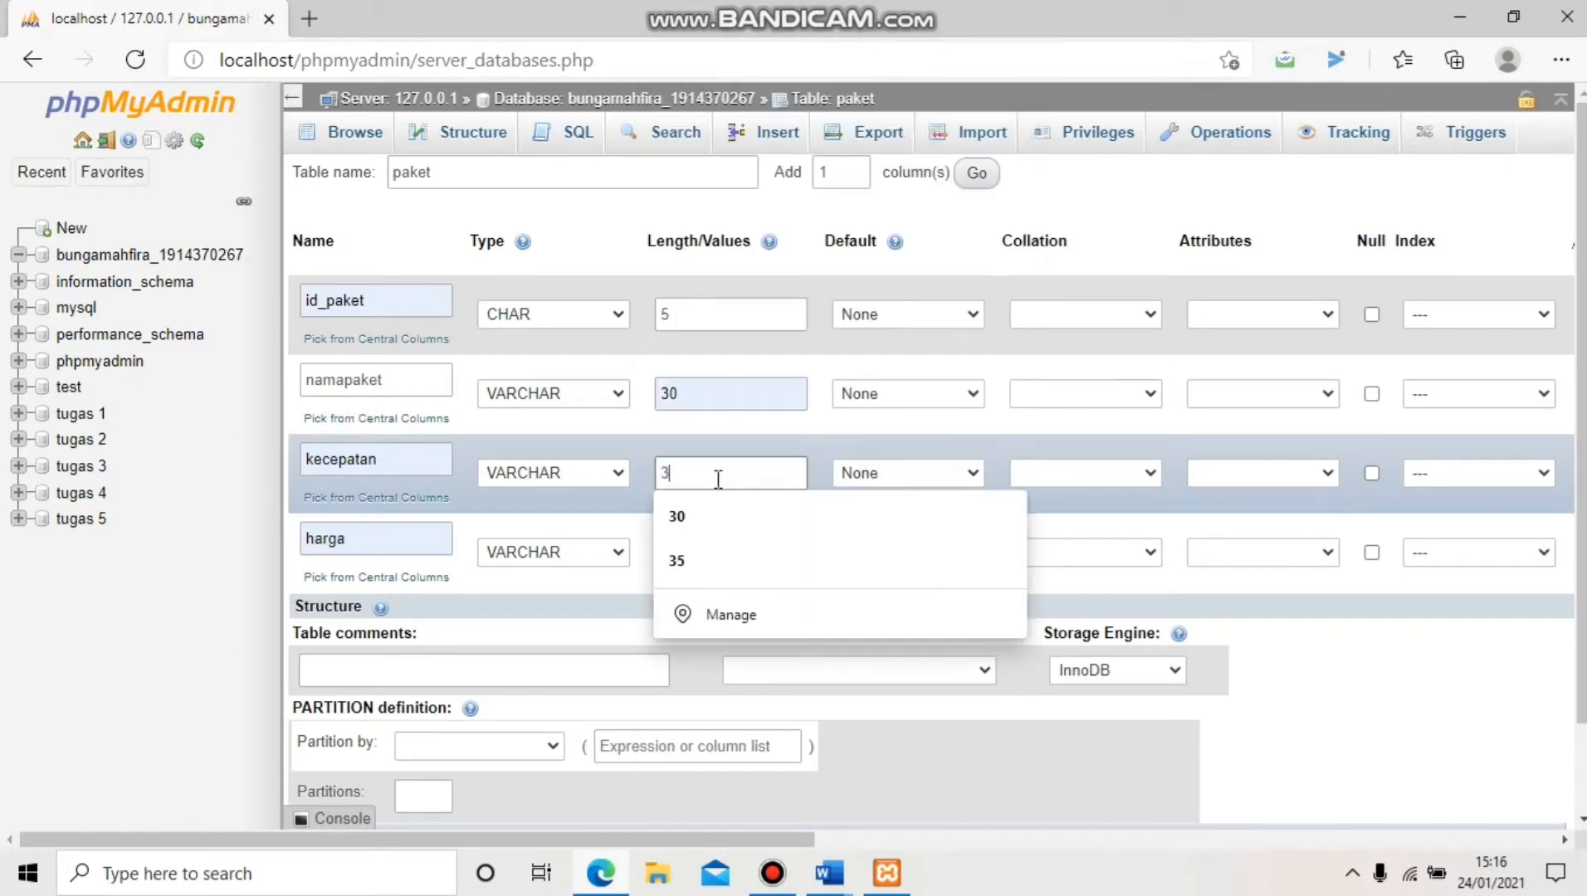
click(716, 513)
click(723, 541)
text(30)
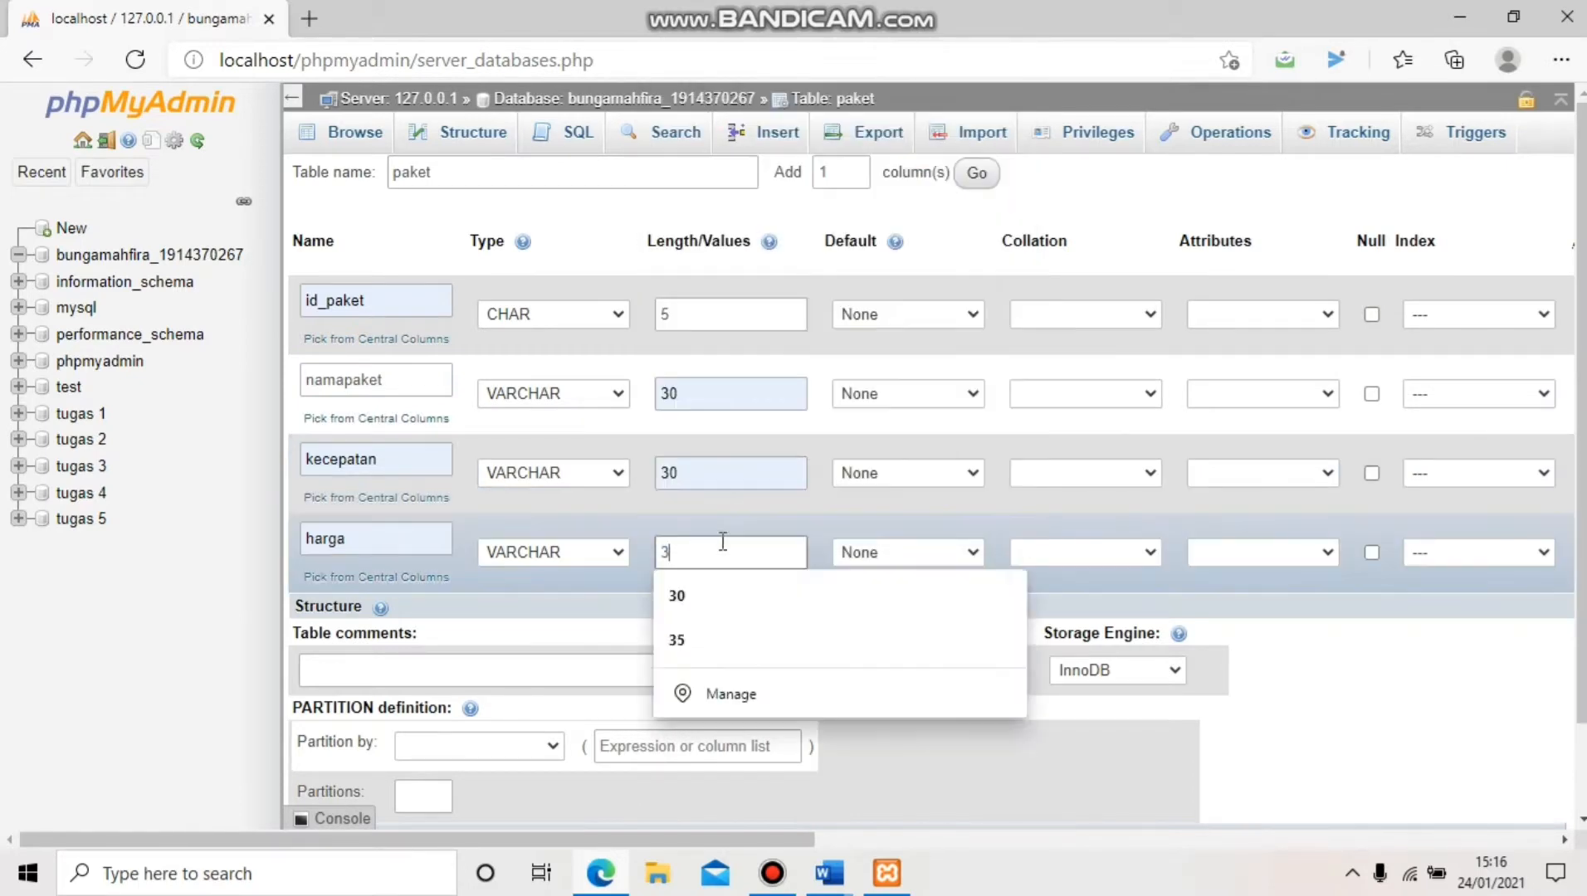
click(723, 591)
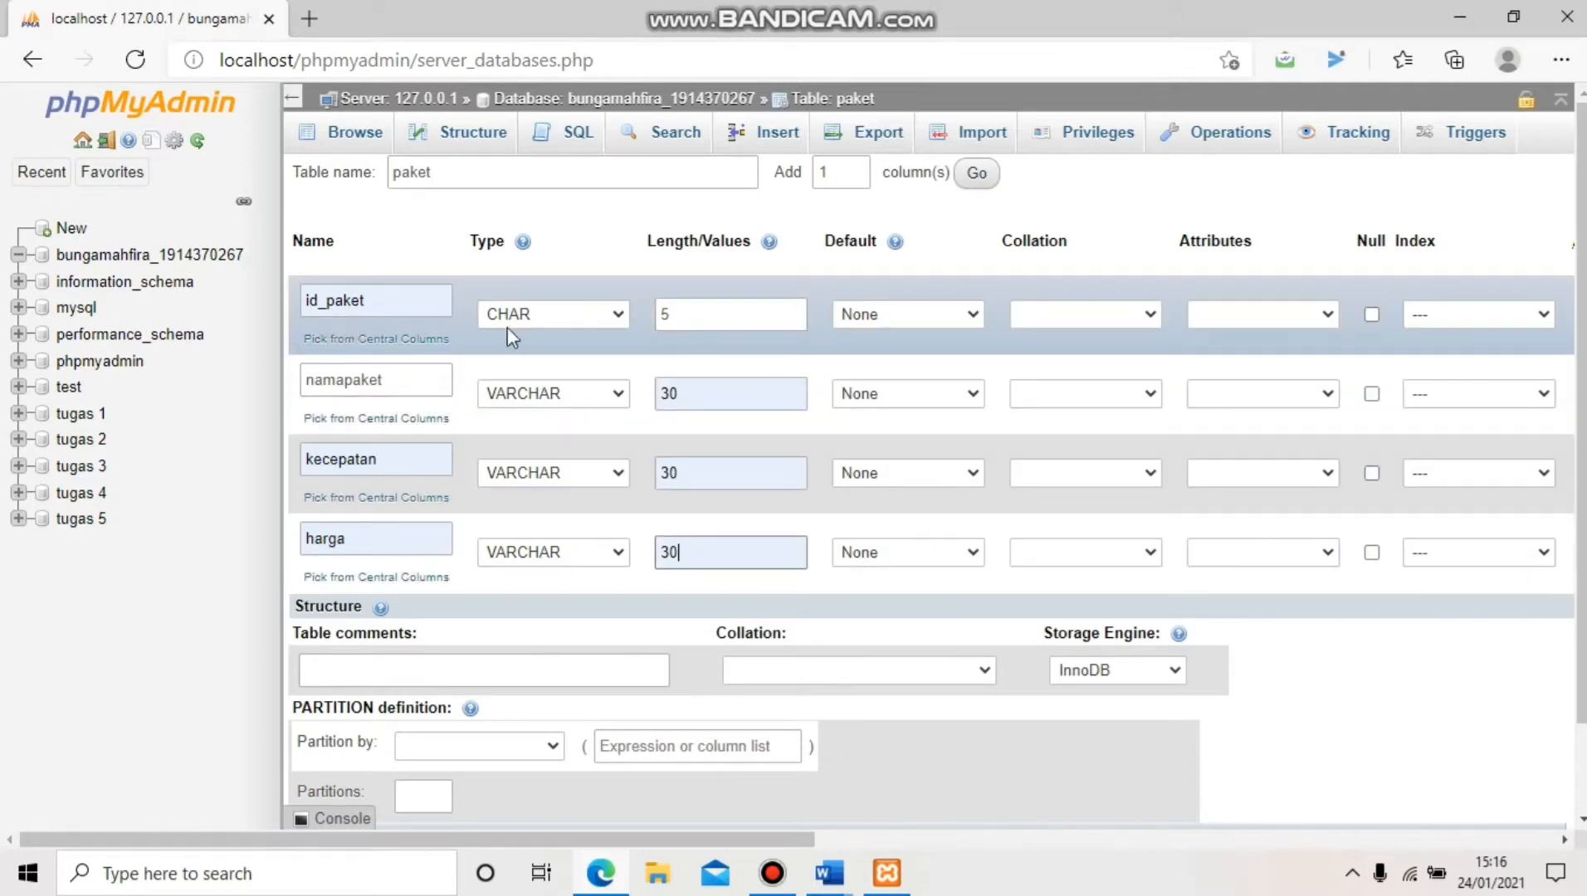
Make id_paket the PRIMARY key with size 5, save paket, and return to the database's table list
click(1433, 312)
click(1448, 358)
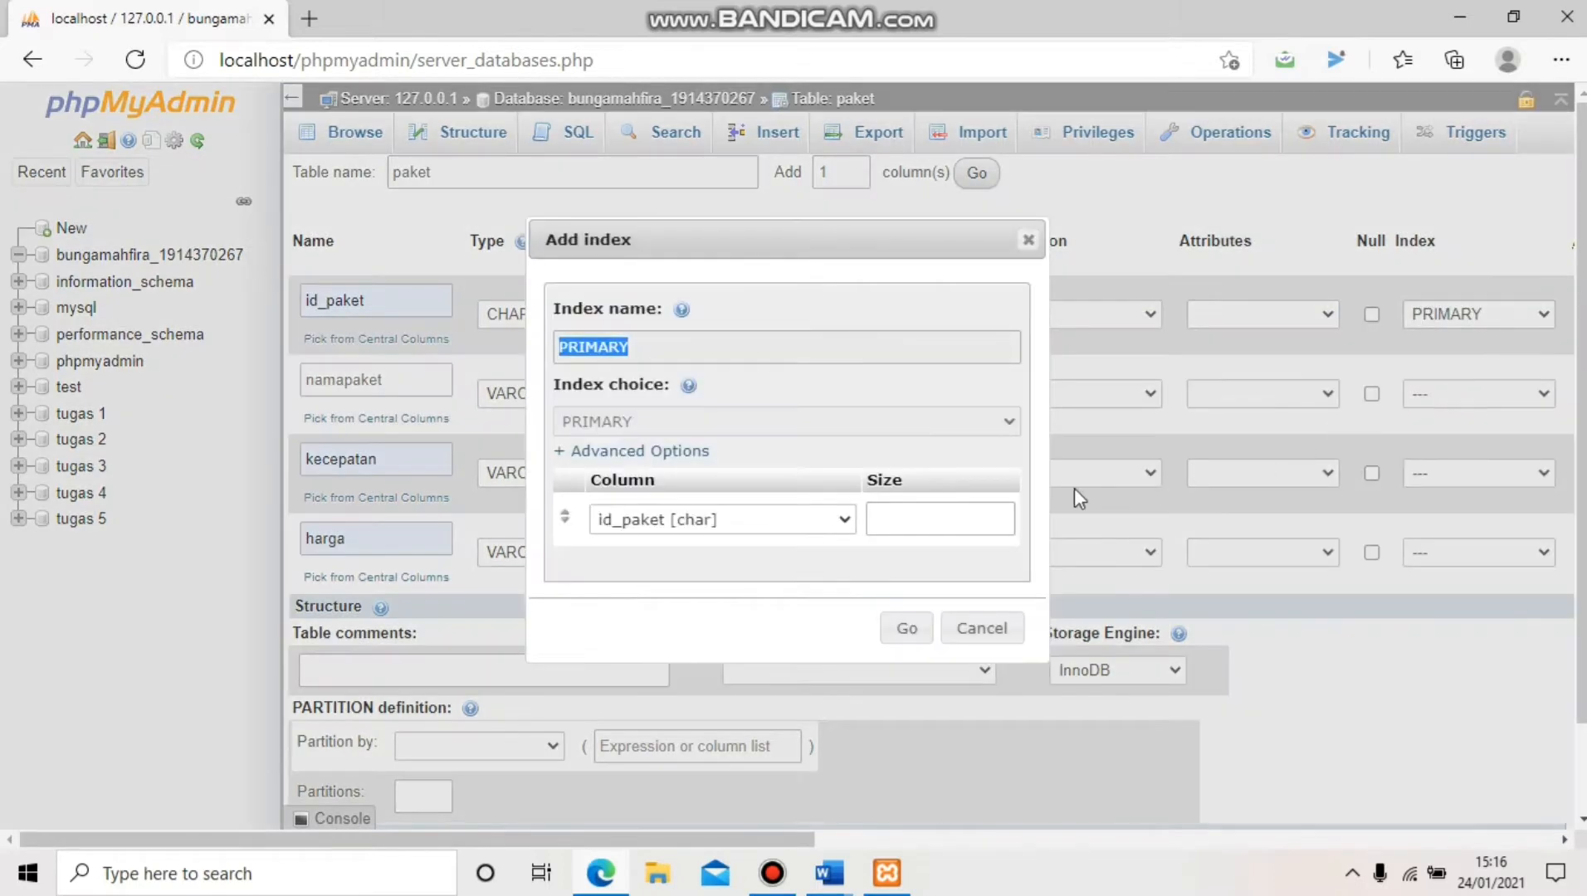
click(956, 521)
text(5)
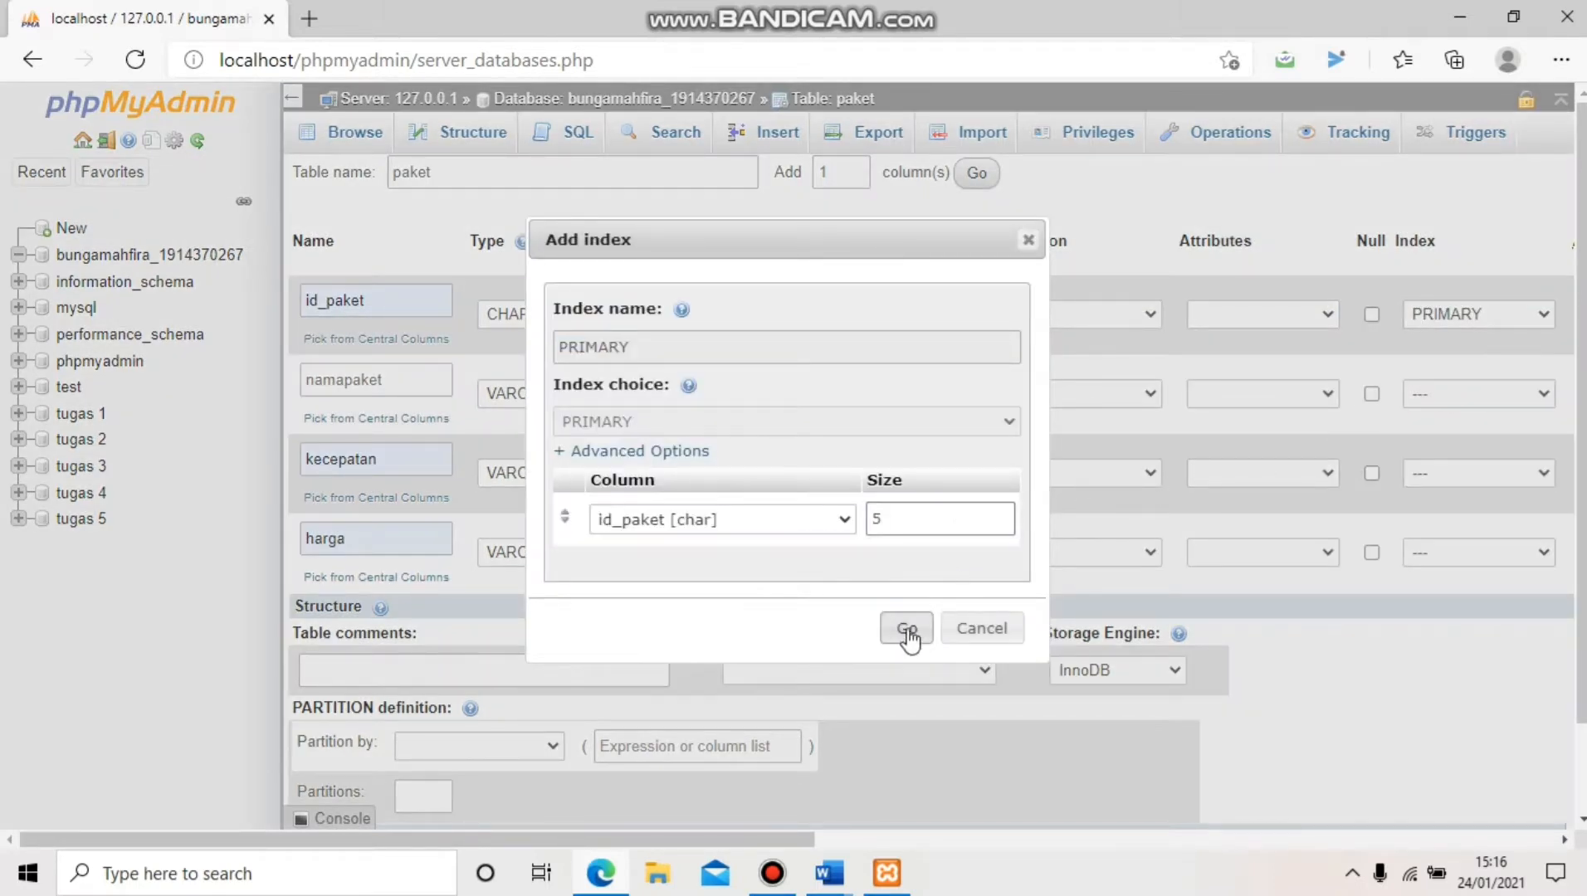
click(907, 632)
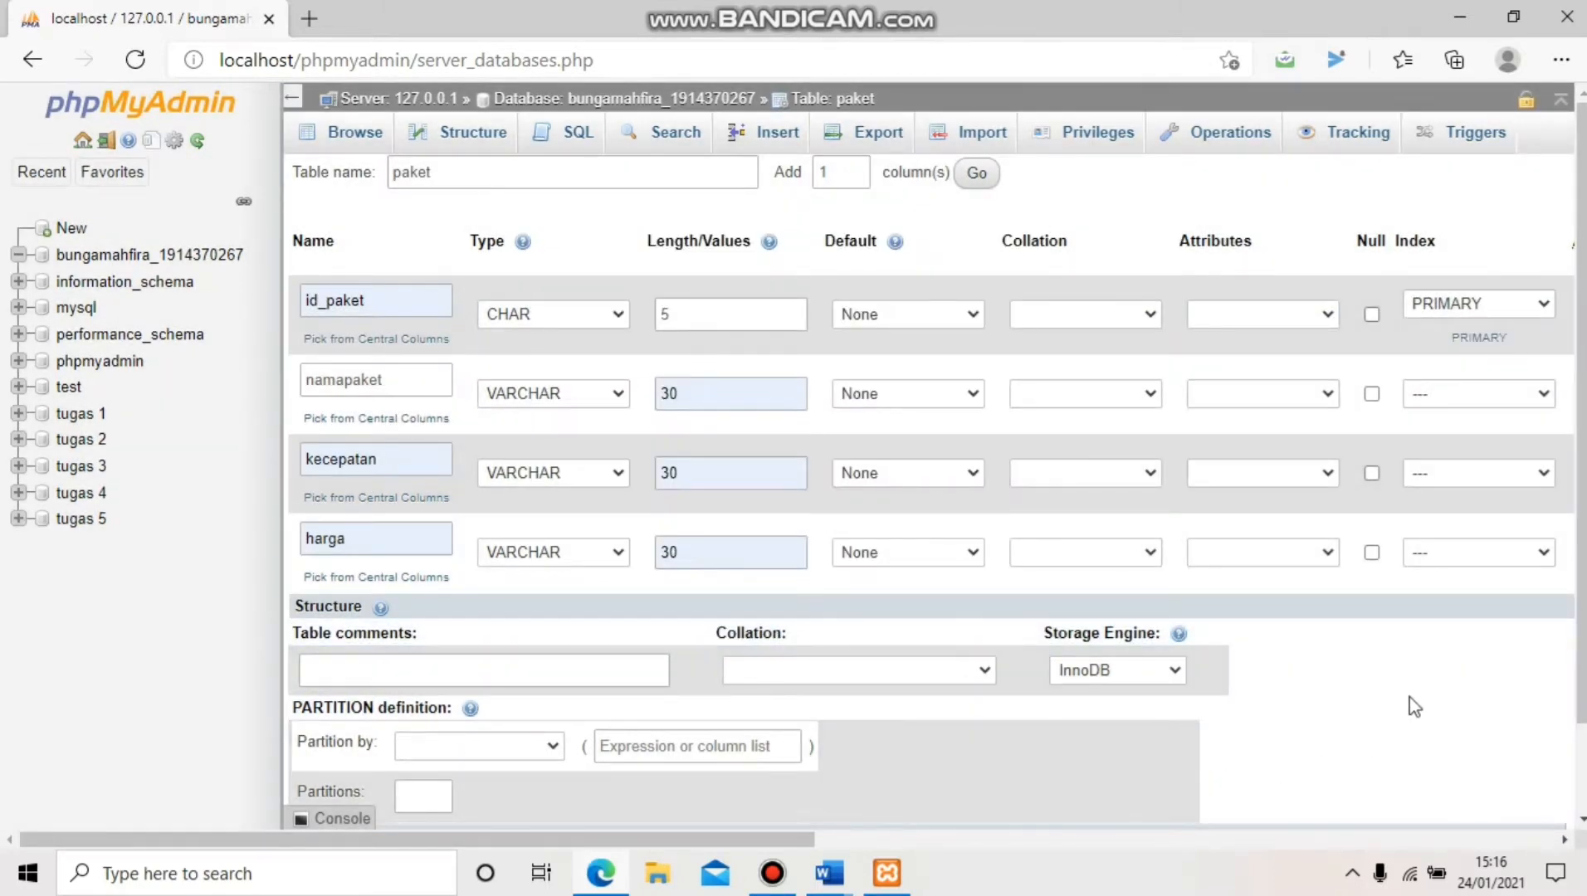
scroll(1416, 701, down, 1)
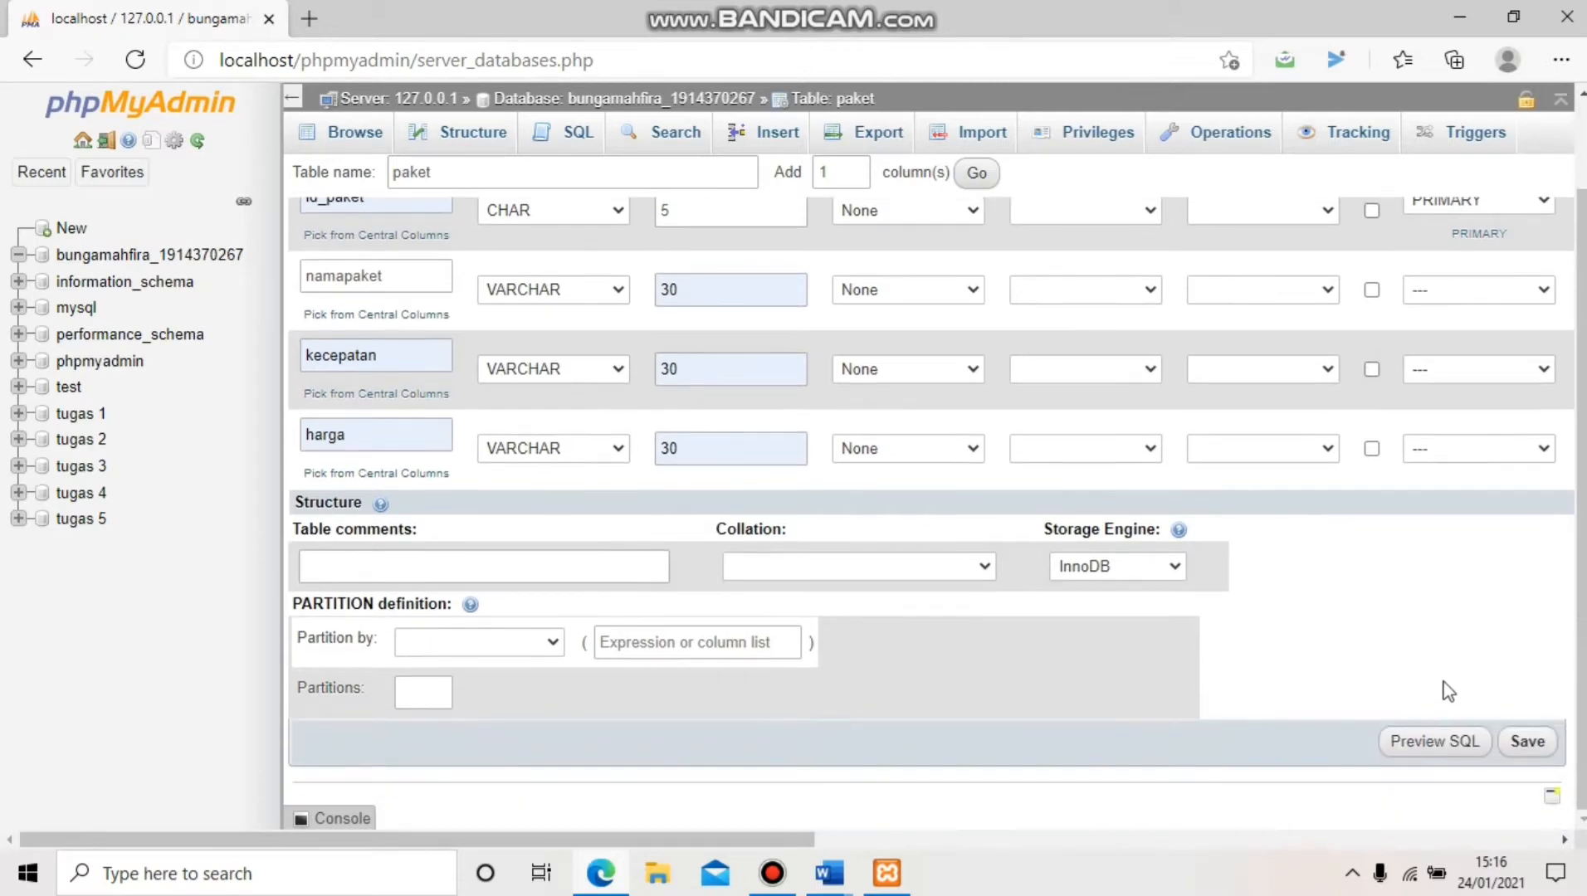
click(1528, 743)
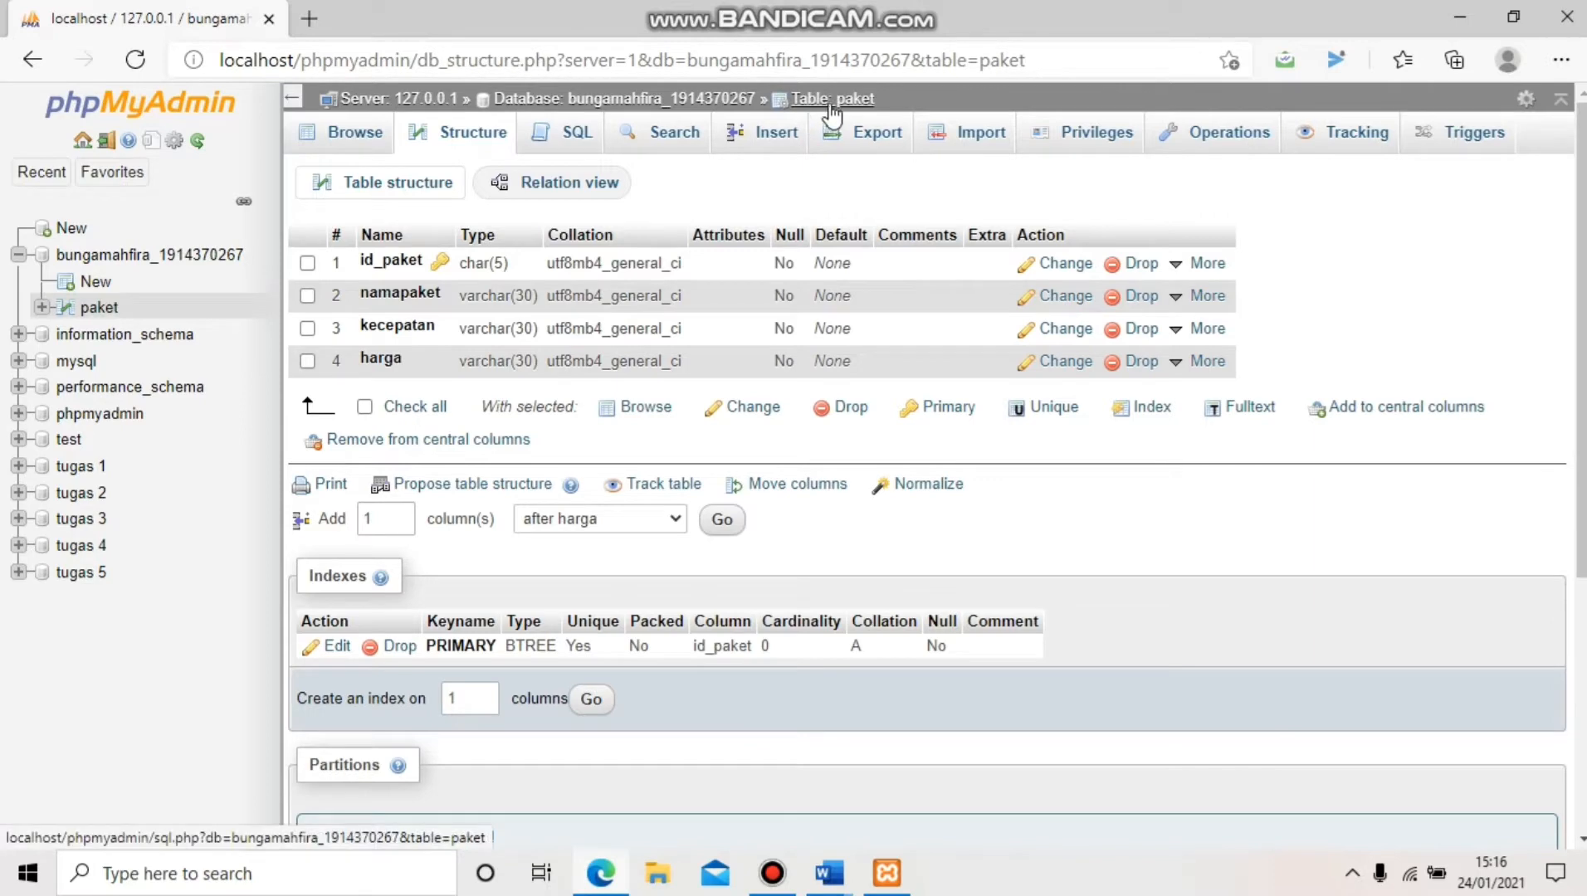
click(237, 257)
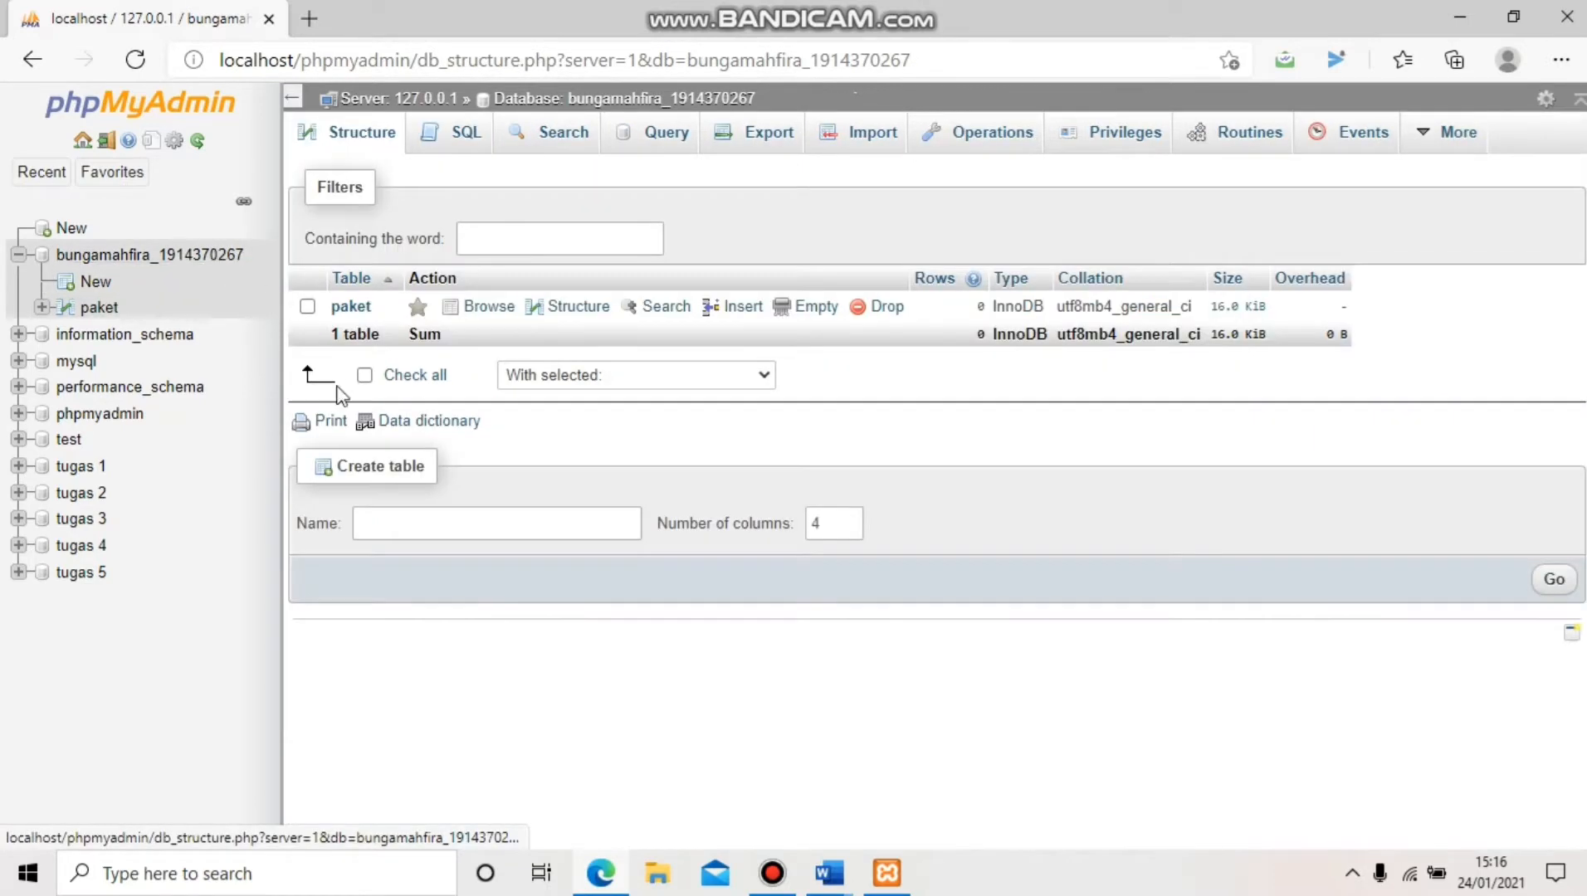
click(383, 521)
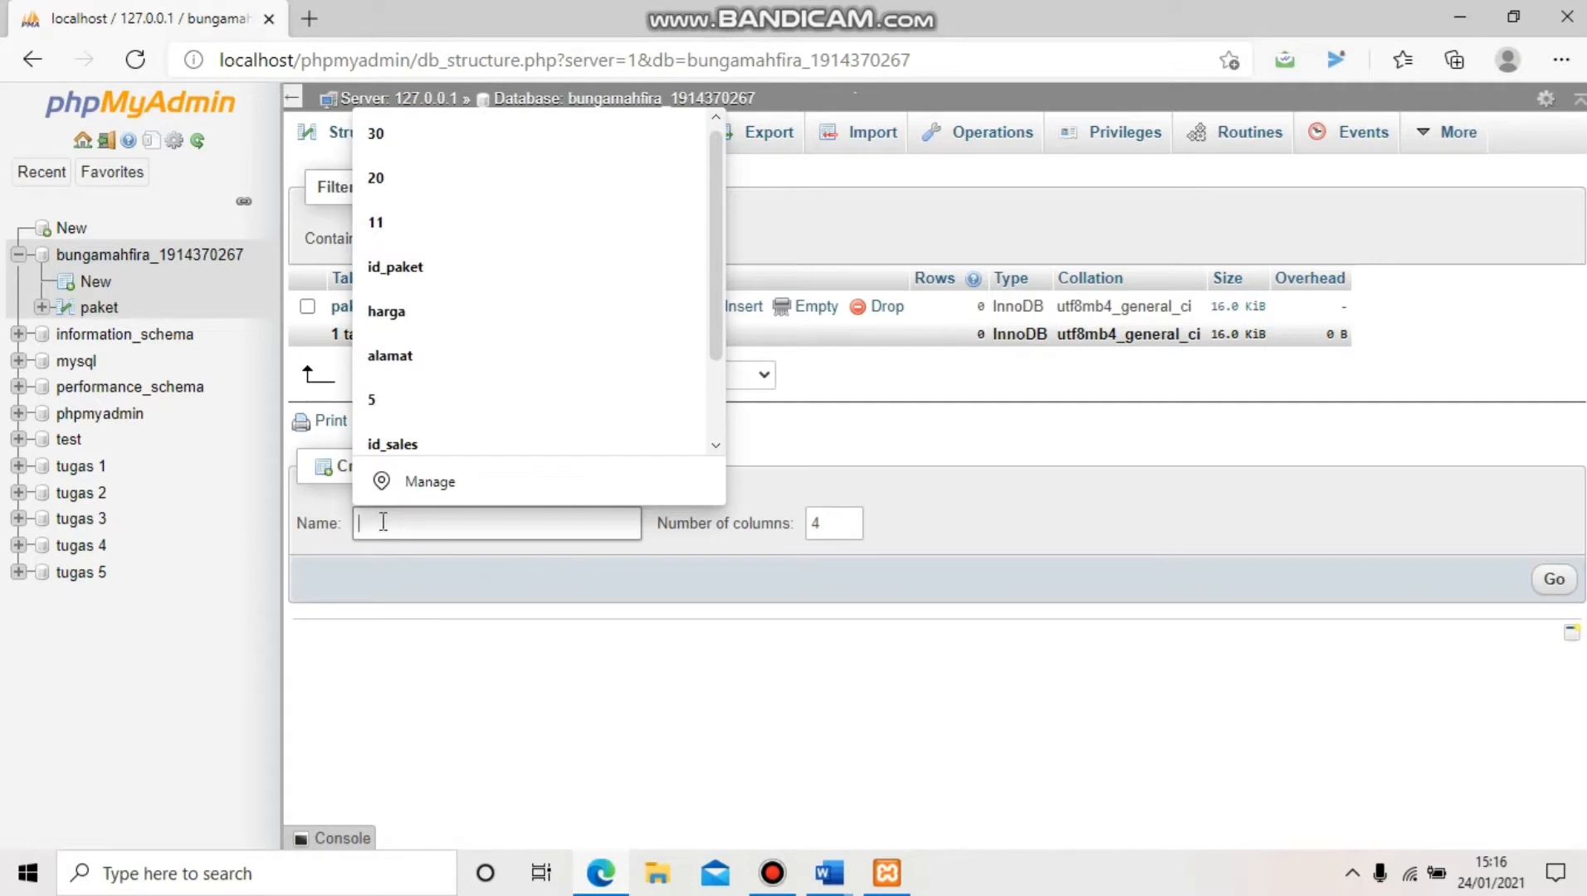
Create a new table named berlangganan with 5 columns
text(berlang)
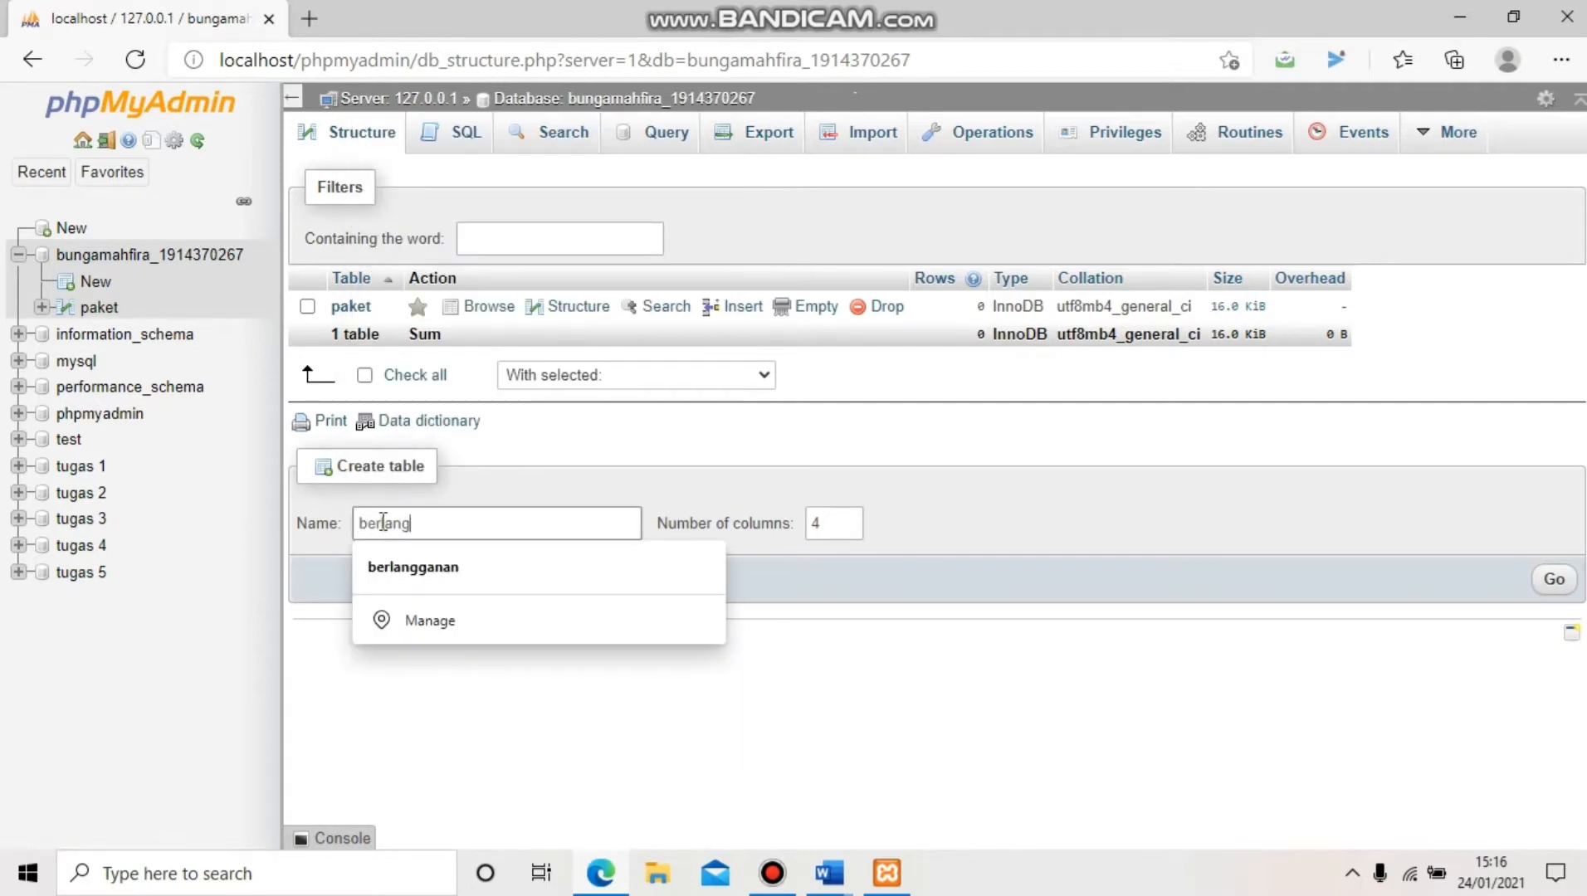
text(ganan)
click(820, 525)
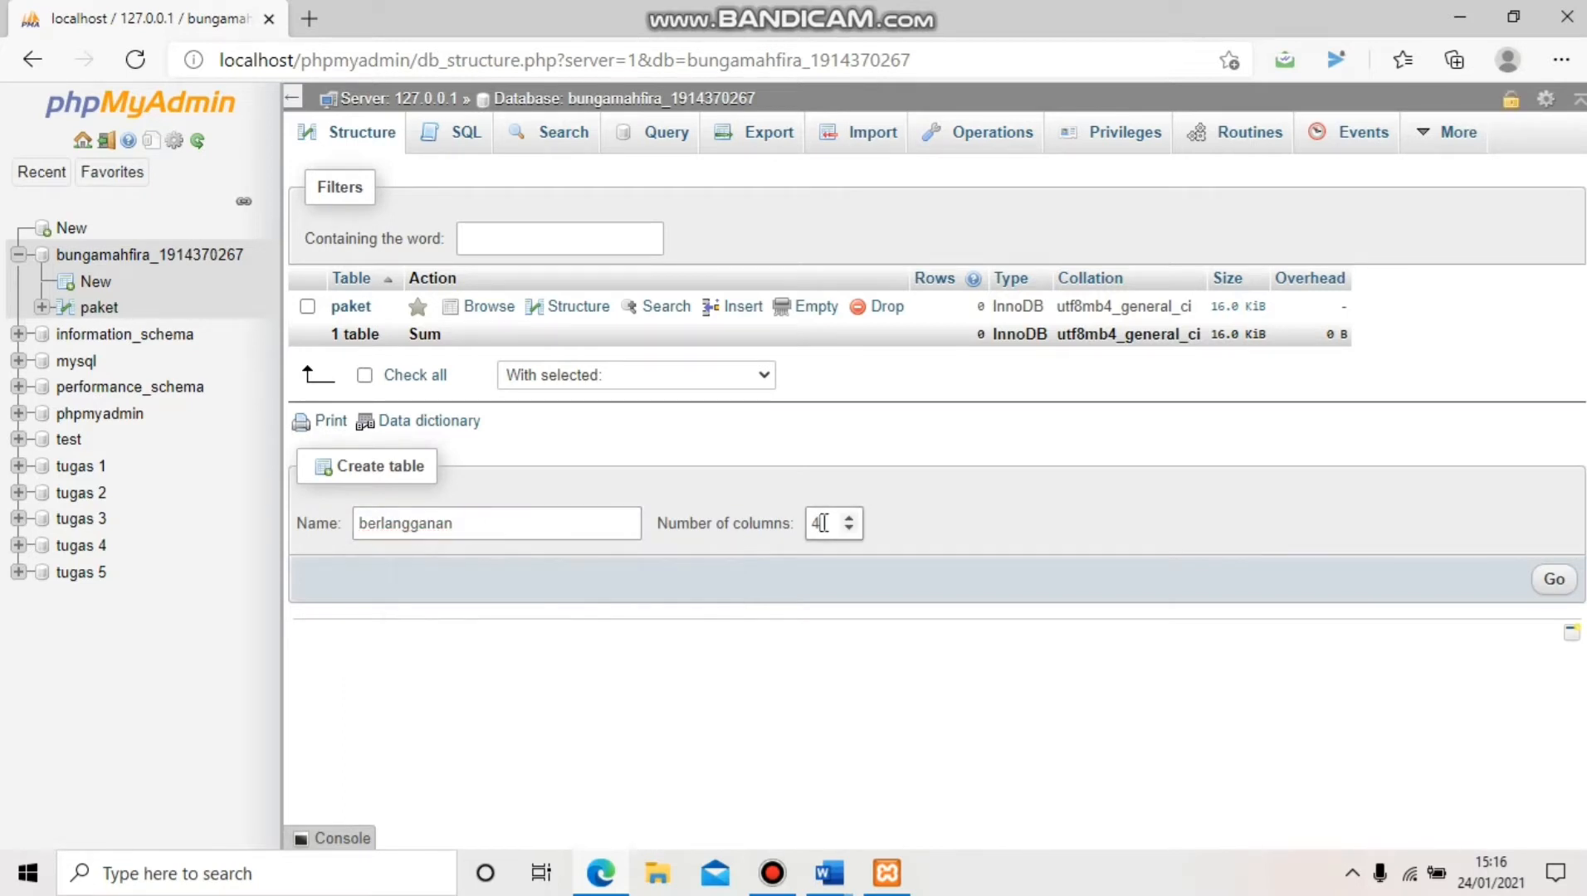
key(BackSpace)
text(5)
click(1571, 584)
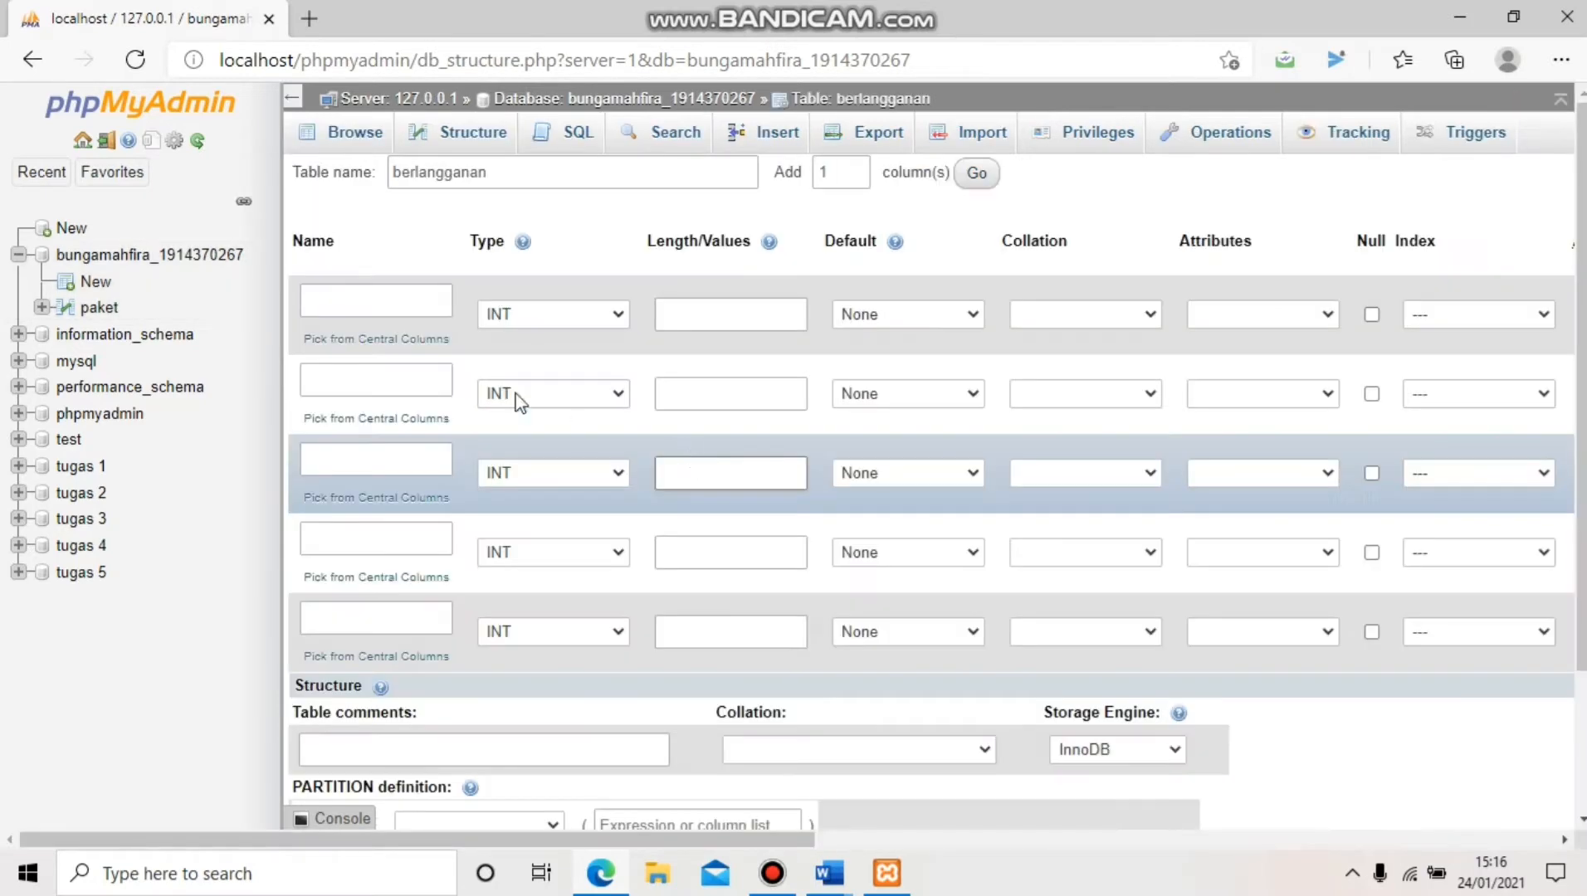
Name the columns id_langganan, id_customer, id_sales, id_paket and status
click(400, 300)
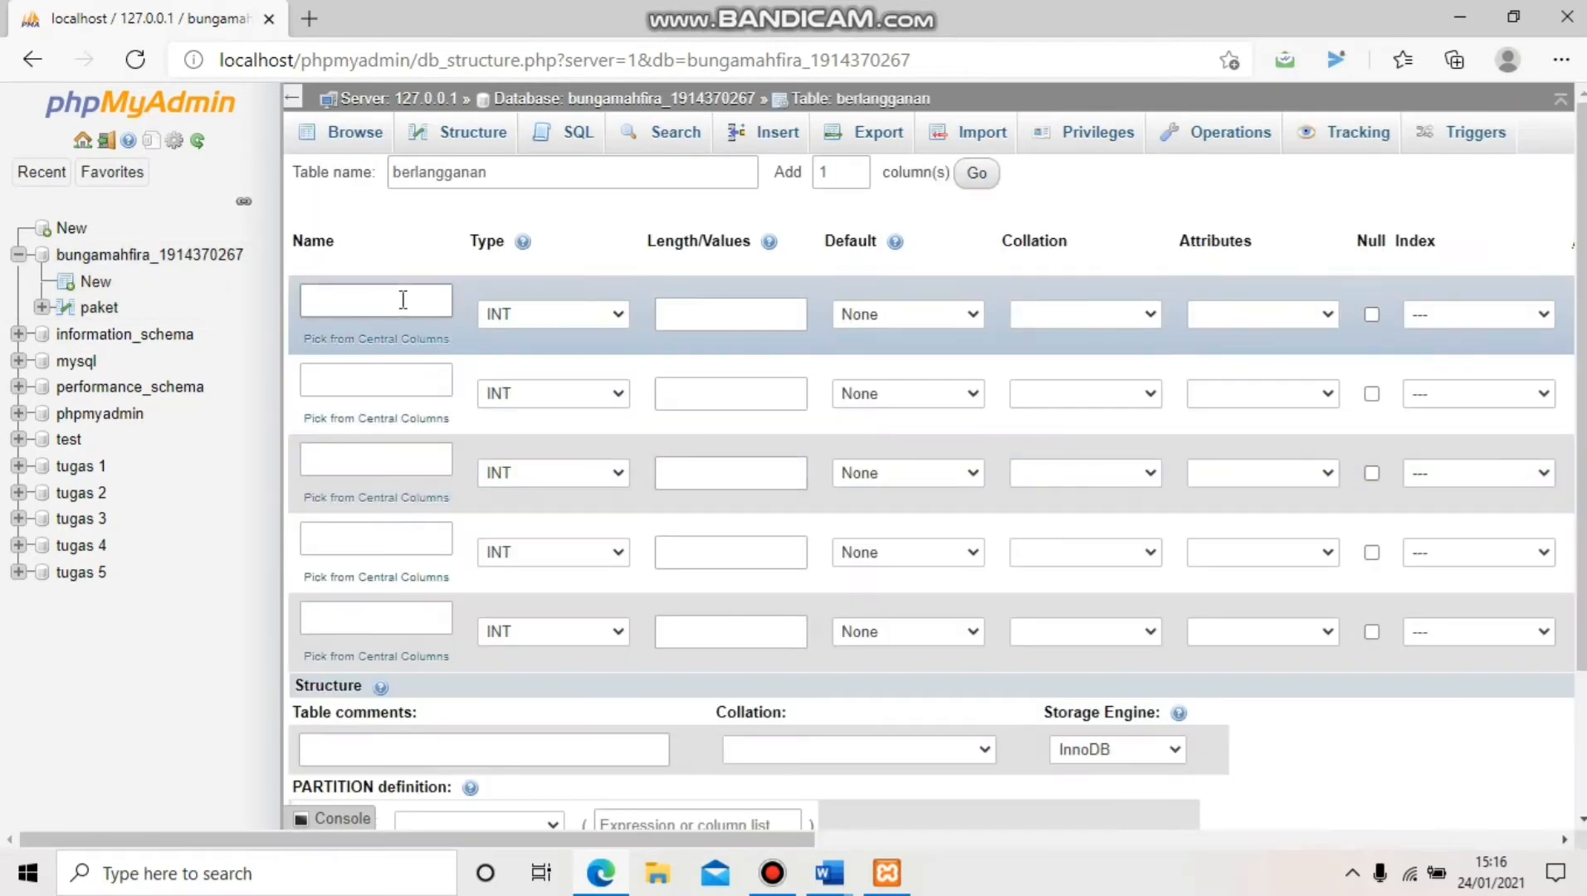
text(id_)
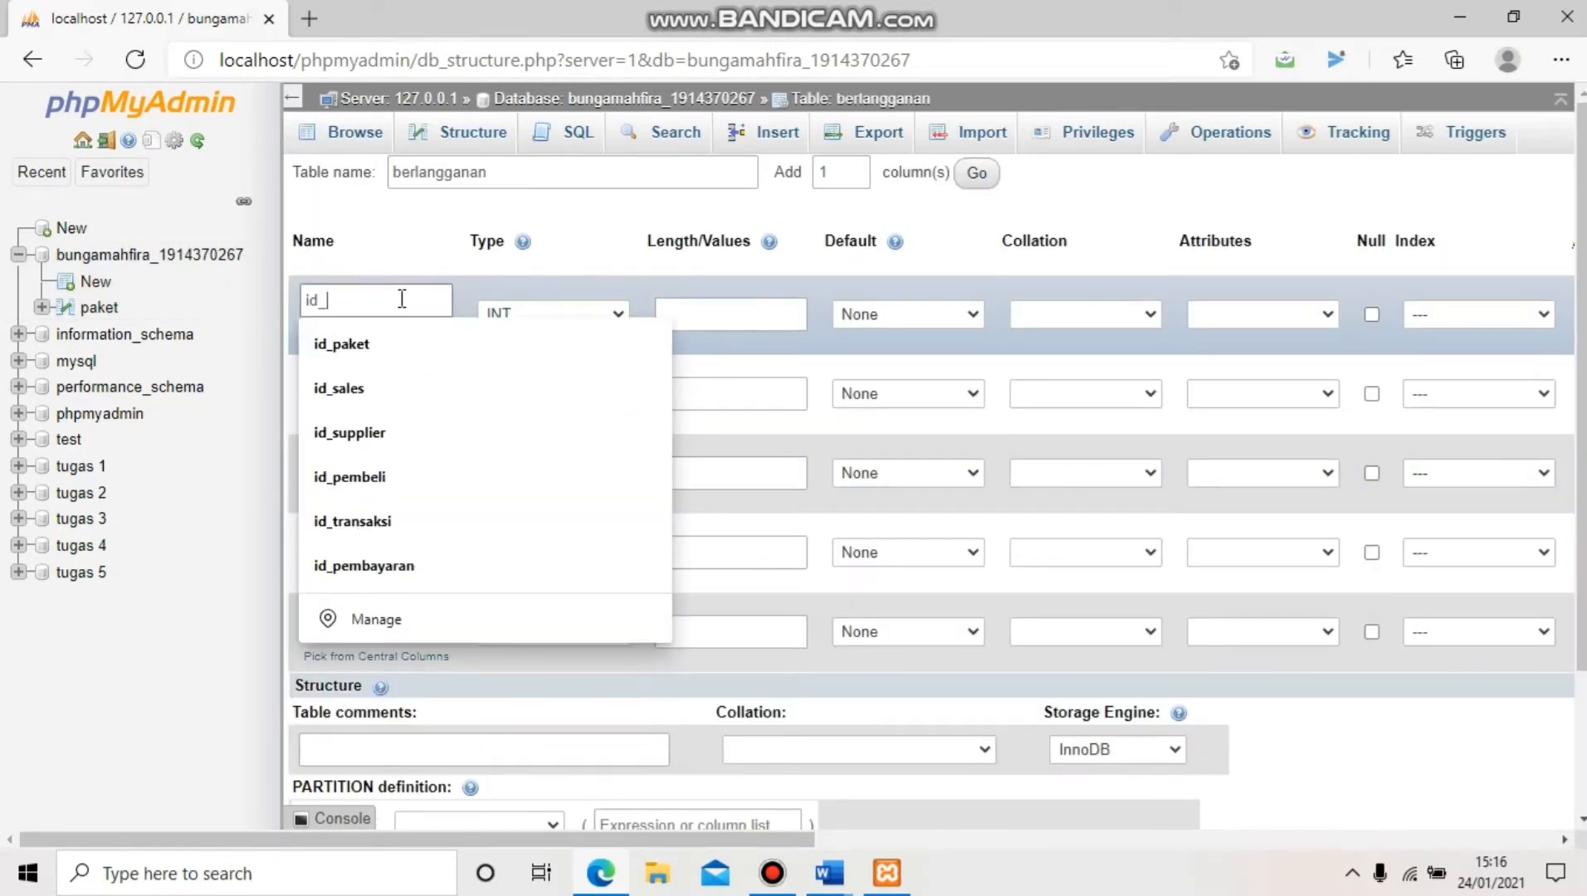
text(langganan)
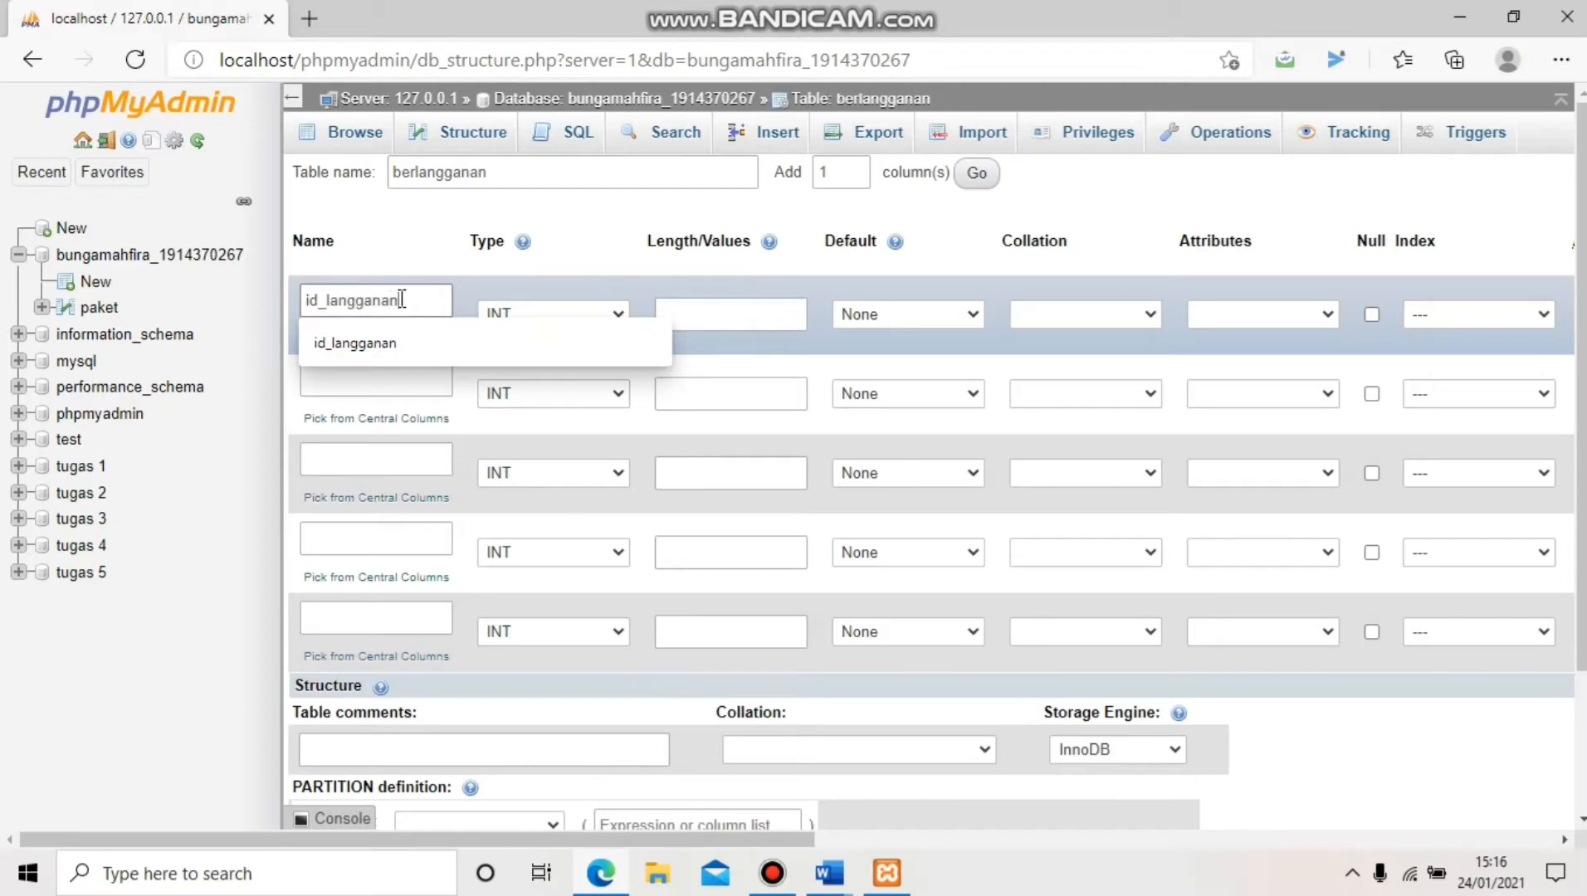
click(396, 381)
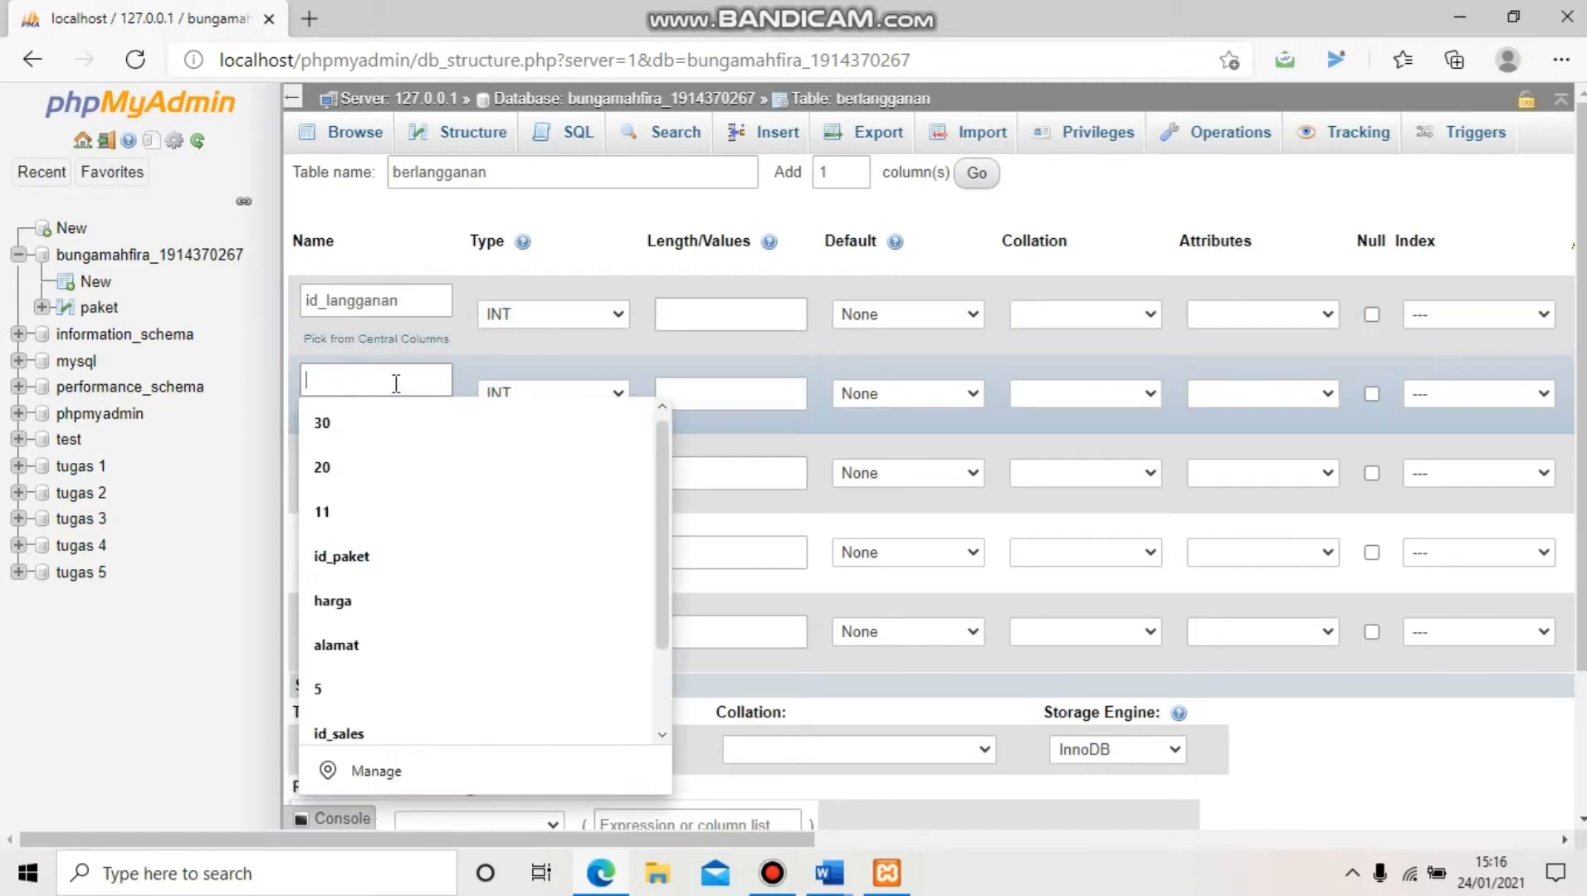
text(id)
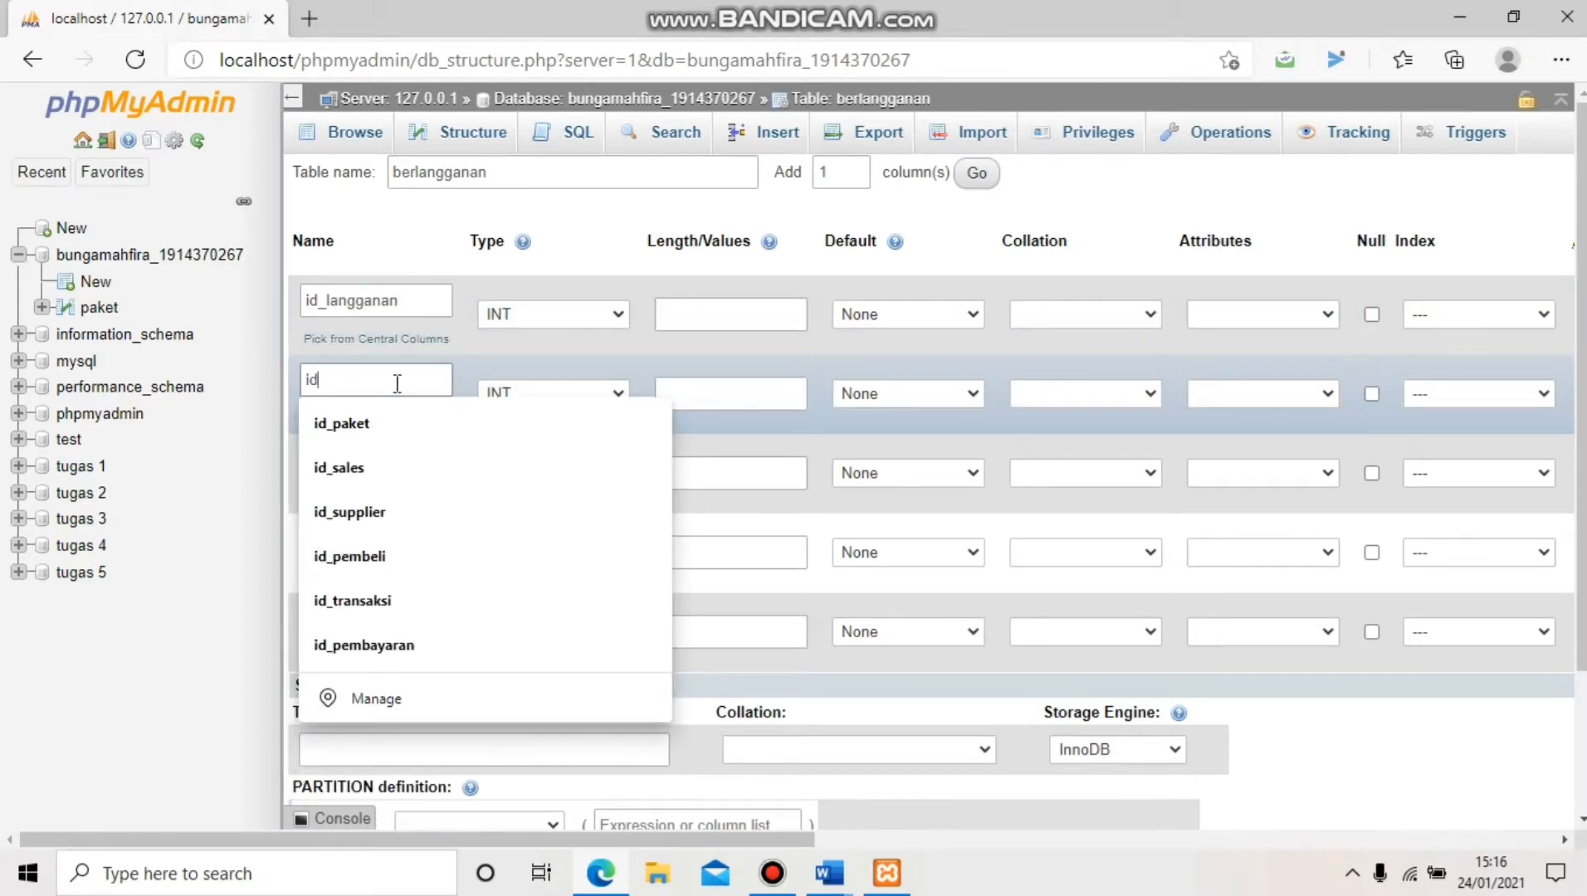
text(_c)
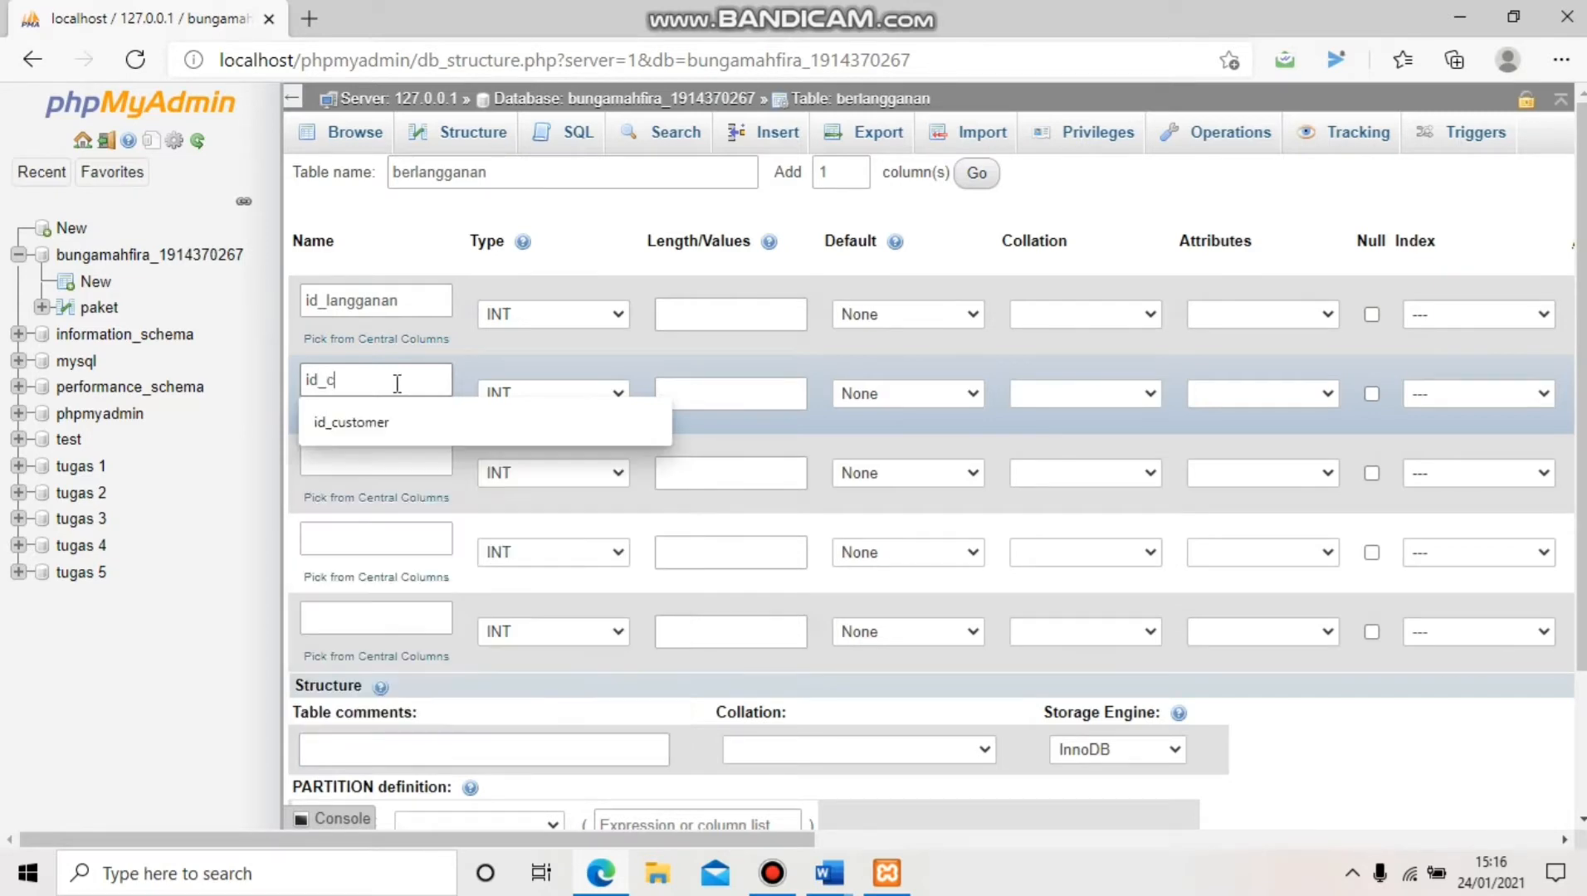
text(ustomer)
click(415, 458)
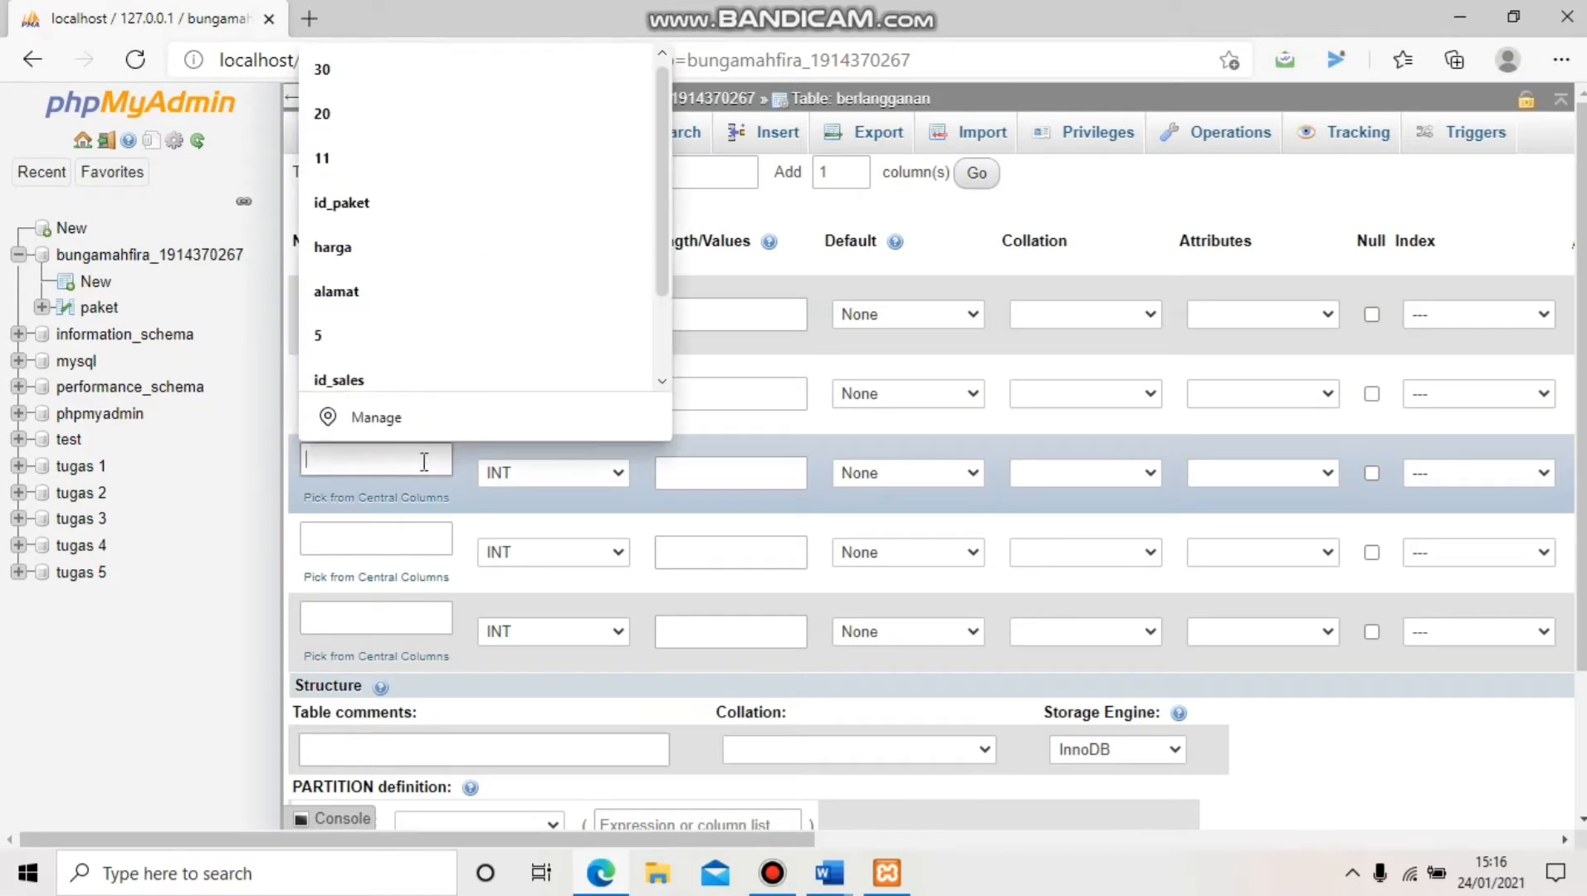
text(id_)
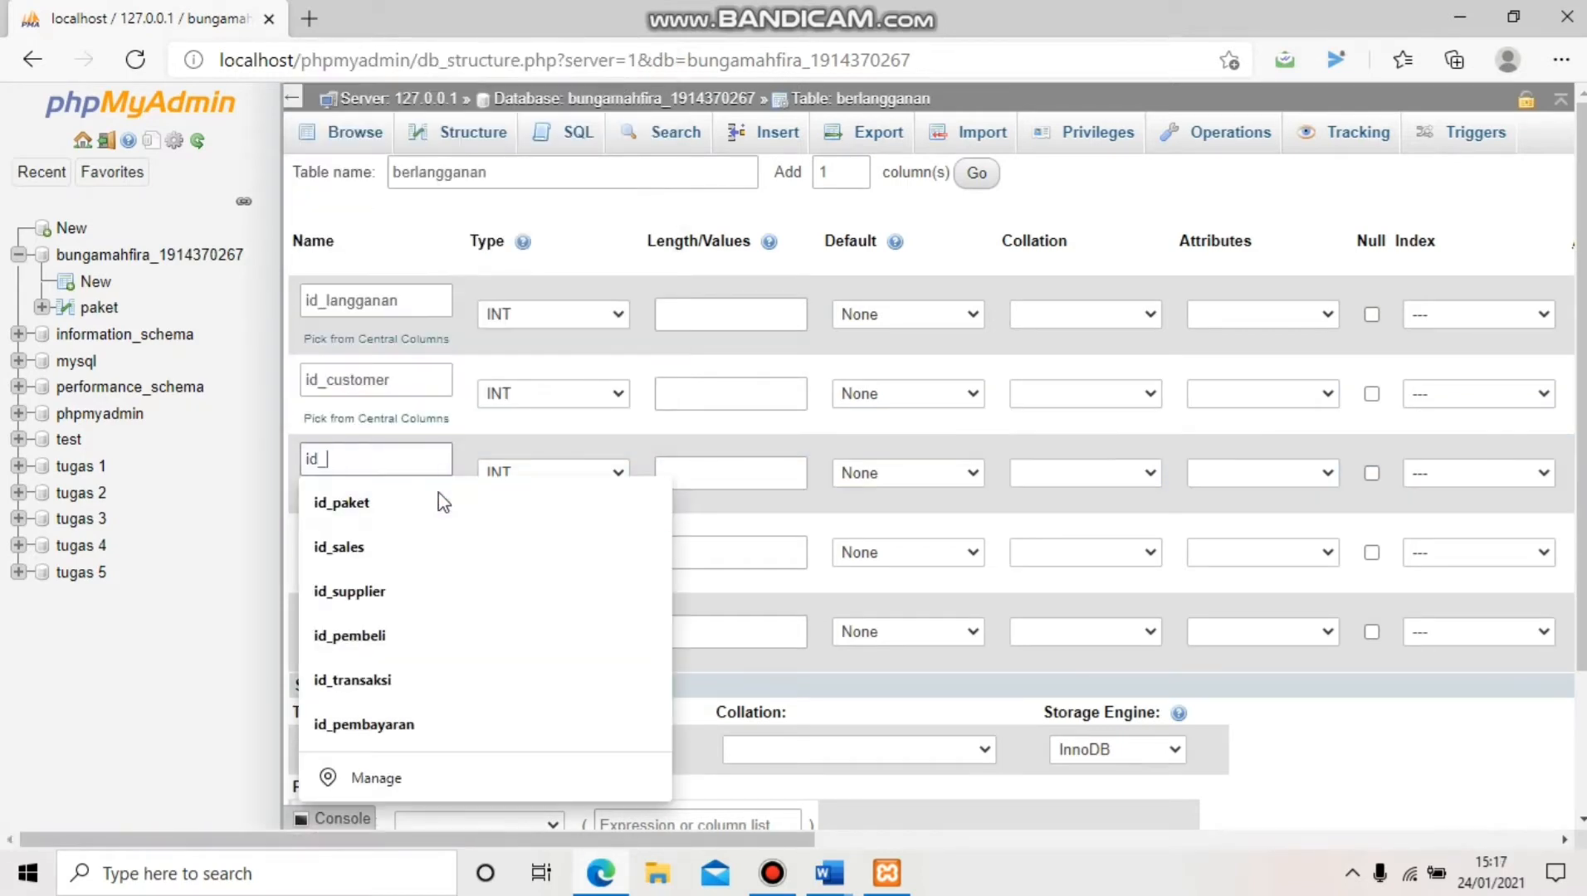
text(sales)
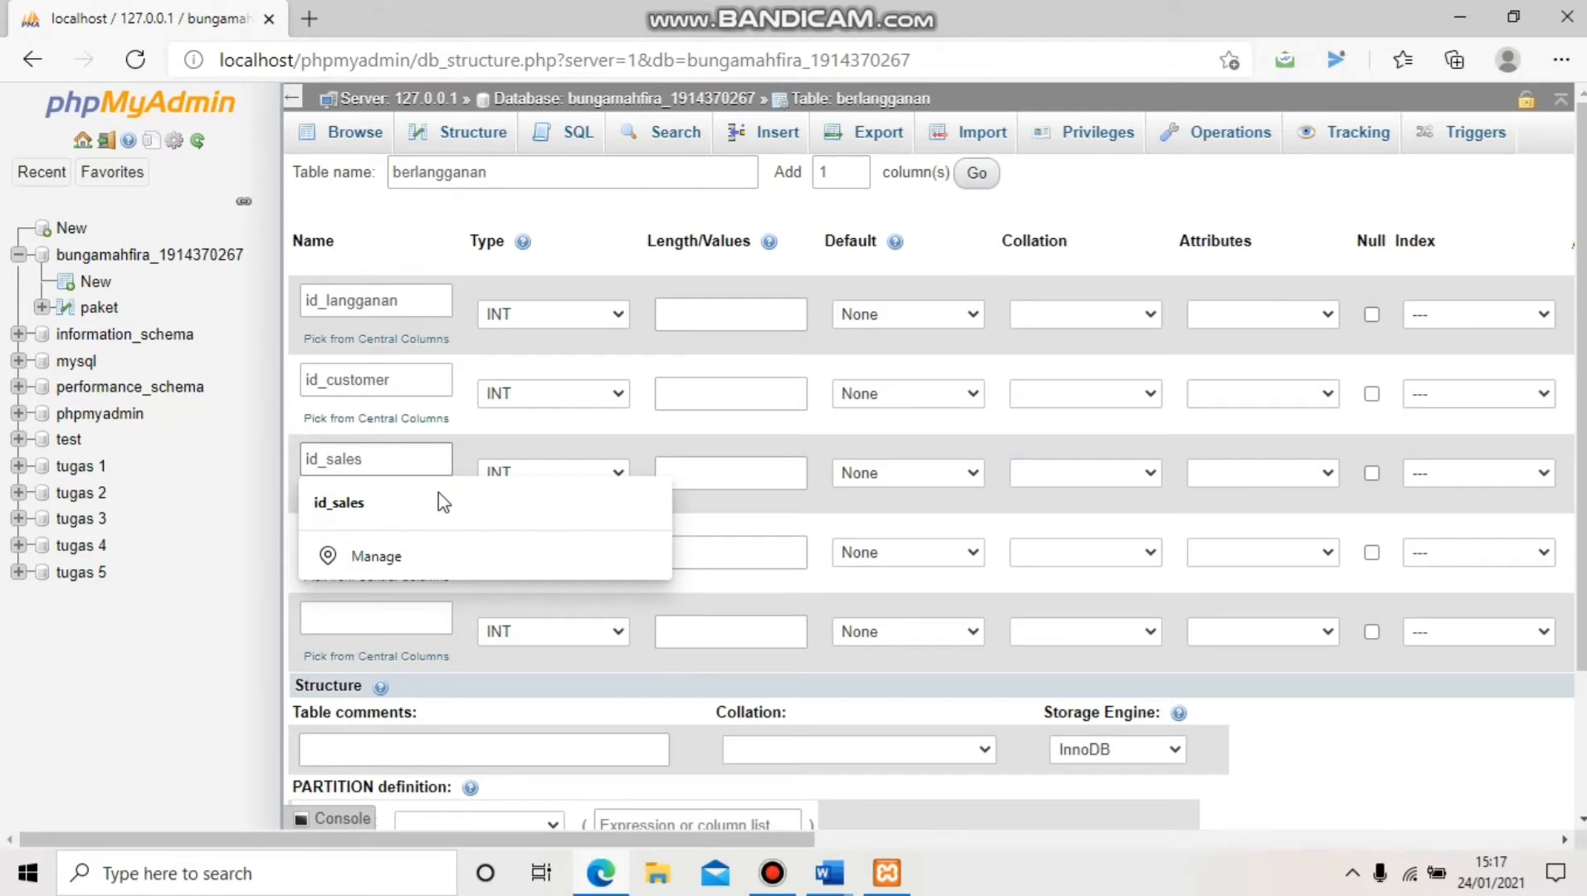
click(424, 536)
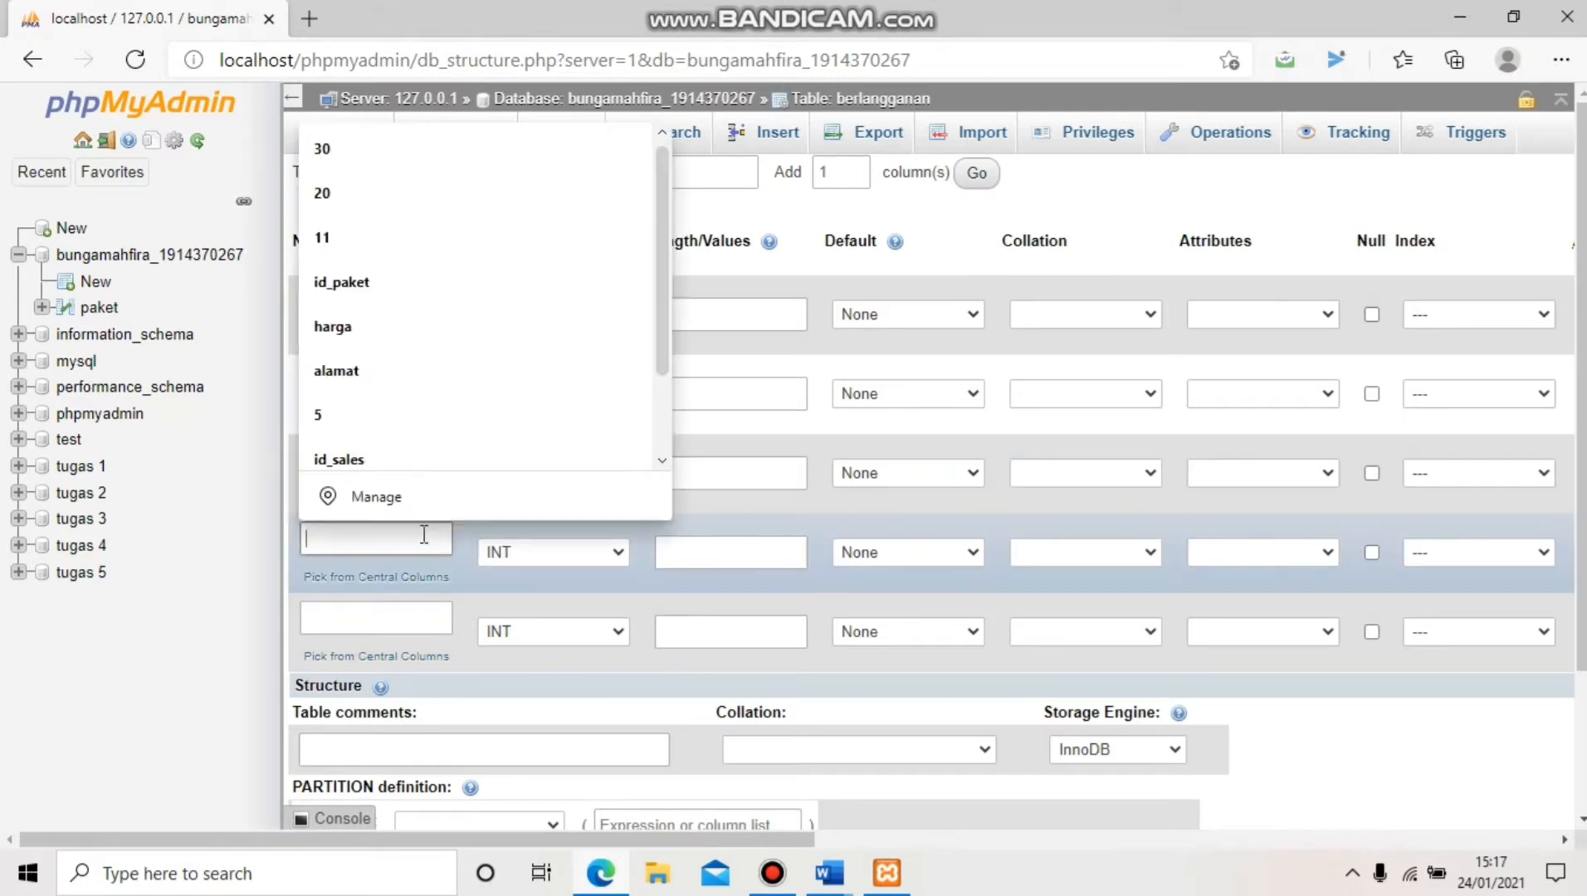
text(id_)
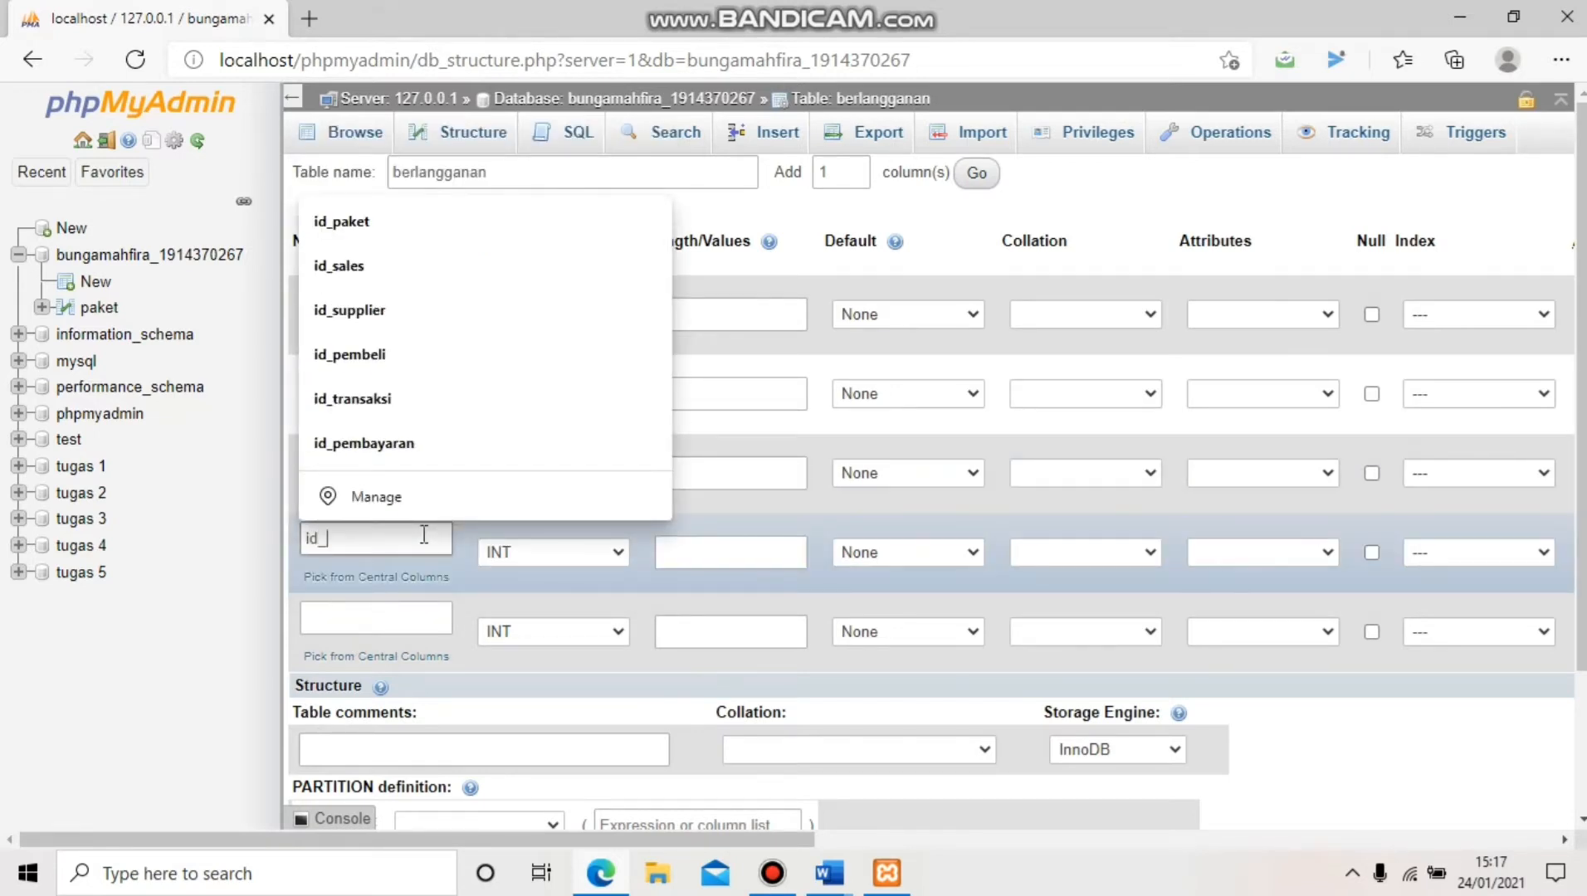
text(paket)
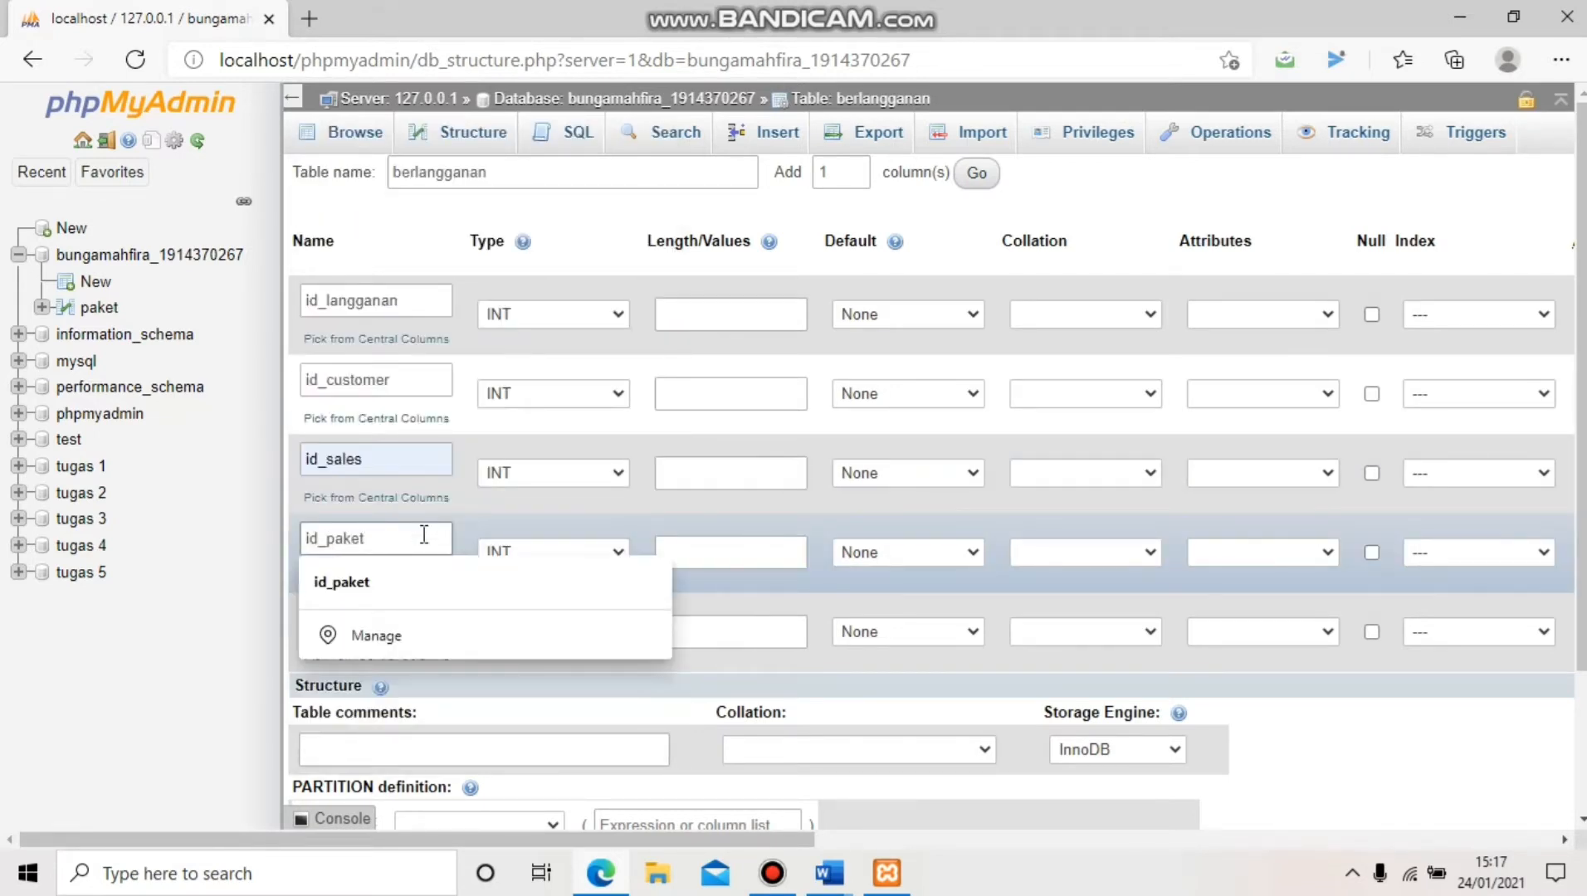
click(423, 583)
click(408, 615)
text(s)
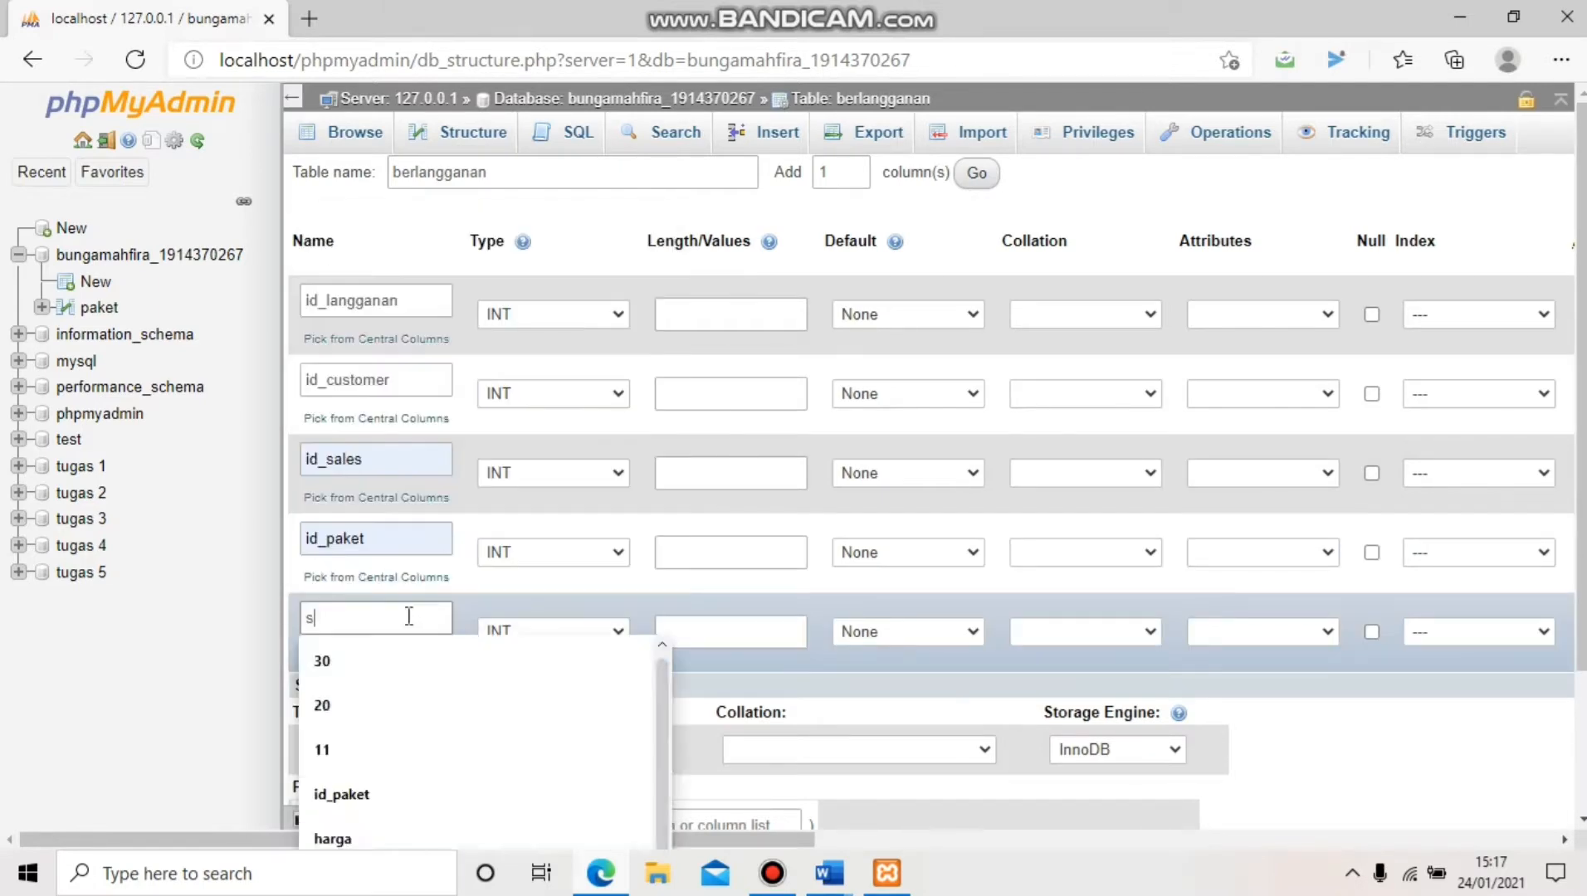
text(tatus)
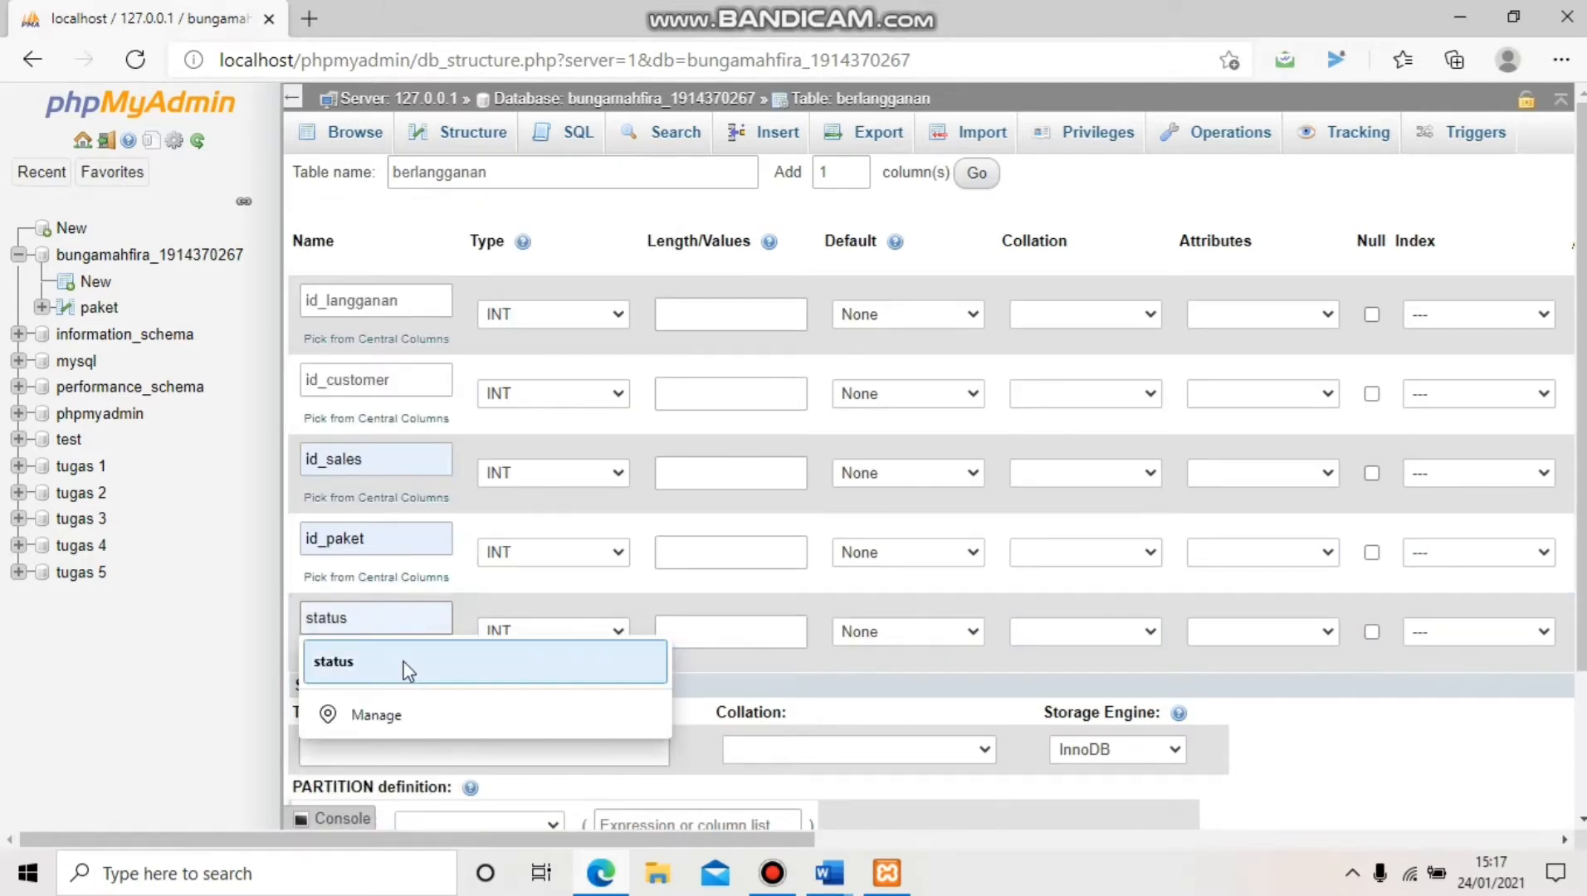
click(407, 664)
Set id_langganan, id_customer, id_sales and id_paket to CHAR and status to VARCHAR
click(579, 316)
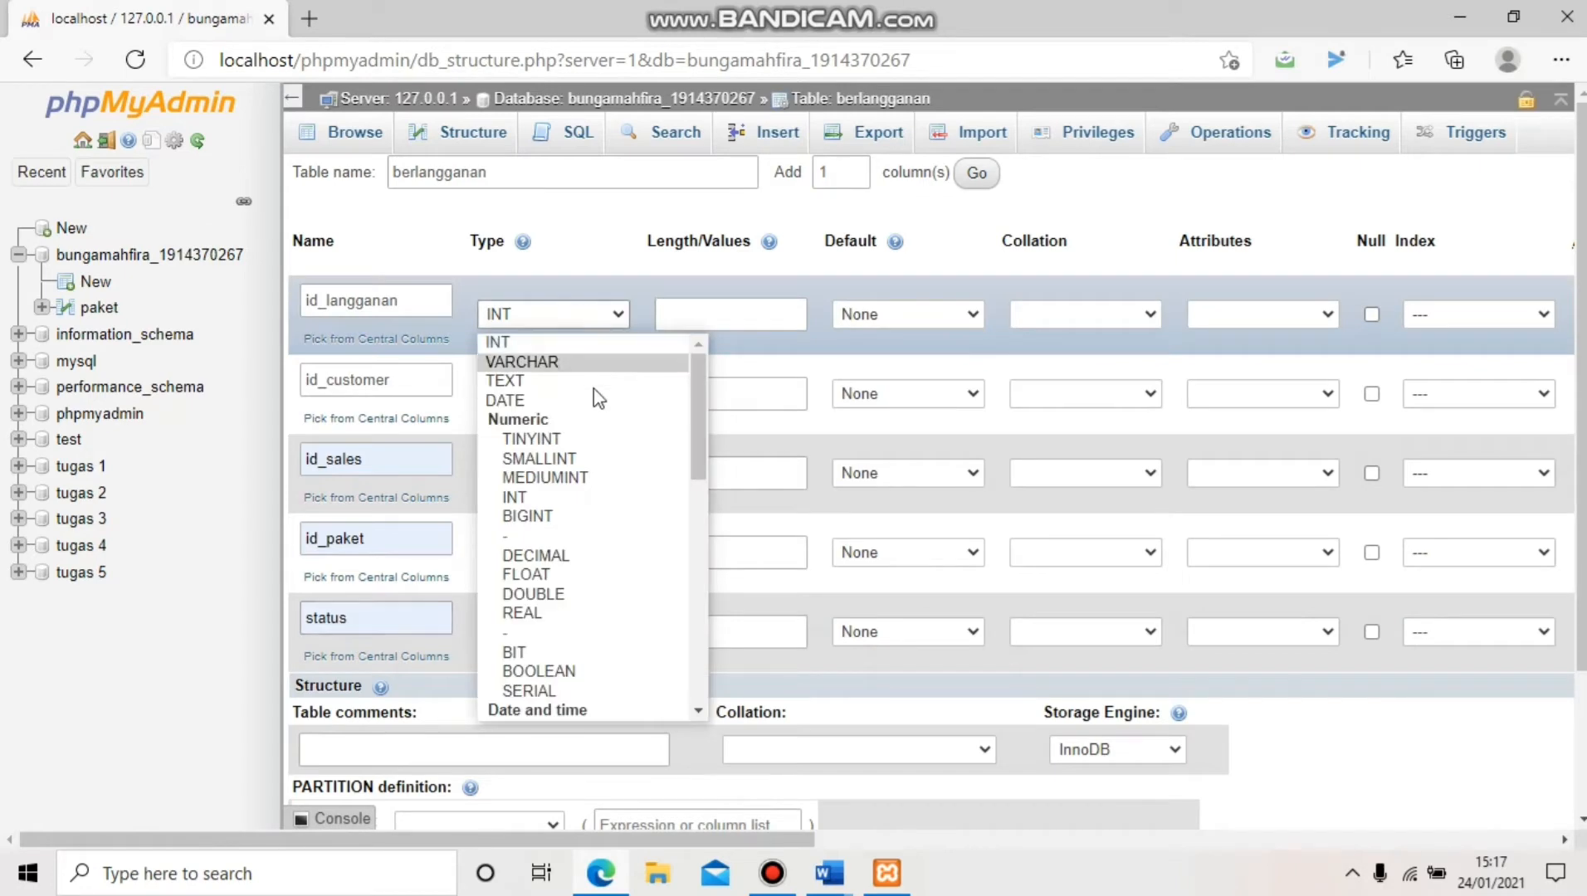
scroll(594, 398, down, 5)
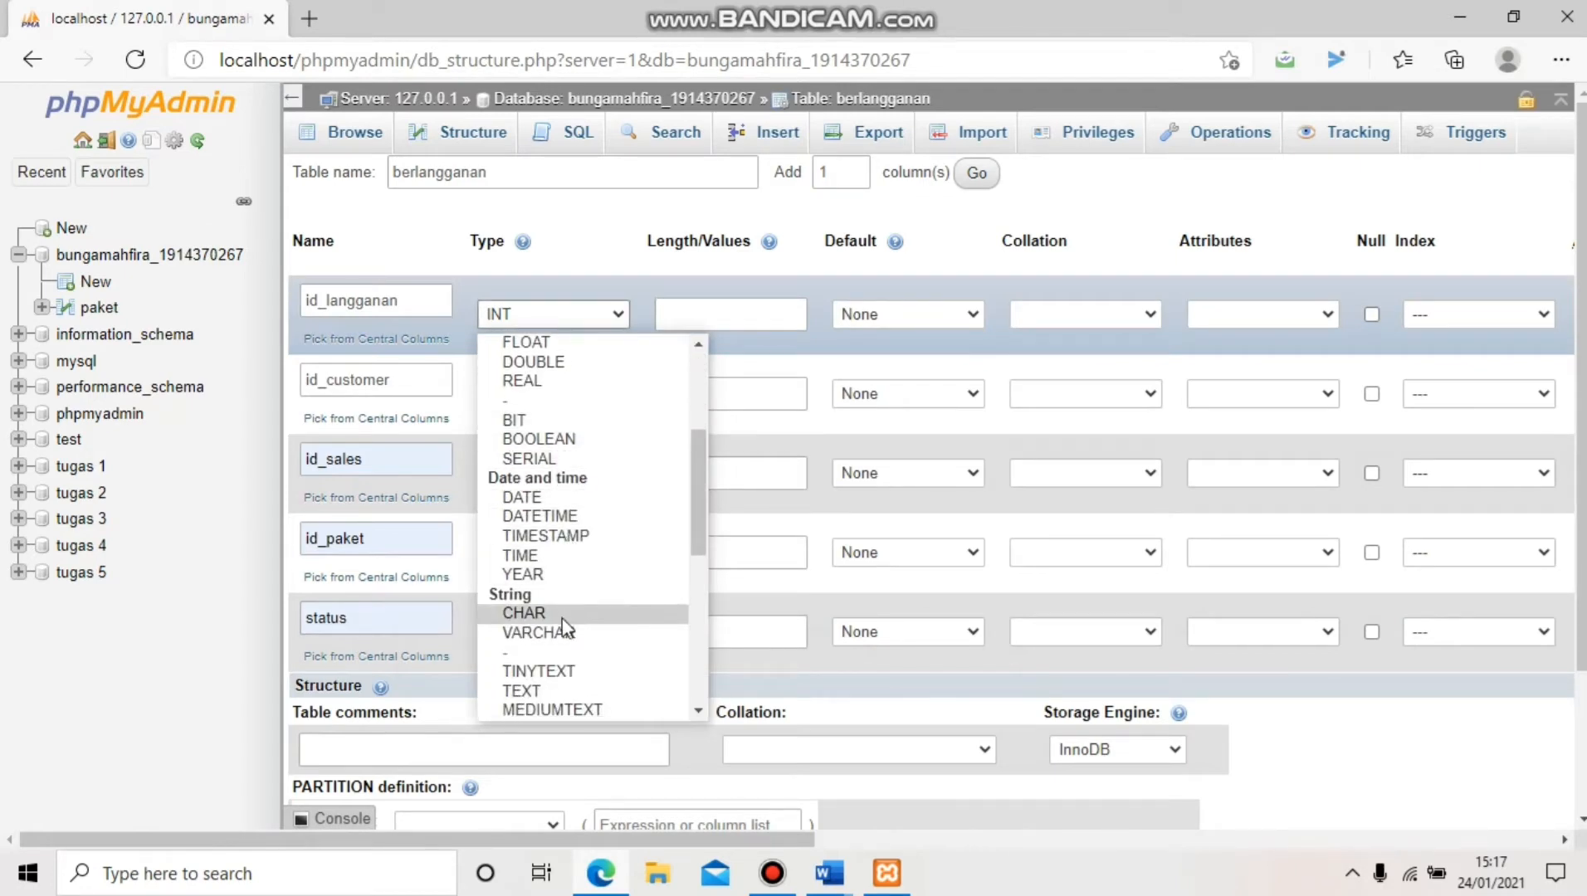
click(552, 615)
click(583, 395)
scroll(592, 506, down, 4)
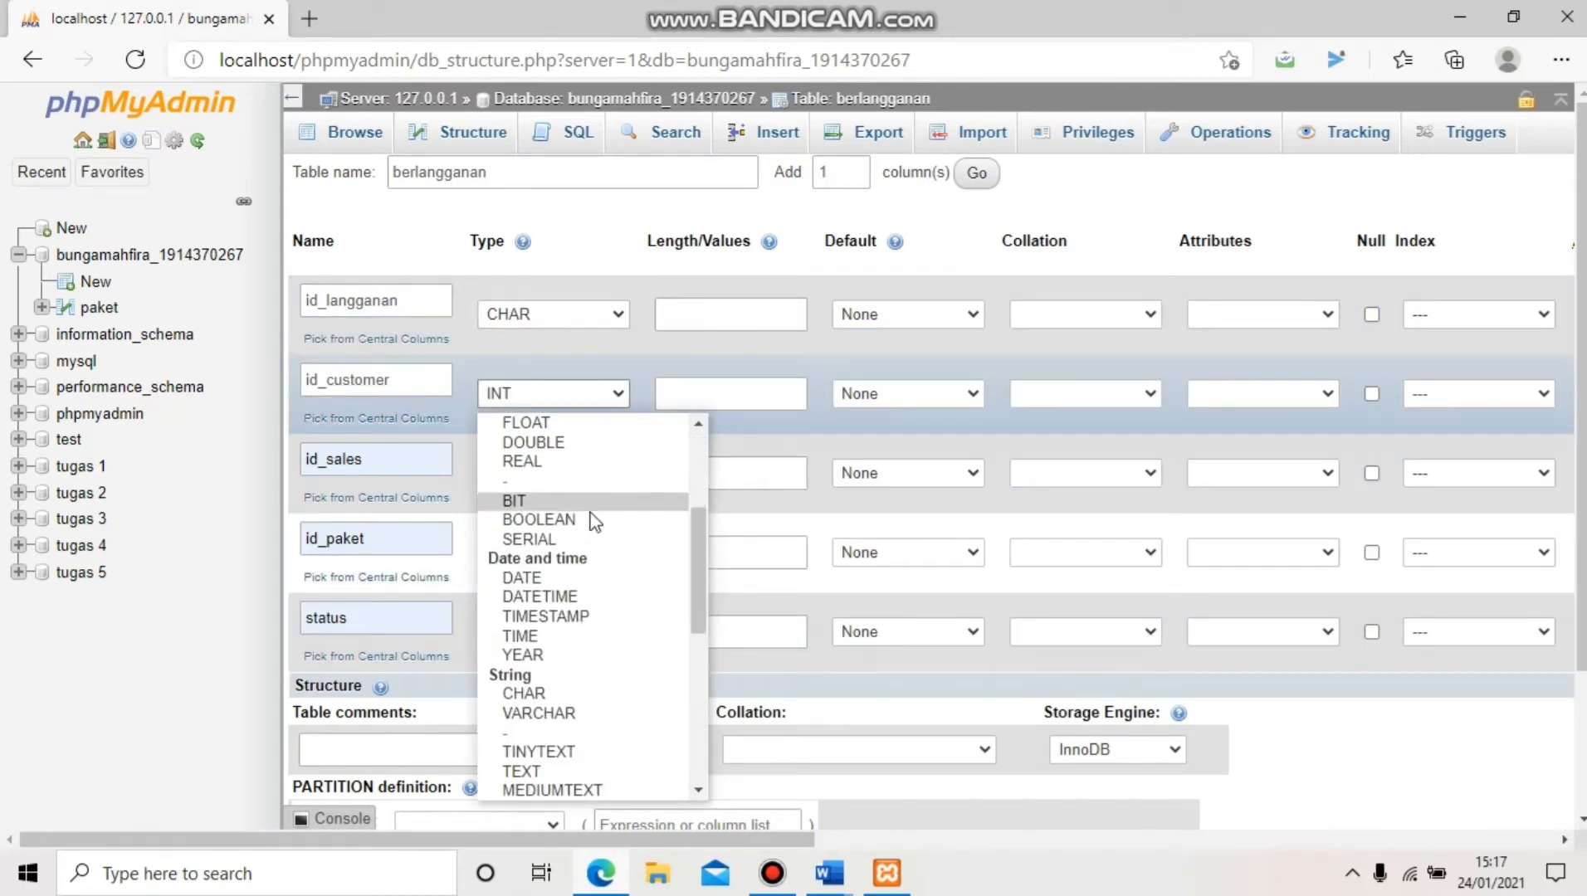
click(560, 692)
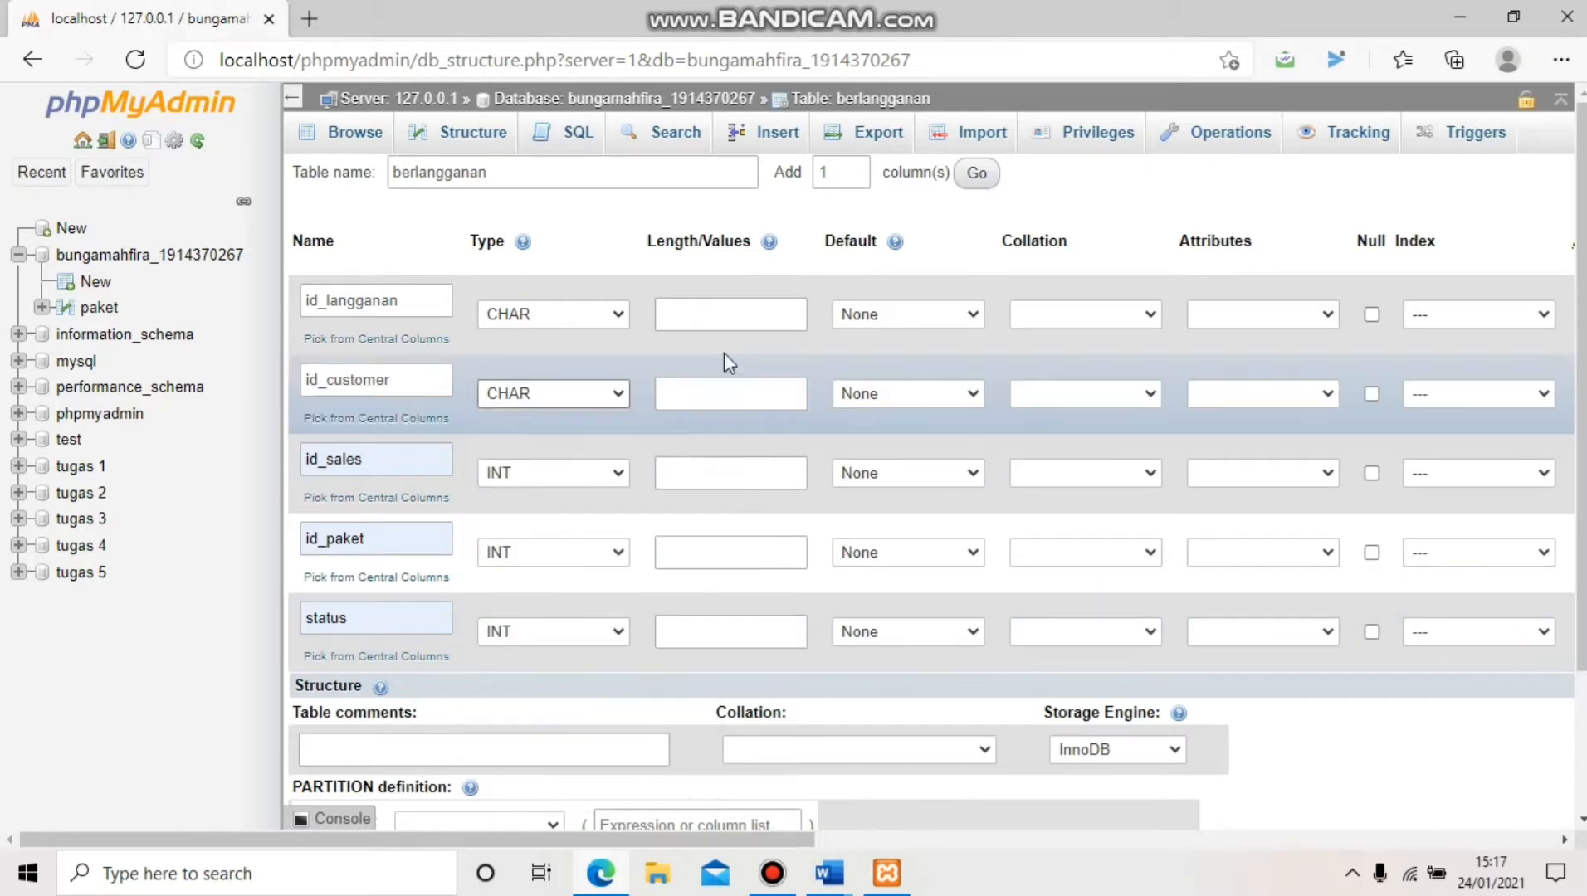
click(585, 482)
scroll(581, 403, down, 3)
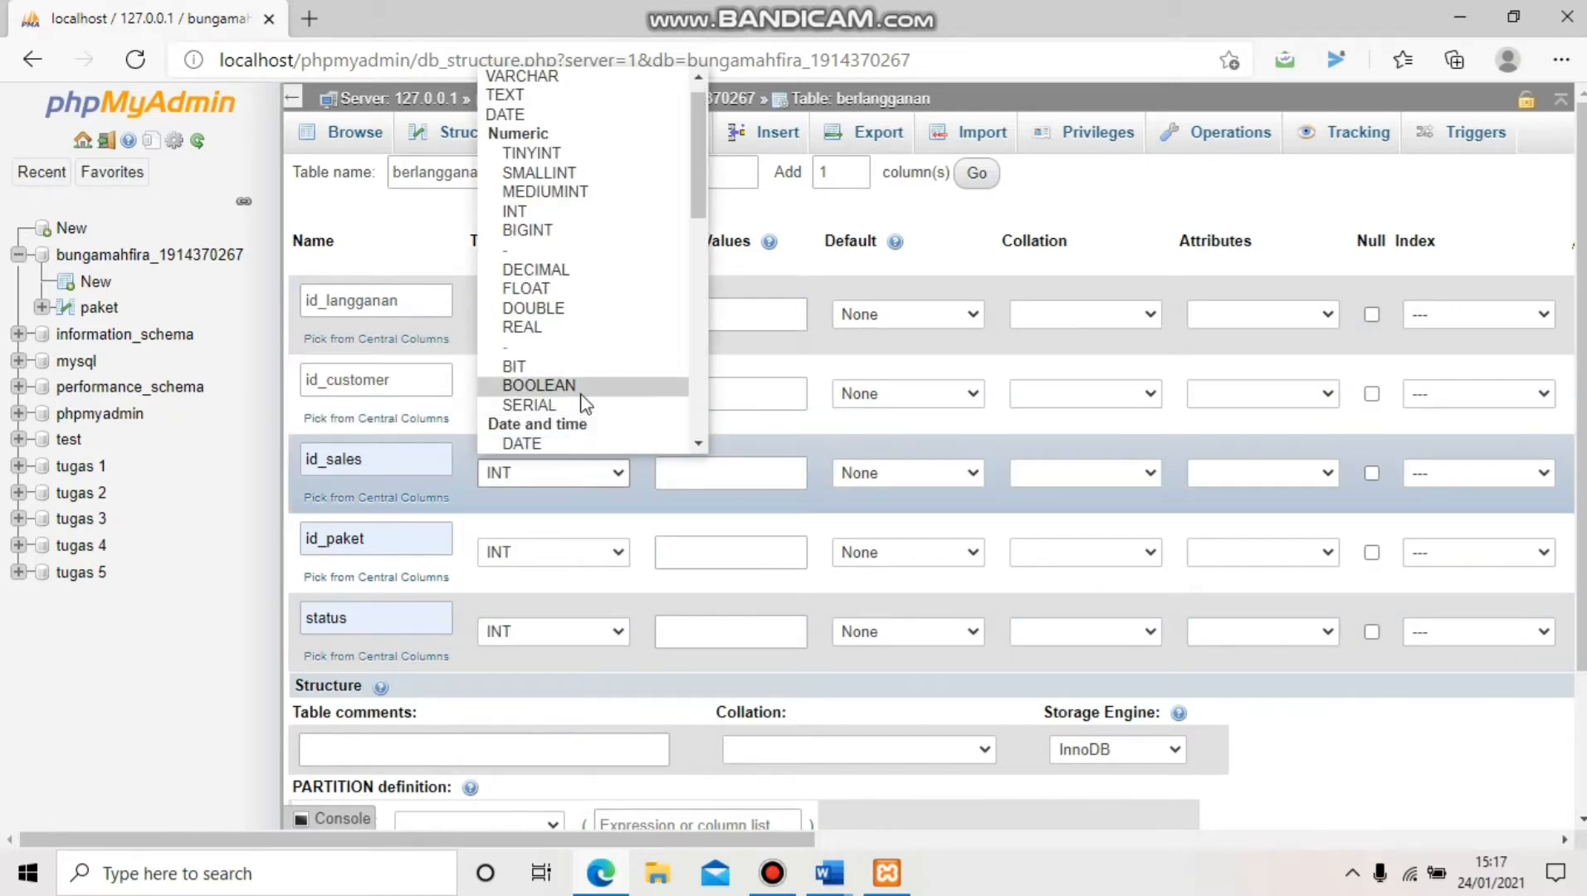
click(578, 383)
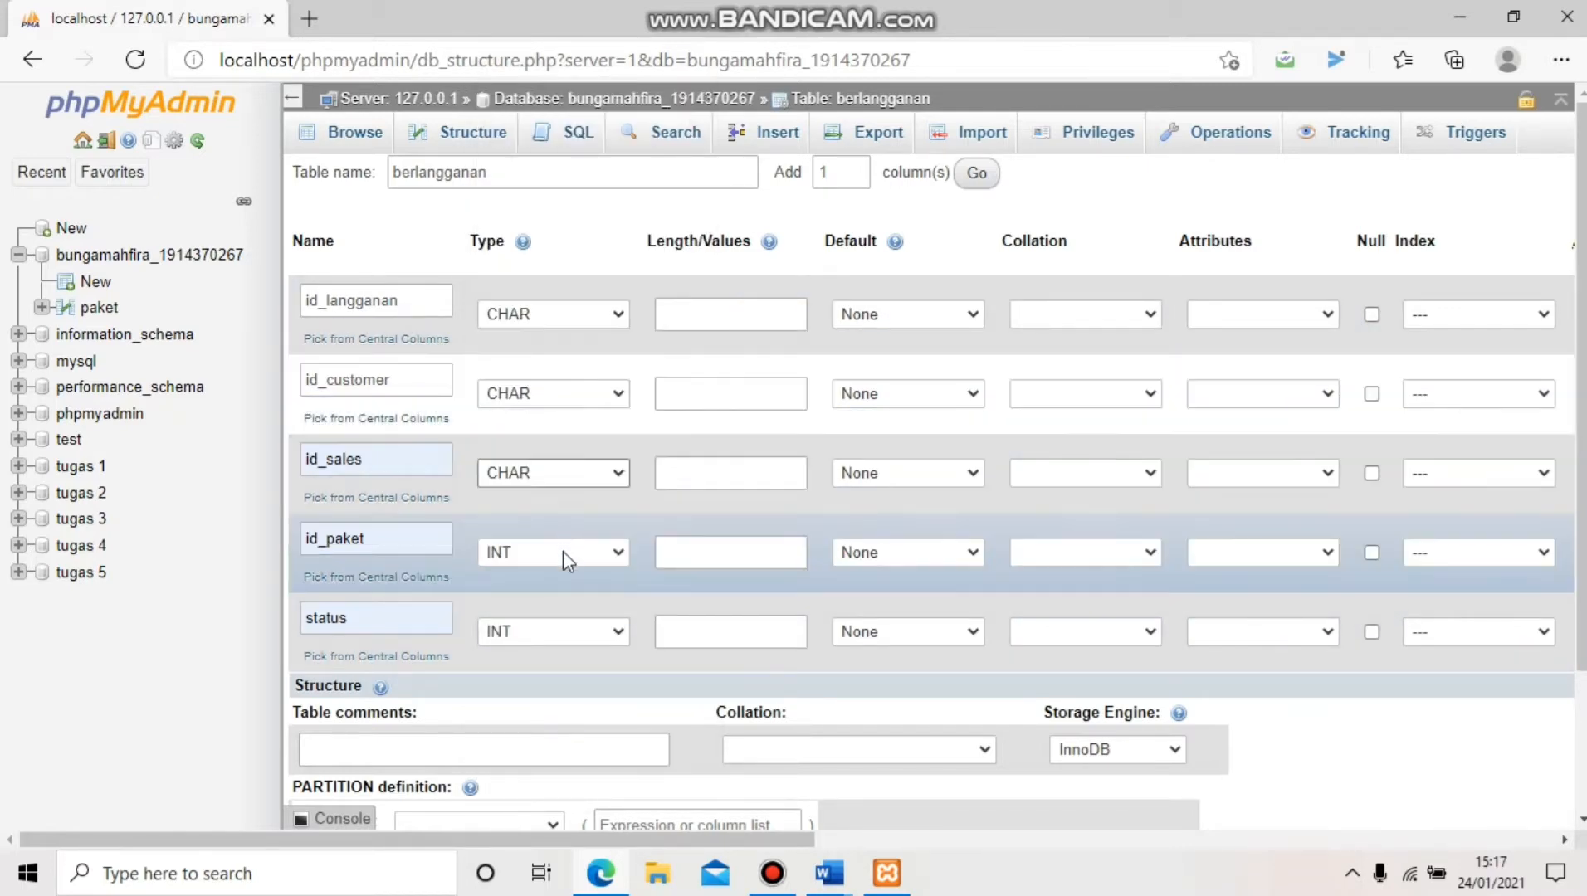
click(562, 552)
scroll(558, 415, down, 3)
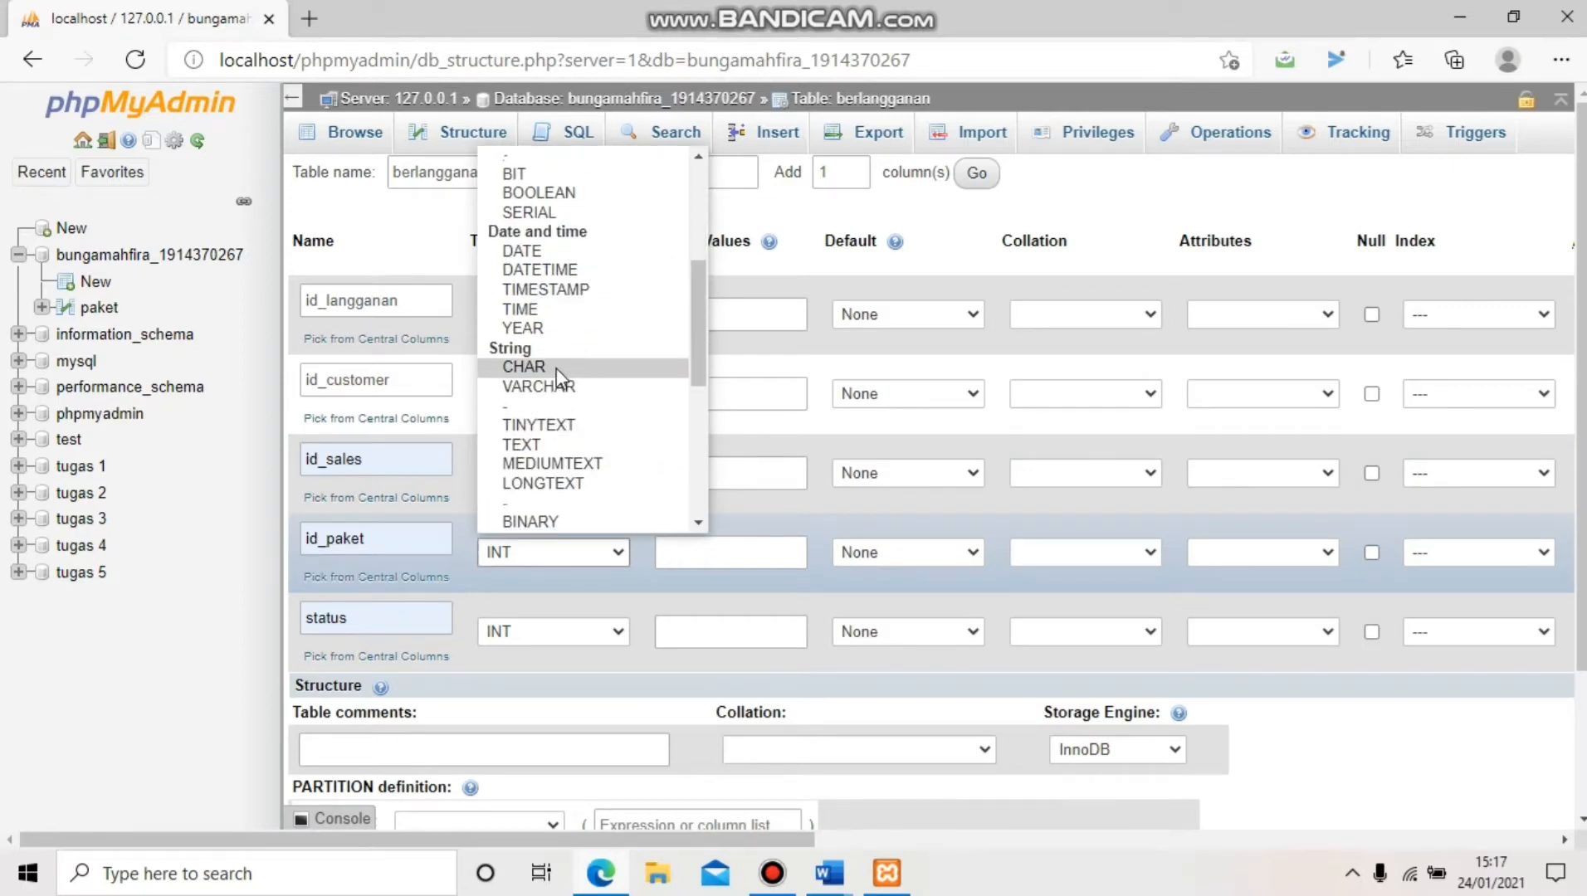
click(557, 367)
click(574, 628)
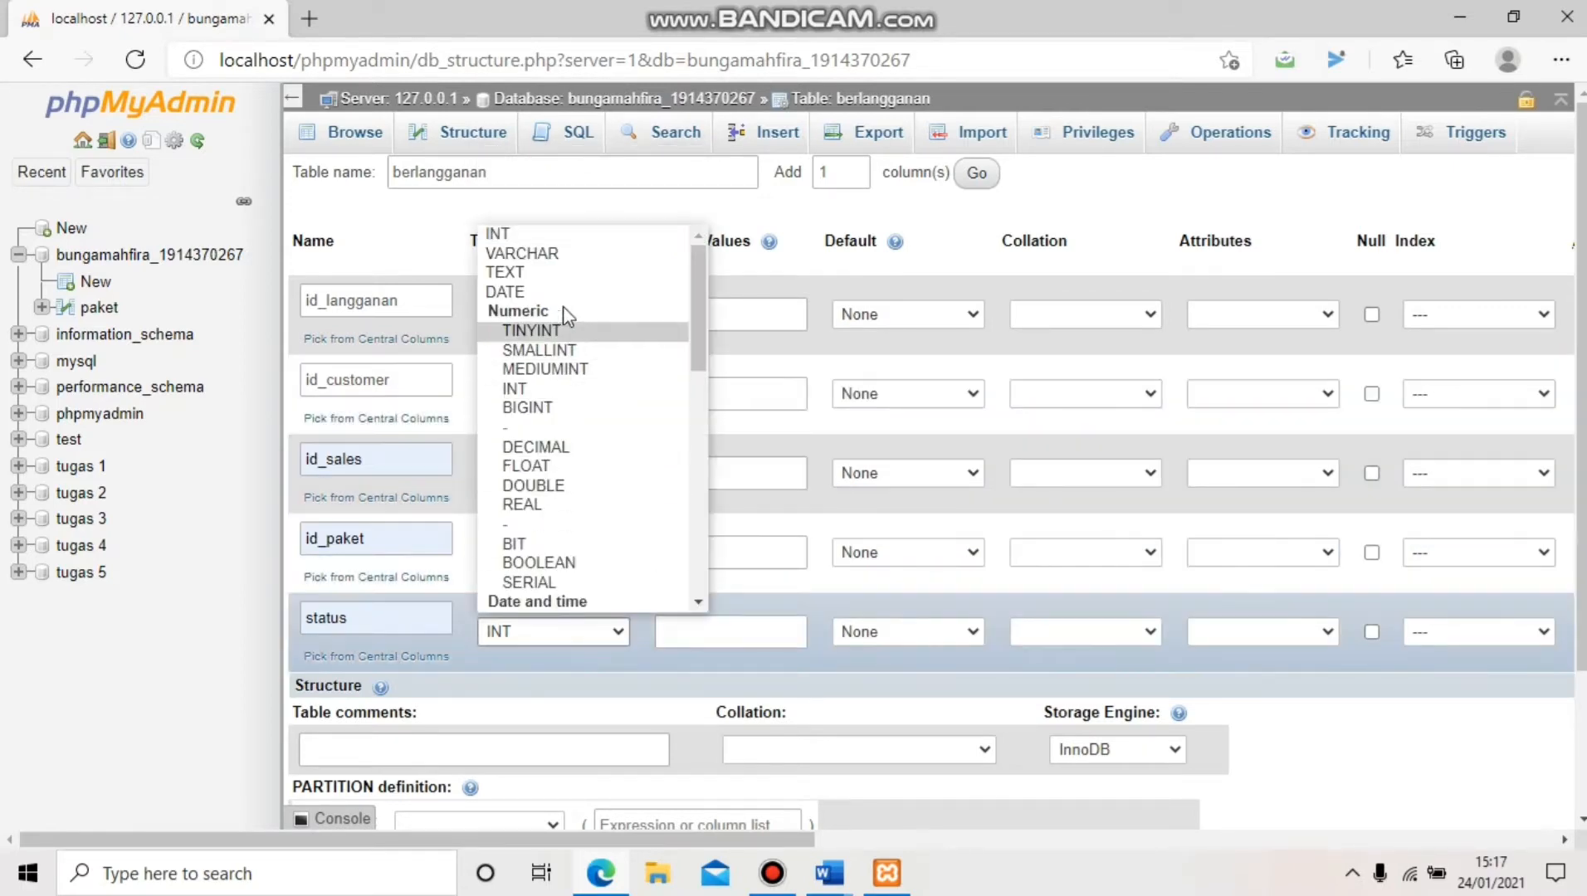
click(567, 251)
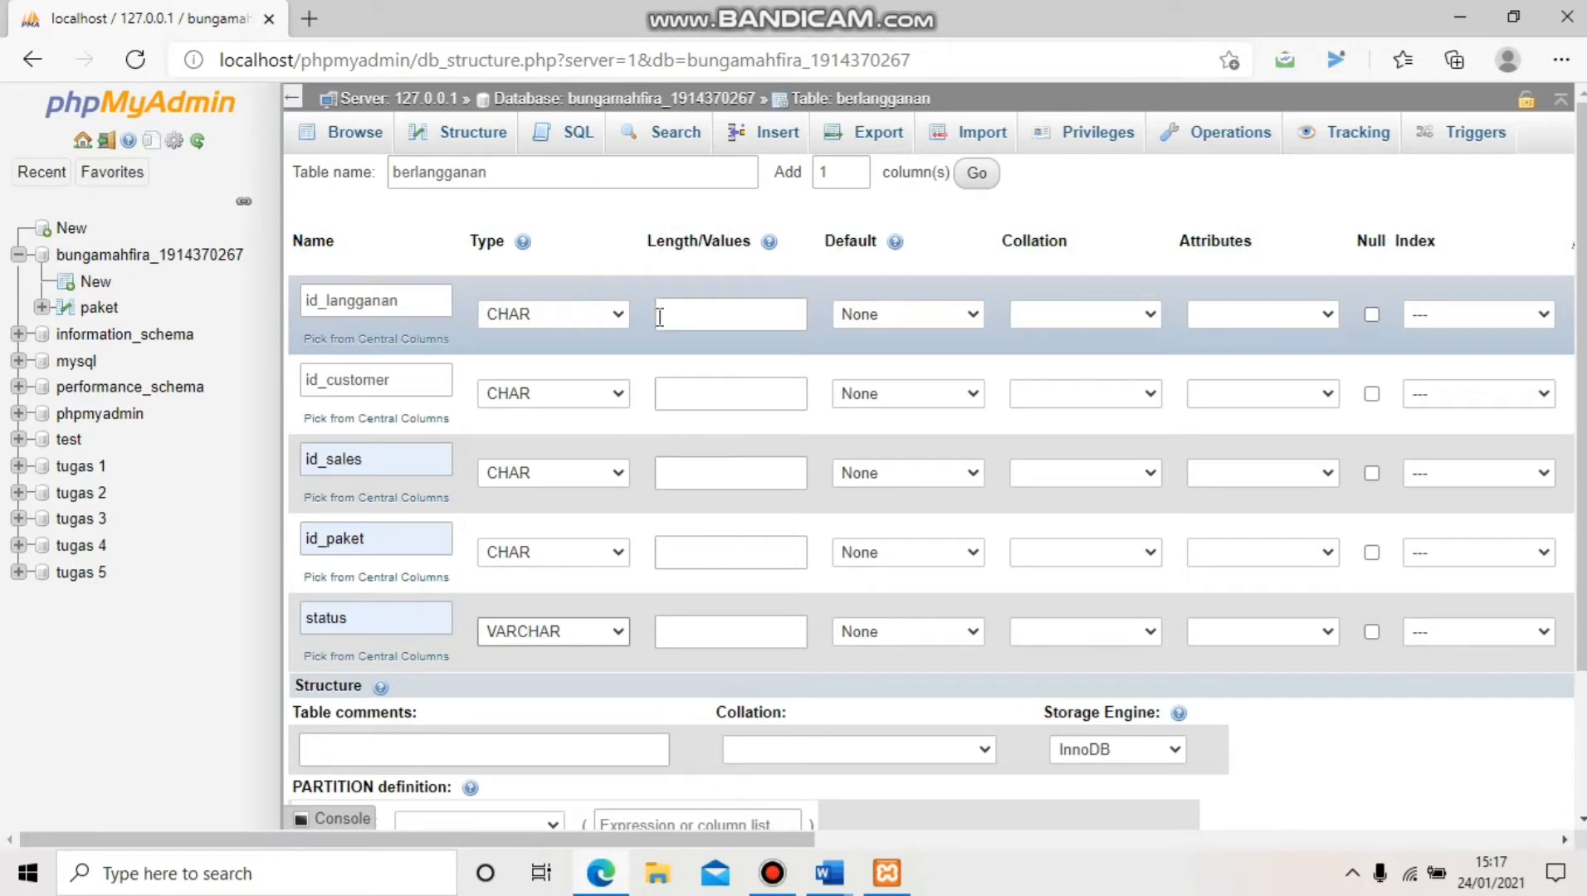
Give all five berlangganan columns a length of 5
click(659, 318)
click(691, 355)
click(709, 397)
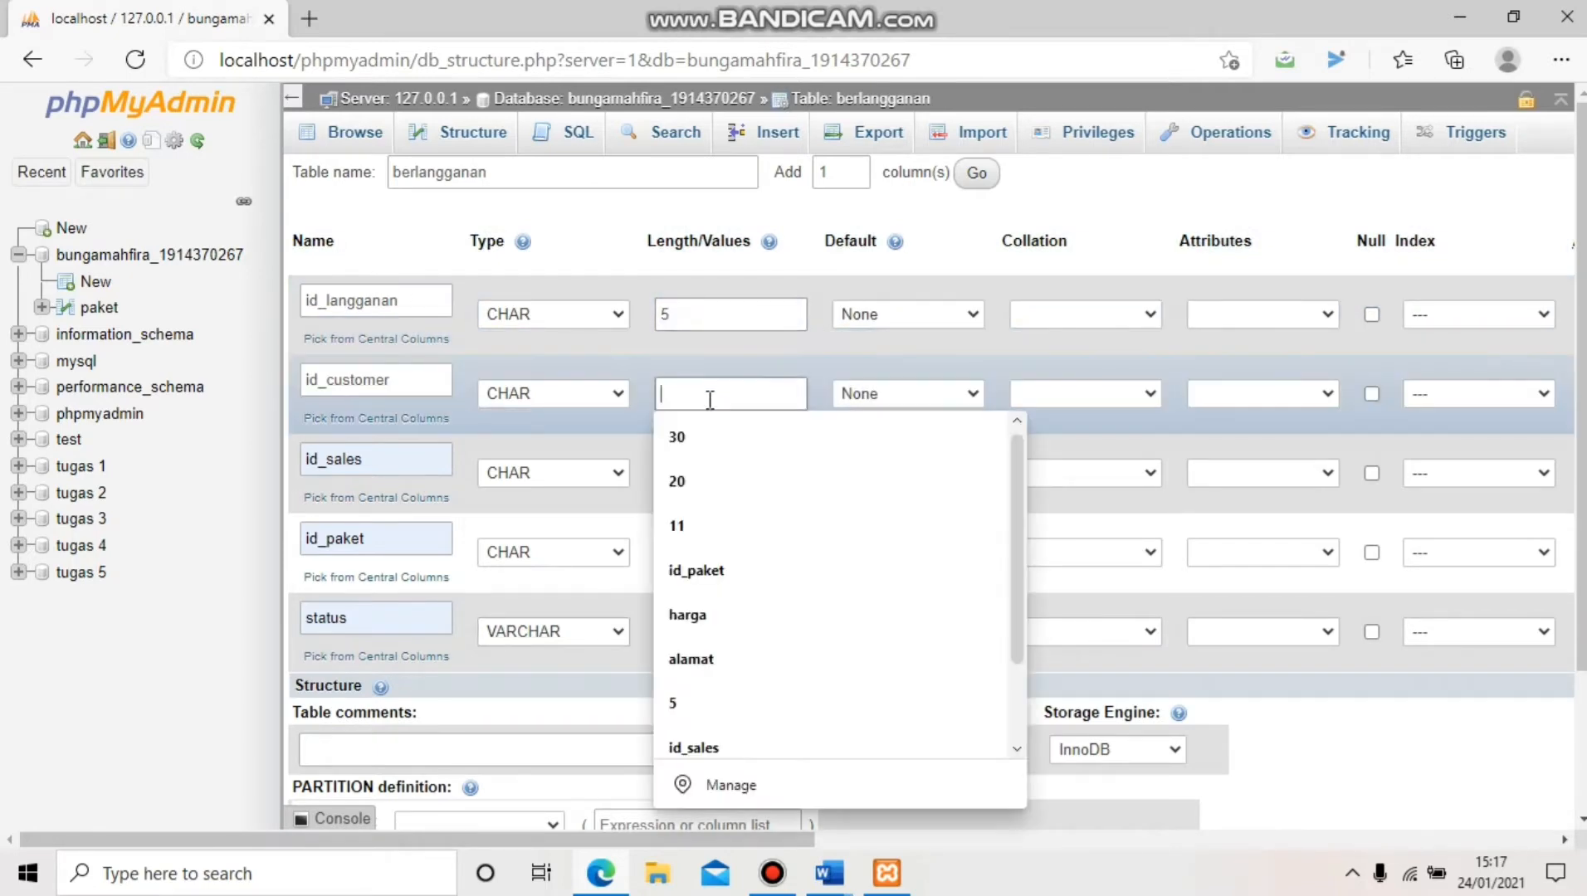
text(5)
click(707, 448)
click(705, 473)
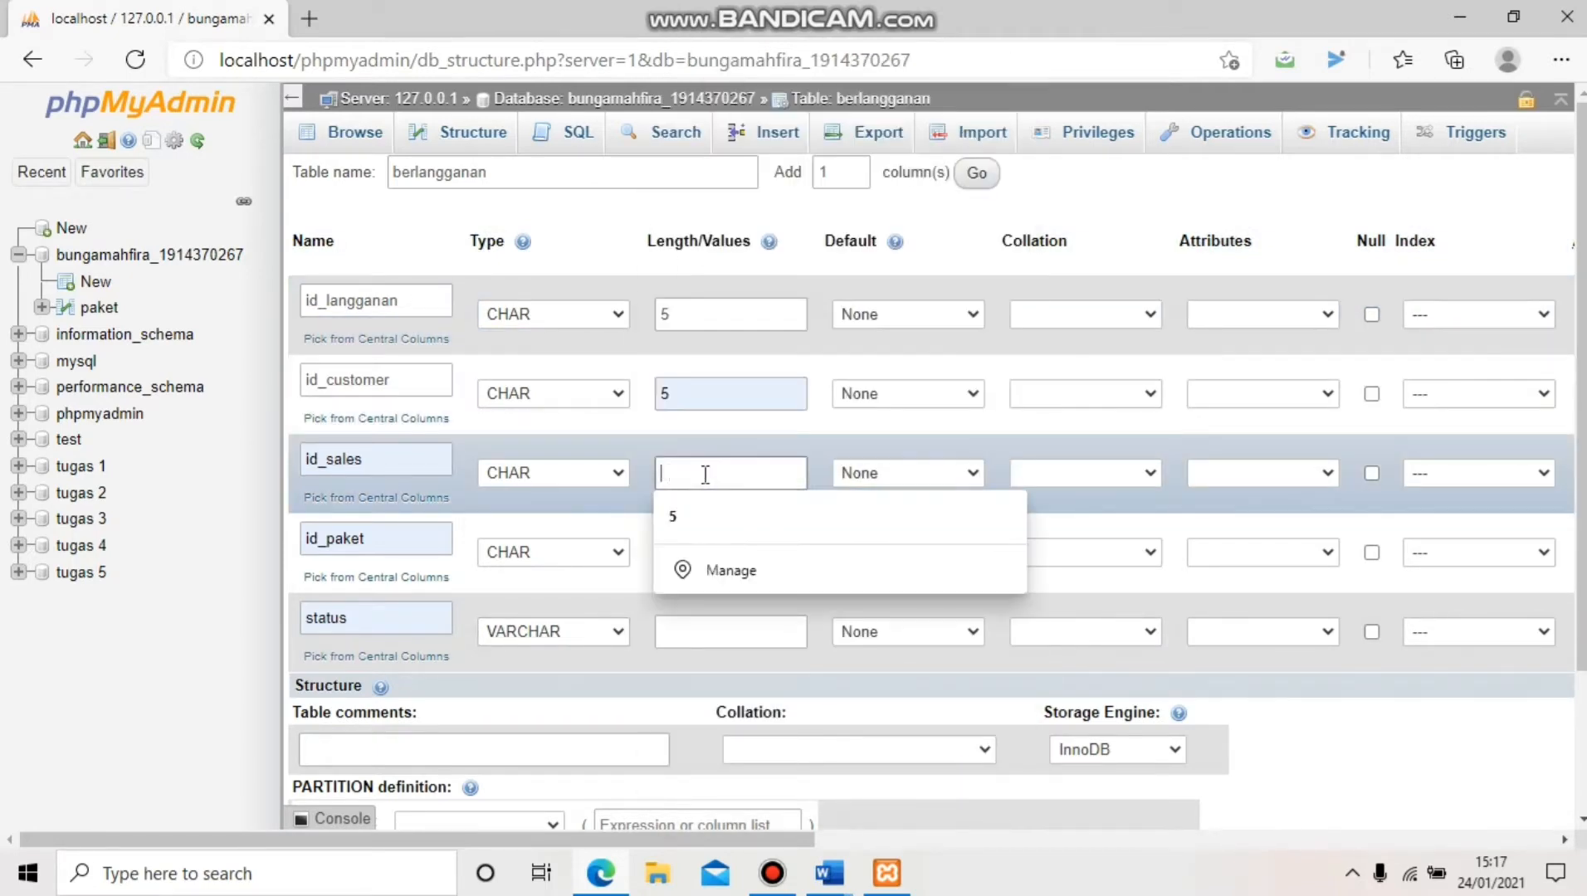
text(5)
click(698, 518)
click(702, 546)
text(5)
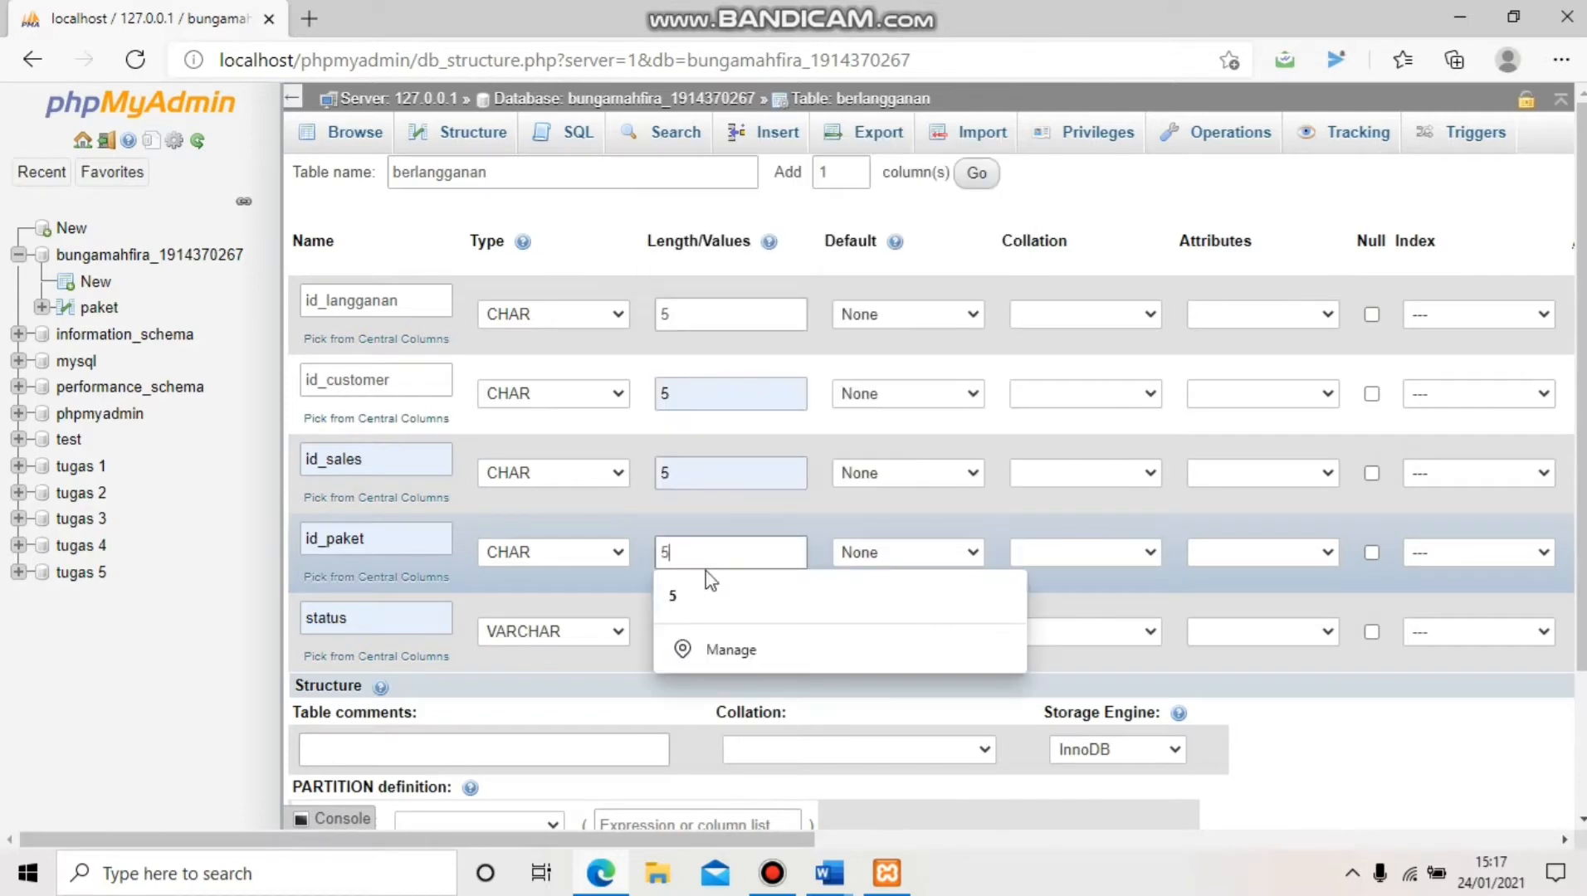
click(708, 594)
click(704, 633)
text(5)
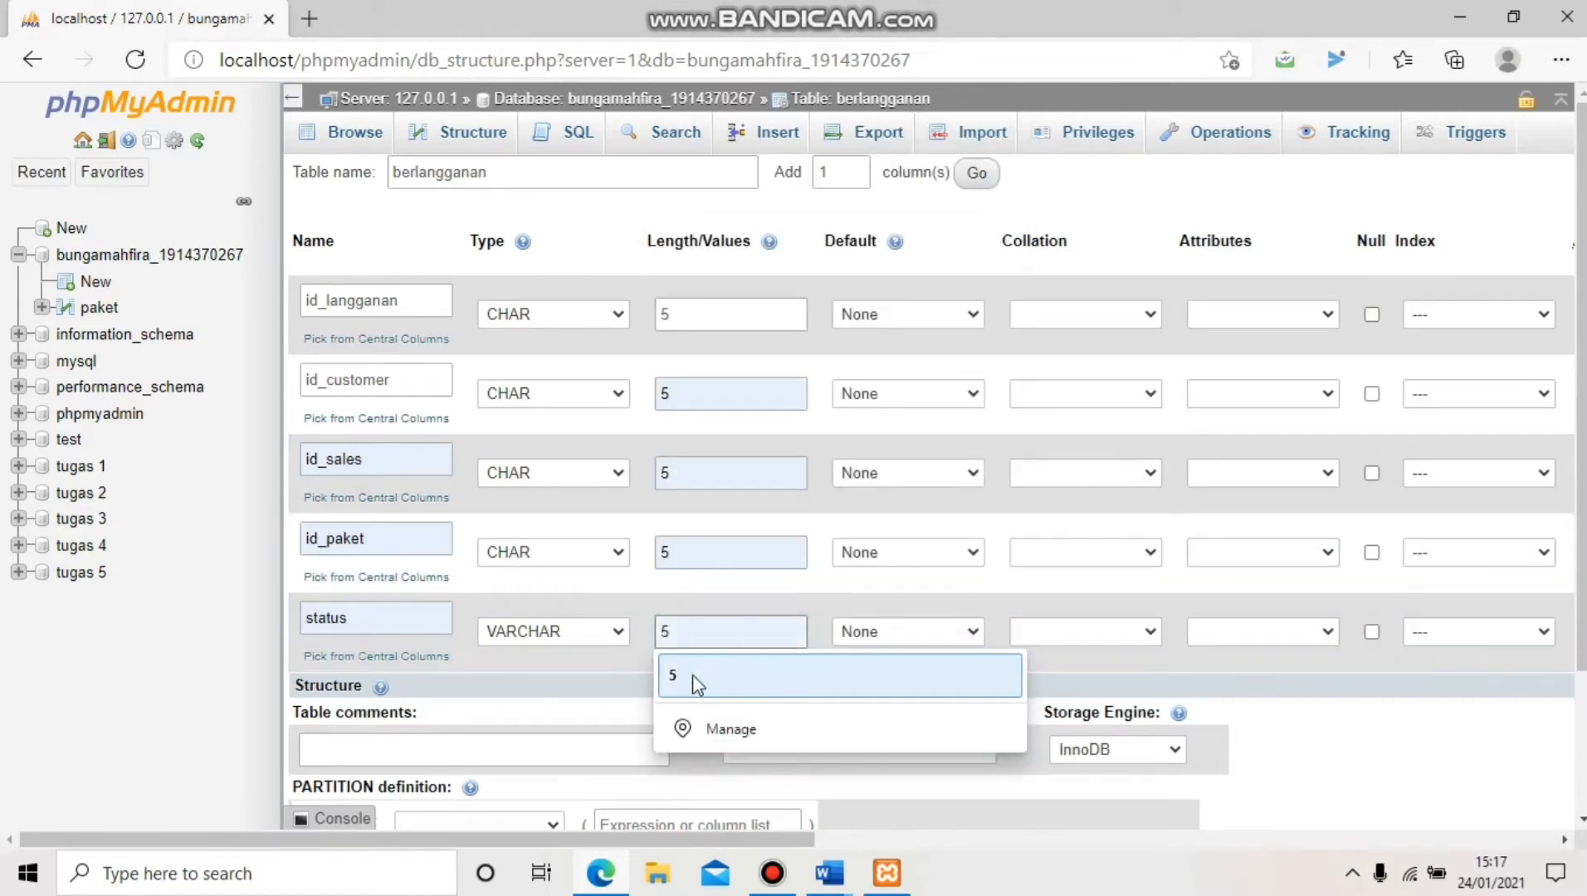
click(692, 675)
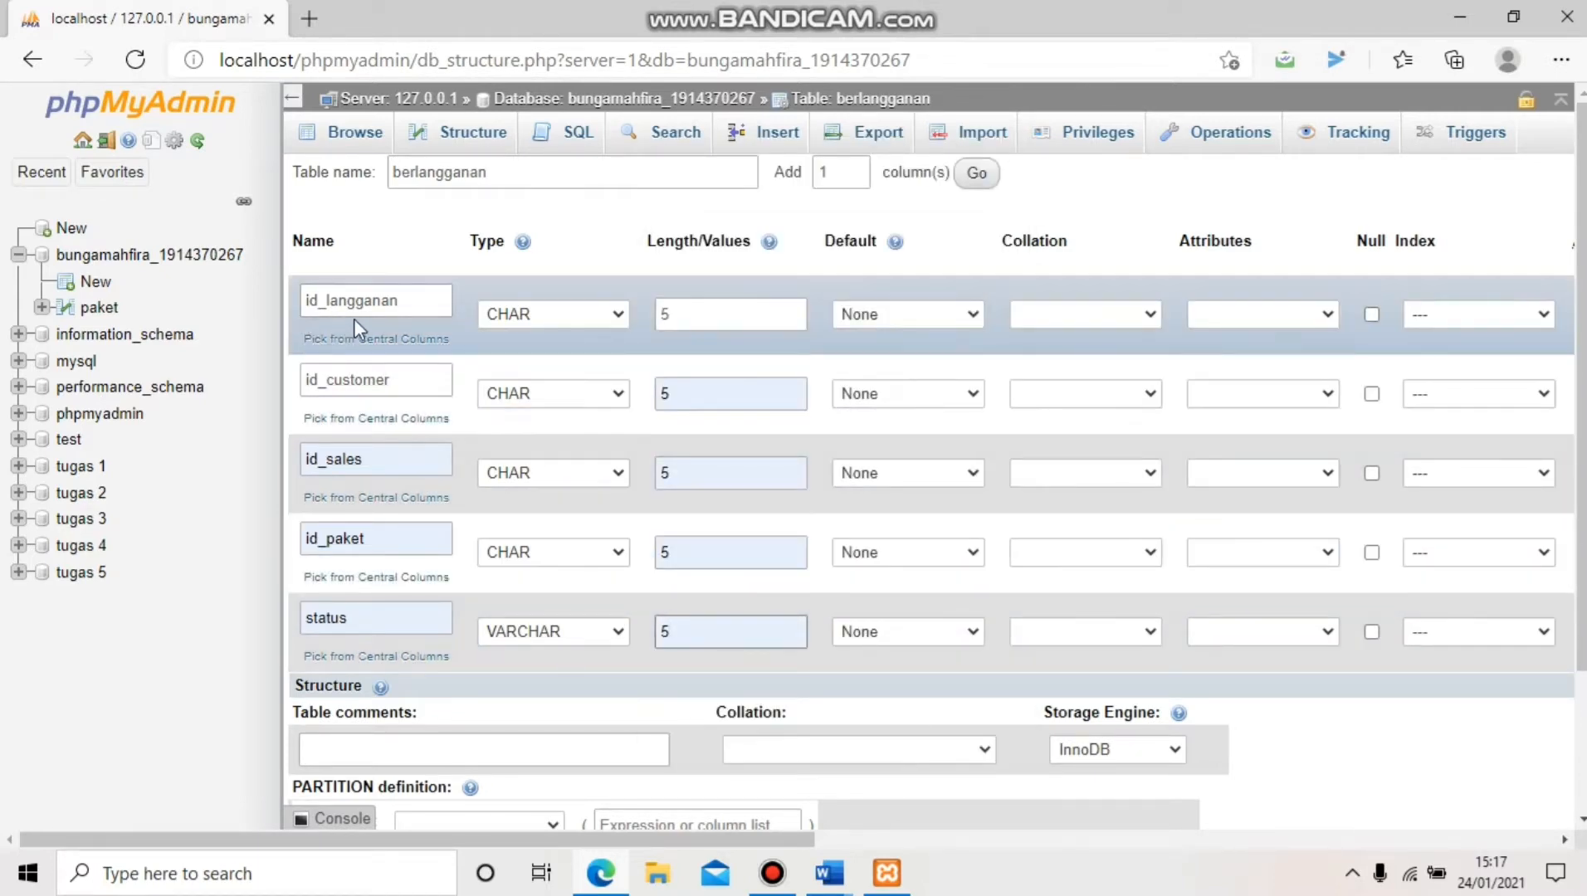
Make id_langganan the PRIMARY key with size 5 and save the berlangganan table
click(1436, 316)
click(1433, 365)
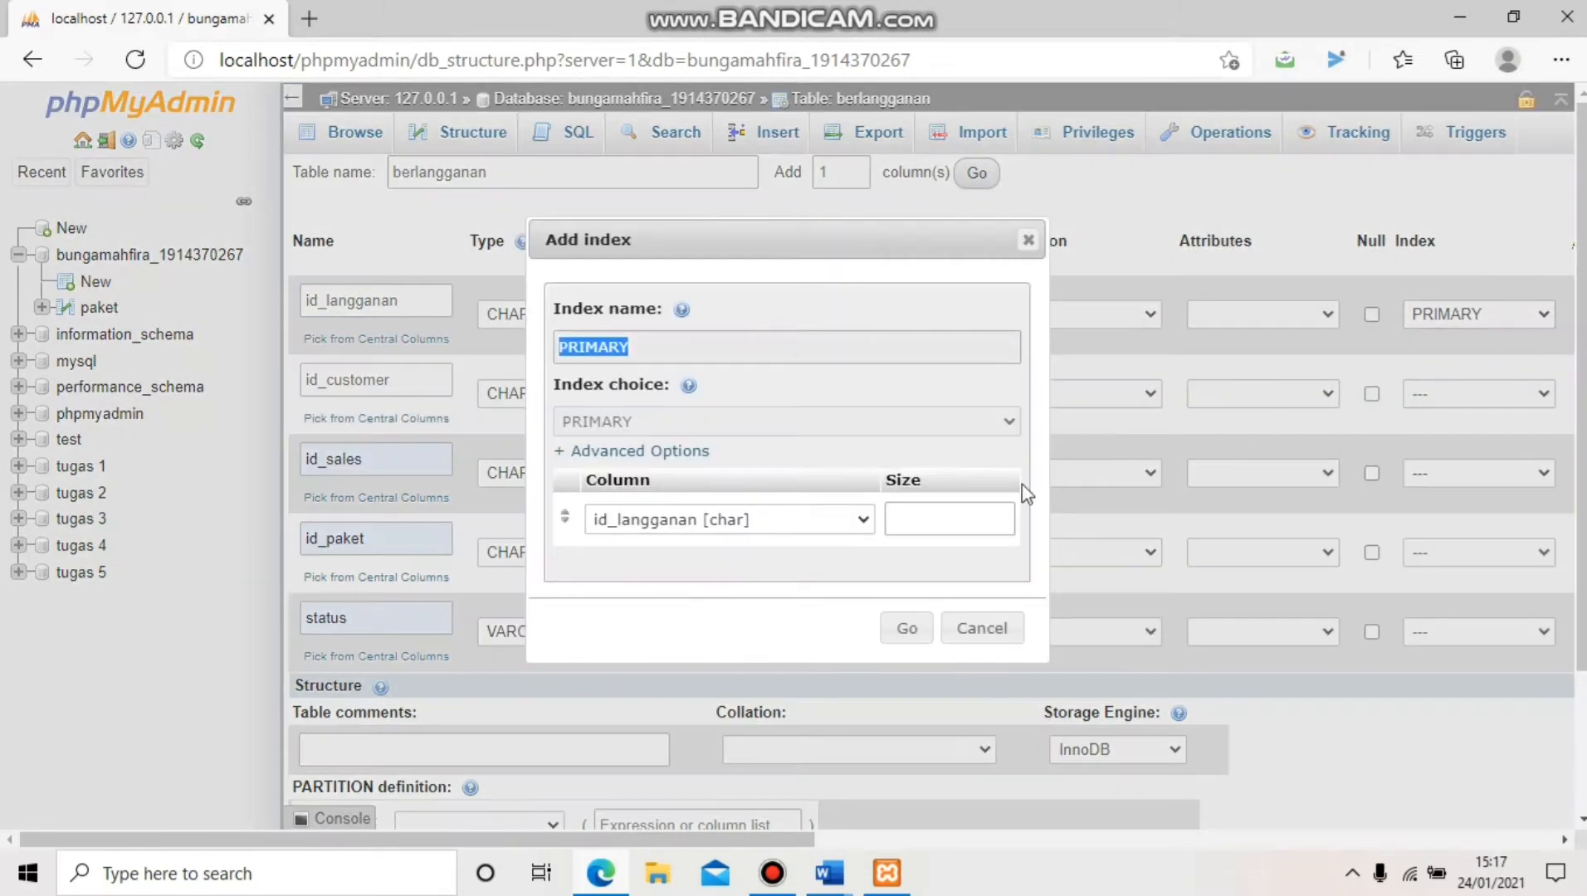
click(980, 520)
text(5)
click(906, 629)
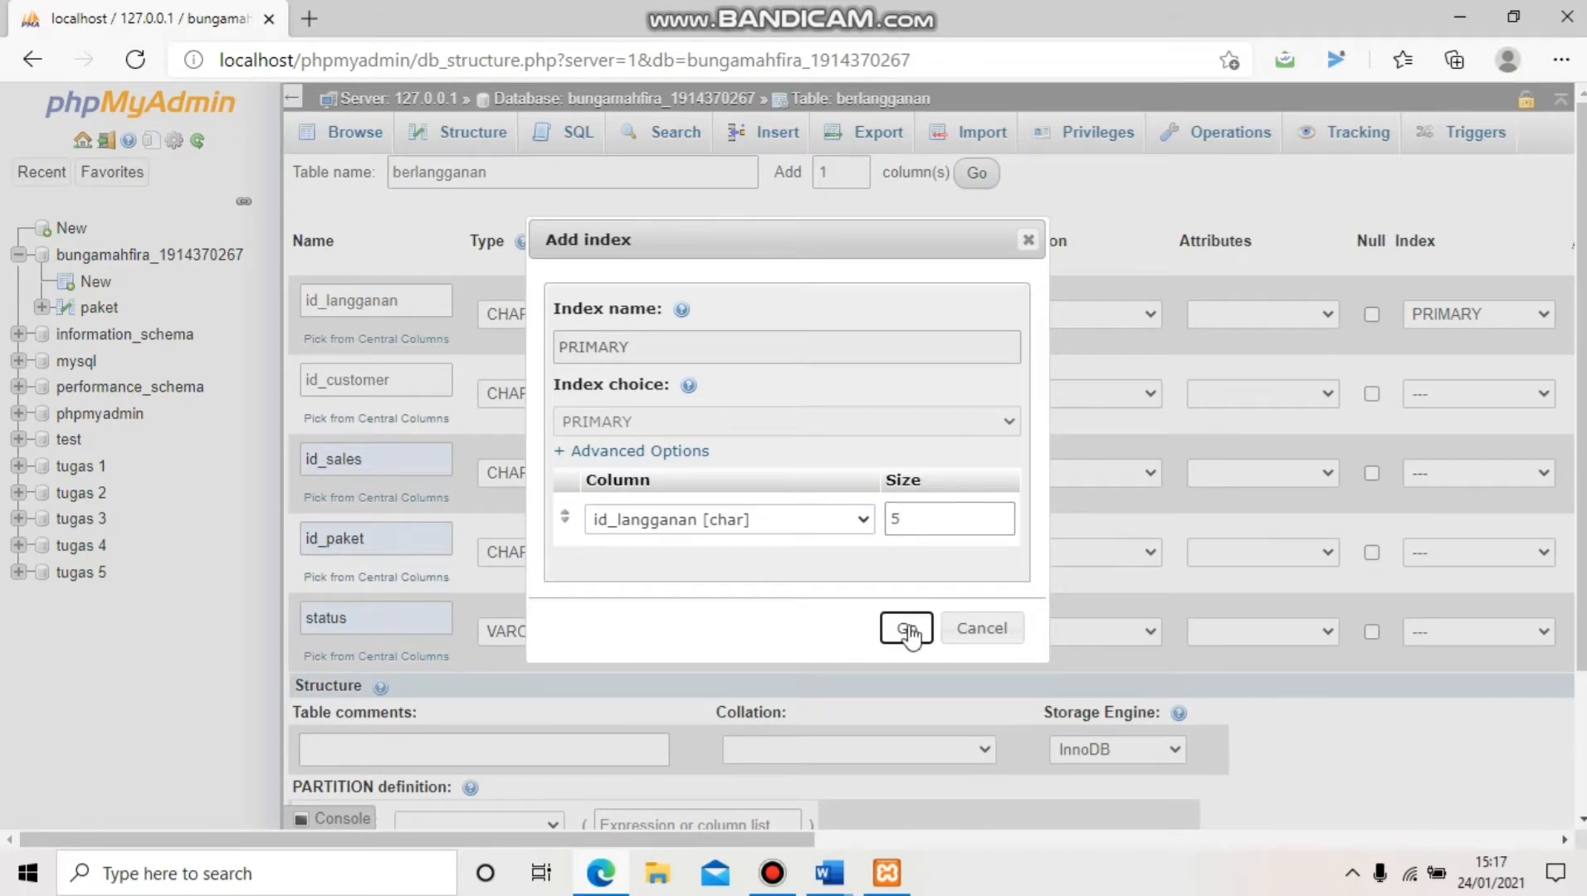
scroll(1260, 728, down, 2)
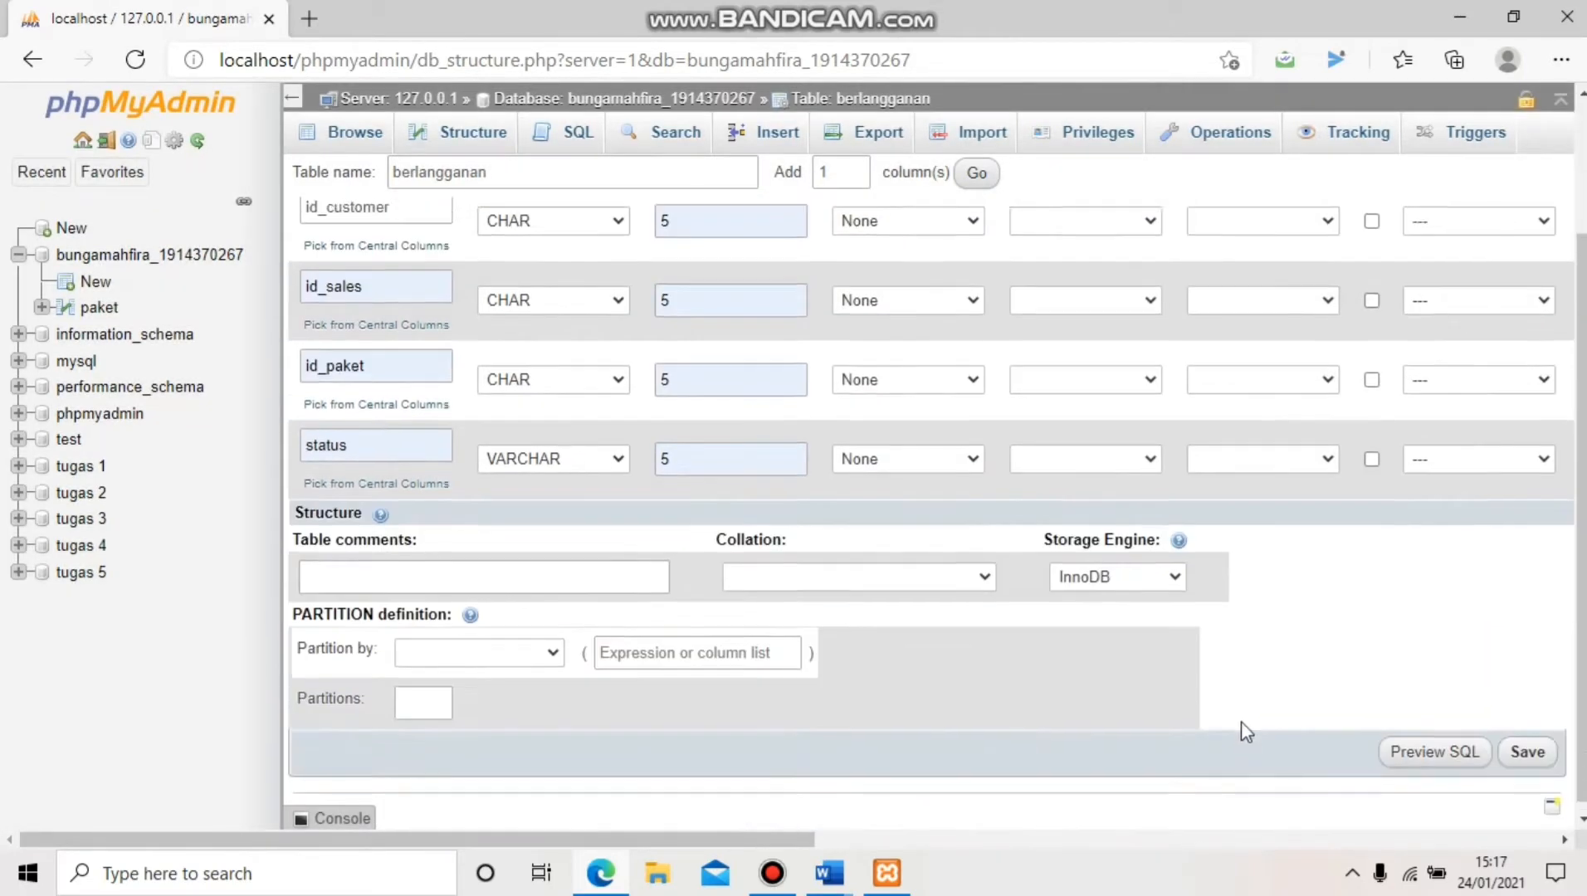
click(1525, 741)
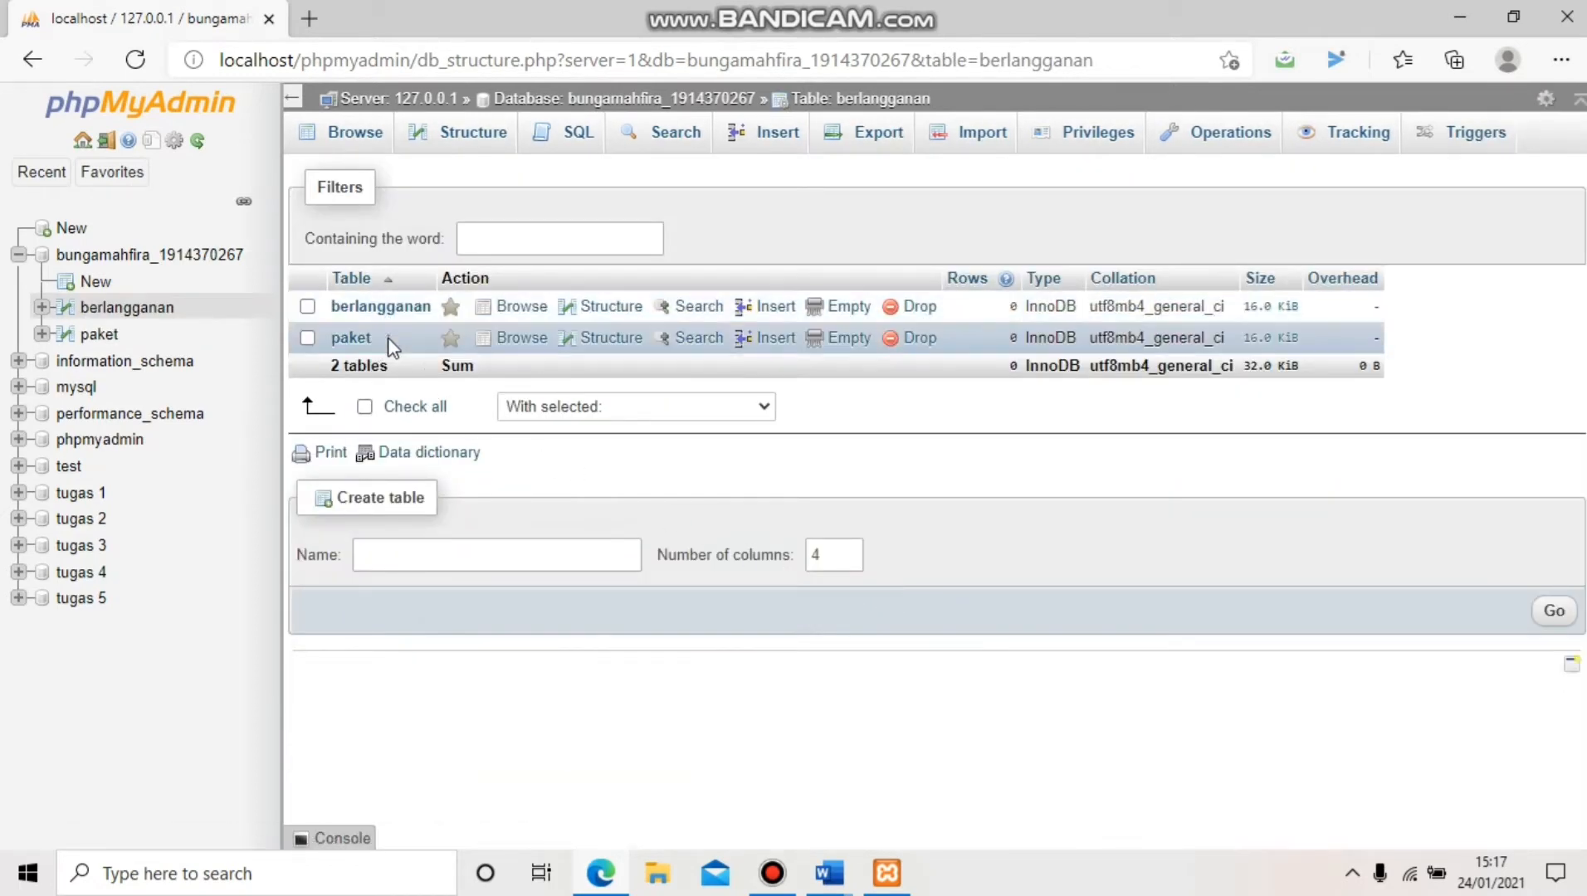
From the table overview, start a new table named customer with 3 columns
click(214, 256)
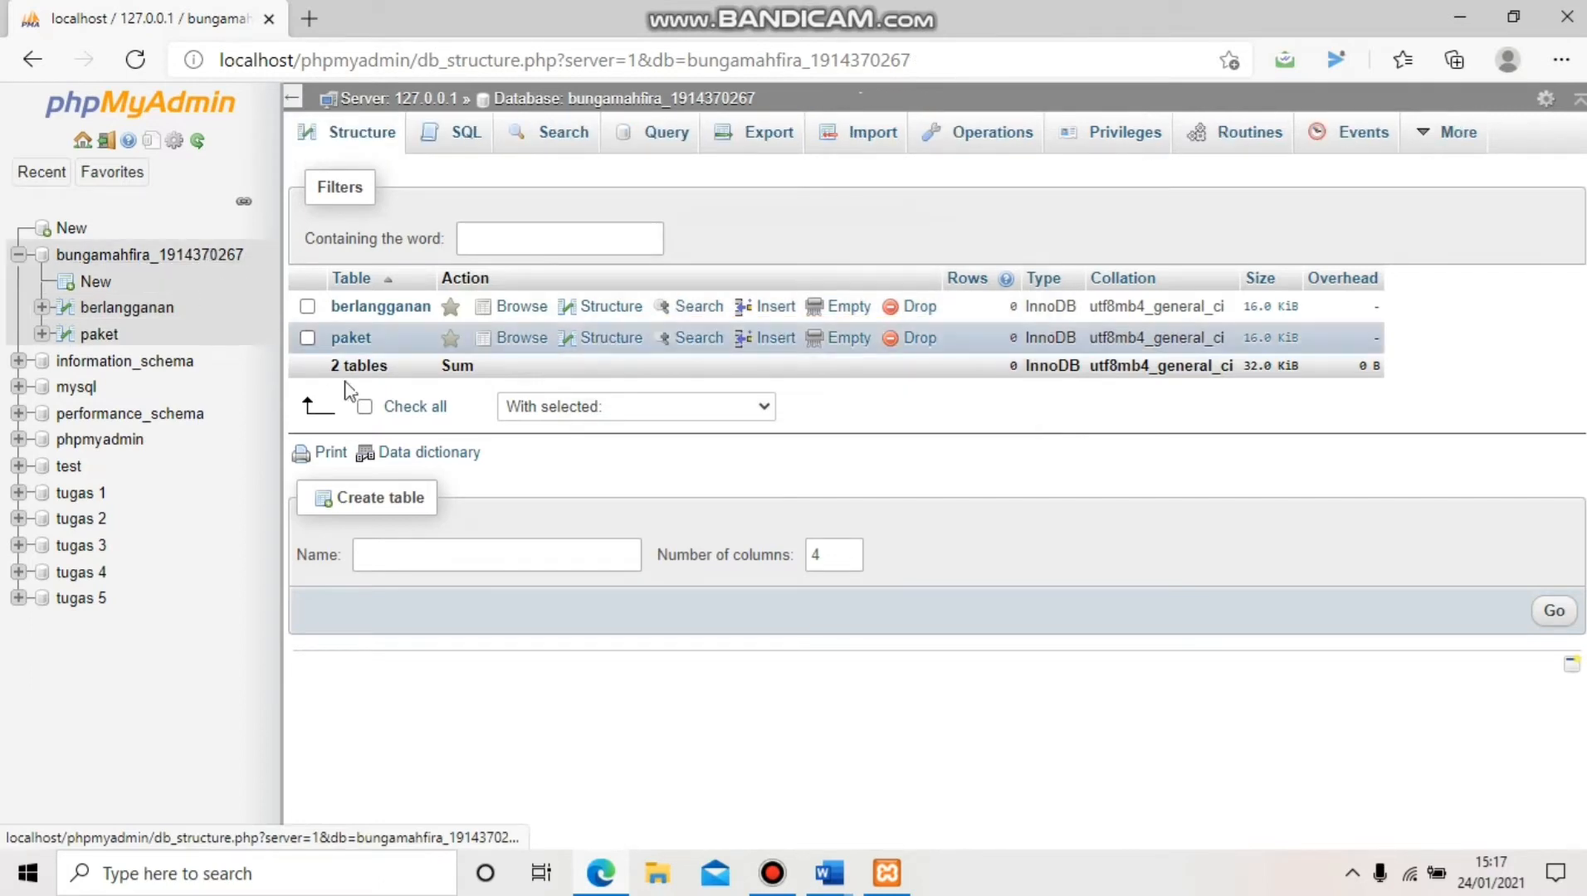
click(419, 554)
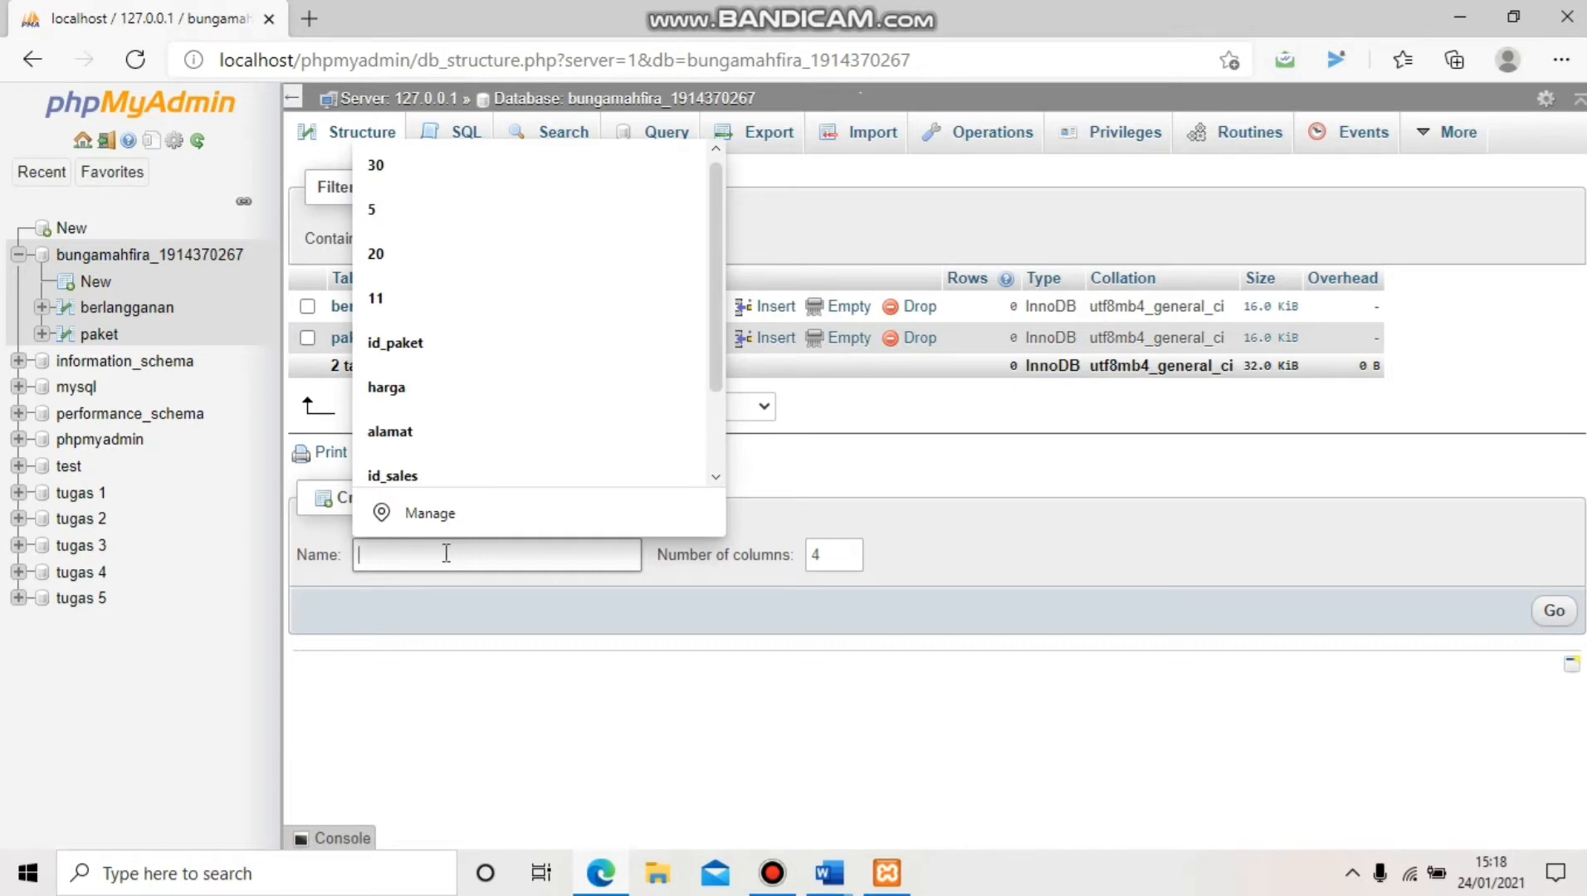
text(customer)
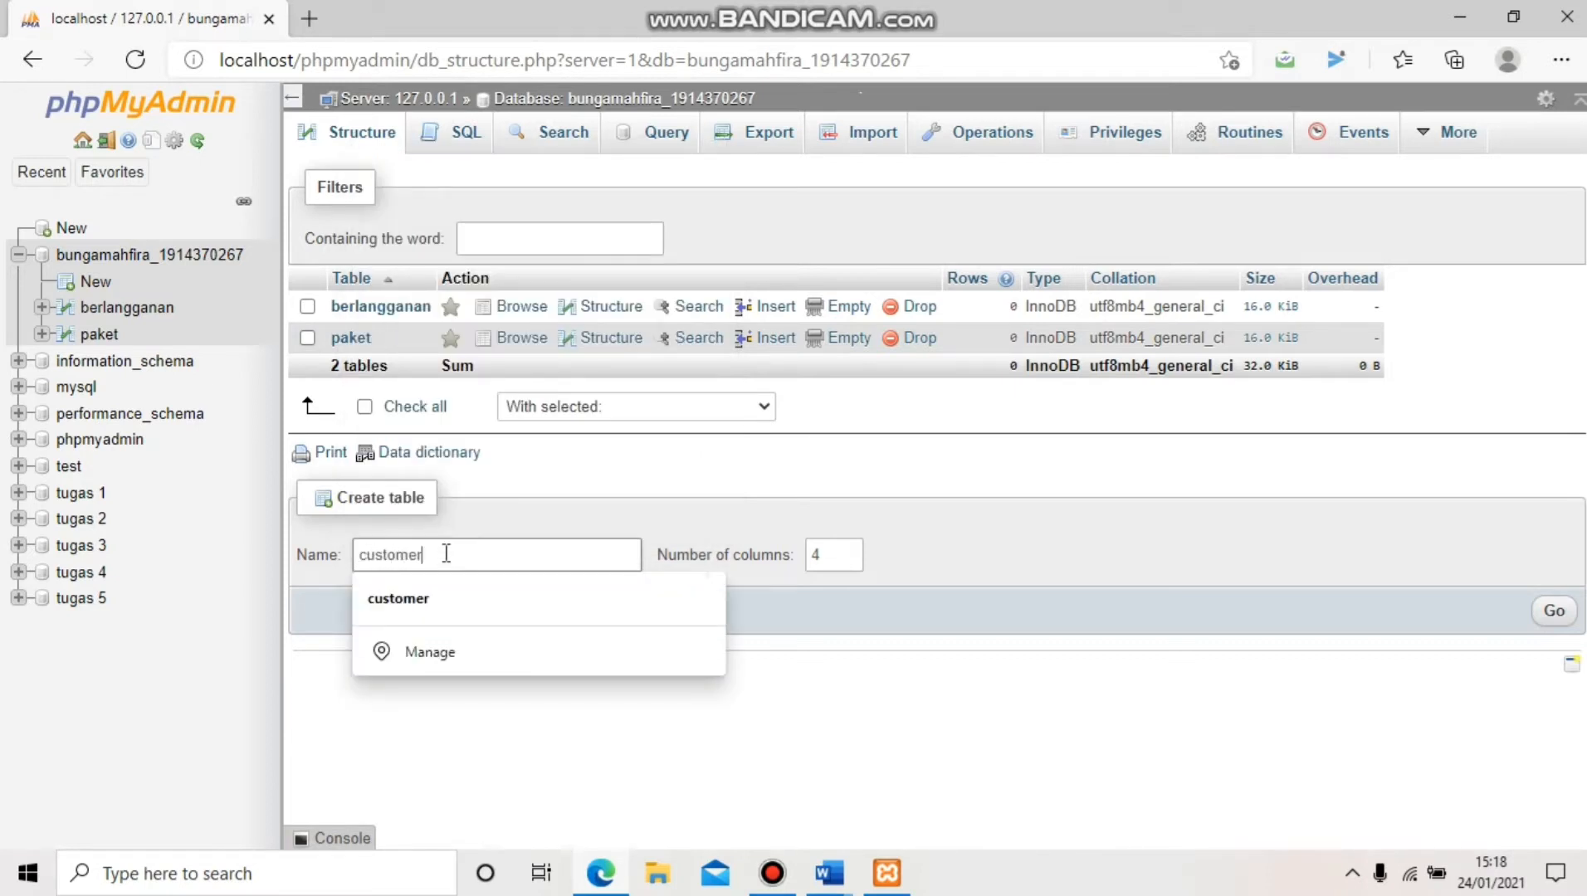
click(439, 601)
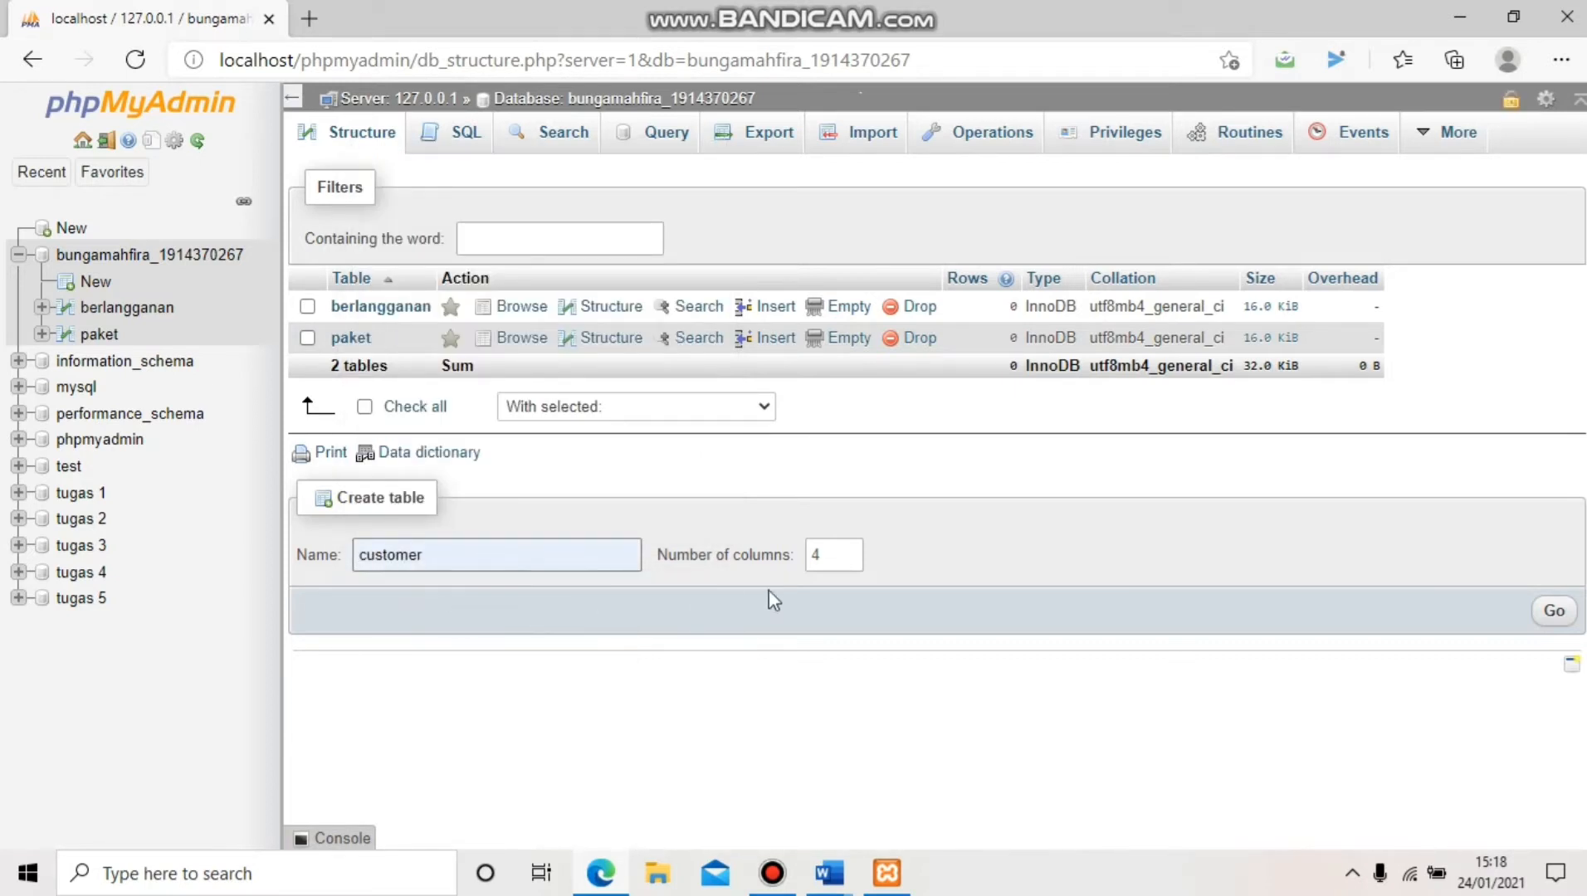
click(830, 555)
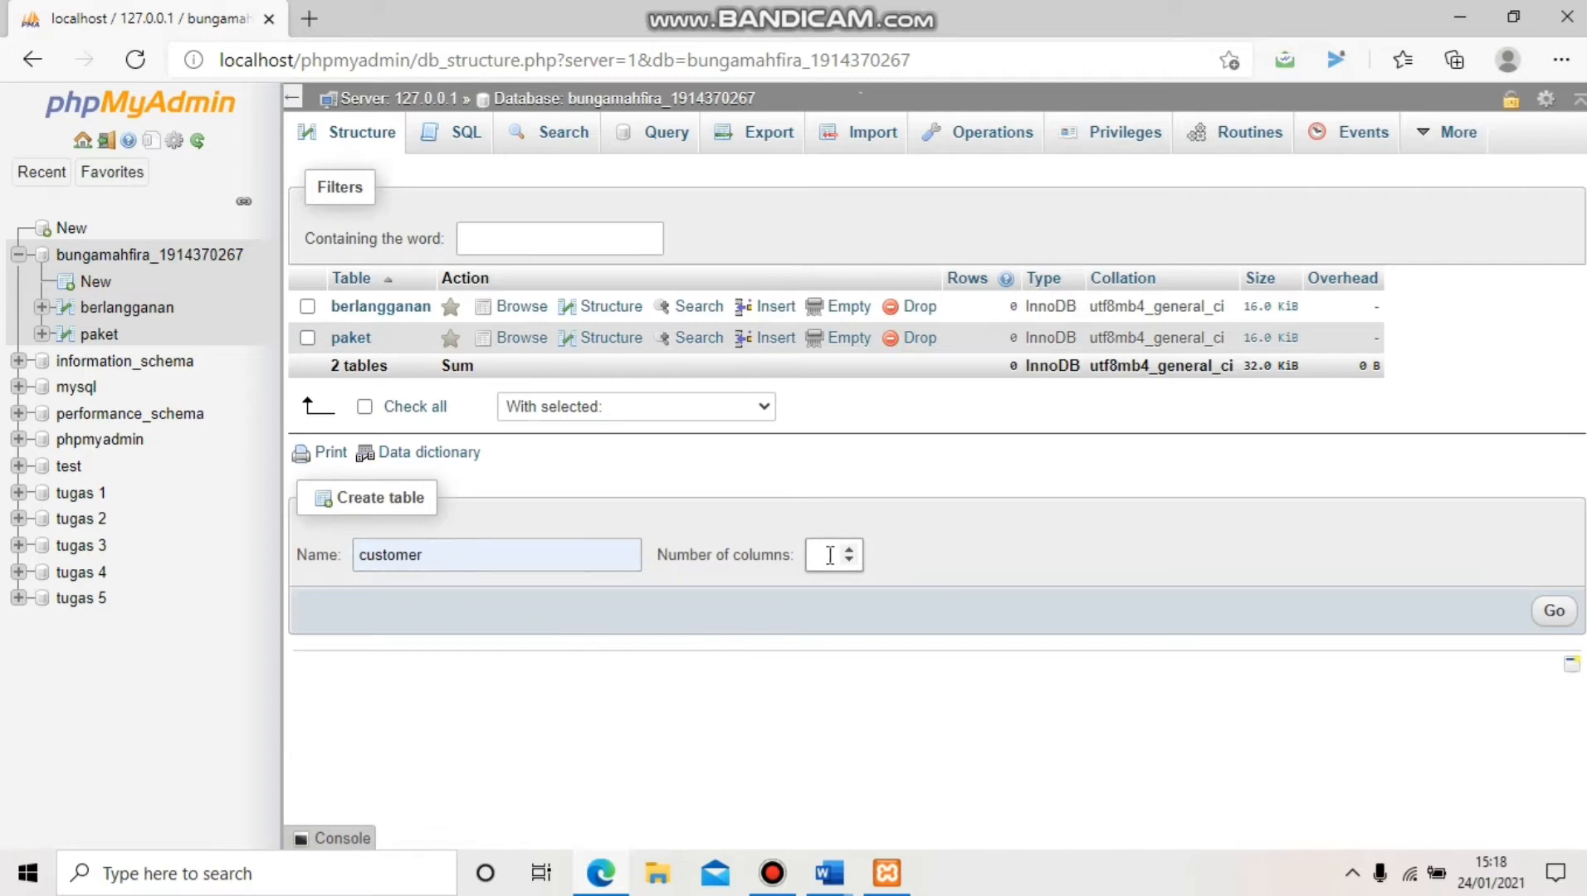
click(1552, 612)
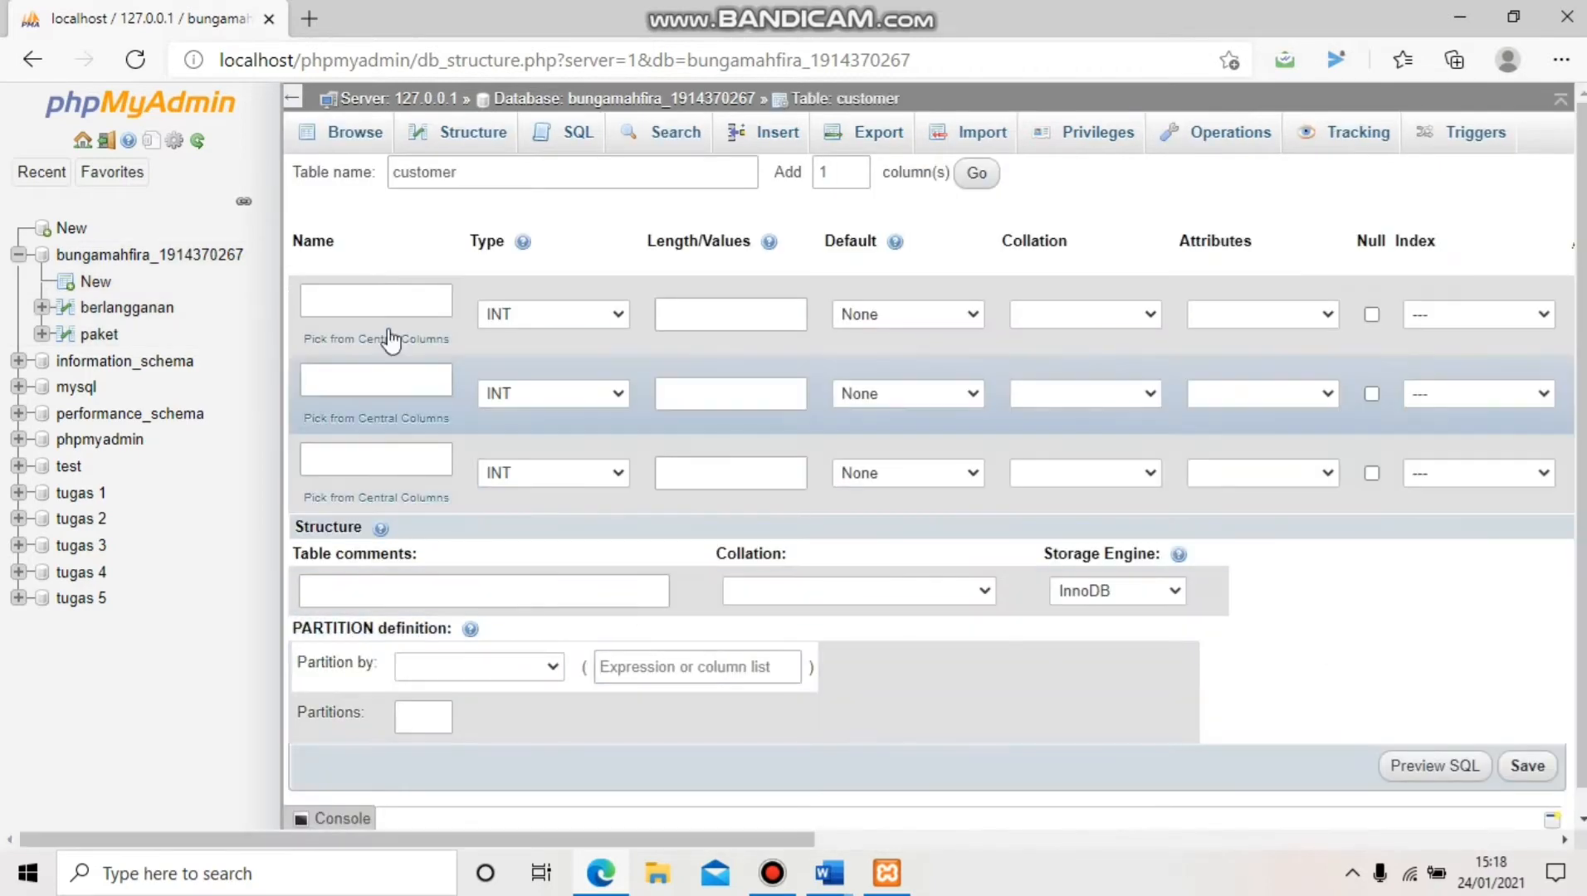
Name the three columns id_customer, nama_customer and alamat
click(395, 304)
text(id)
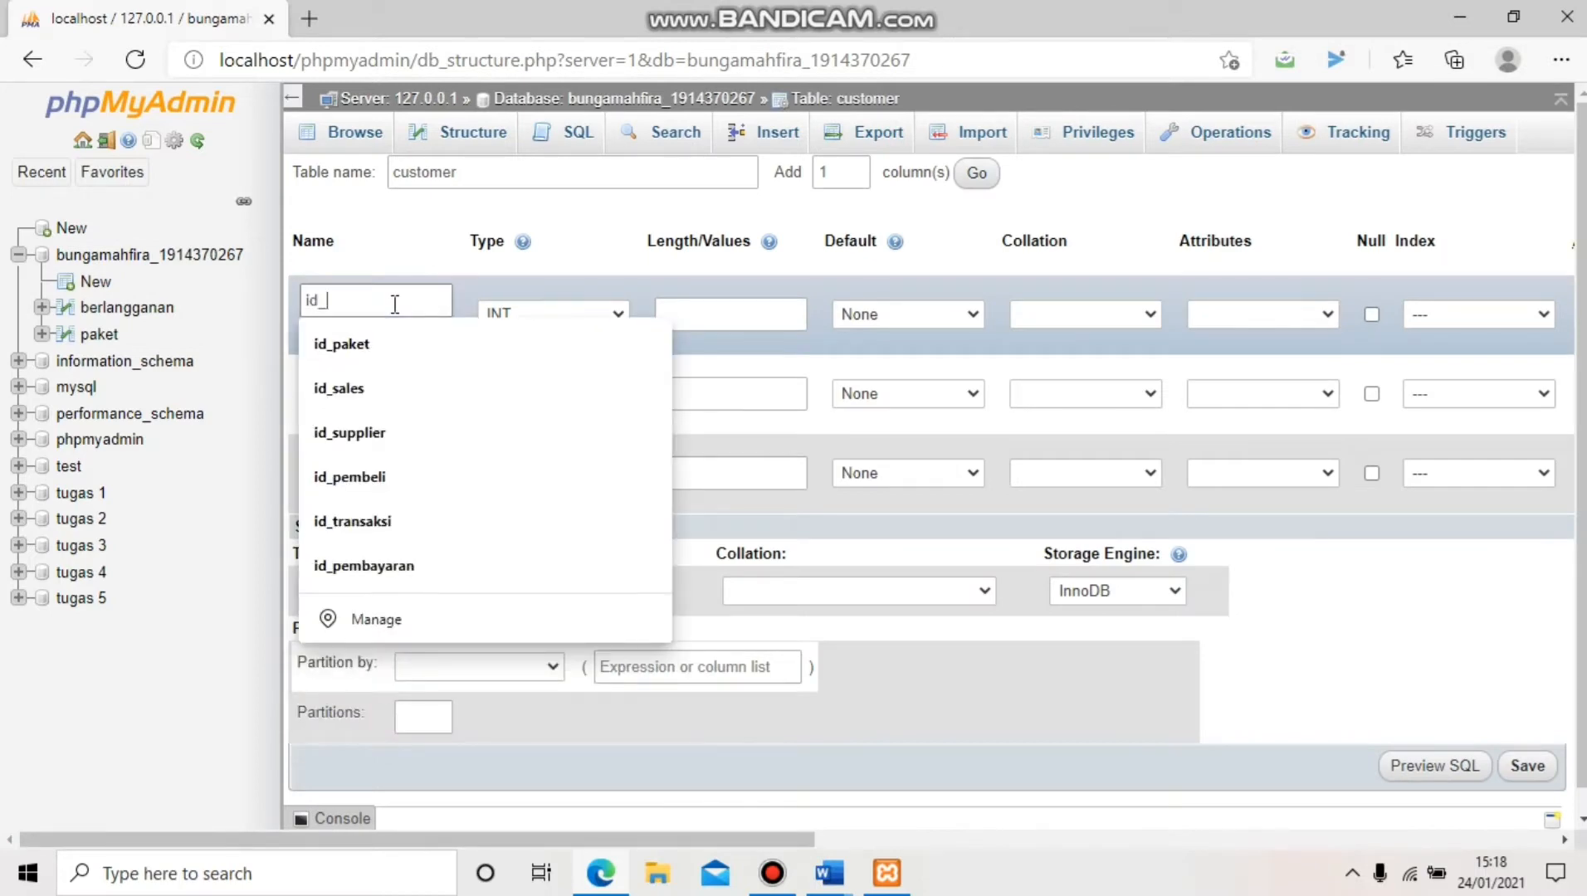
text(_c)
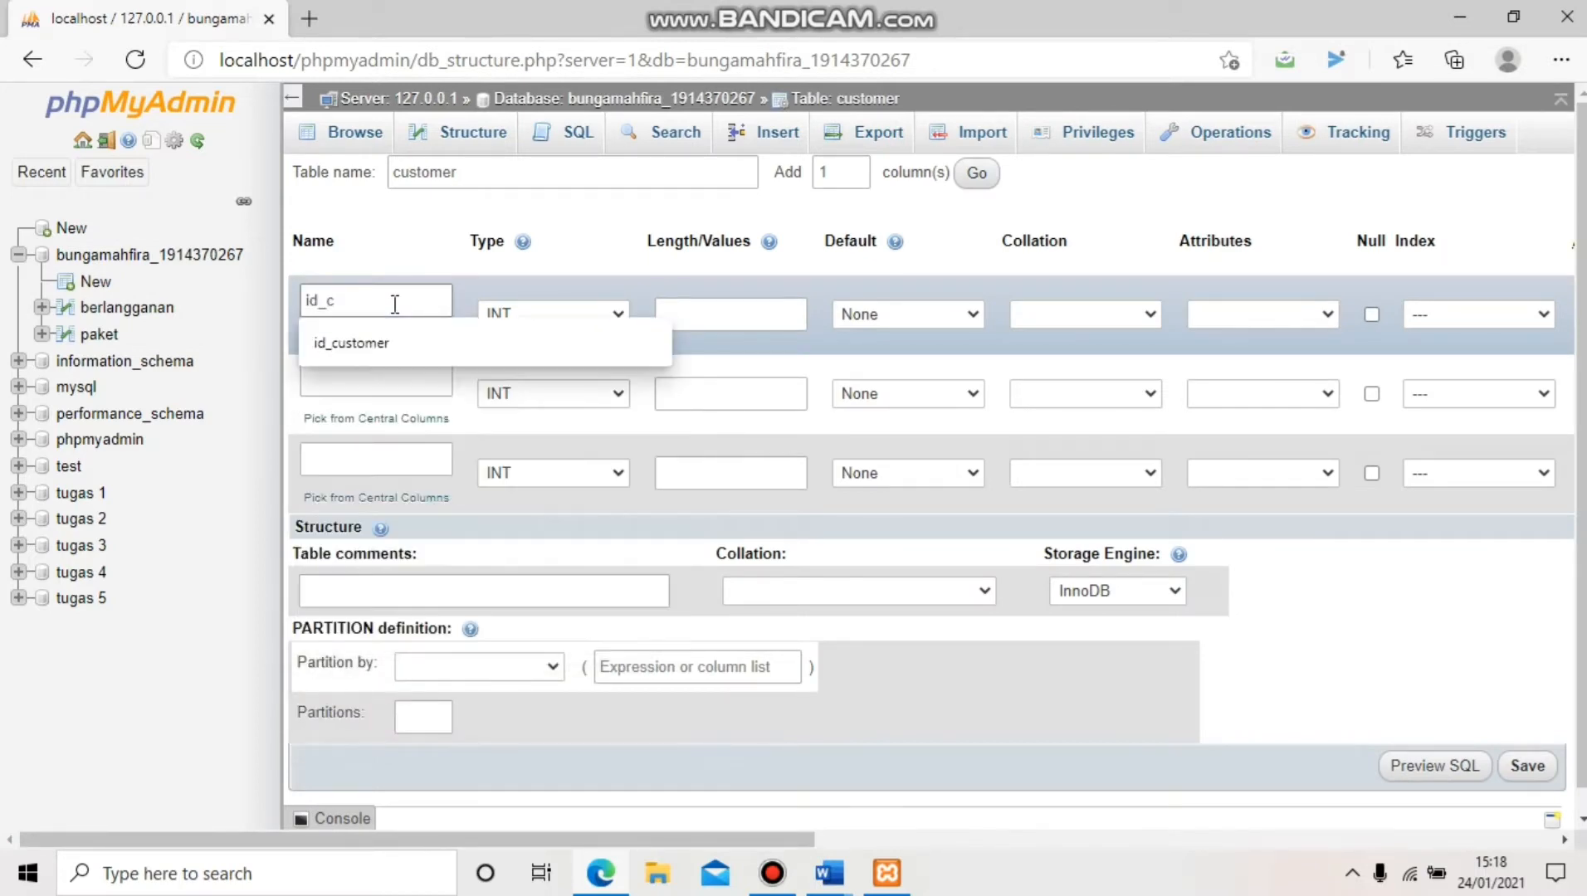
text(ustomer)
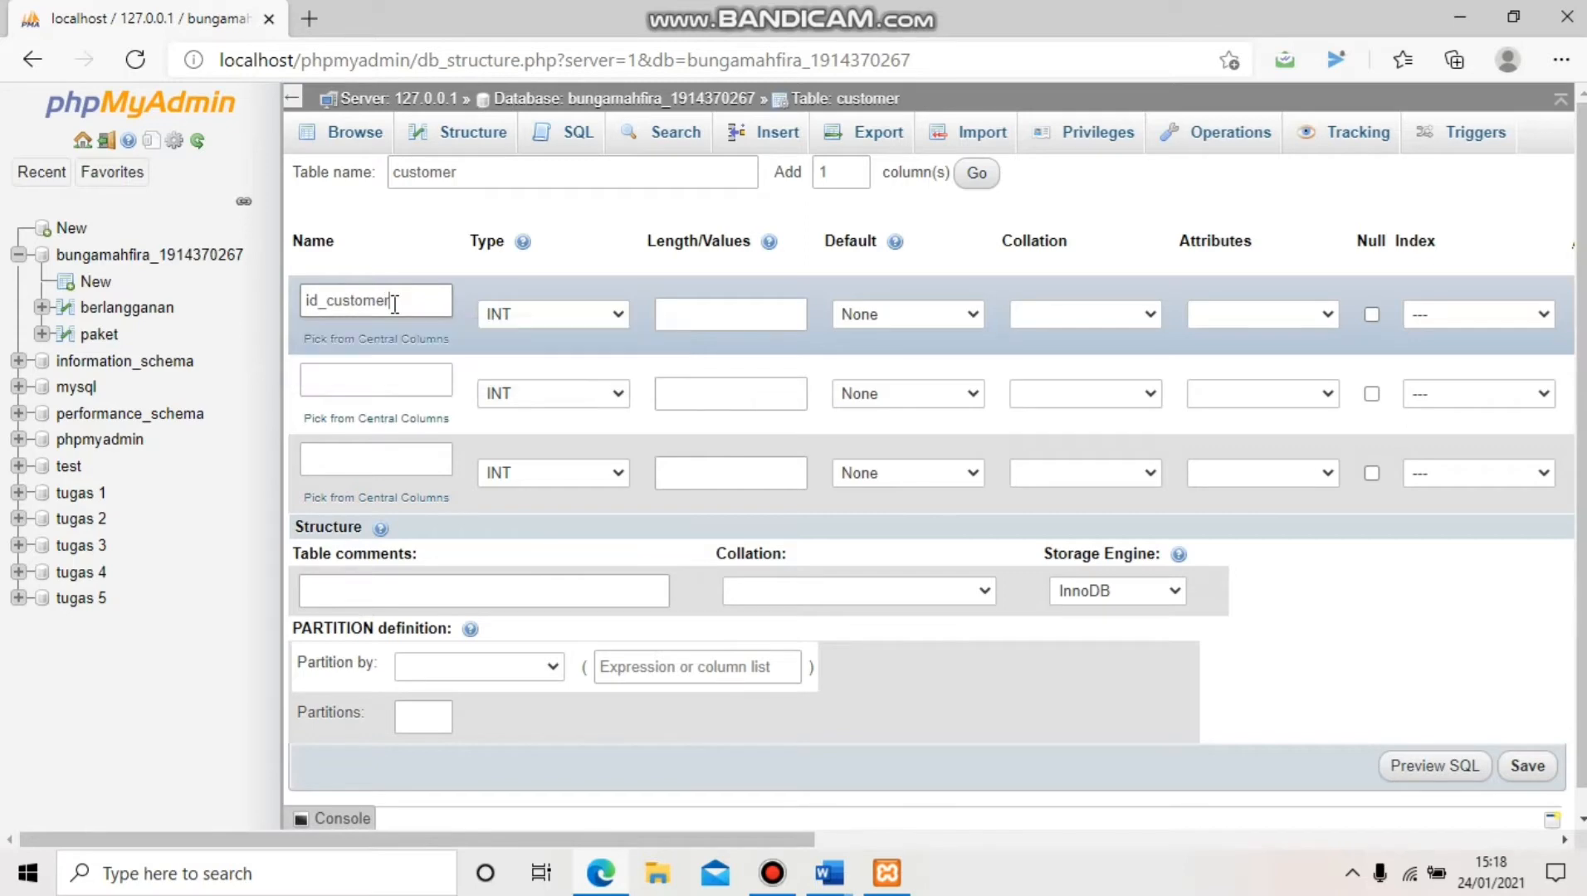
click(403, 372)
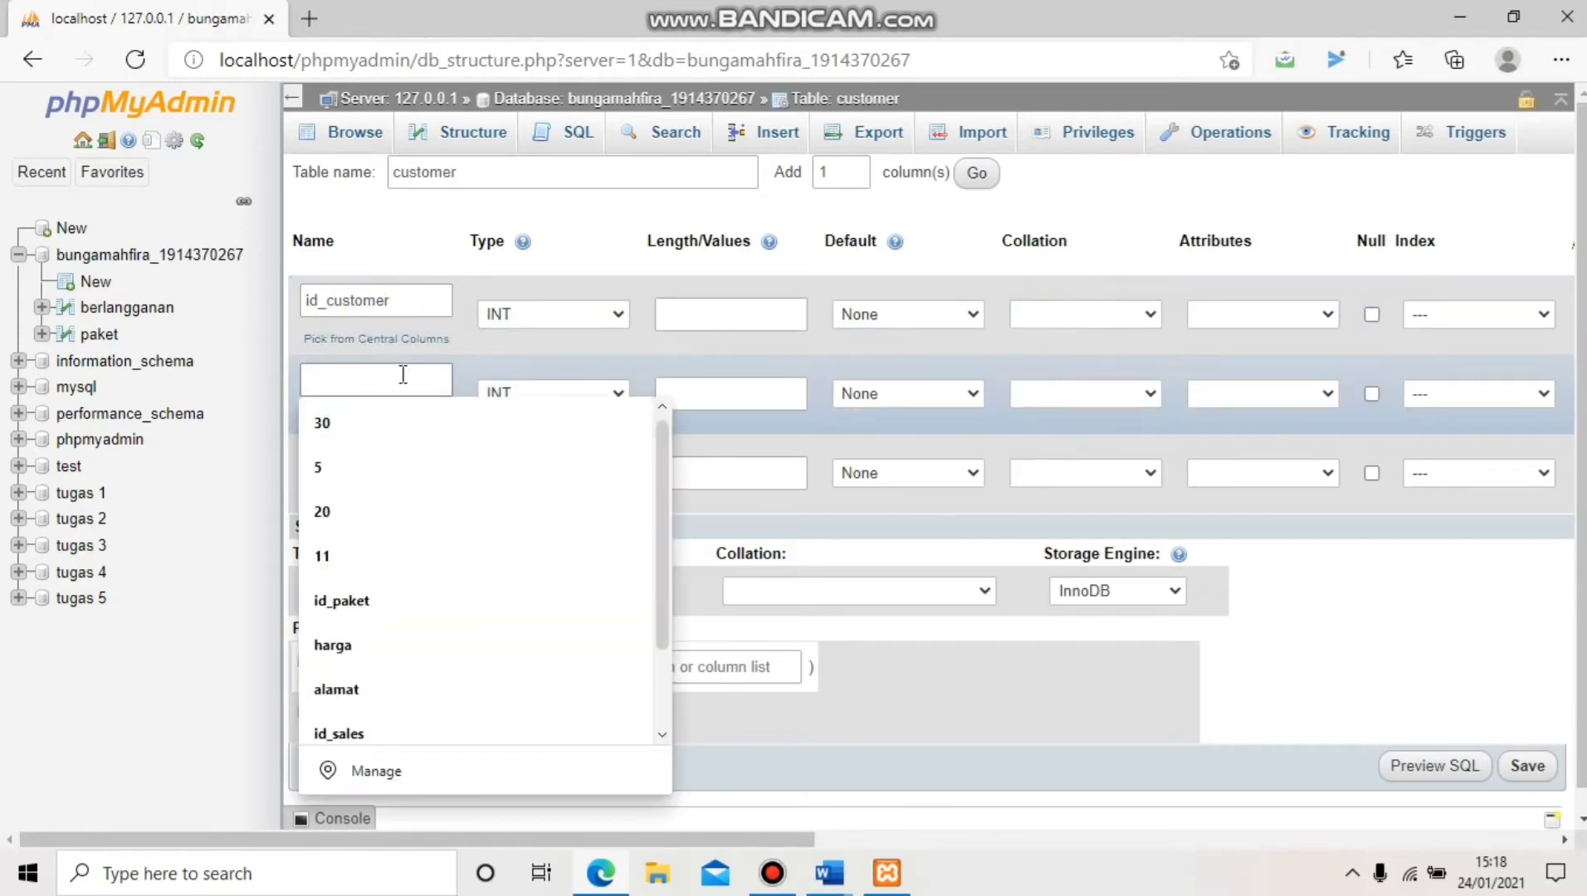
text(nama)
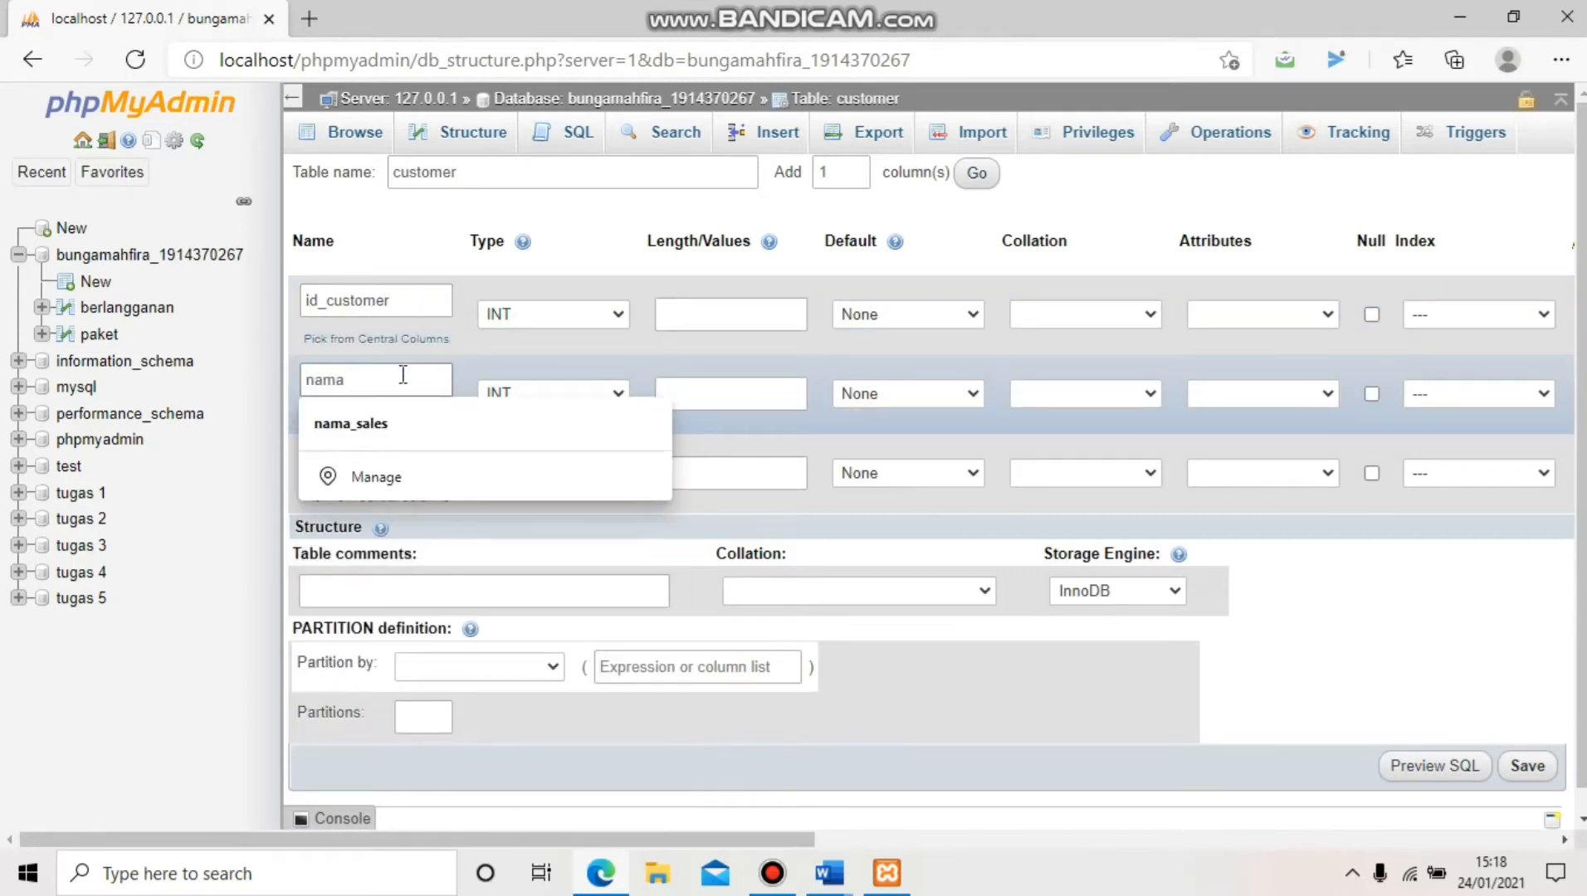
text(_cus)
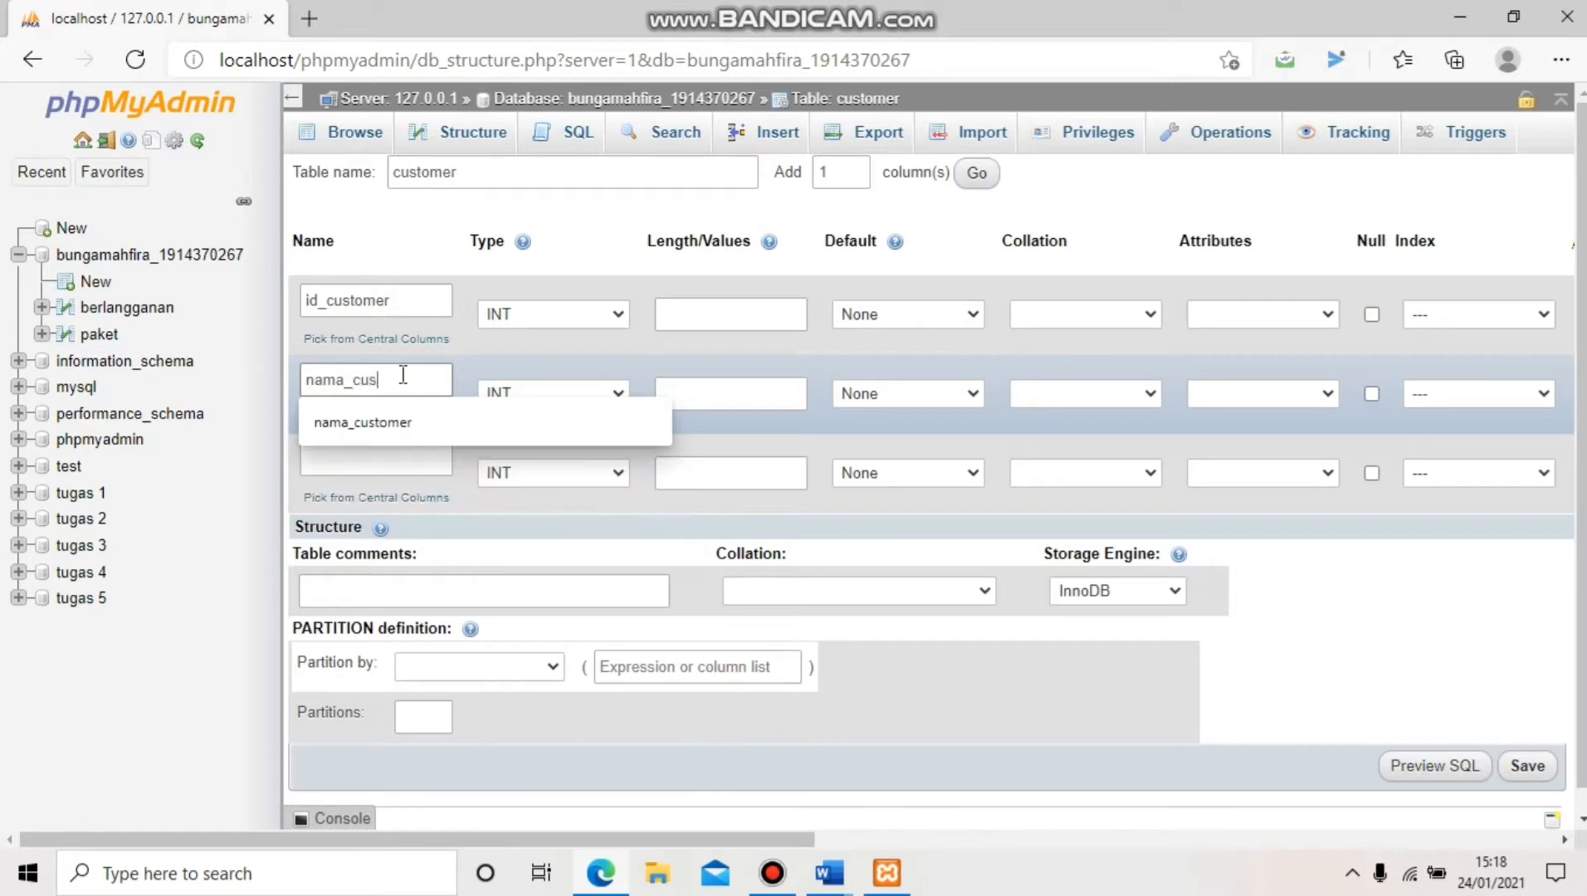
text(tomer)
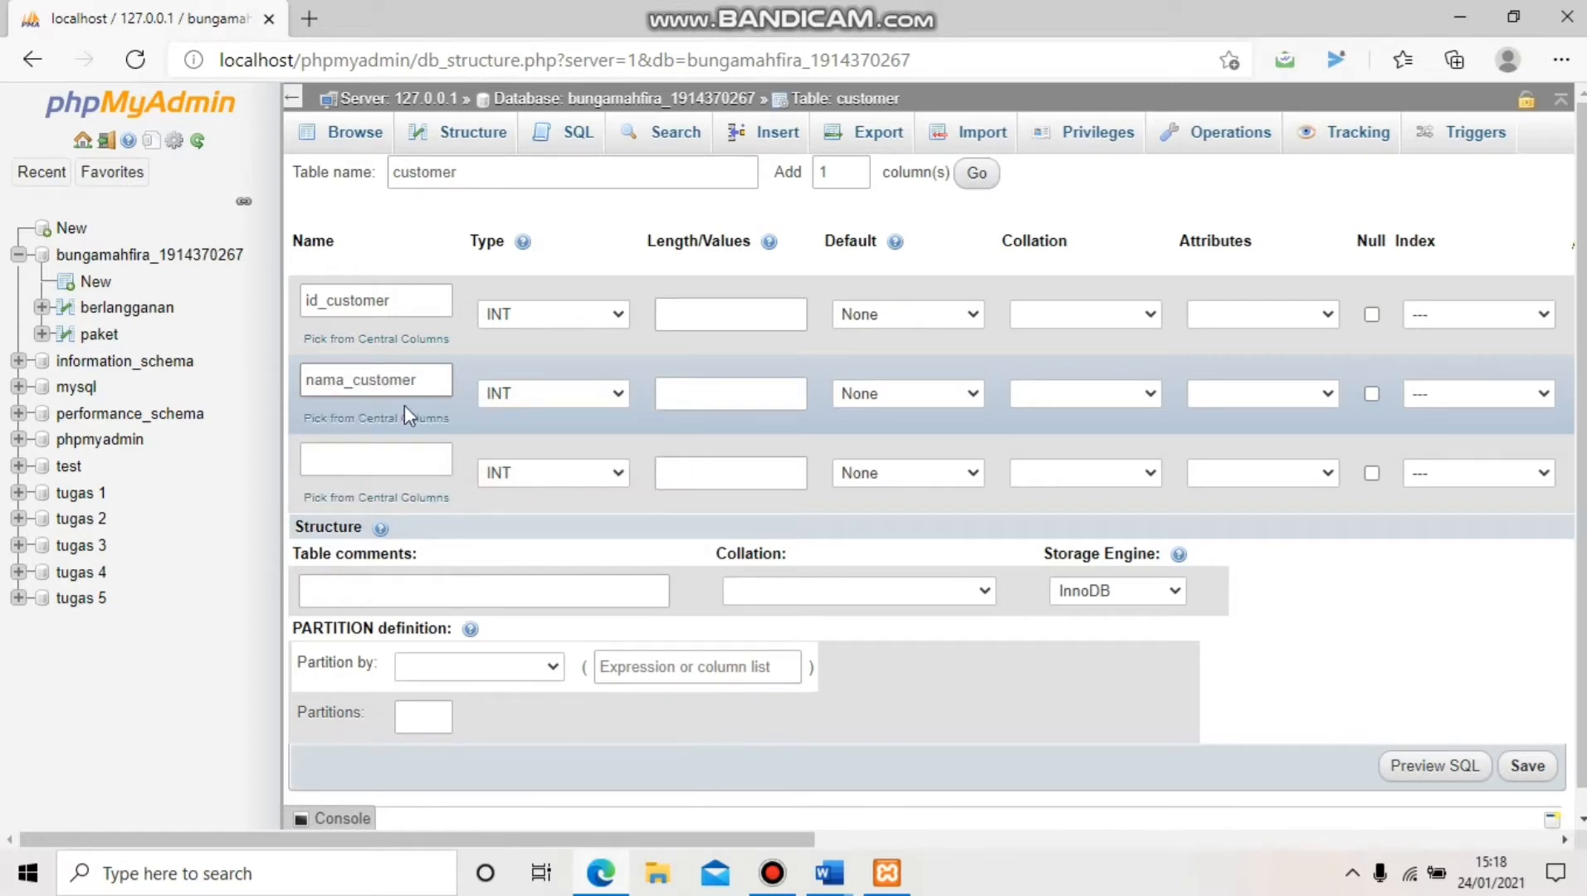
click(413, 467)
text(alam)
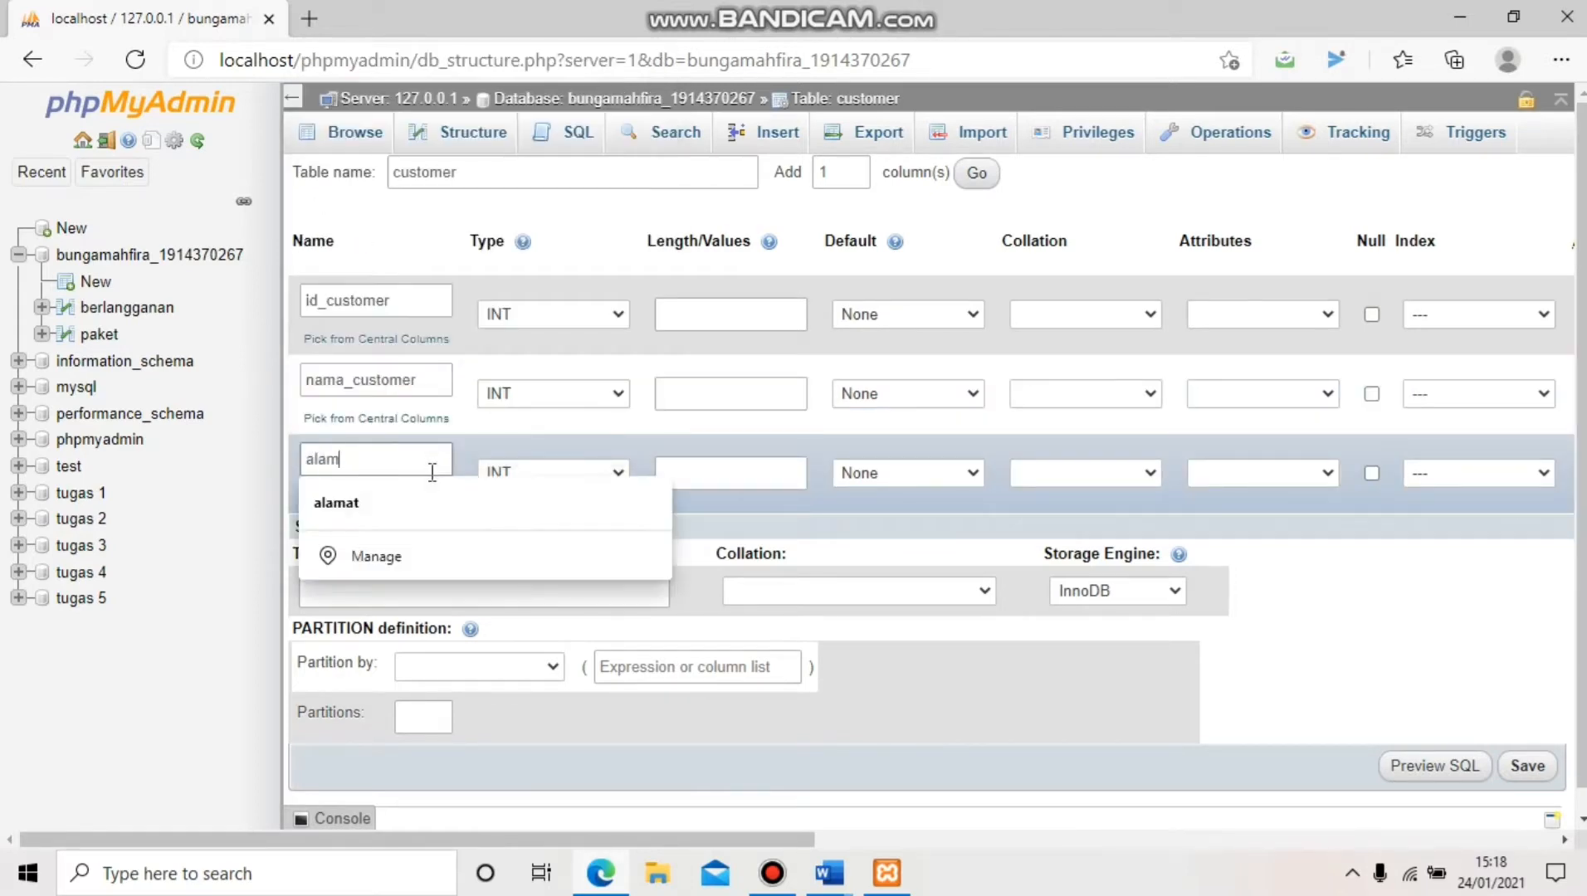
text(at)
click(415, 501)
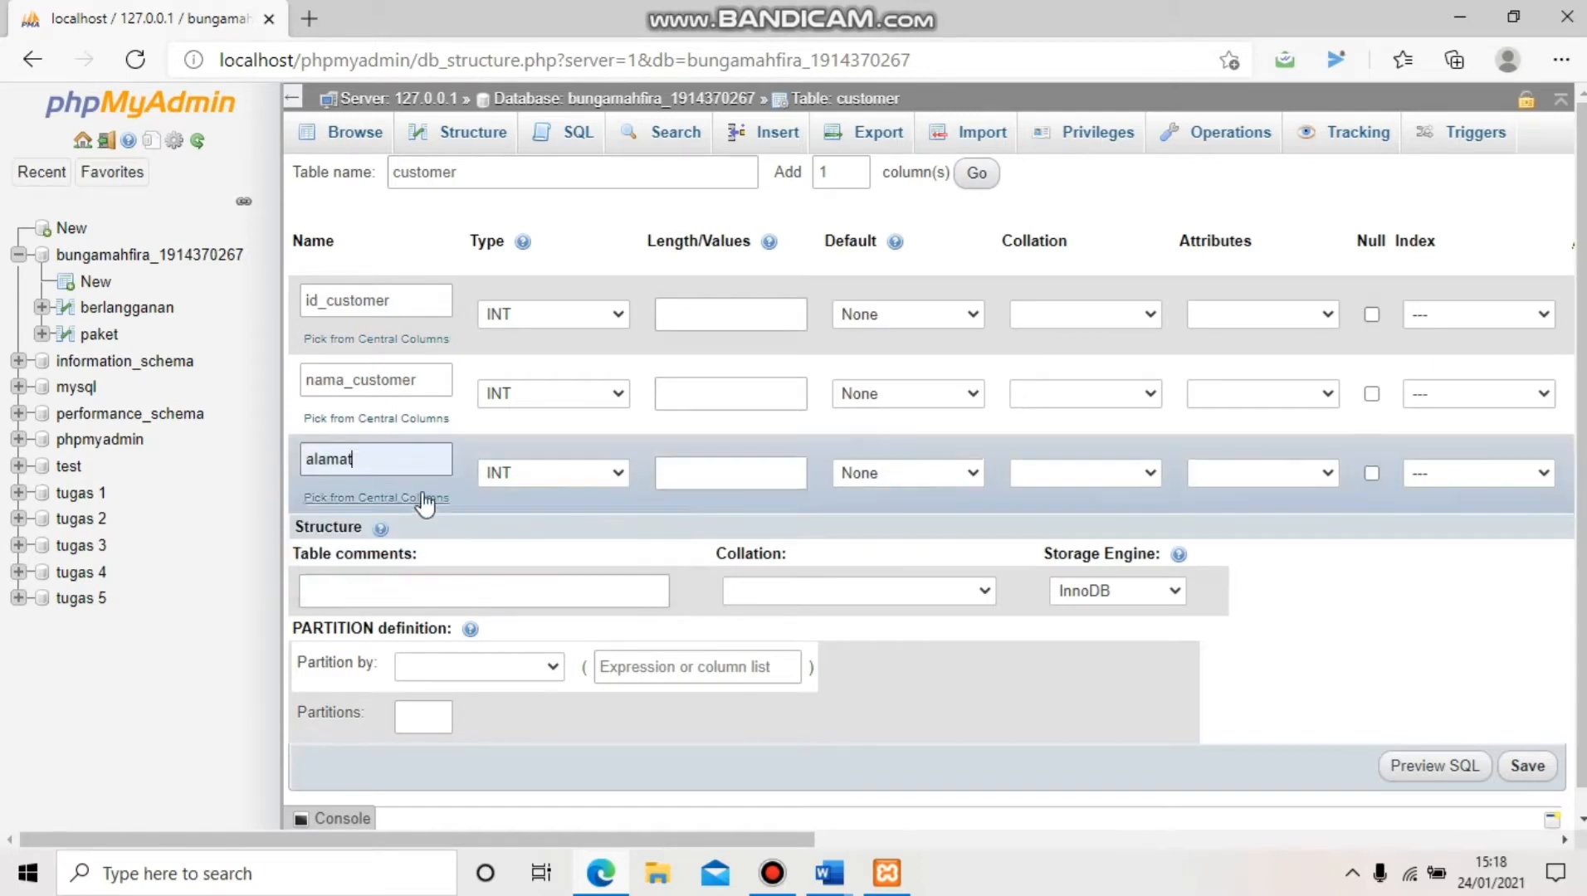
Make id_customer CHAR, and nama_customer and alamat VARCHAR
click(517, 322)
scroll(522, 415, down, 3)
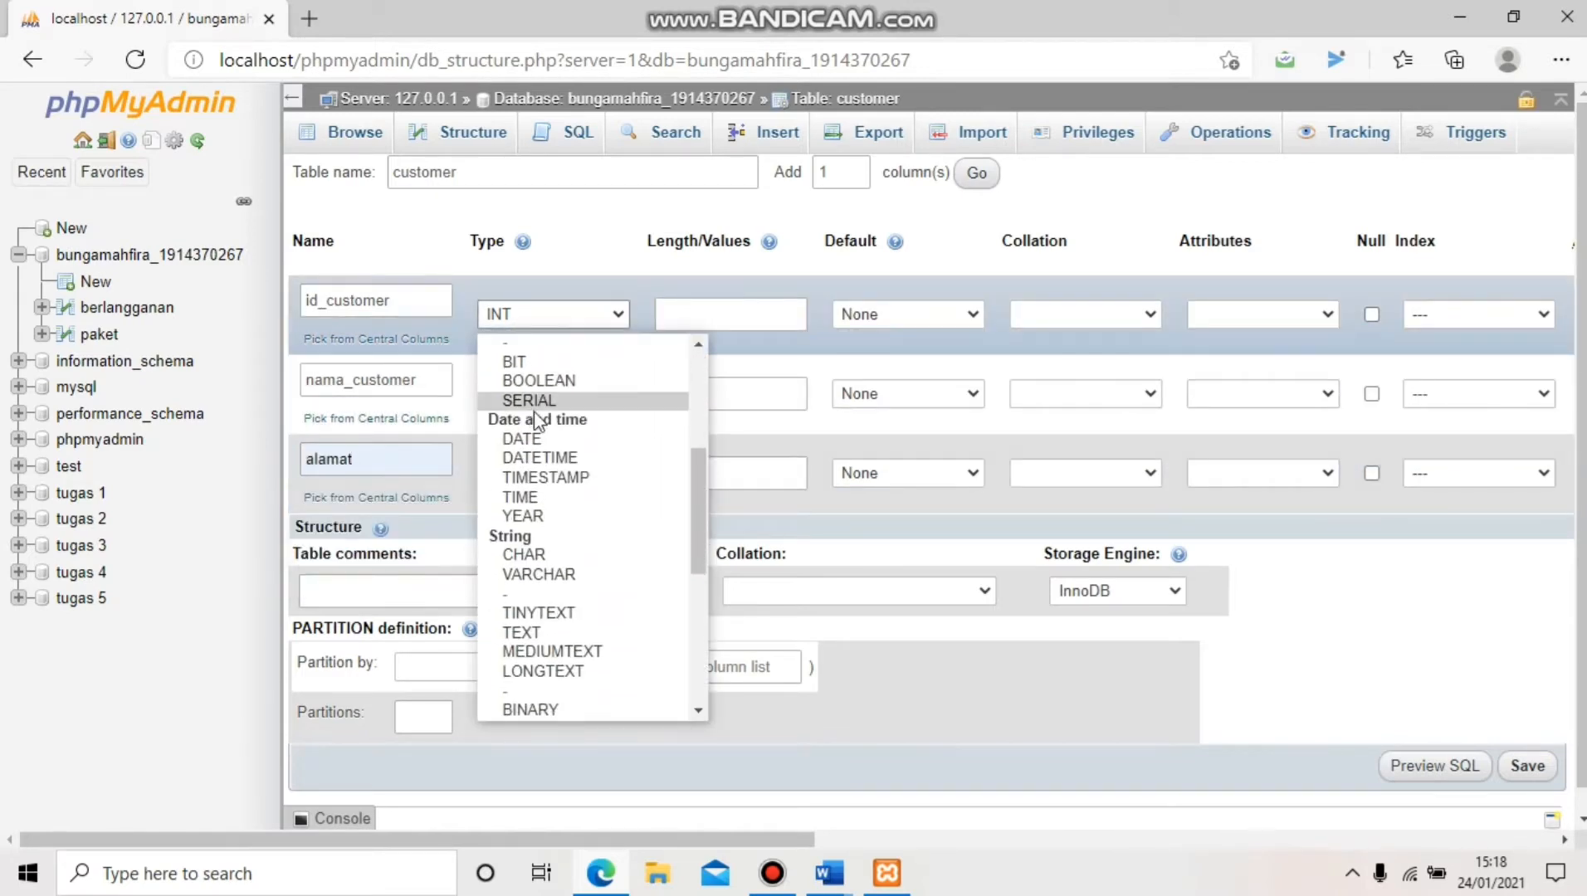
click(531, 556)
click(543, 394)
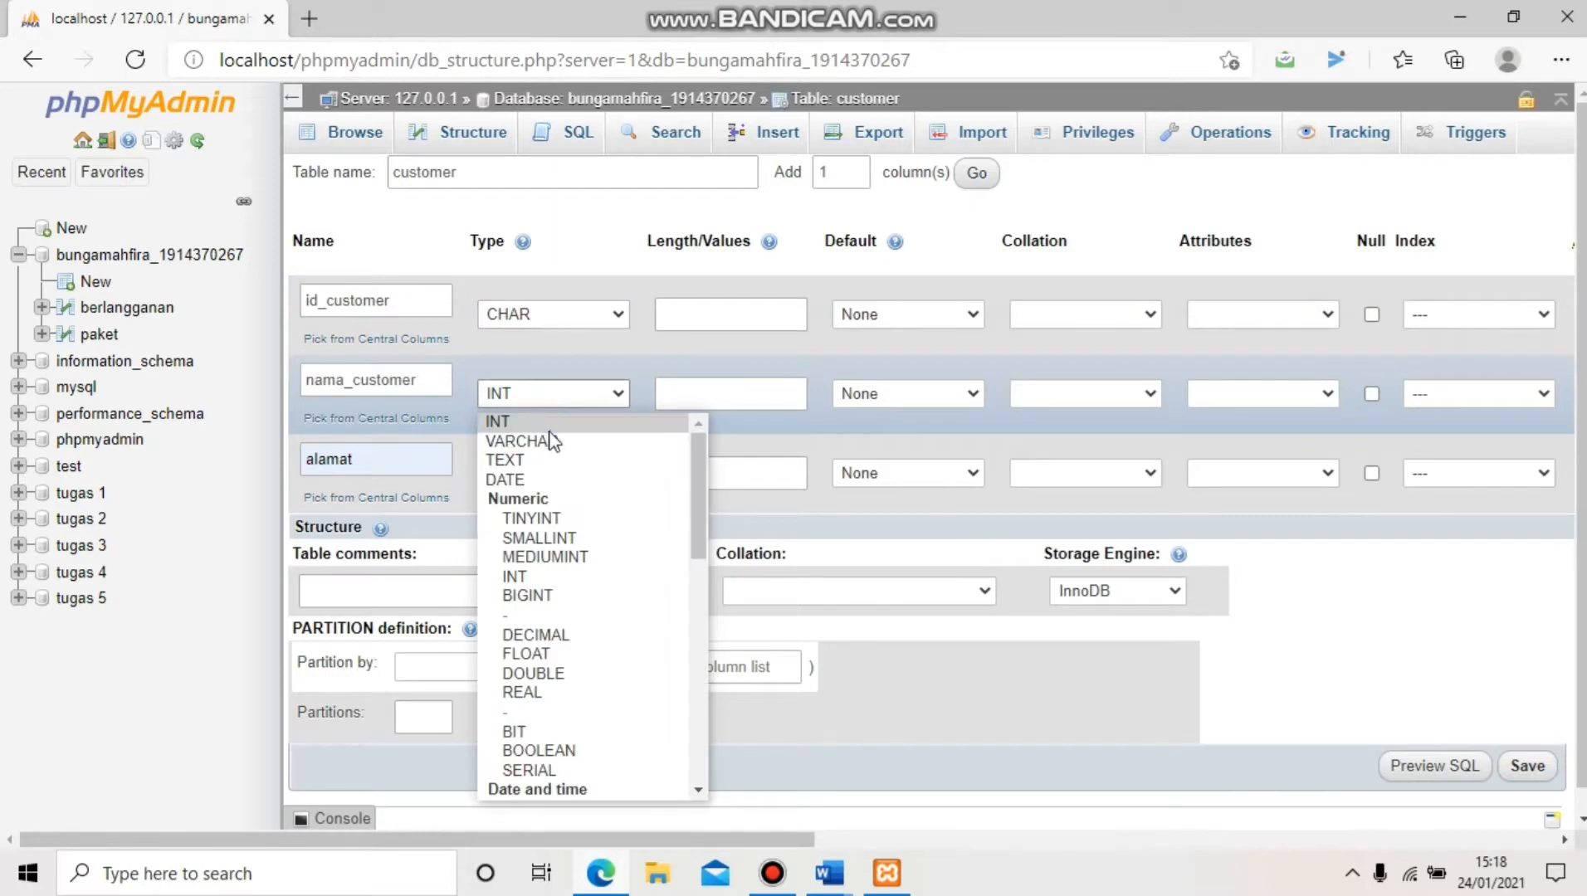
click(550, 438)
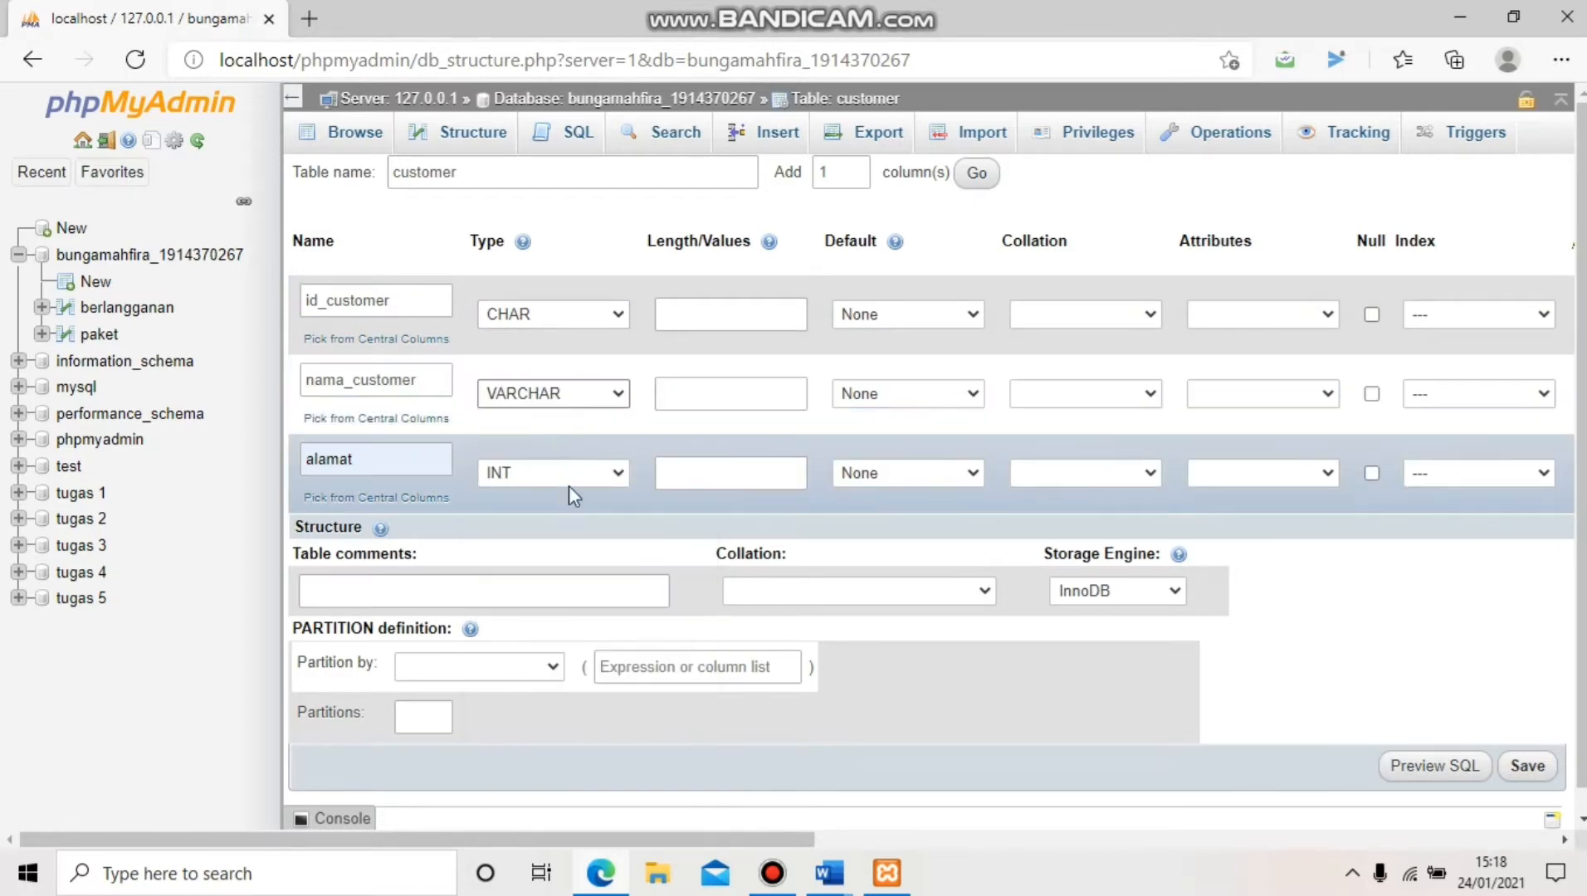
click(569, 485)
click(531, 94)
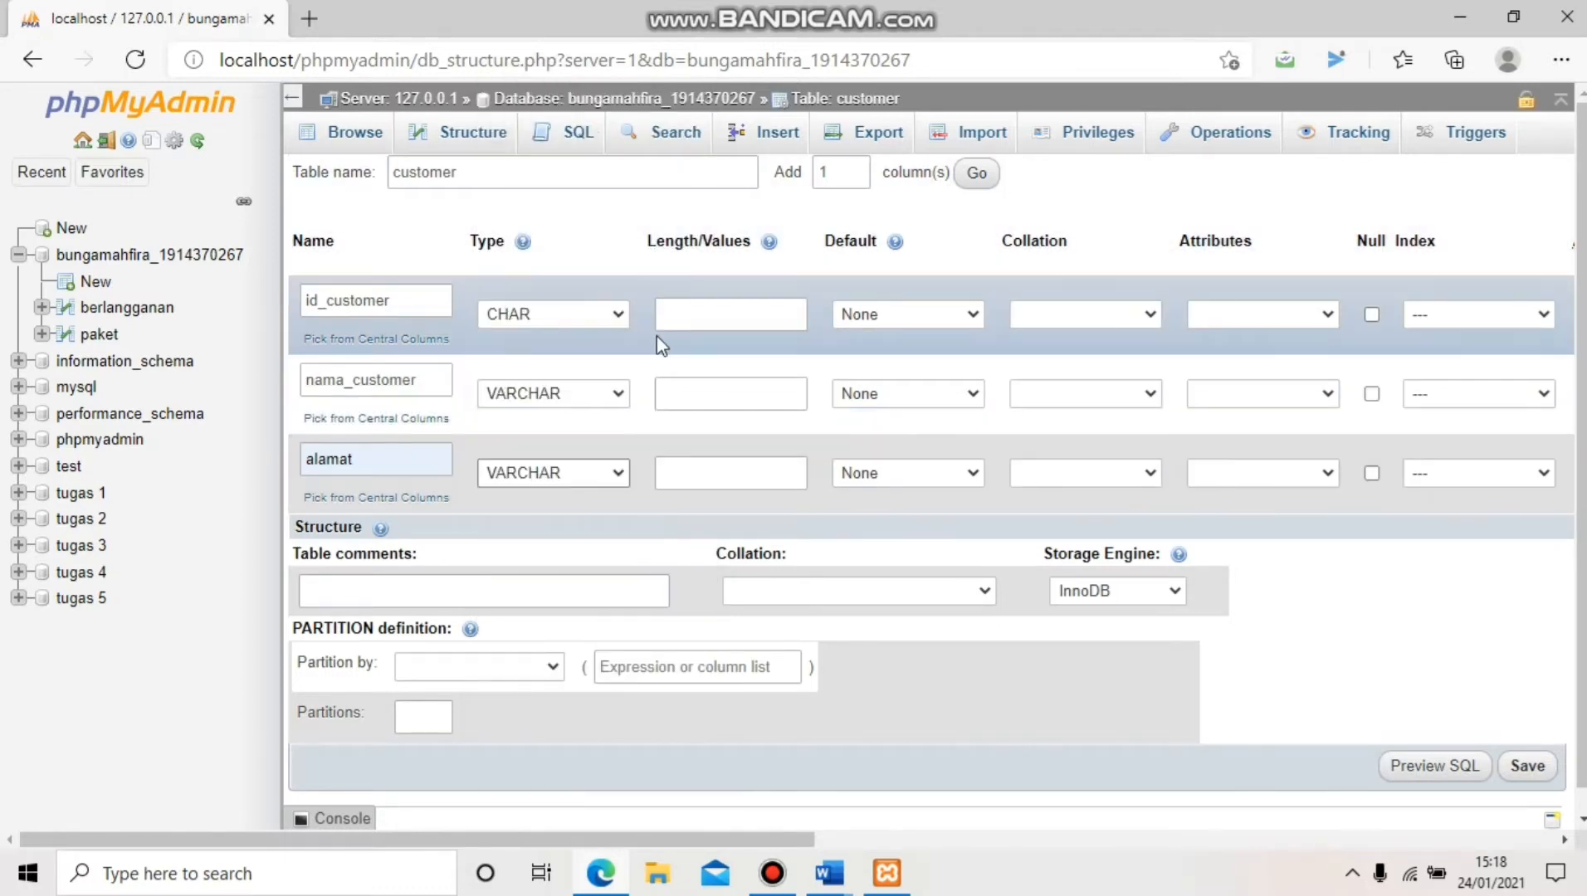
Set lengths 5, 20 and 35 for id_customer, nama_customer and alamat
click(664, 314)
text(5)
click(697, 389)
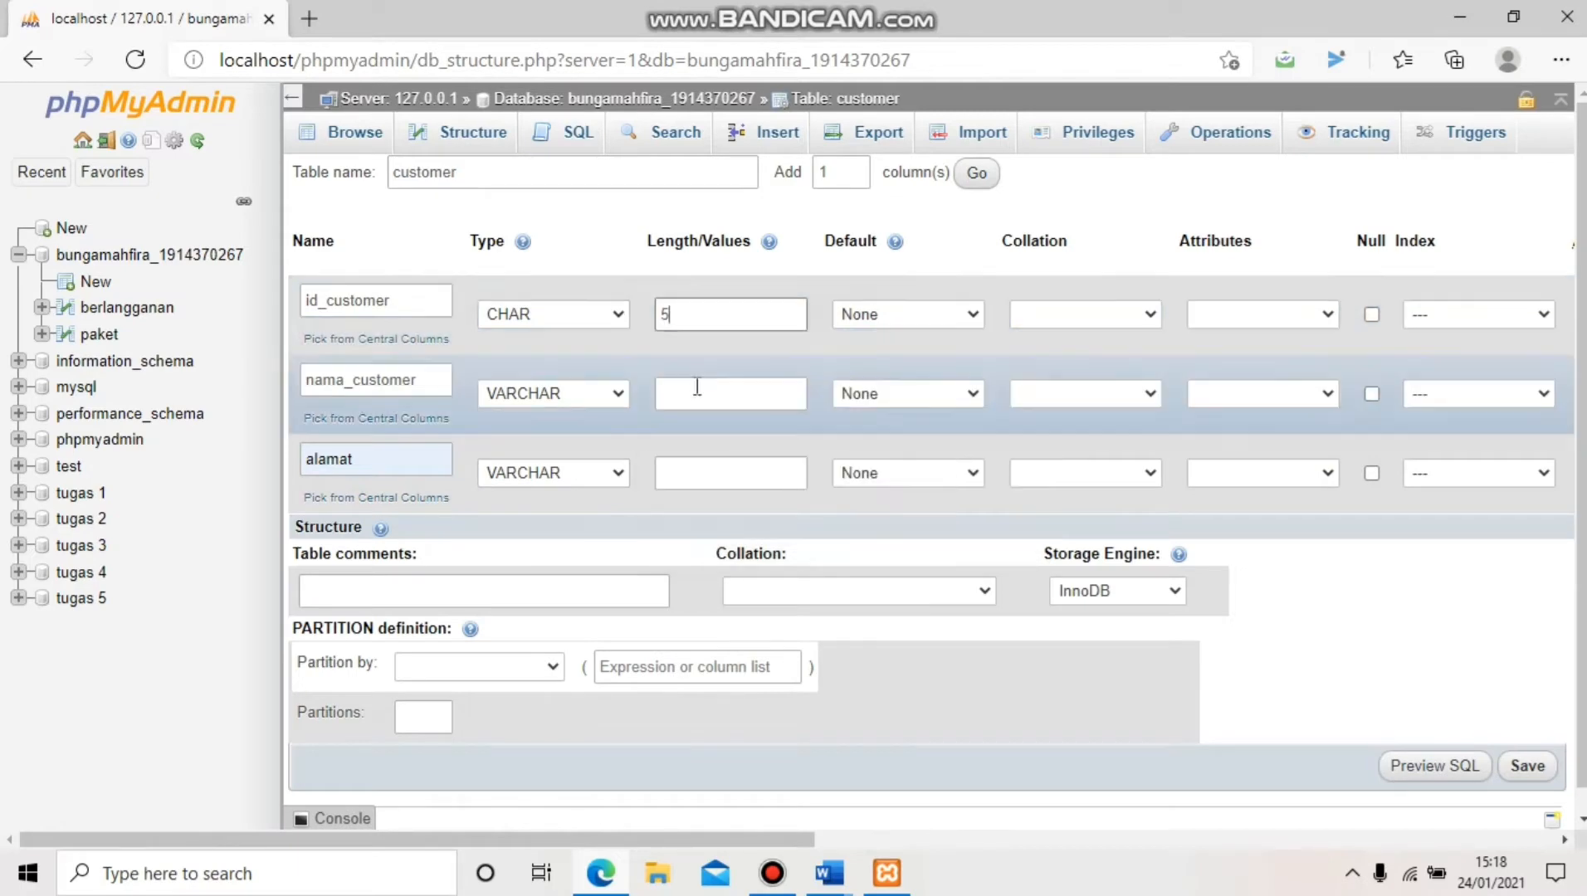
text(20)
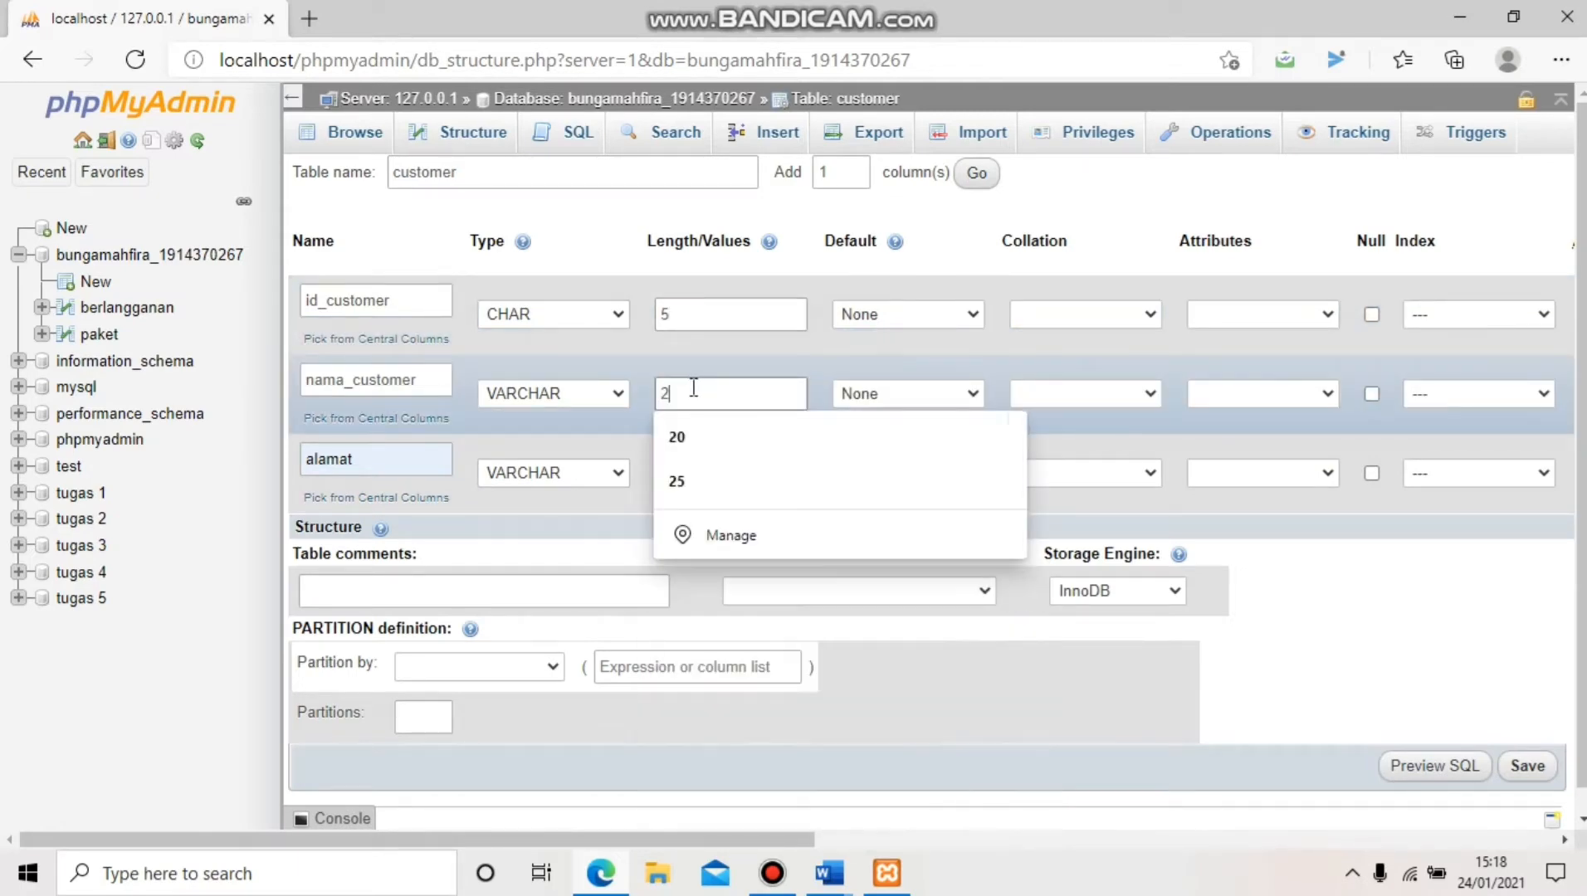
click(707, 448)
click(695, 466)
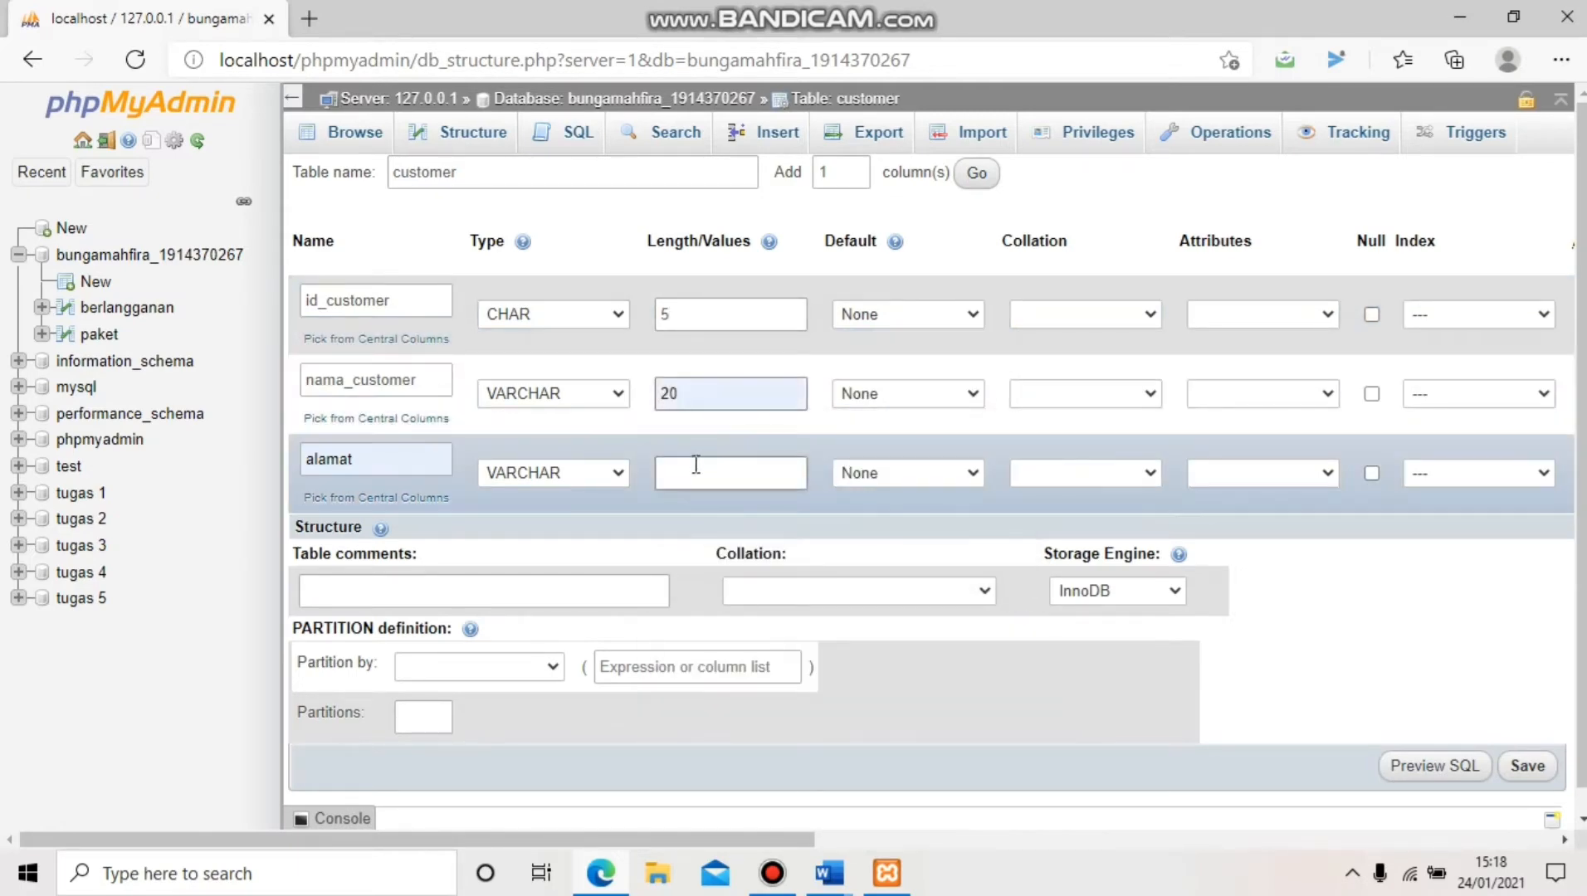
text(35)
click(701, 515)
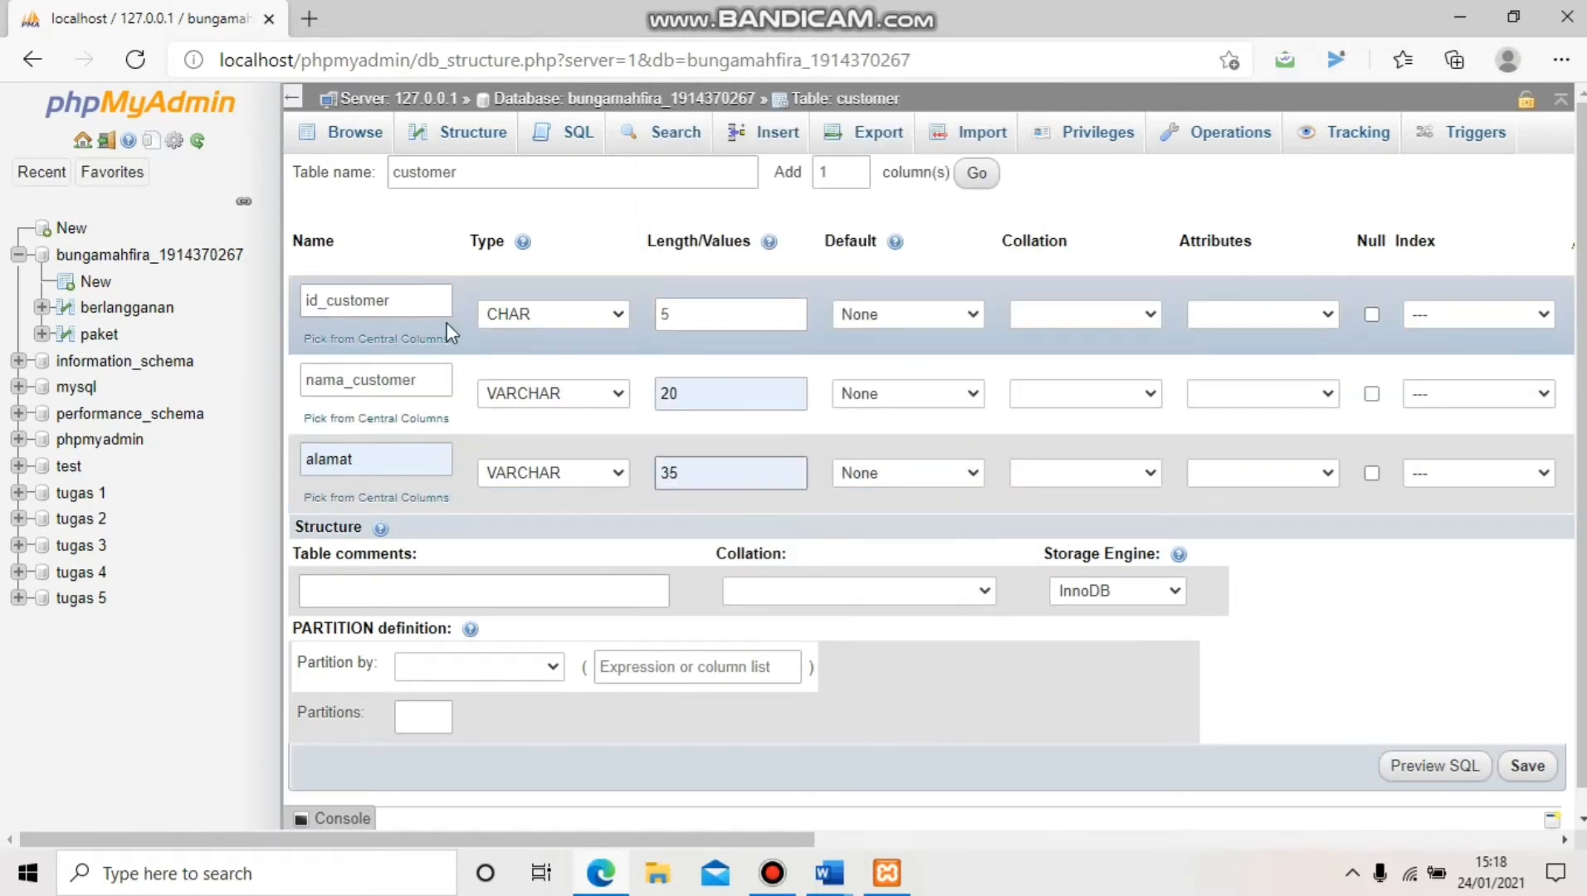
Make id_customer the PRIMARY key with size 5 and save the customer table
click(1429, 314)
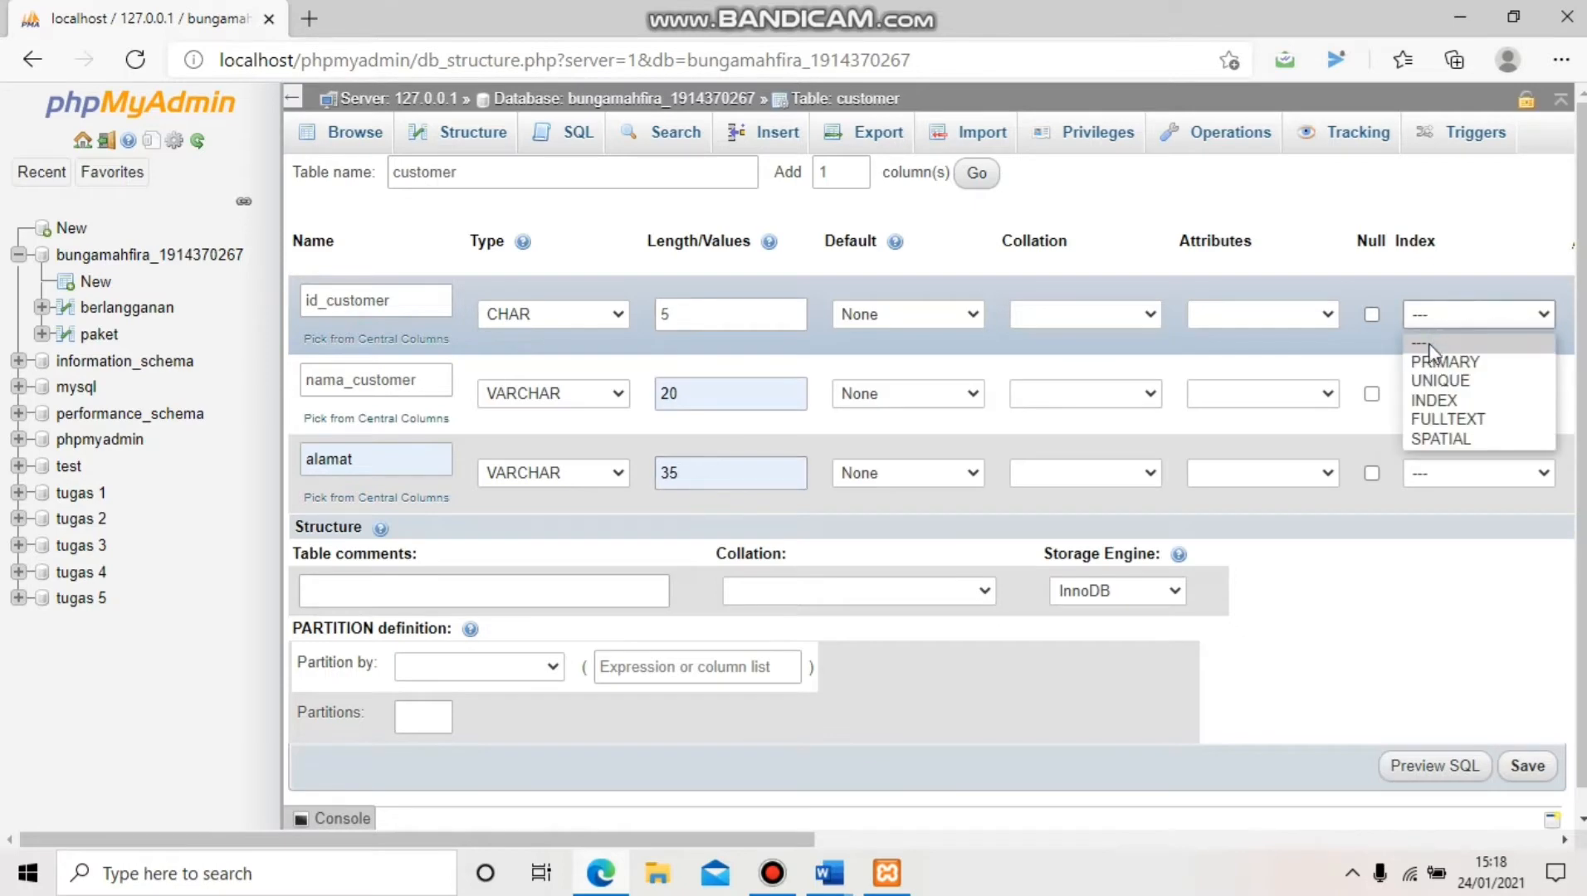
click(1431, 341)
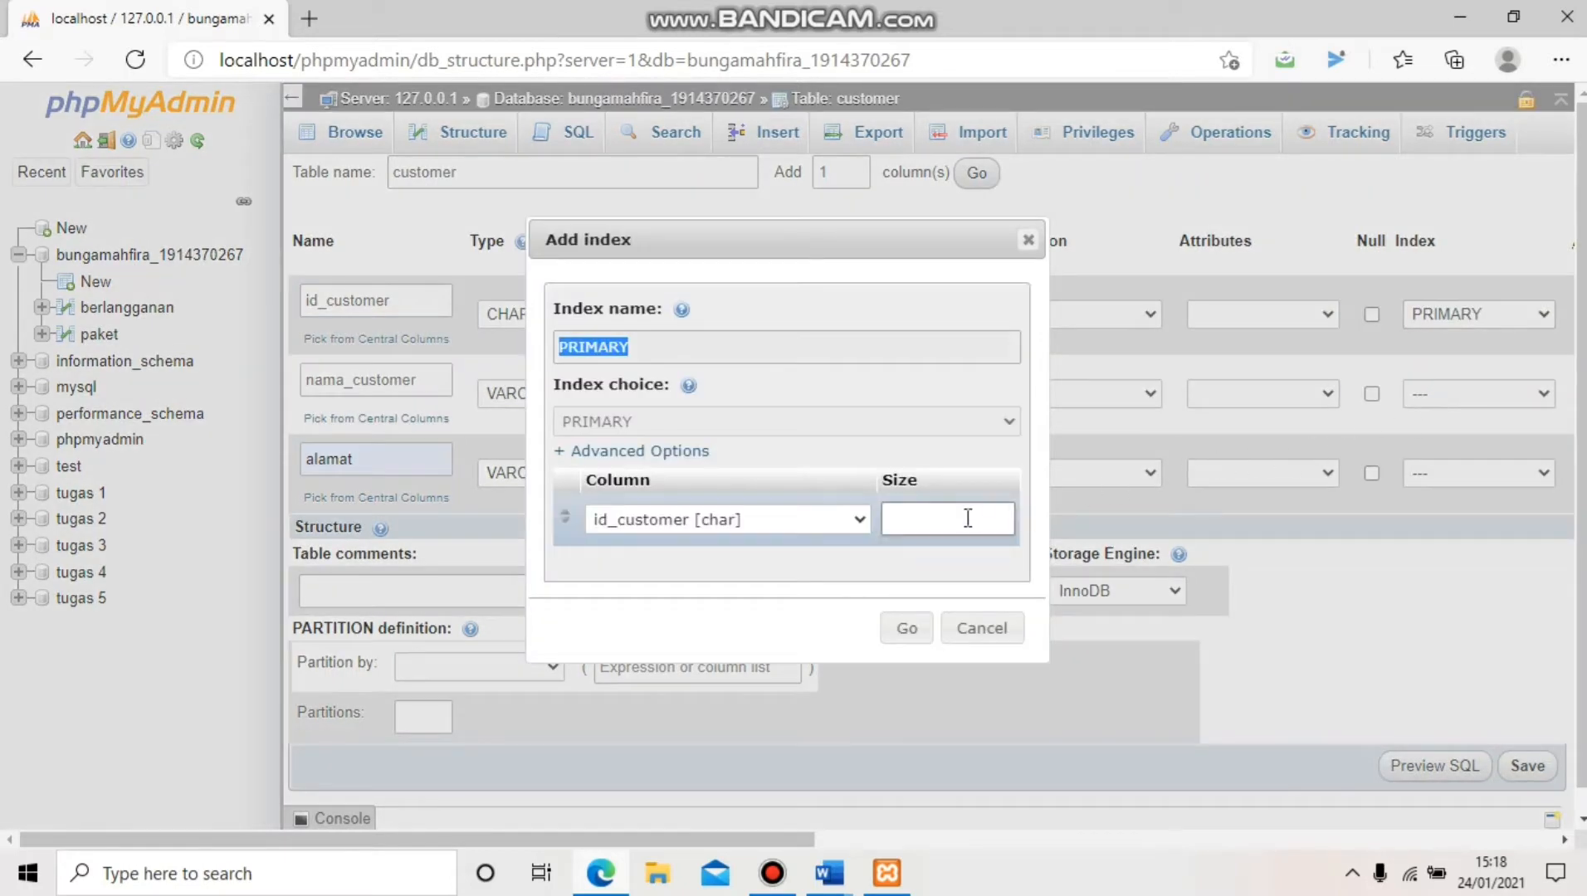
click(963, 520)
text(5)
click(909, 628)
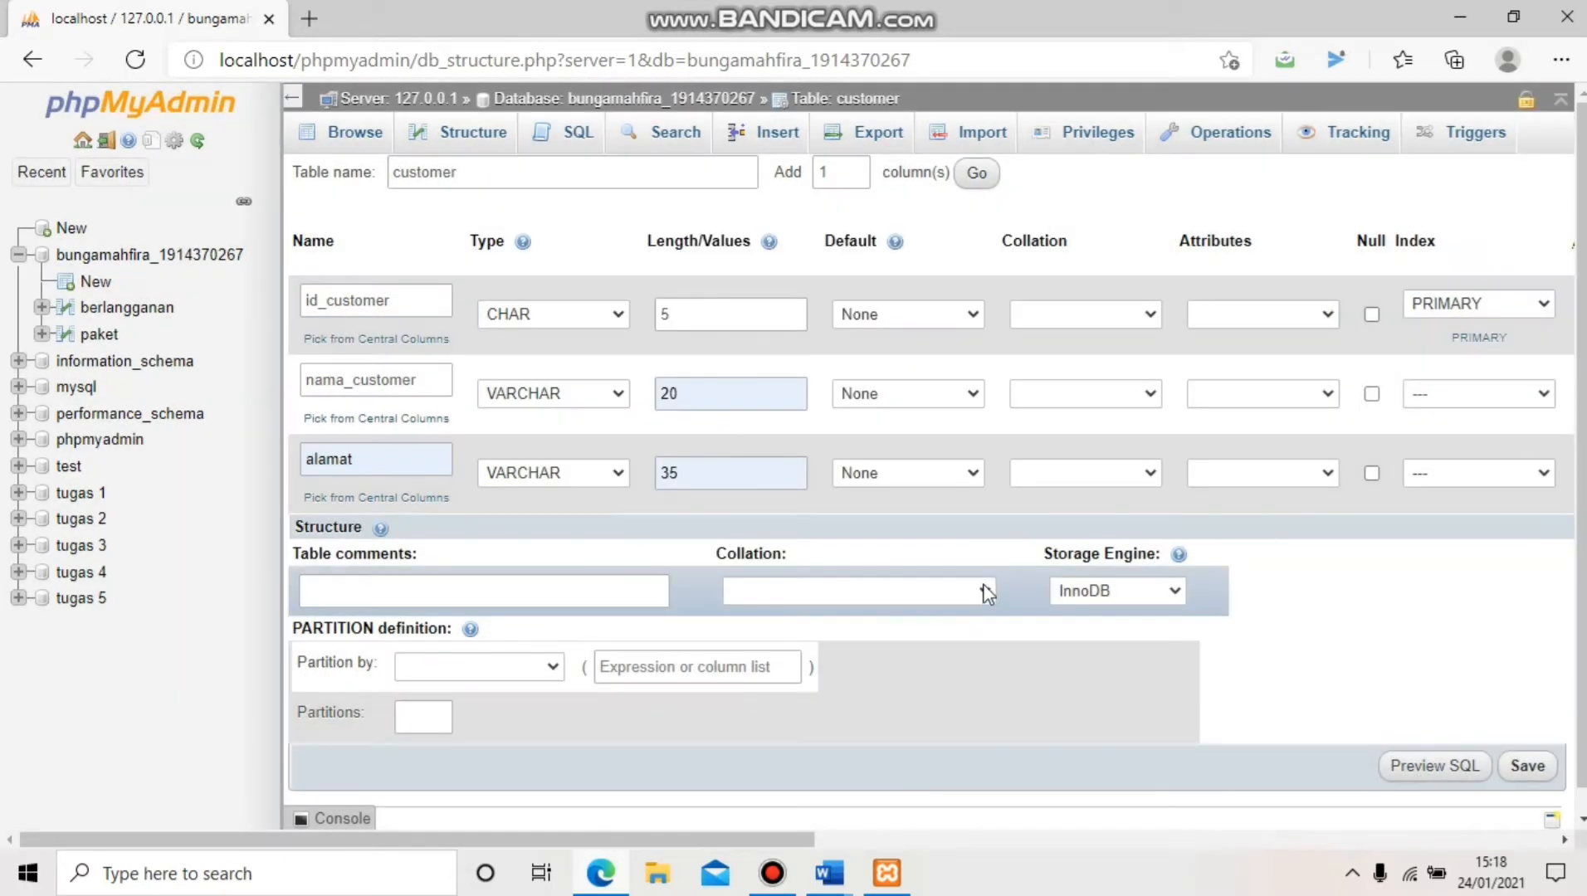
click(1529, 766)
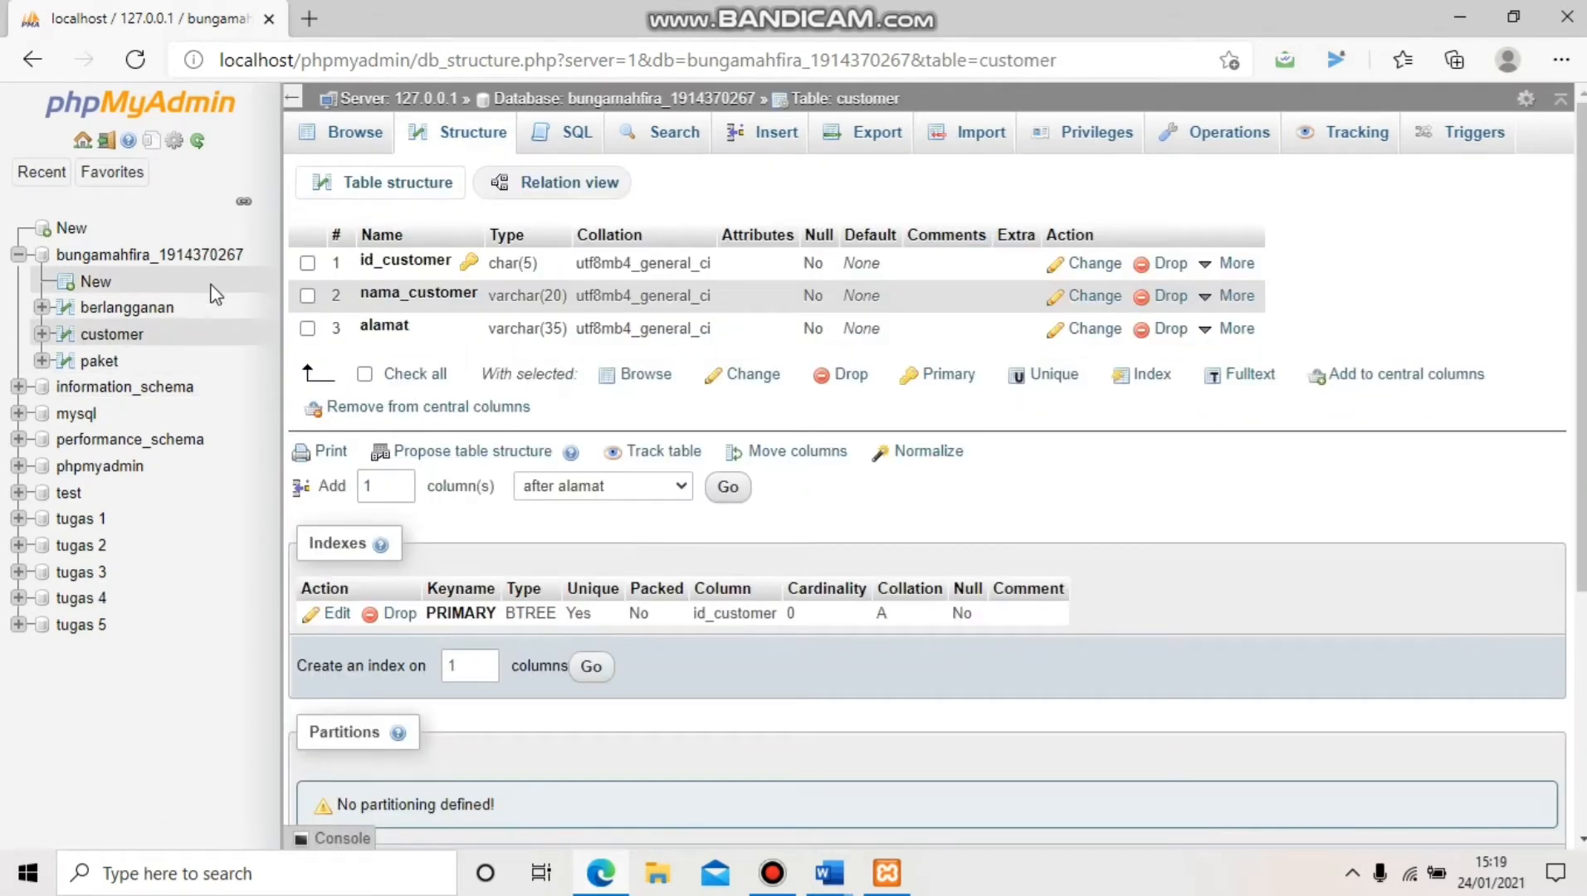
From the table list, create a new table named sales with 2 columns
click(226, 257)
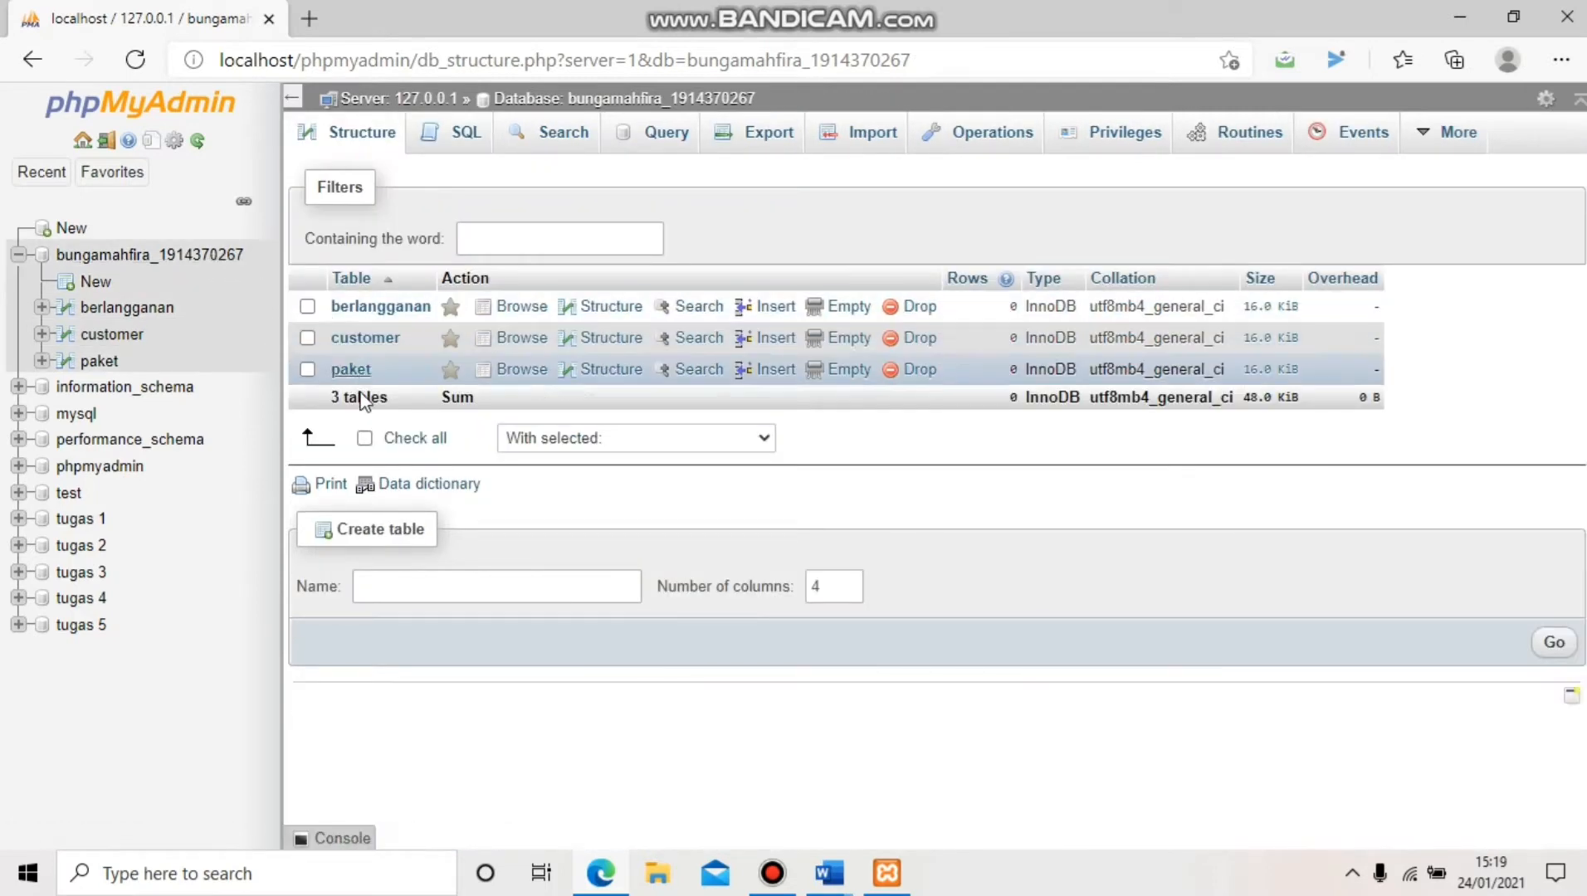
click(395, 589)
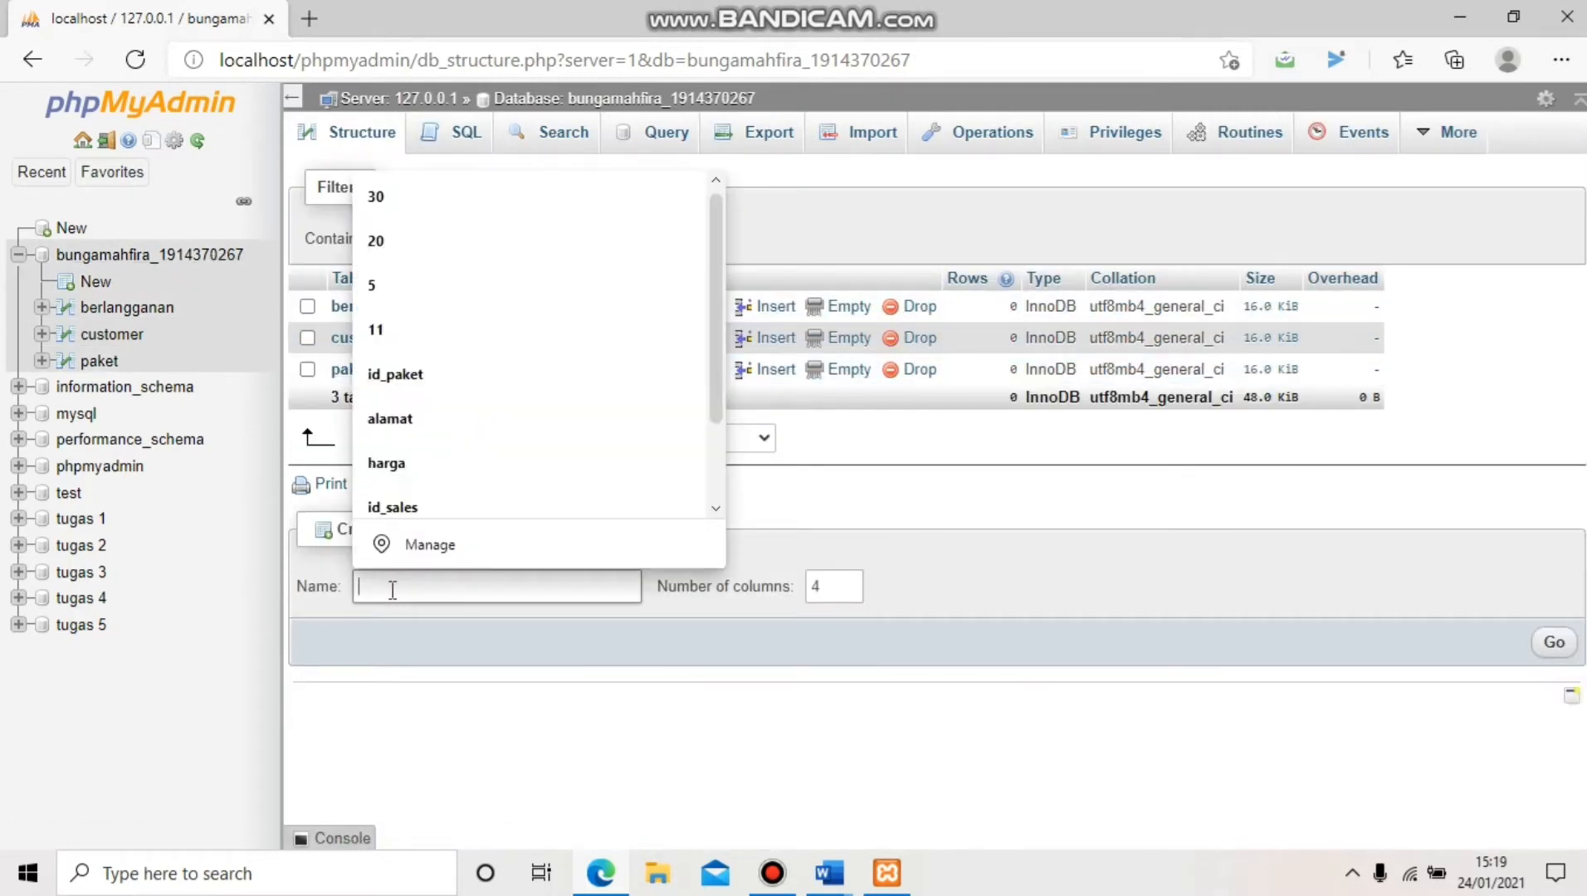
text(sales)
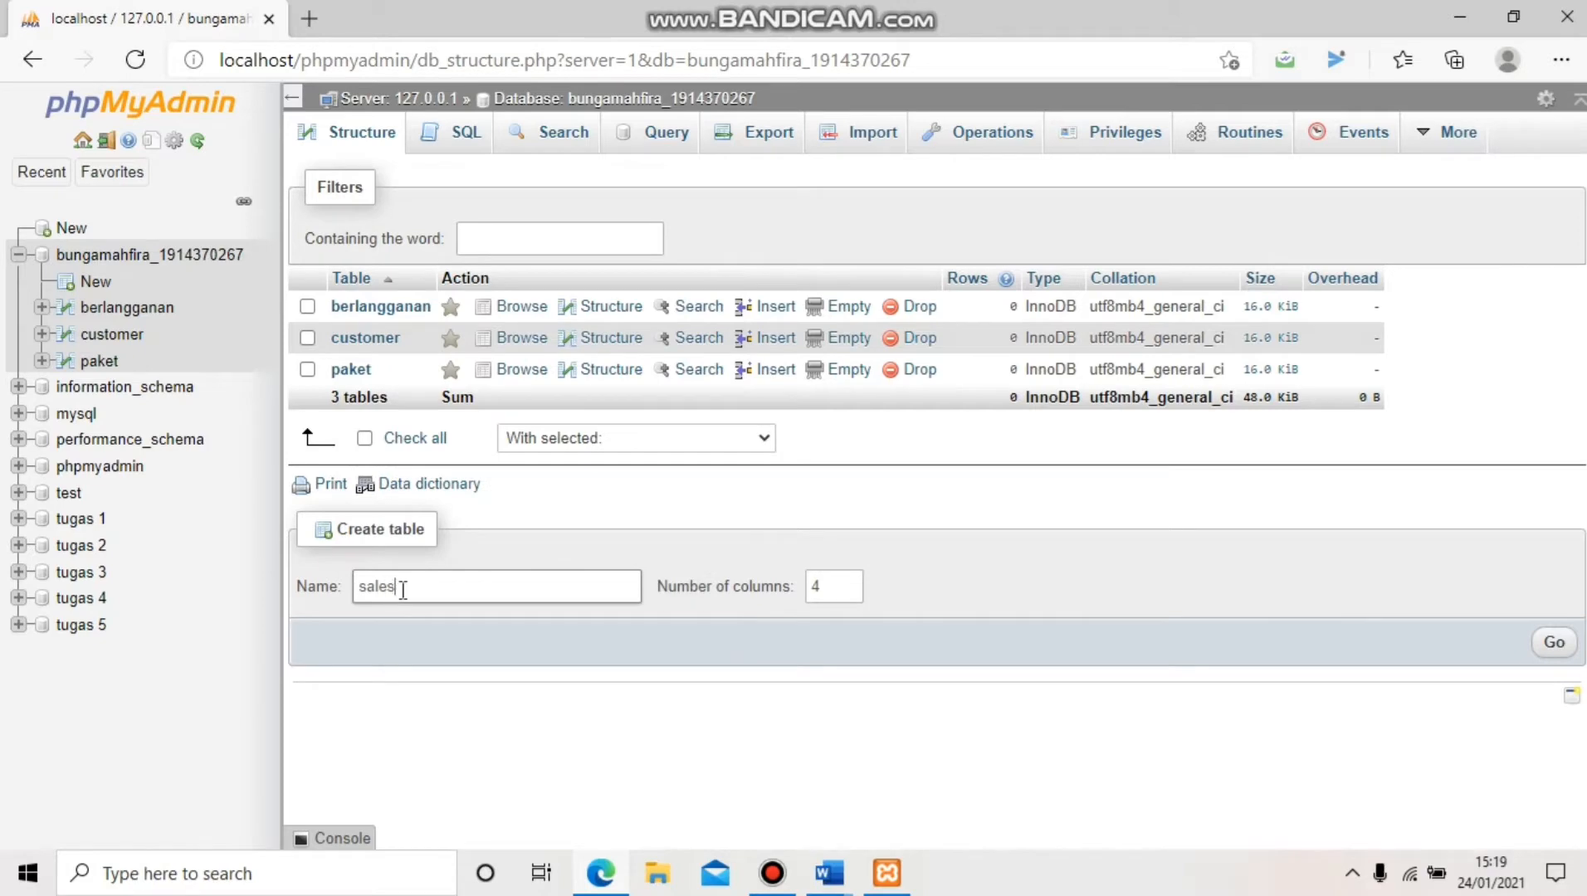
click(819, 588)
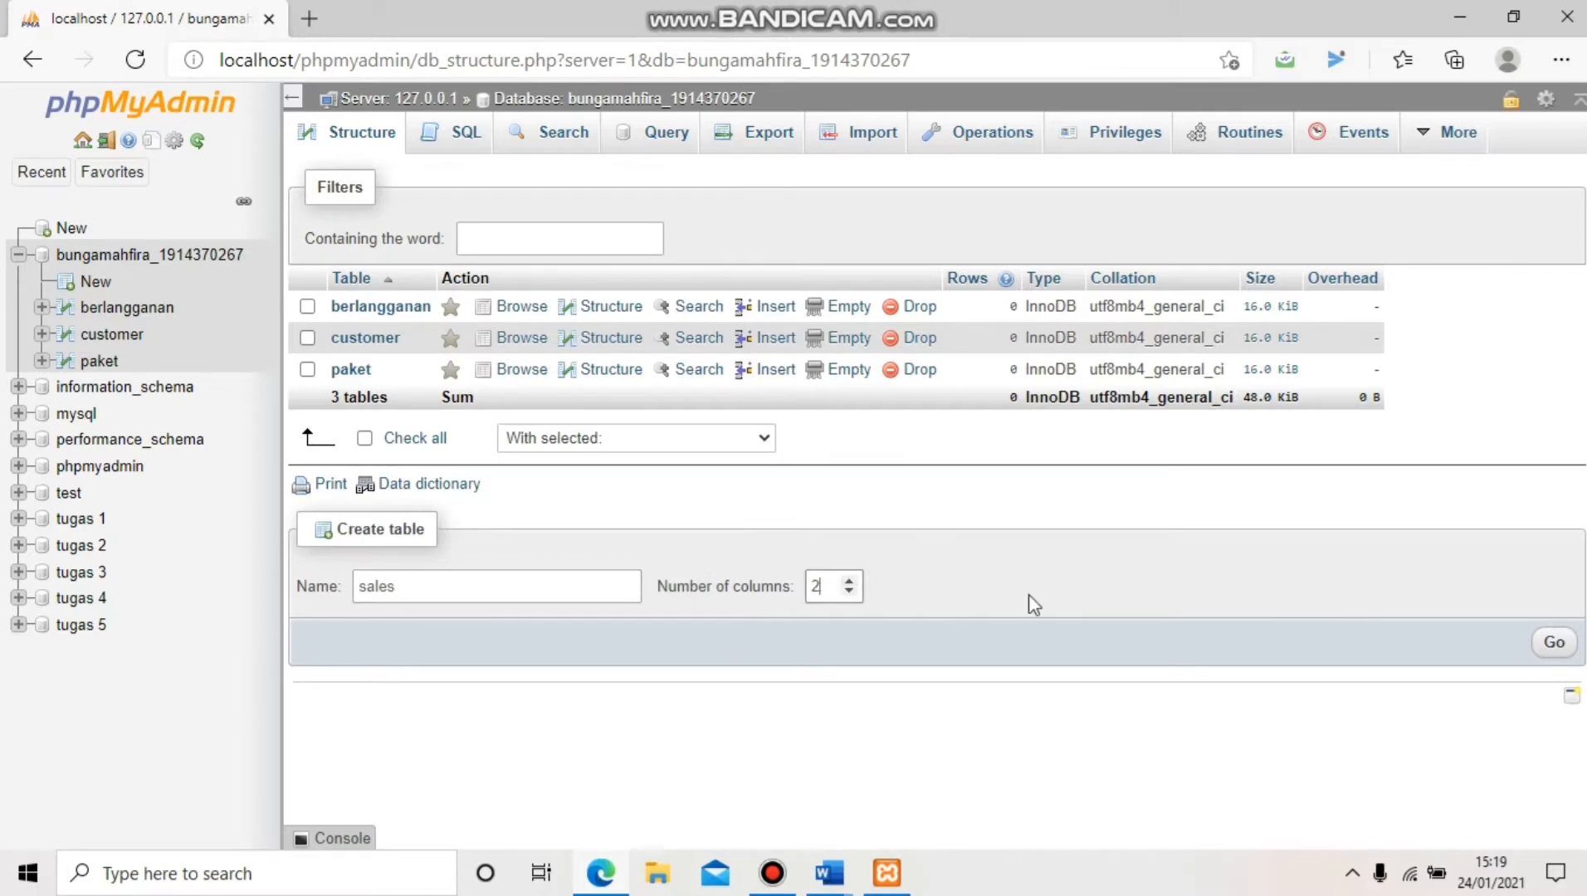
click(1557, 645)
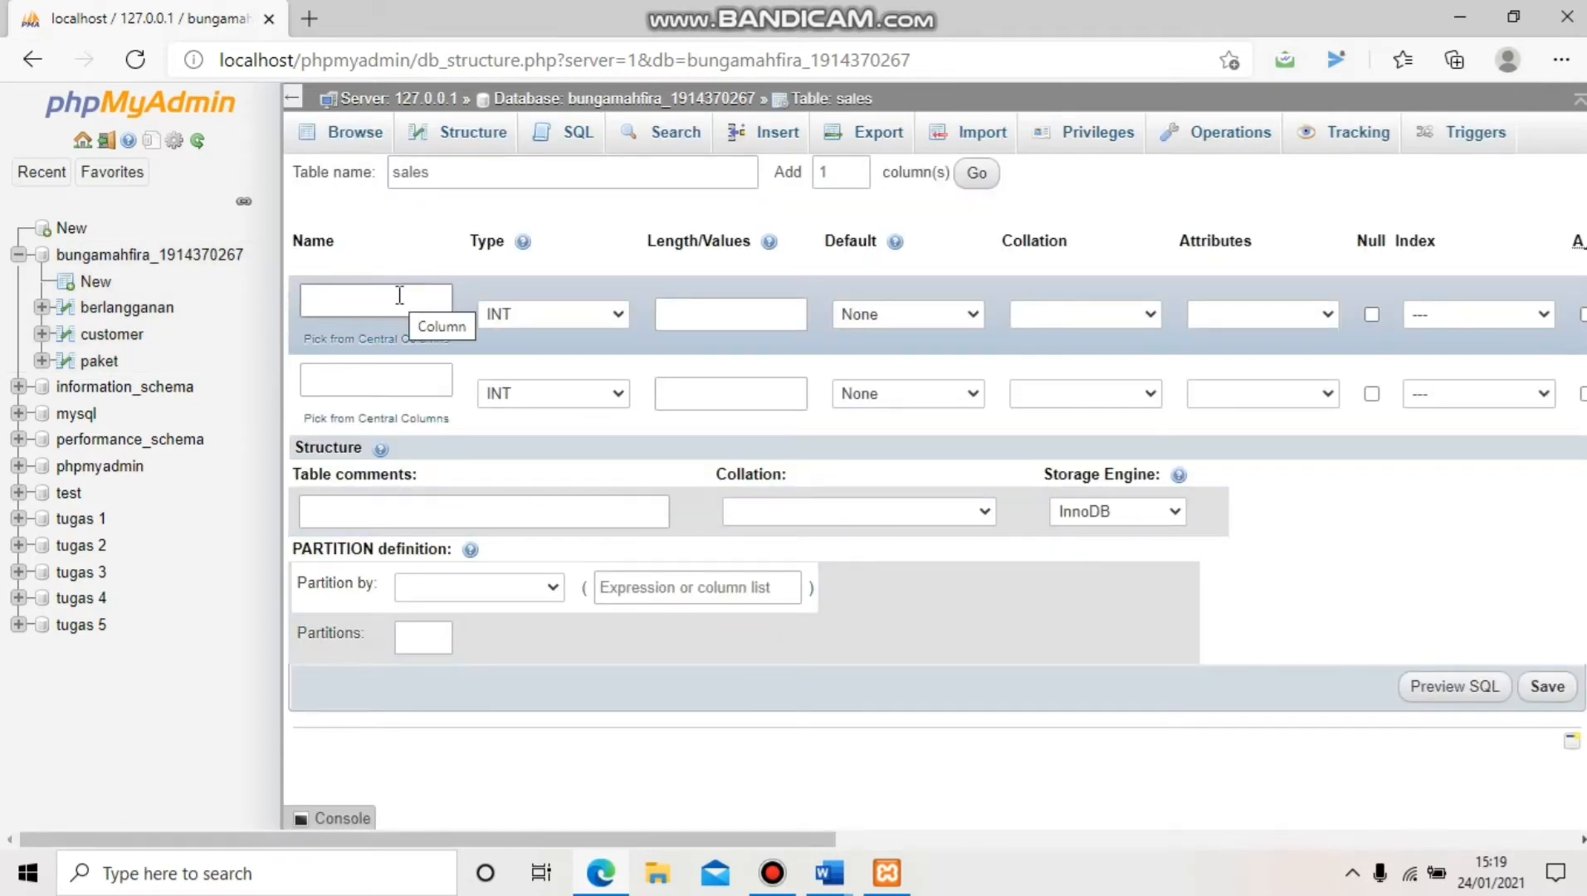
Name the sales columns id_sales and nama_sales
click(399, 295)
text(id)
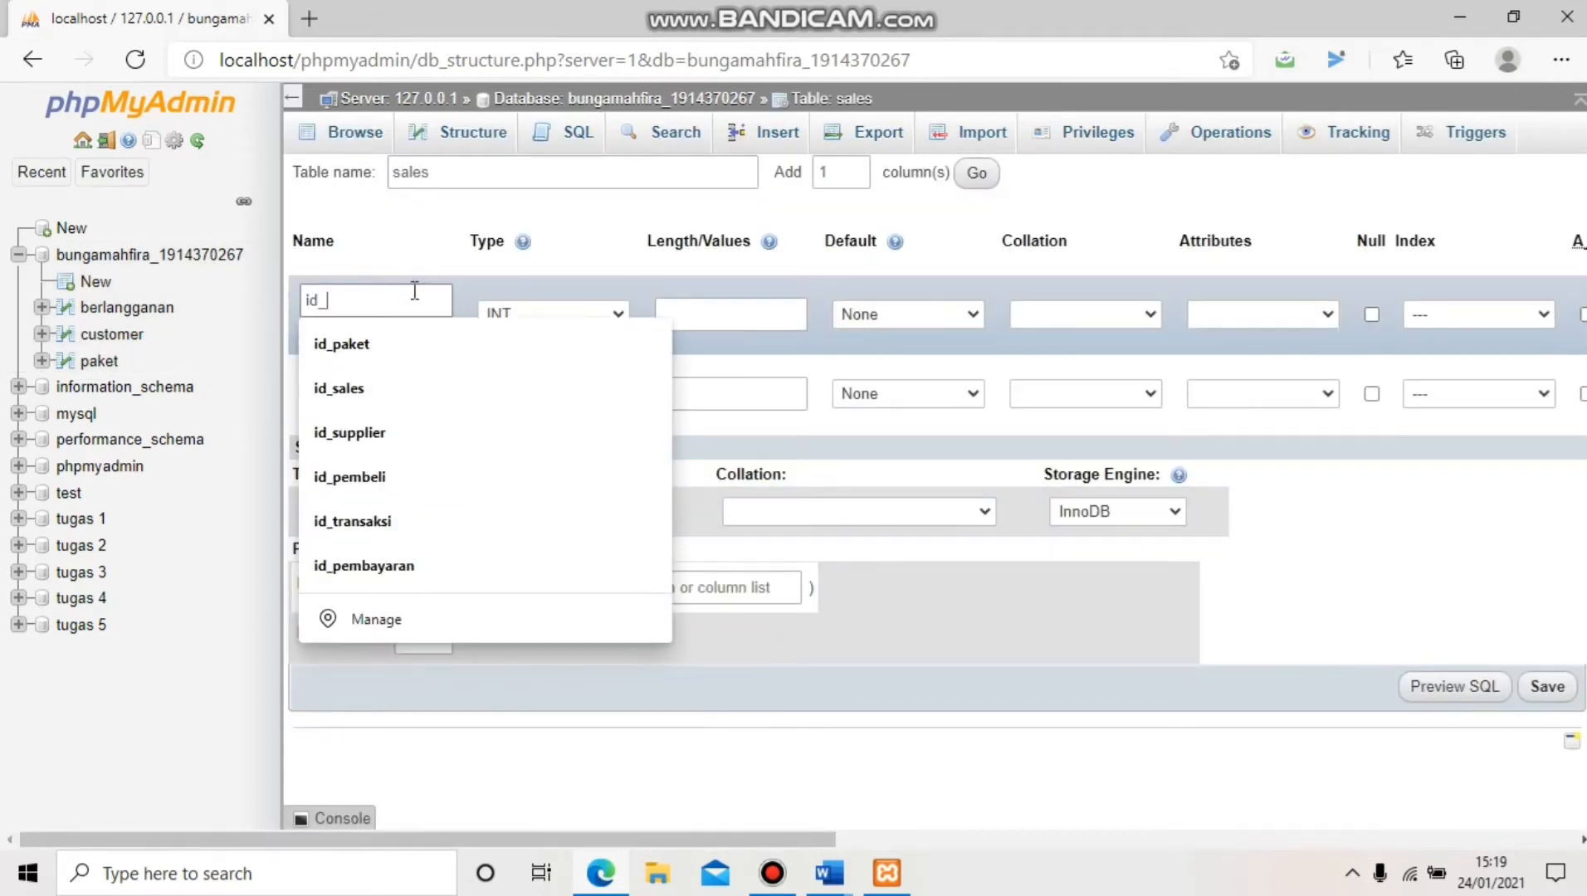
text(_sales)
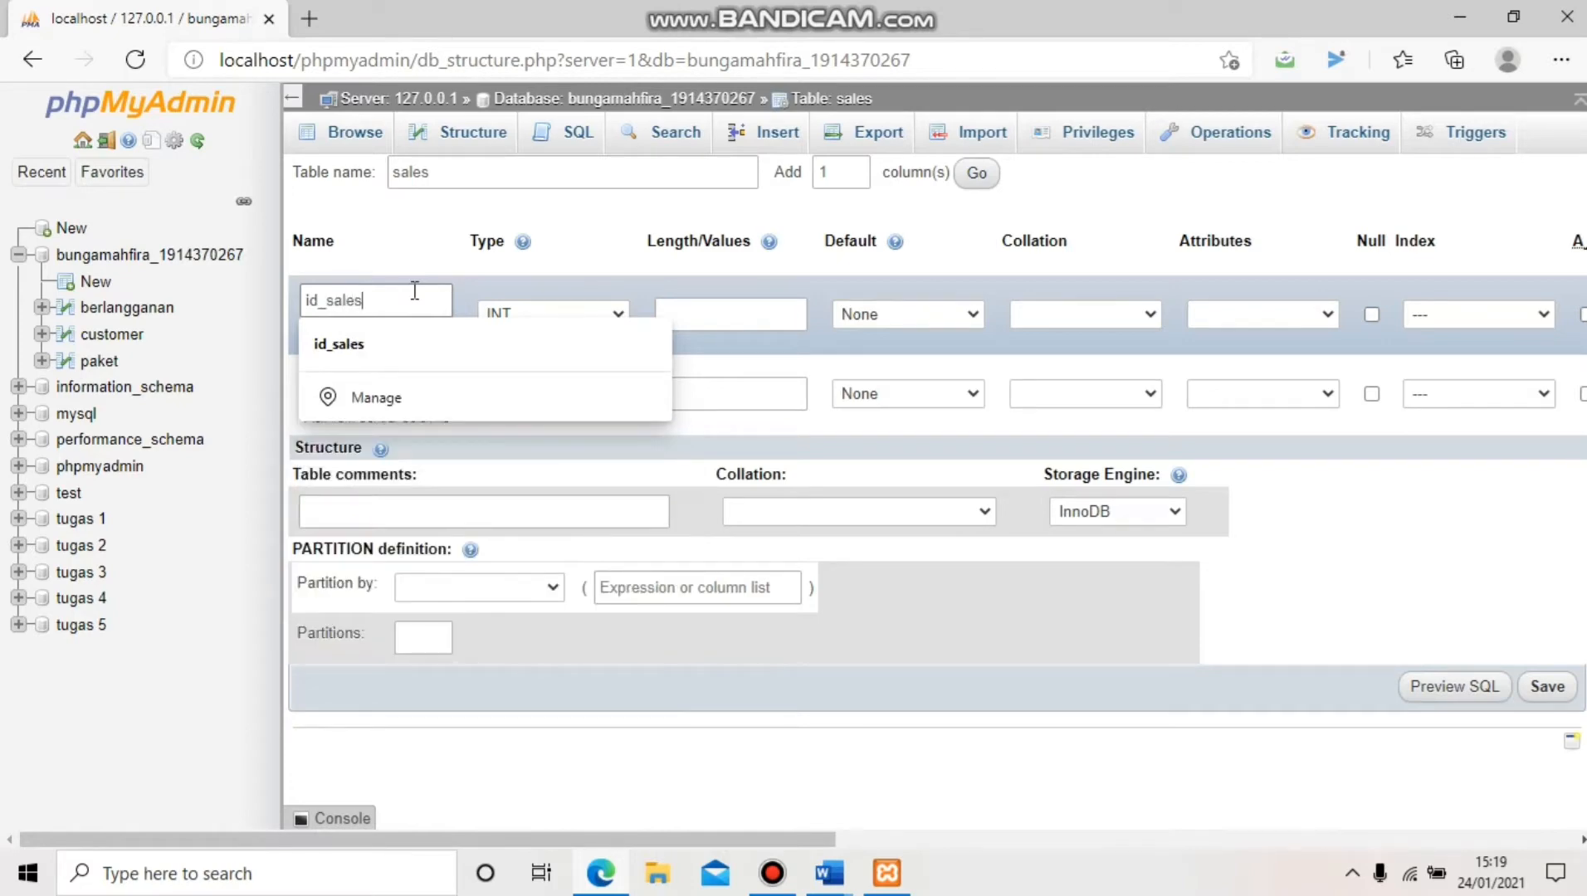
click(414, 348)
click(405, 378)
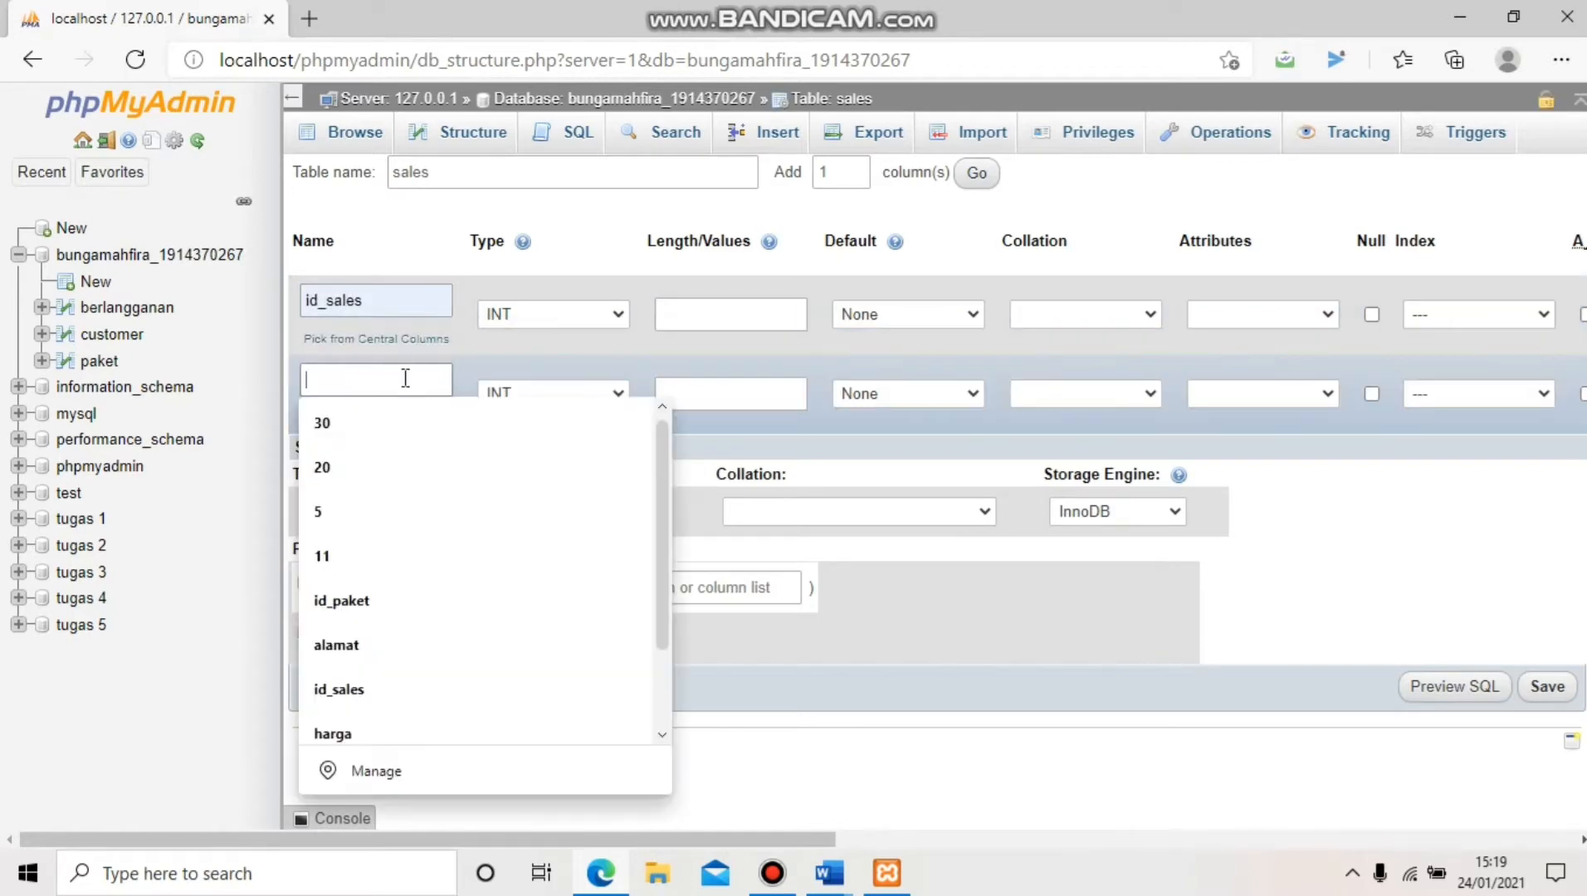
text(nama_sales)
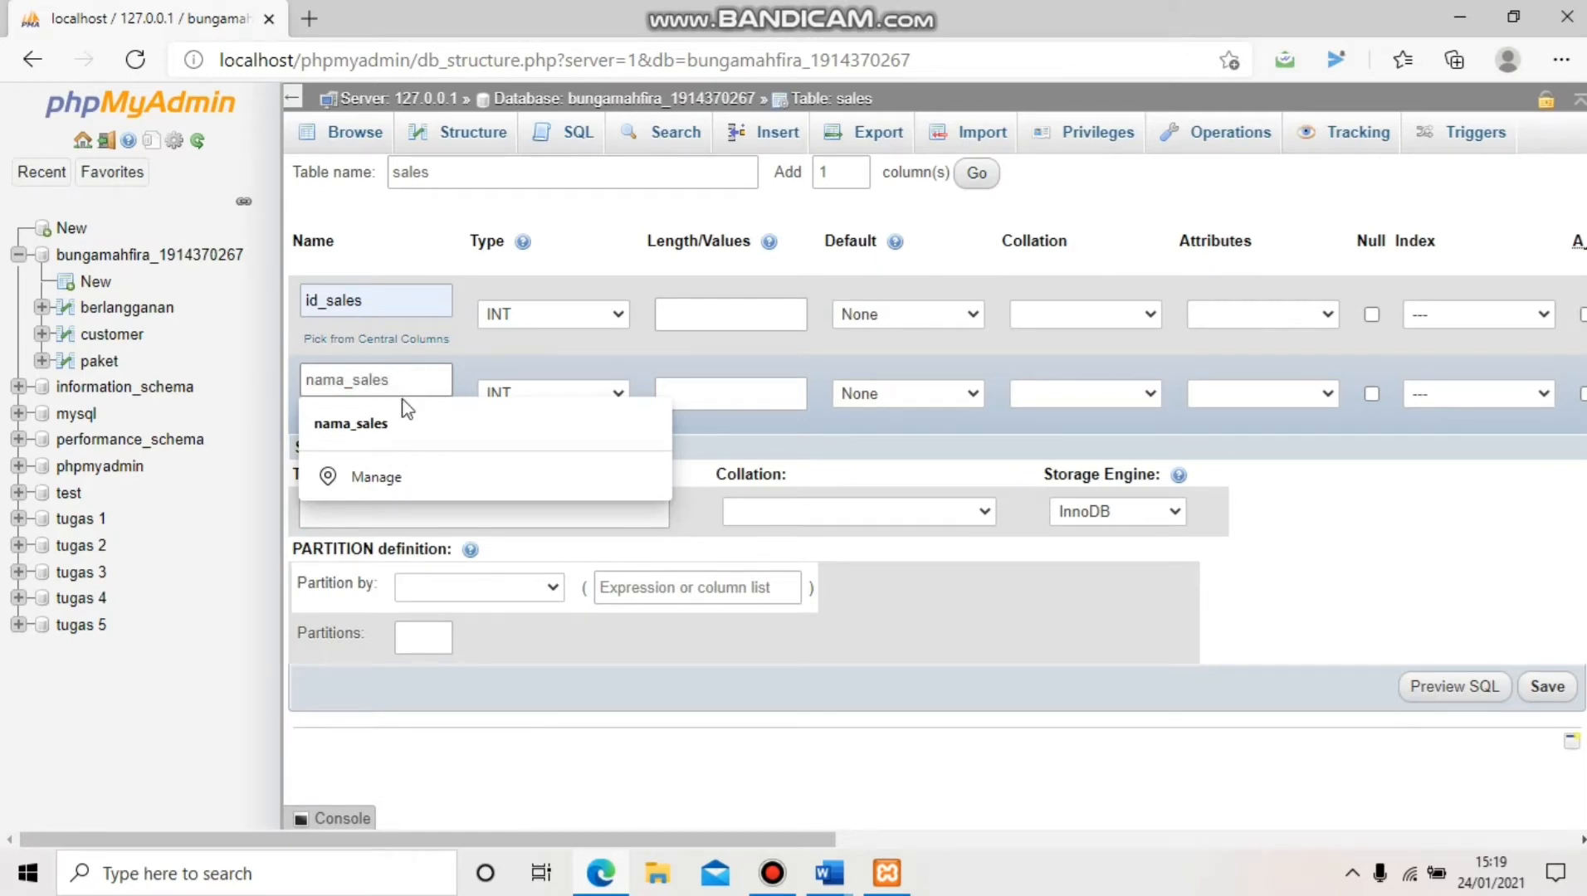
click(402, 422)
Make id_sales CHAR(5) and nama_sales VARCHAR(20)
click(581, 316)
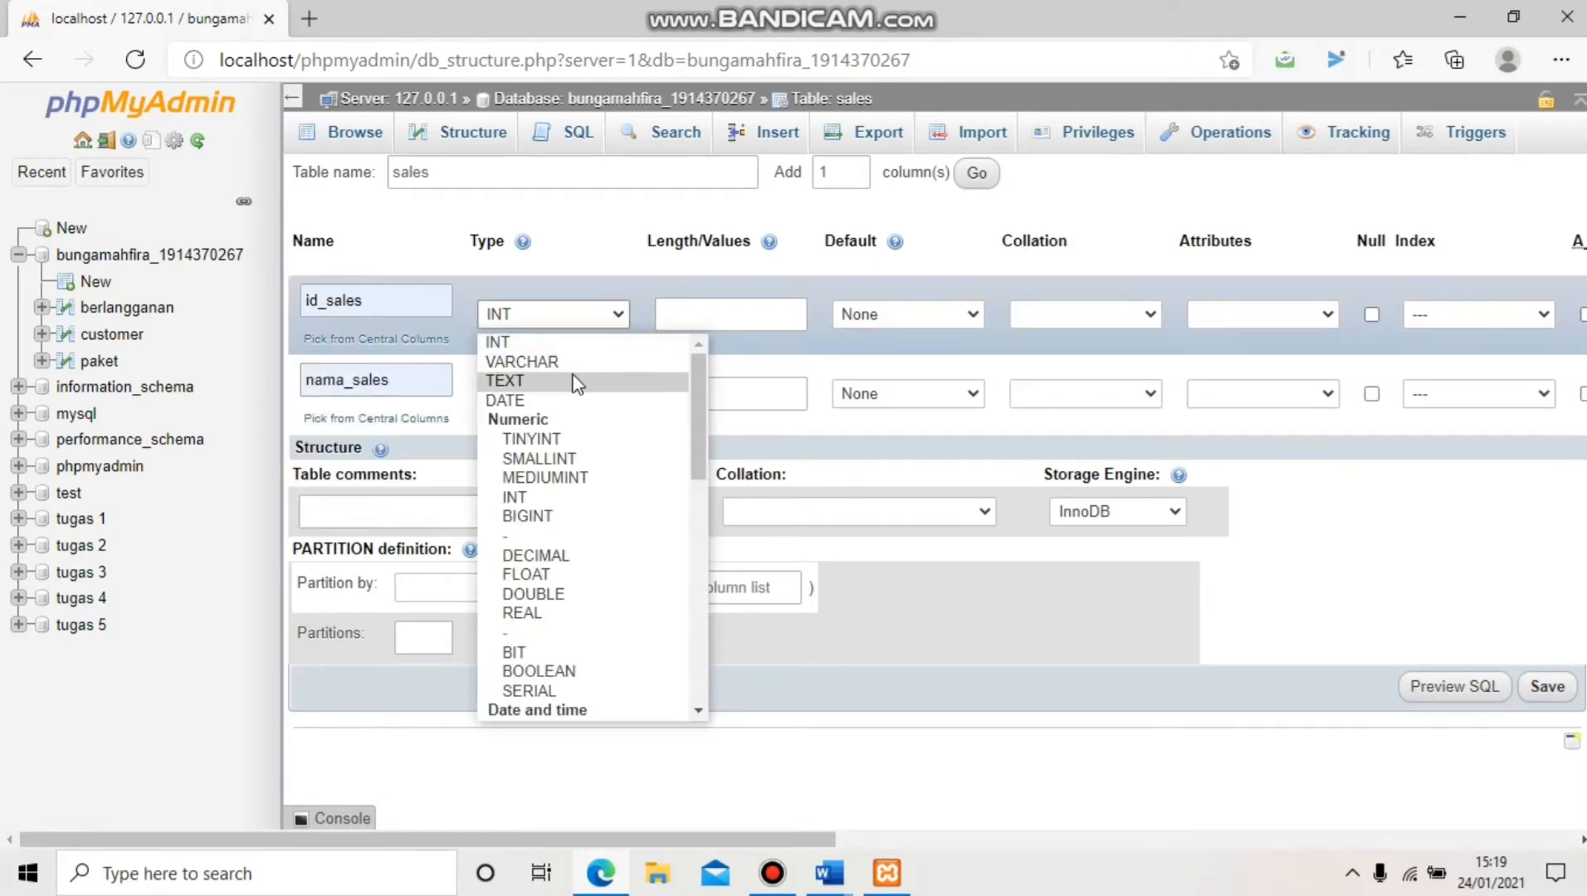
scroll(572, 381, down, 5)
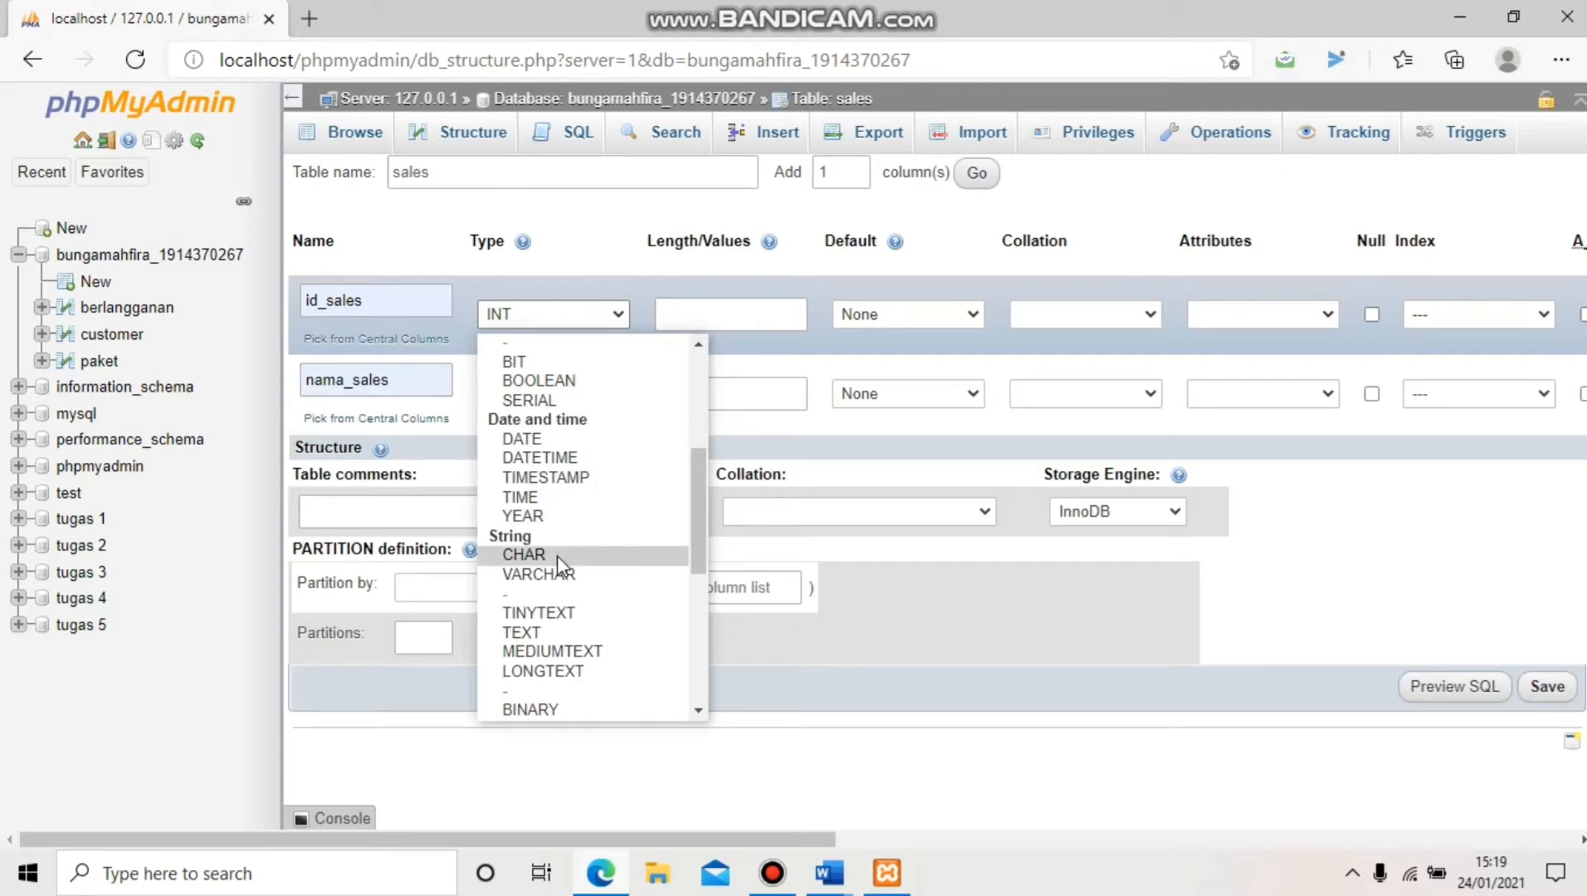
click(557, 555)
click(575, 400)
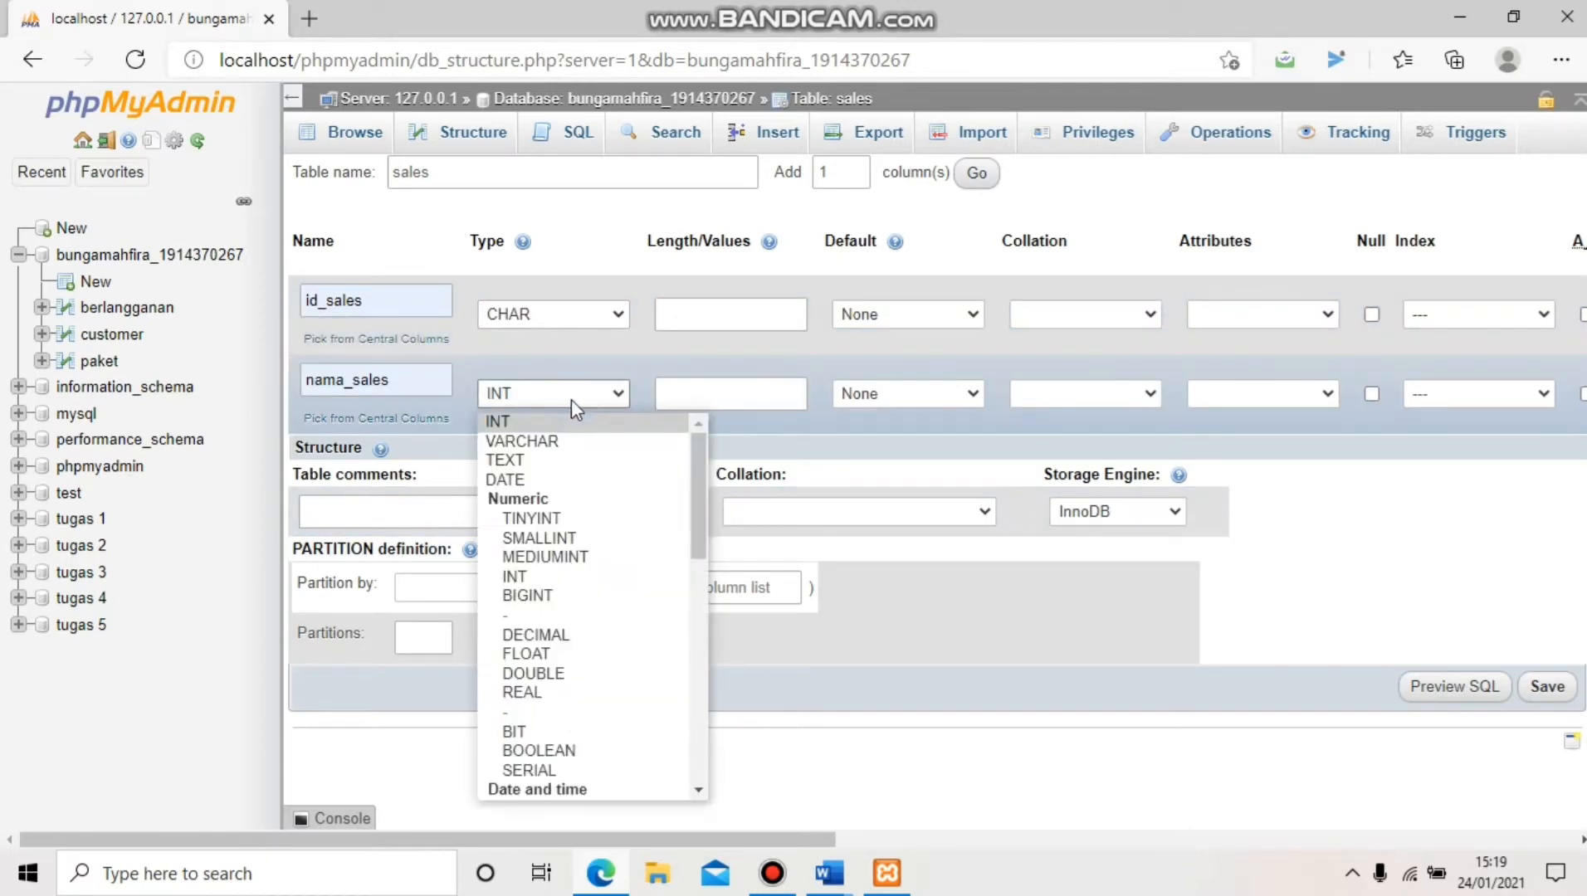
click(556, 447)
click(684, 318)
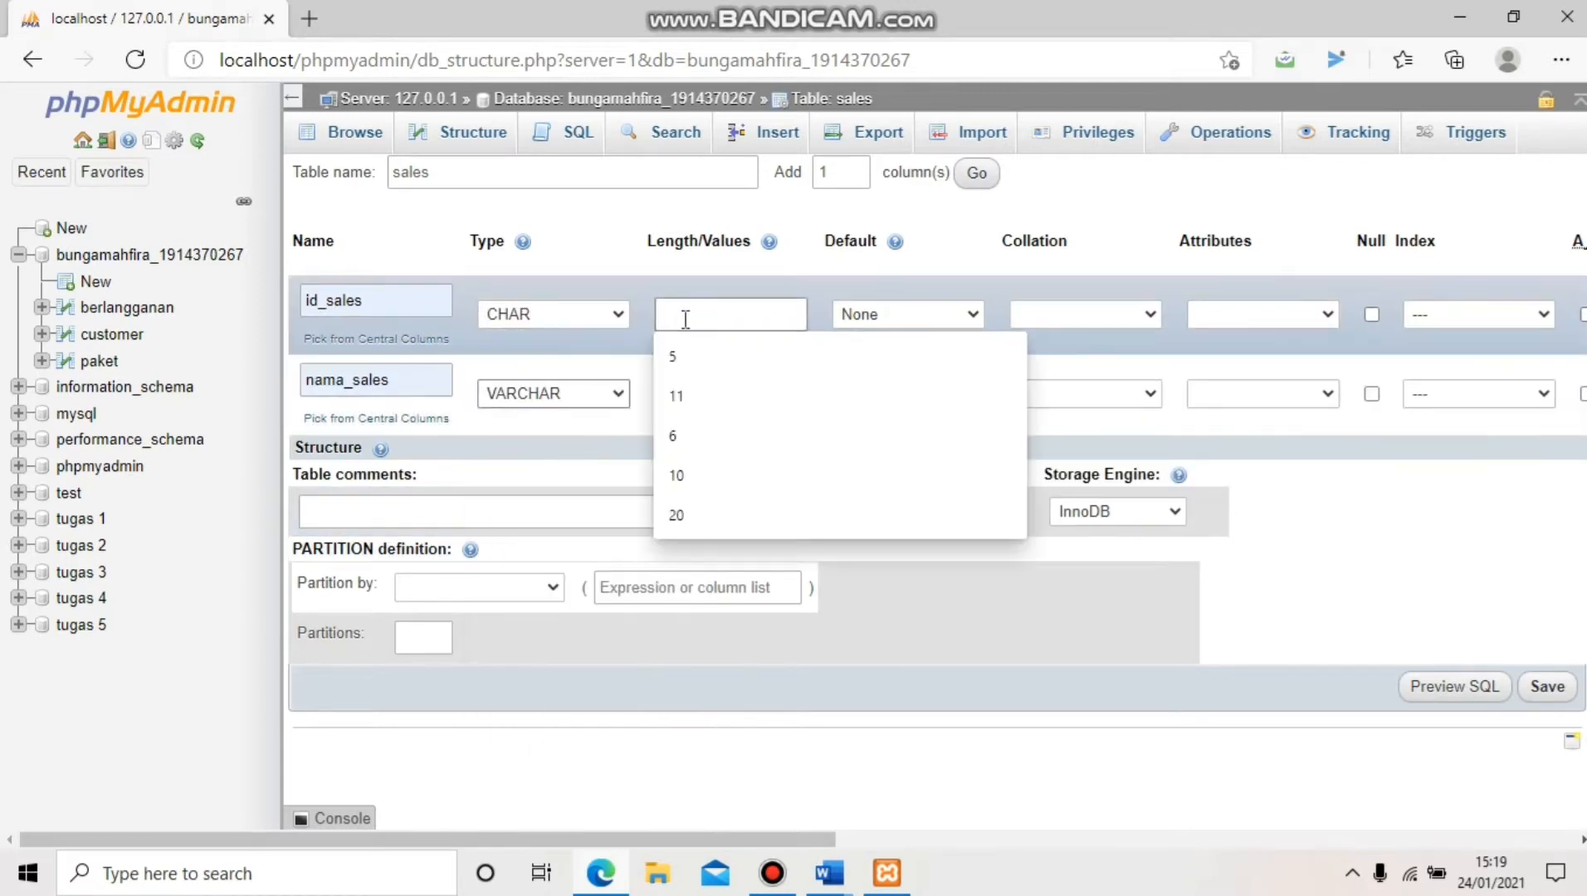
click(689, 349)
click(694, 397)
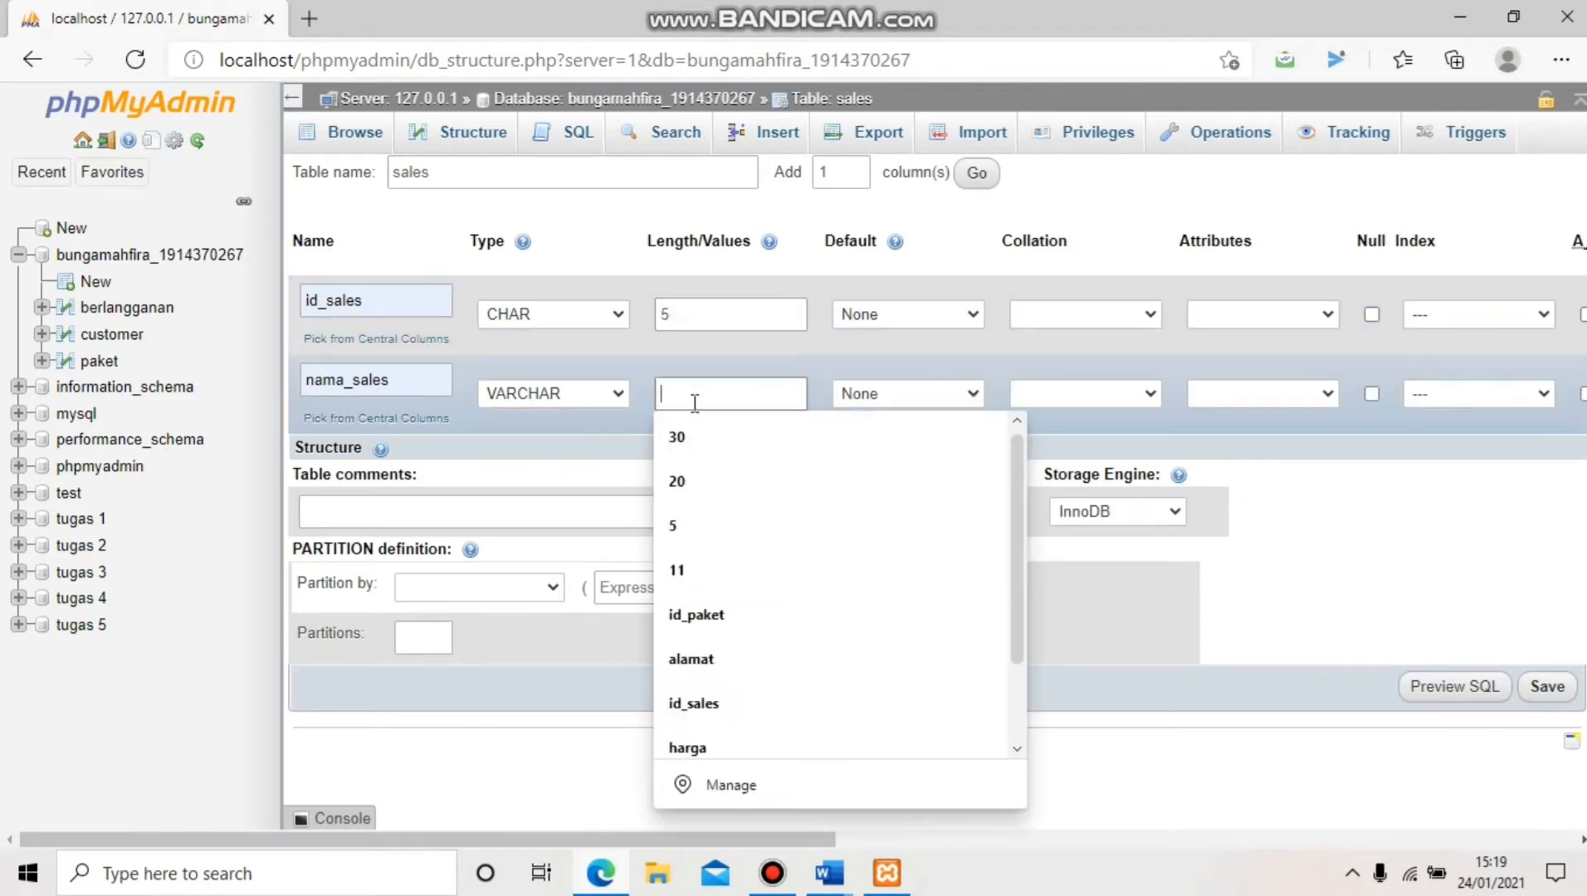
text(20)
click(703, 445)
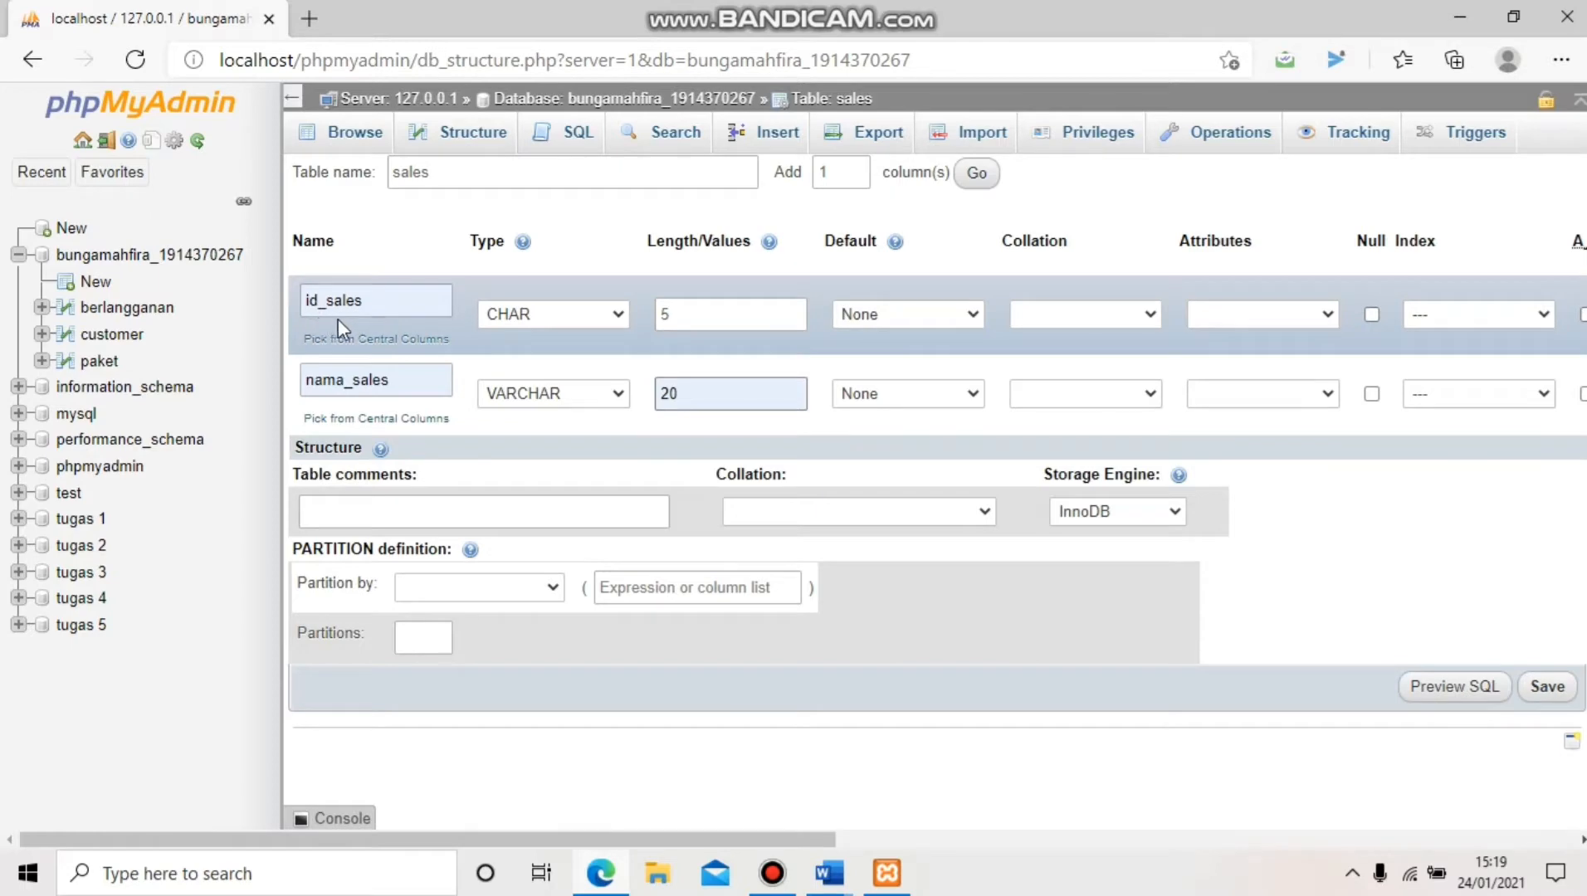
Make id_sales the PRIMARY key with size 5 and save the sales table
click(1444, 312)
click(1465, 358)
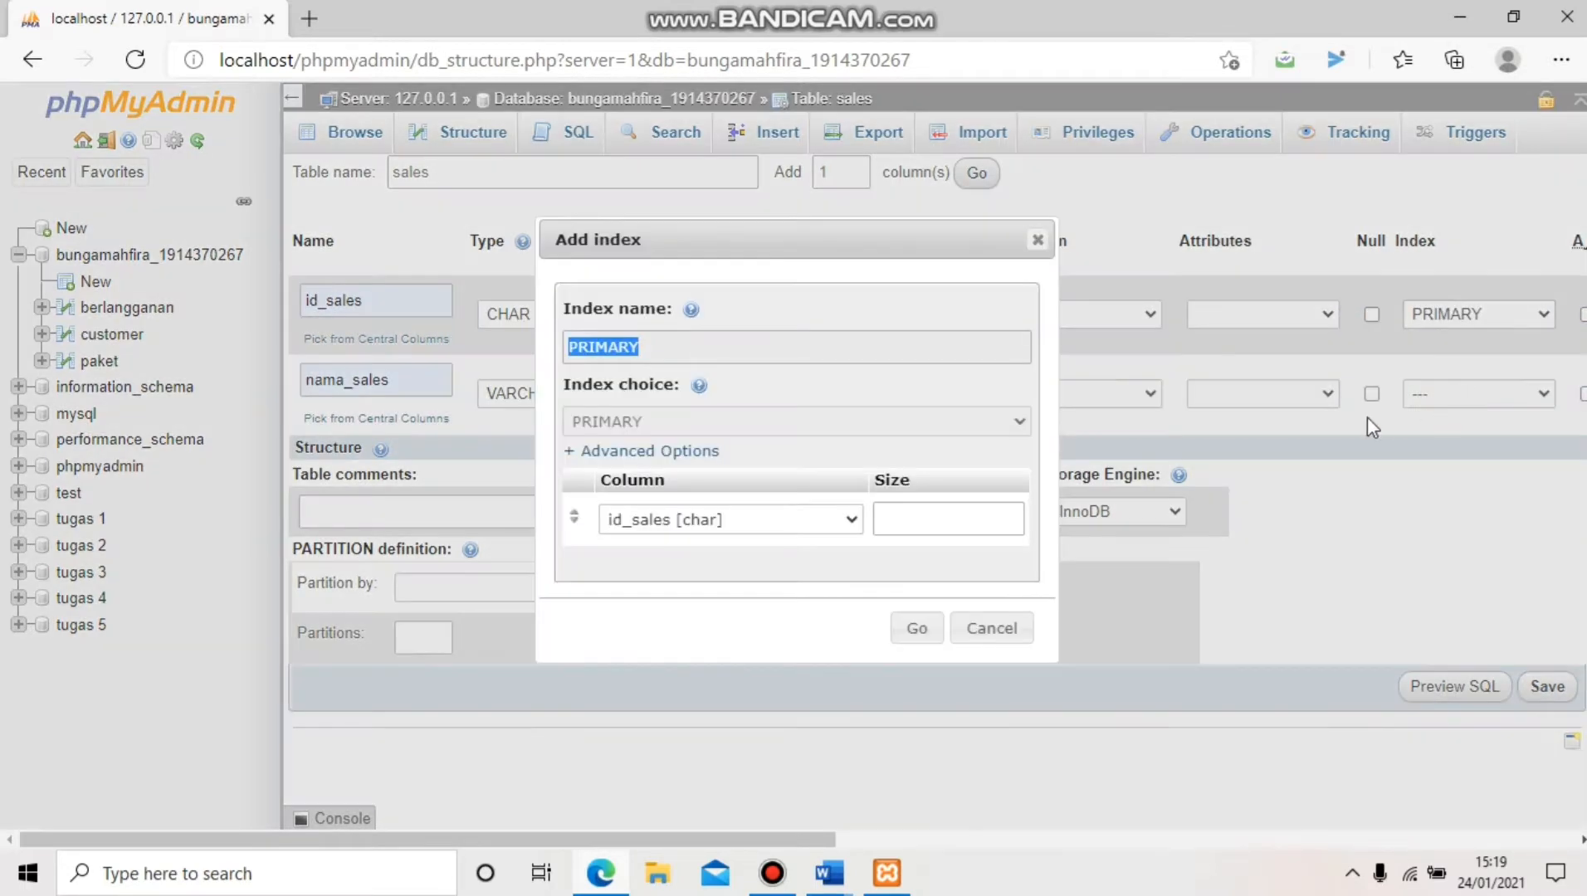
click(977, 523)
text(5)
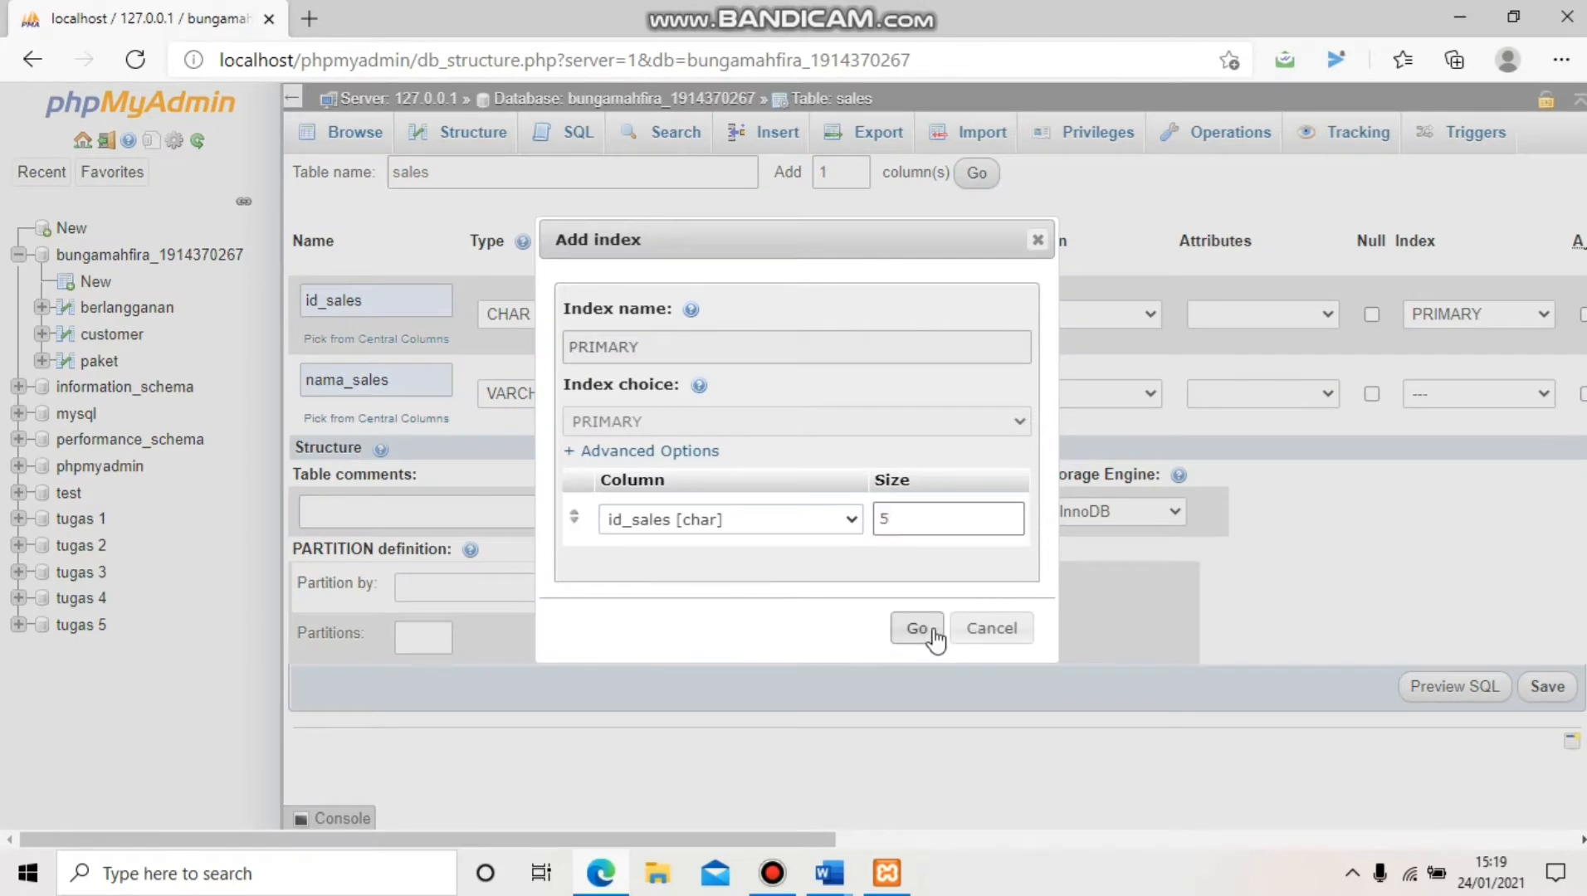
click(934, 635)
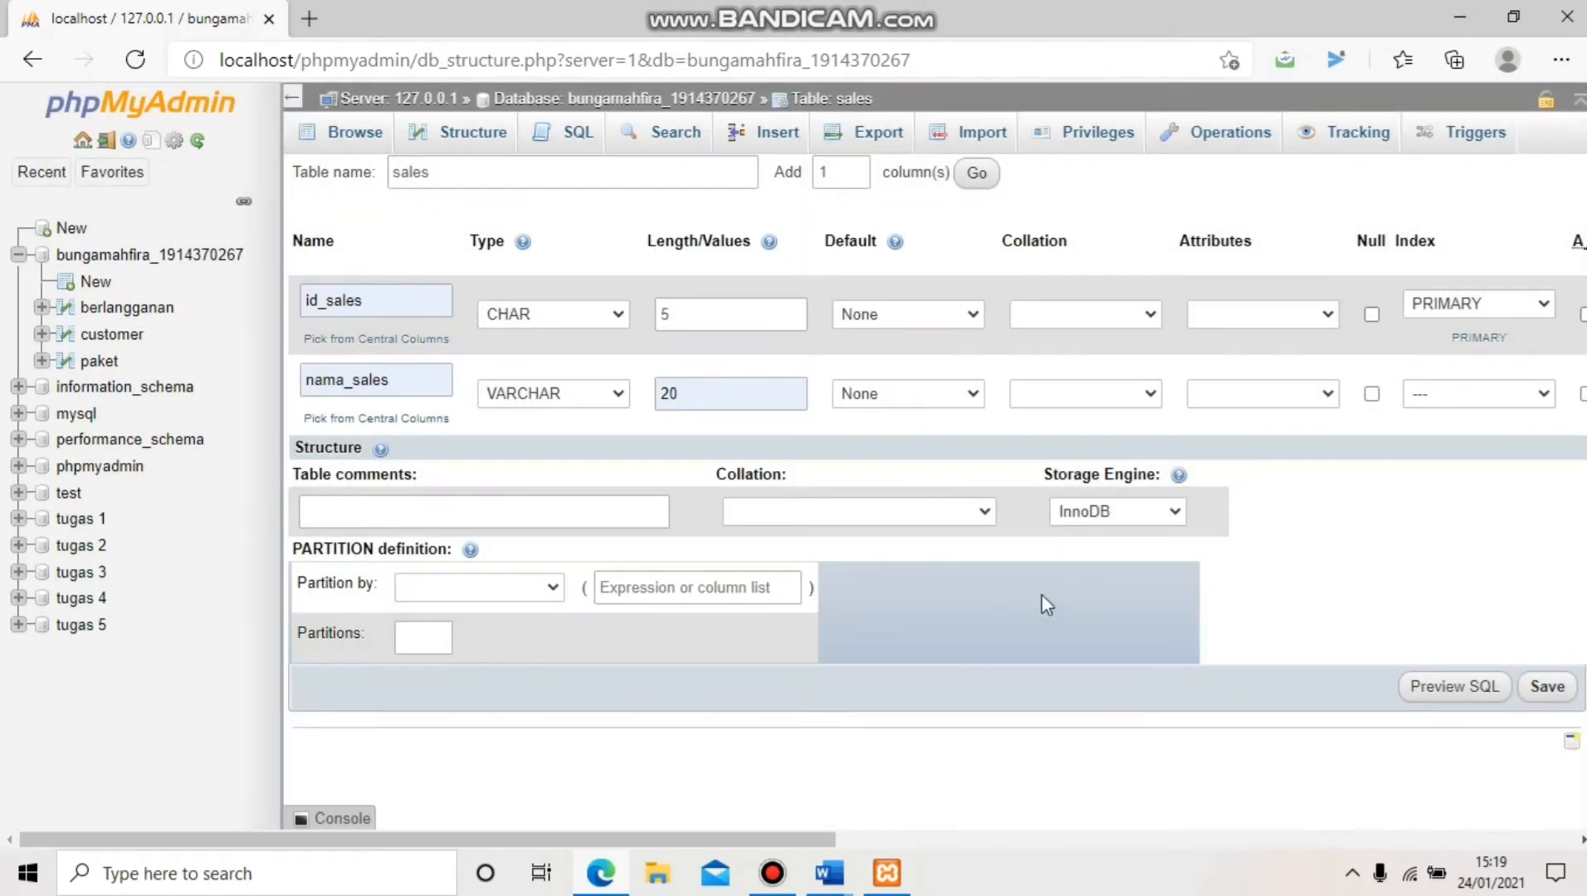
click(1546, 688)
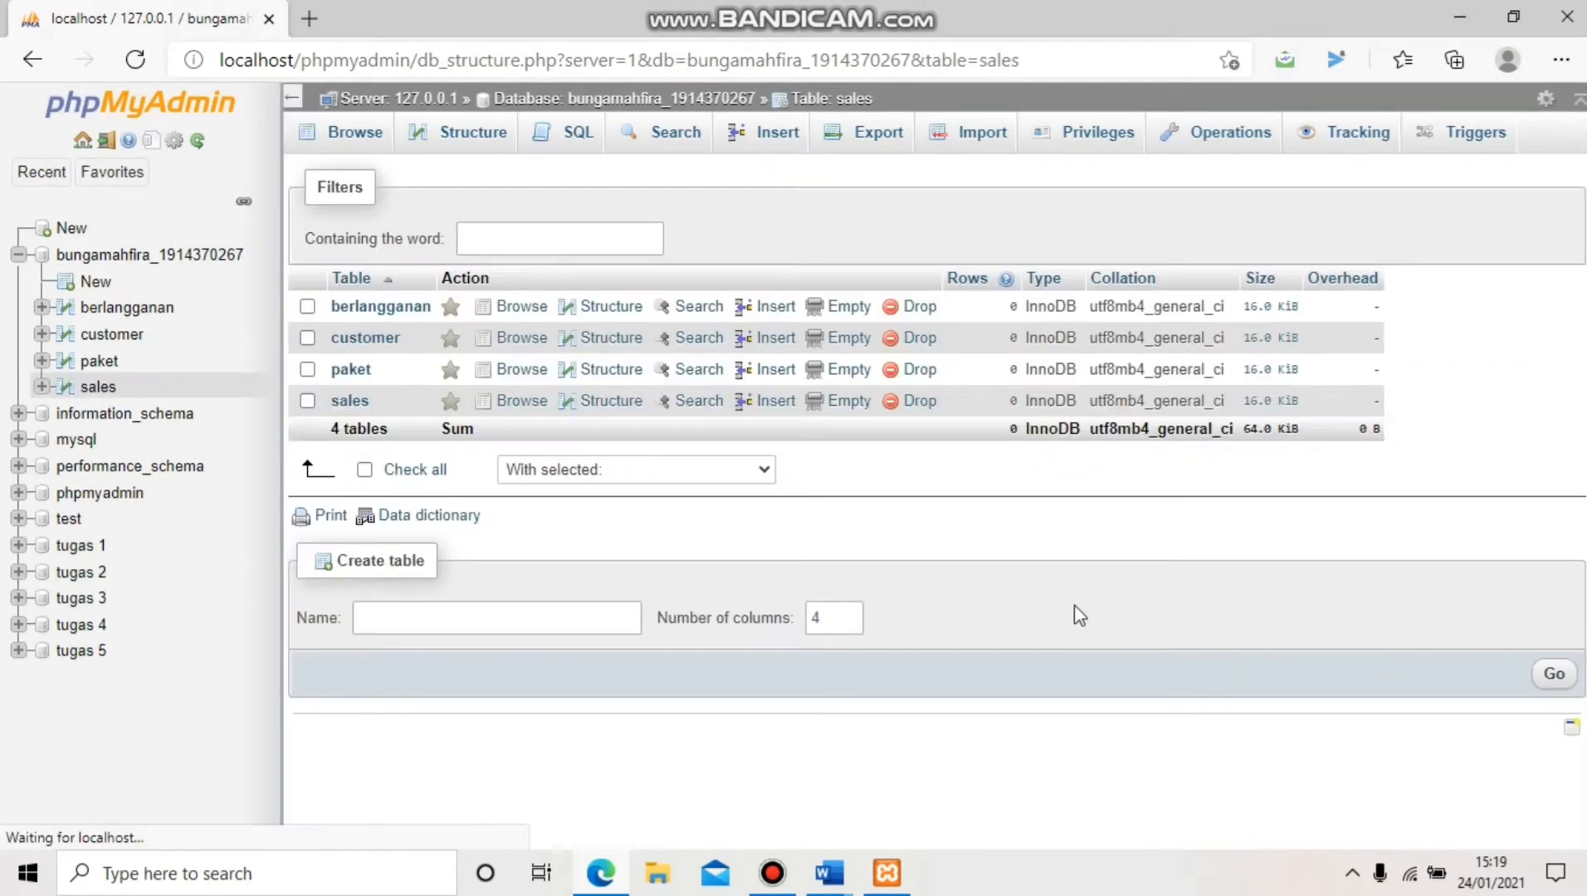
Go back to the table list and open the berlangganan table's Structure tab
click(227, 264)
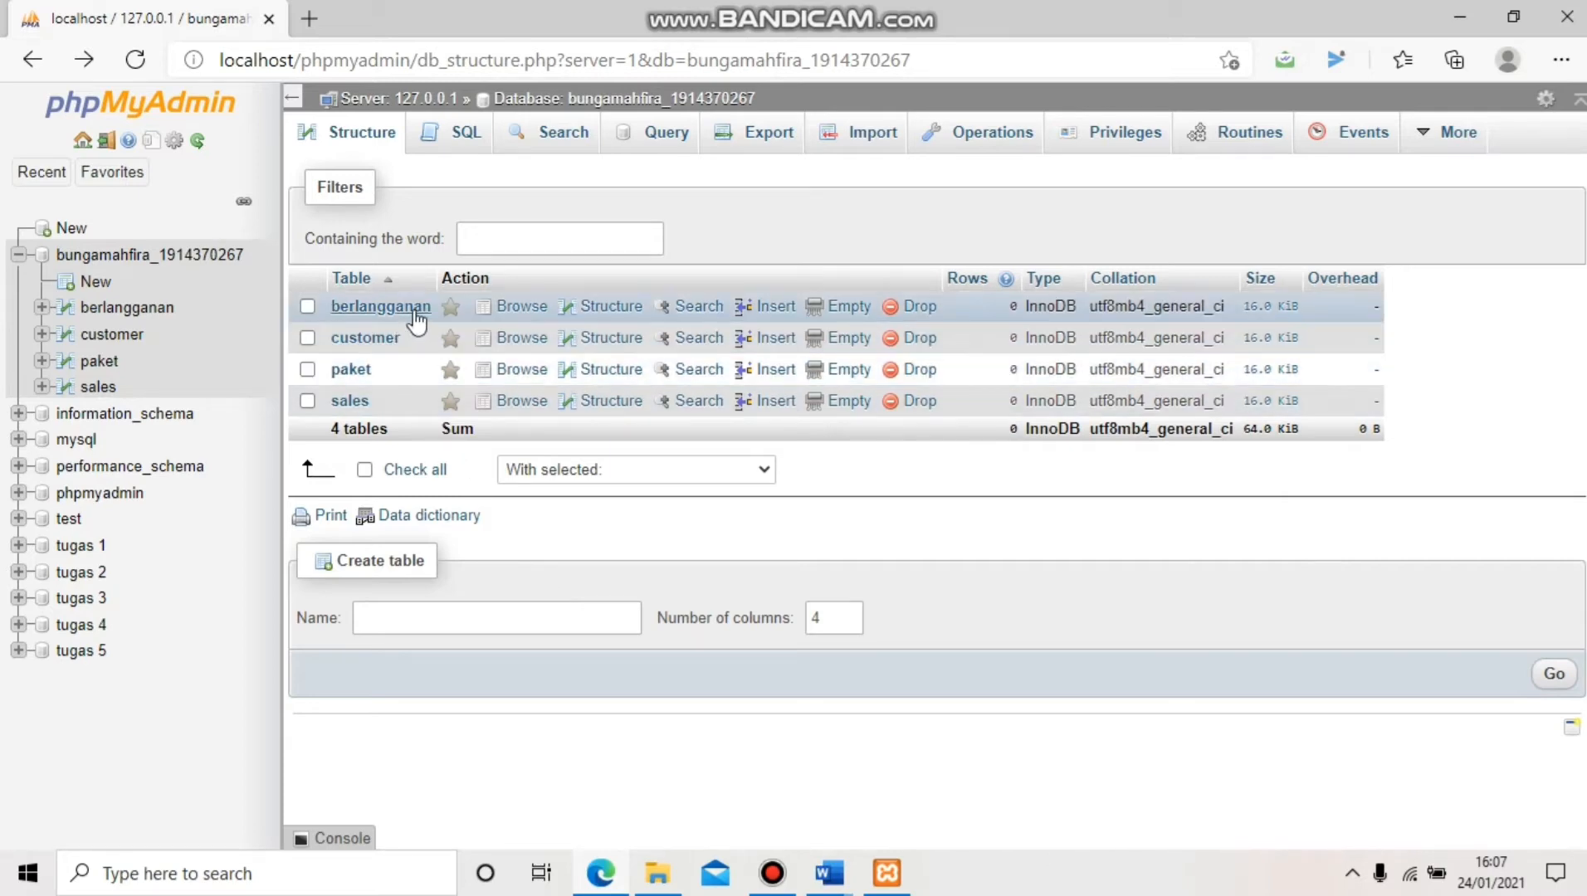
click(381, 306)
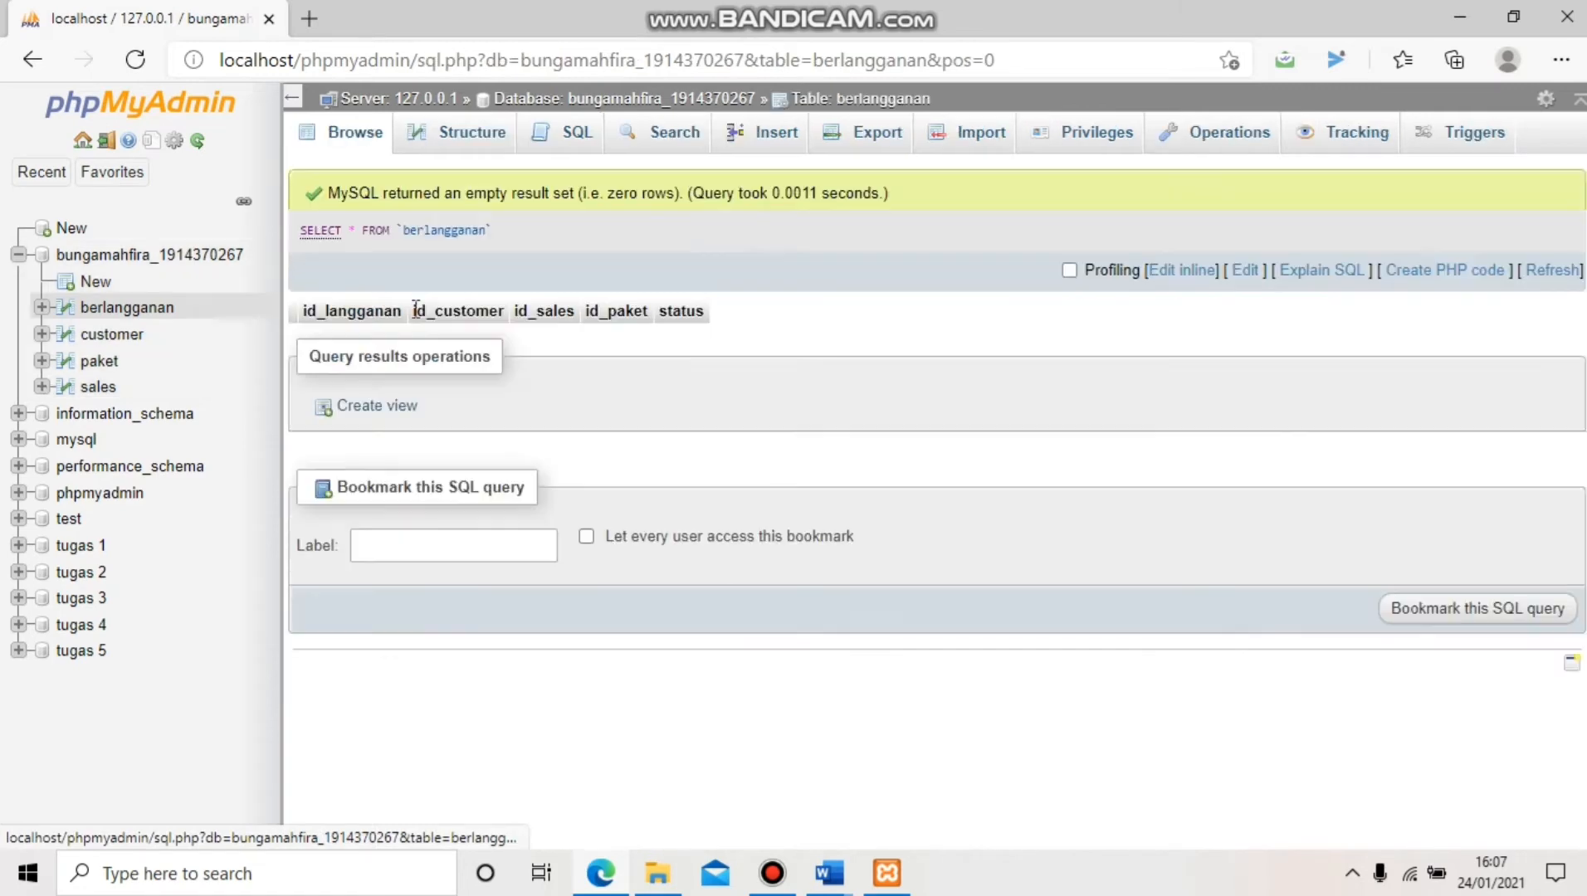
click(468, 152)
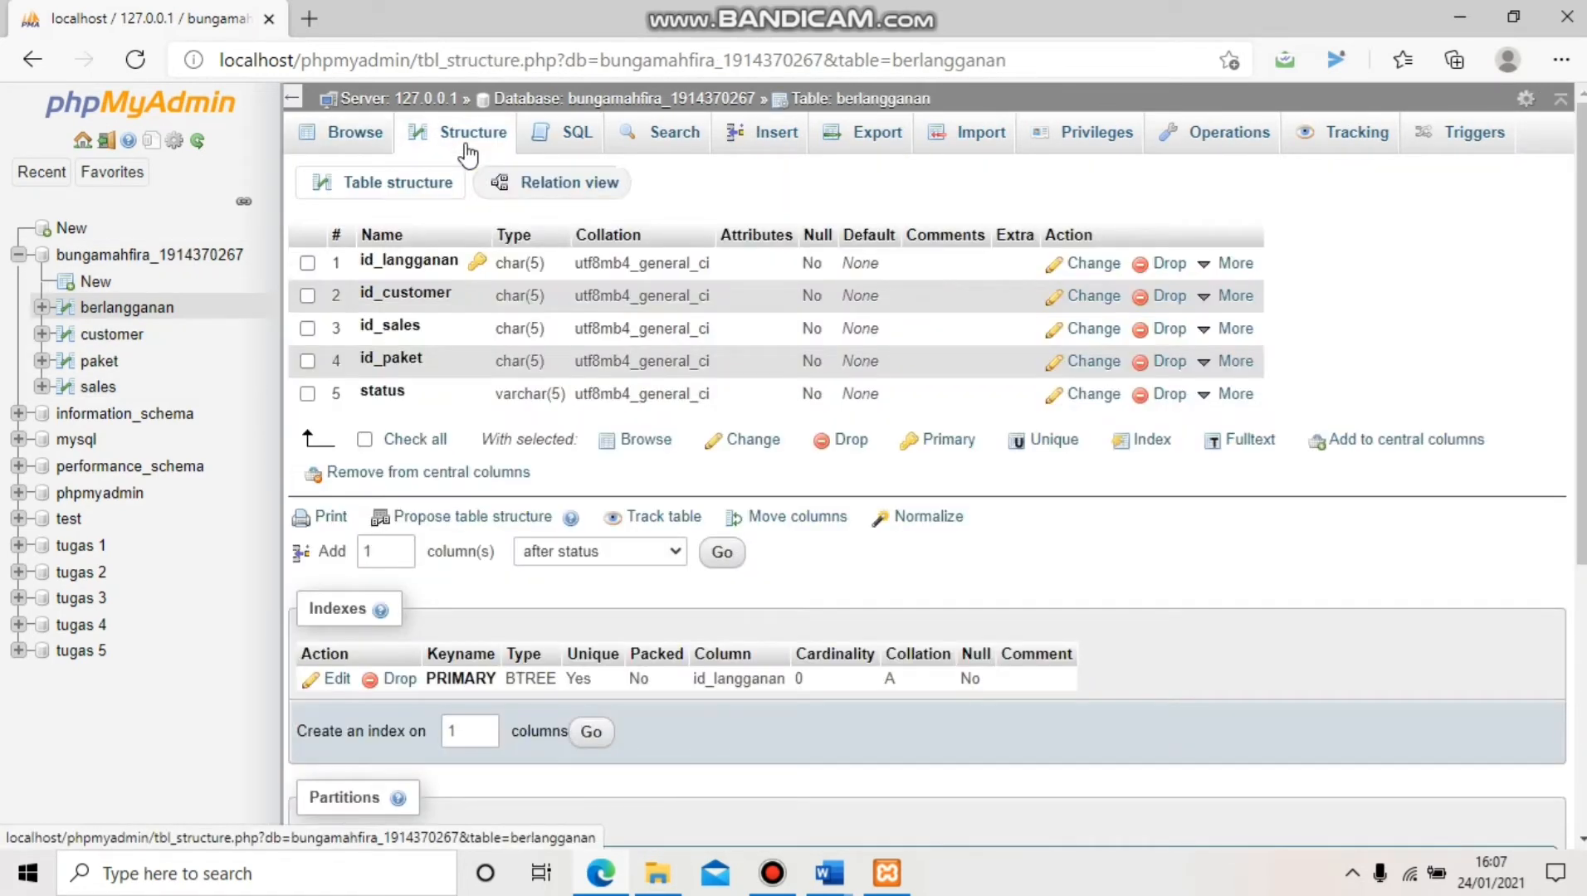
In Relation view, add constraint id_customer_fk linking id_customer to the customer table in the current database
click(578, 204)
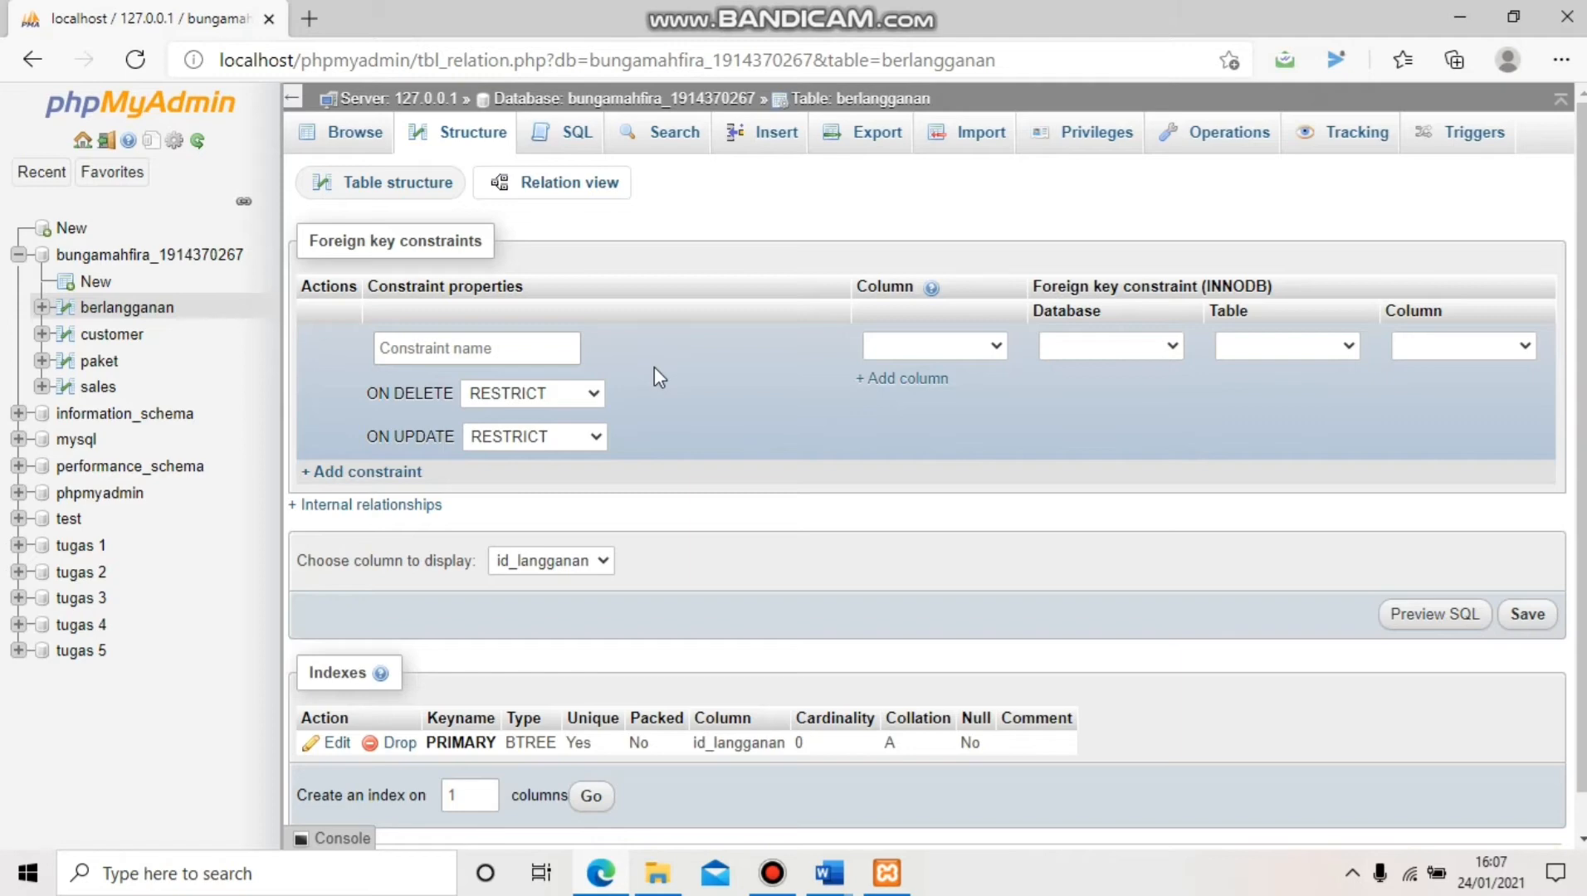
click(548, 344)
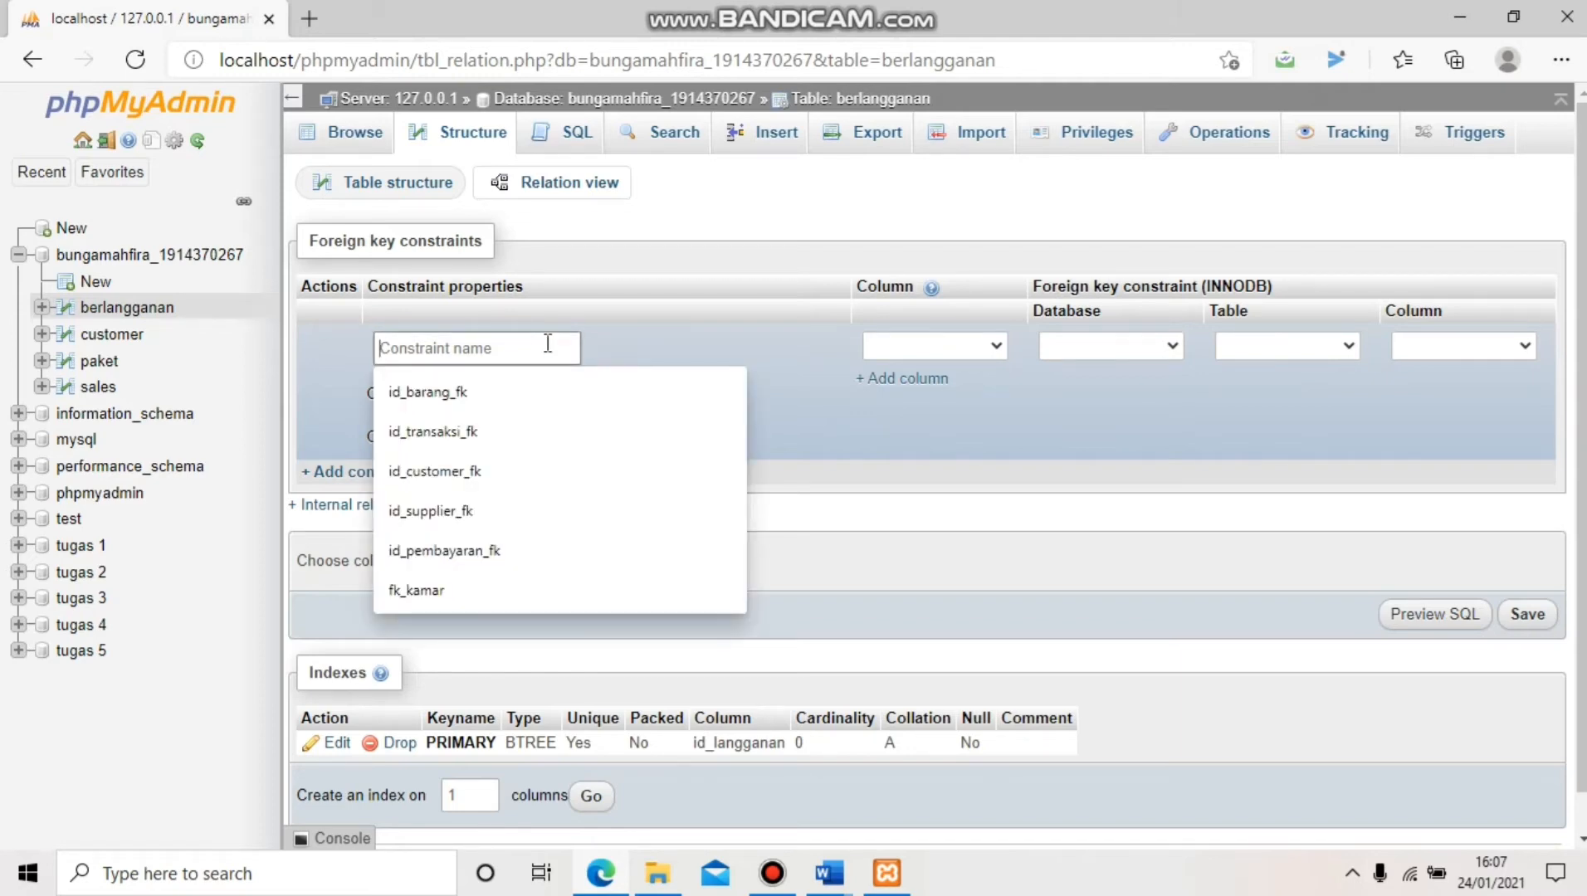
text(i)
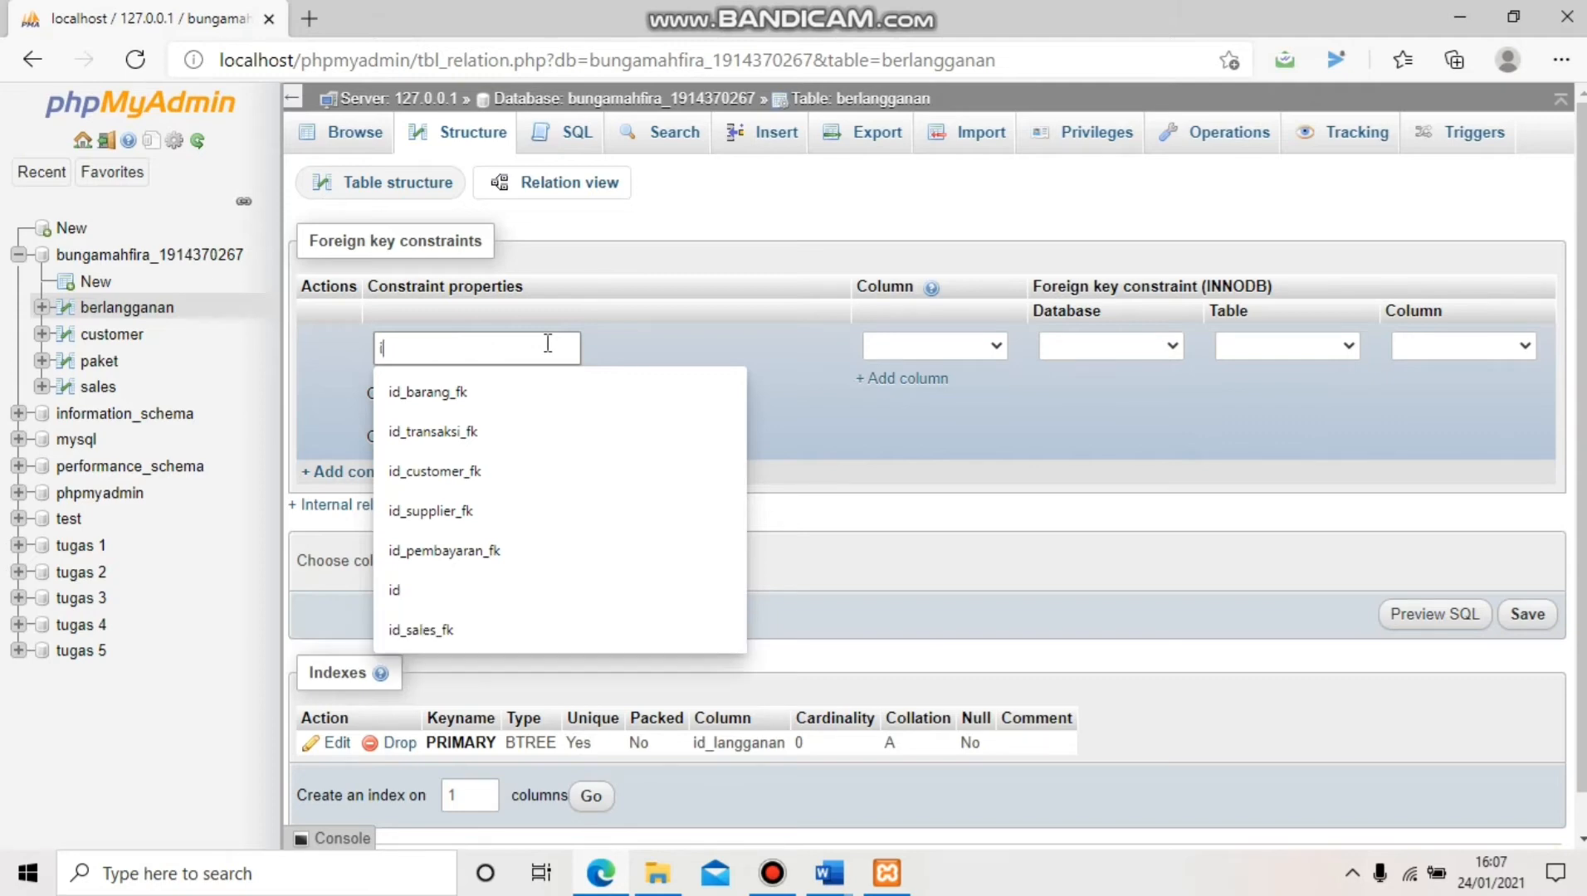
text(d_)
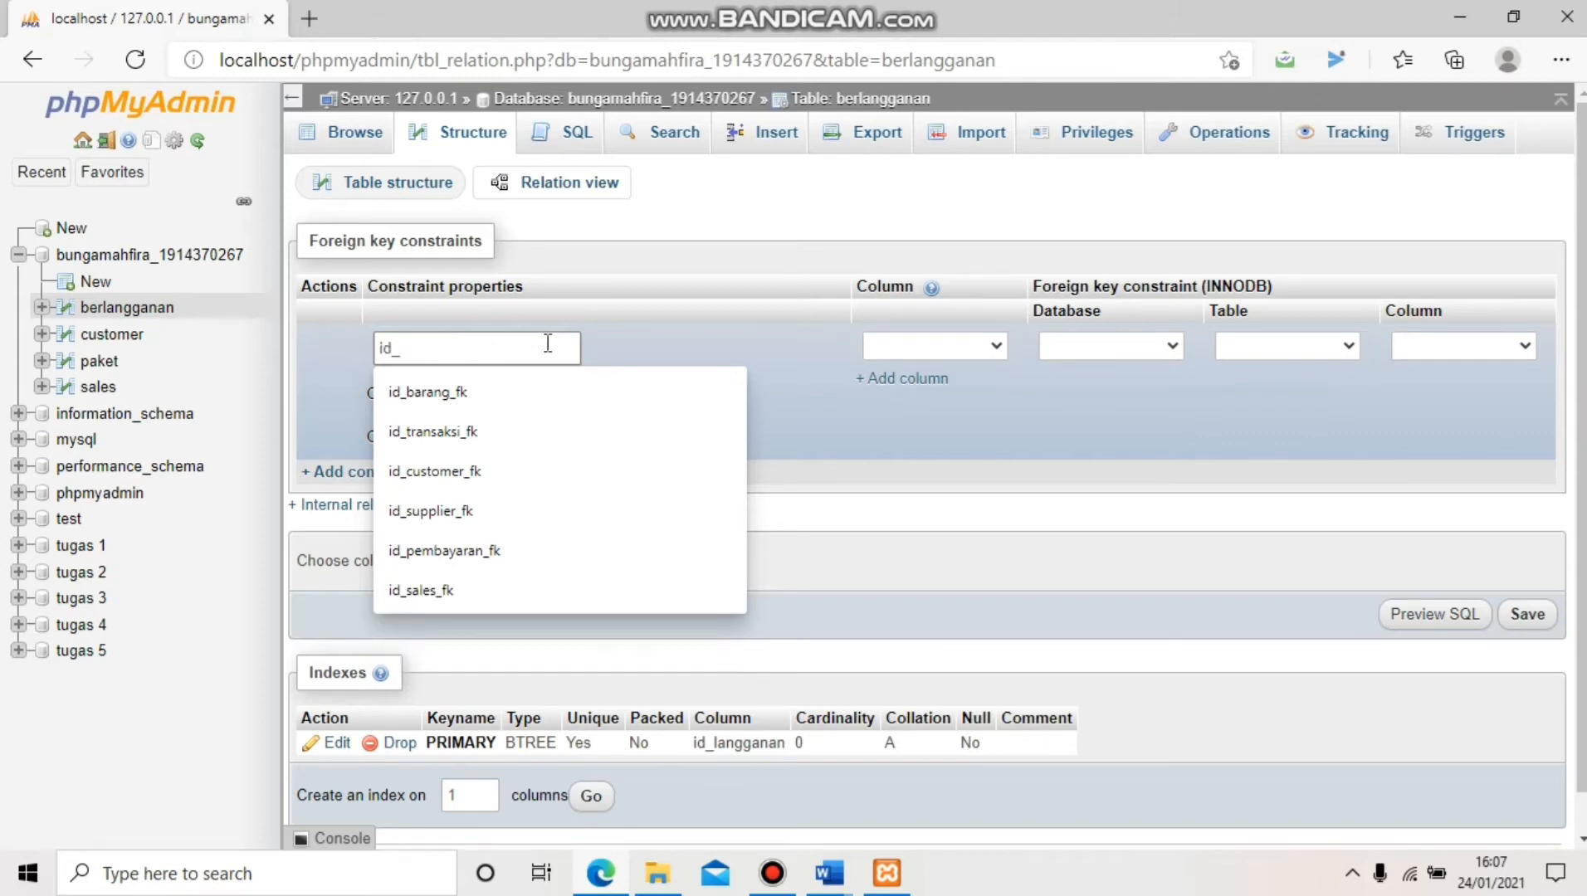
text(cust)
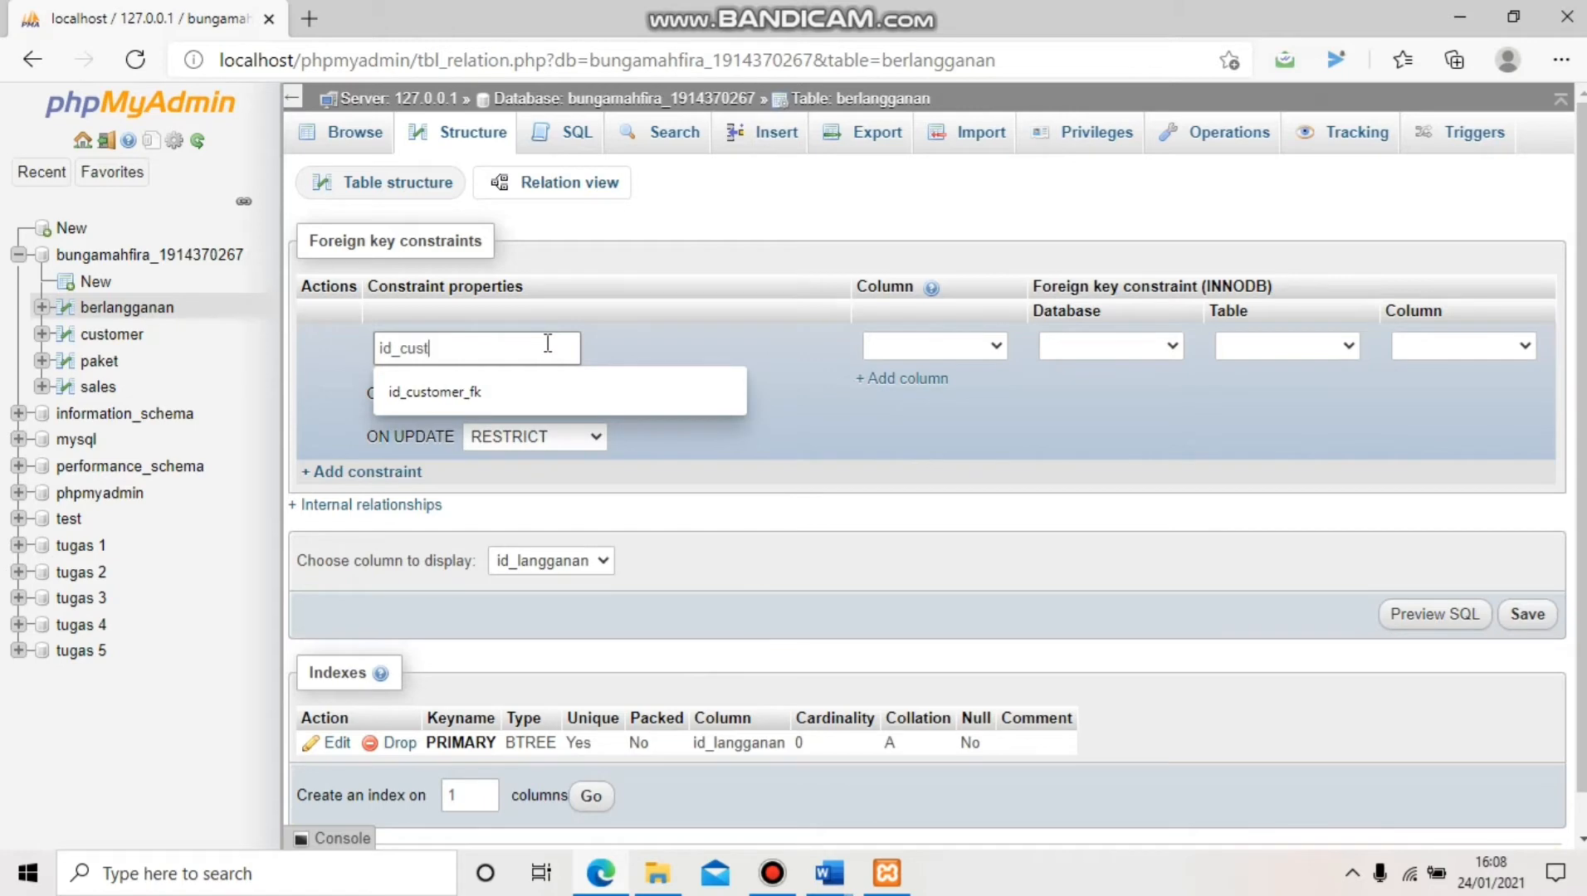
text(omer_fk)
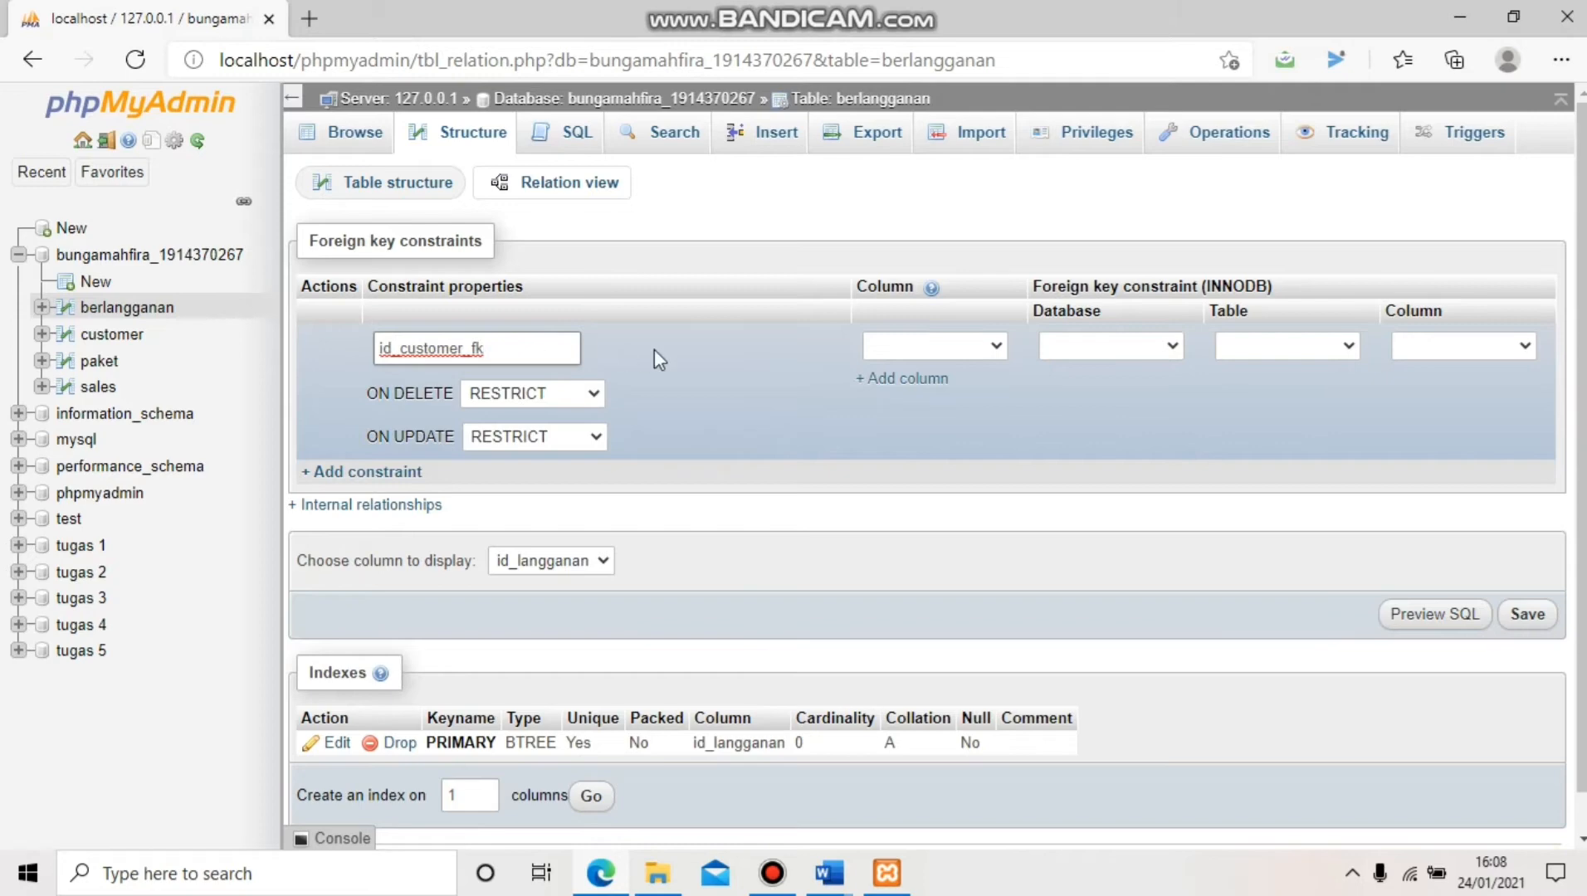
click(936, 350)
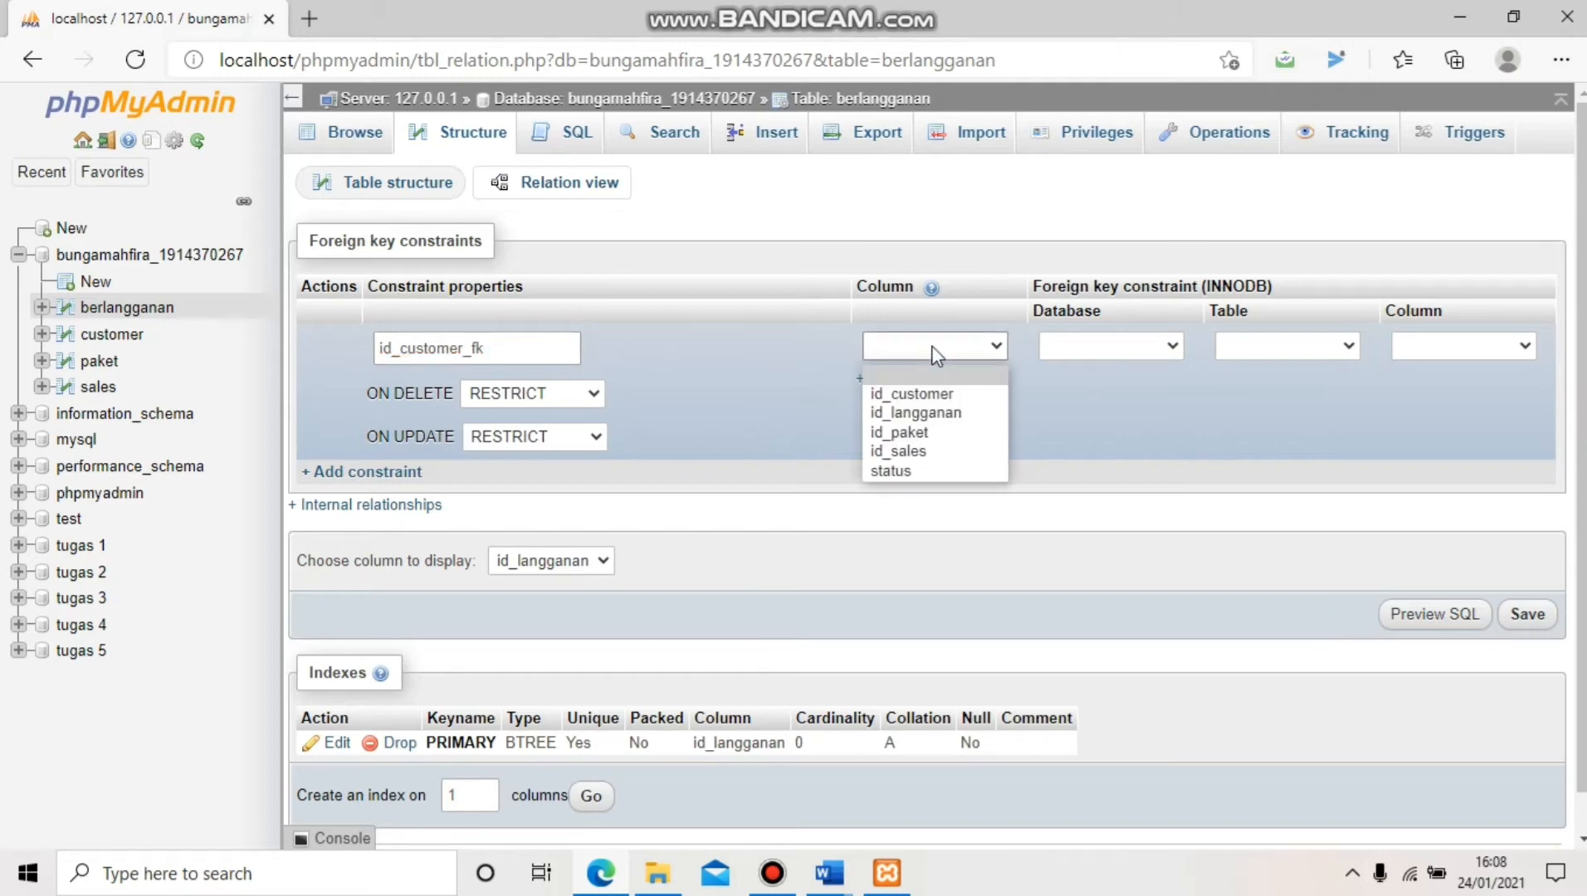
key(Down)
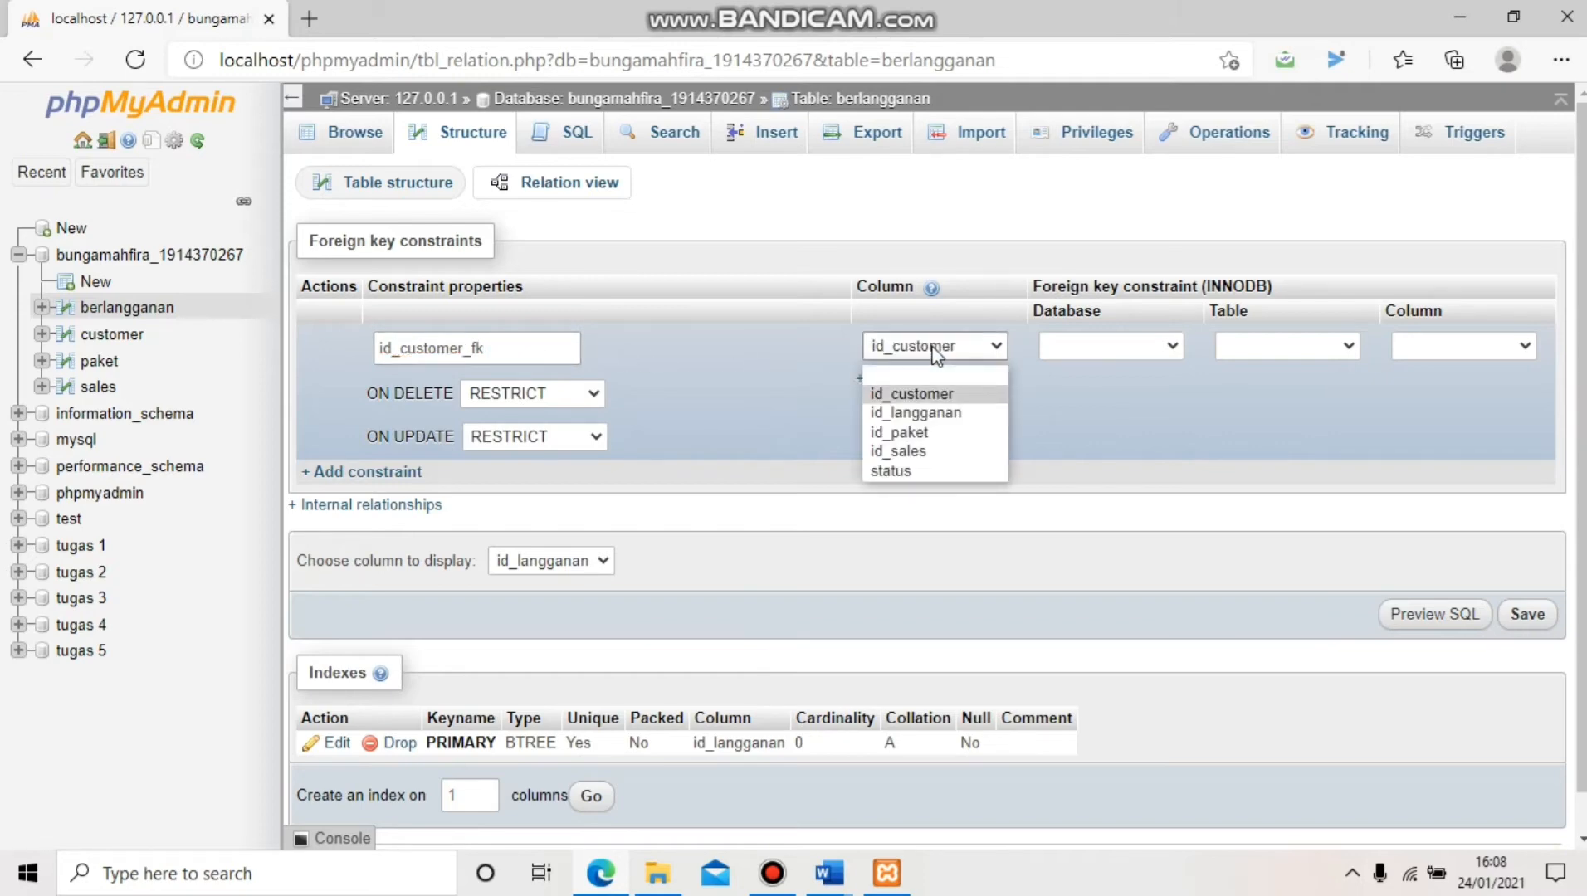
click(1146, 353)
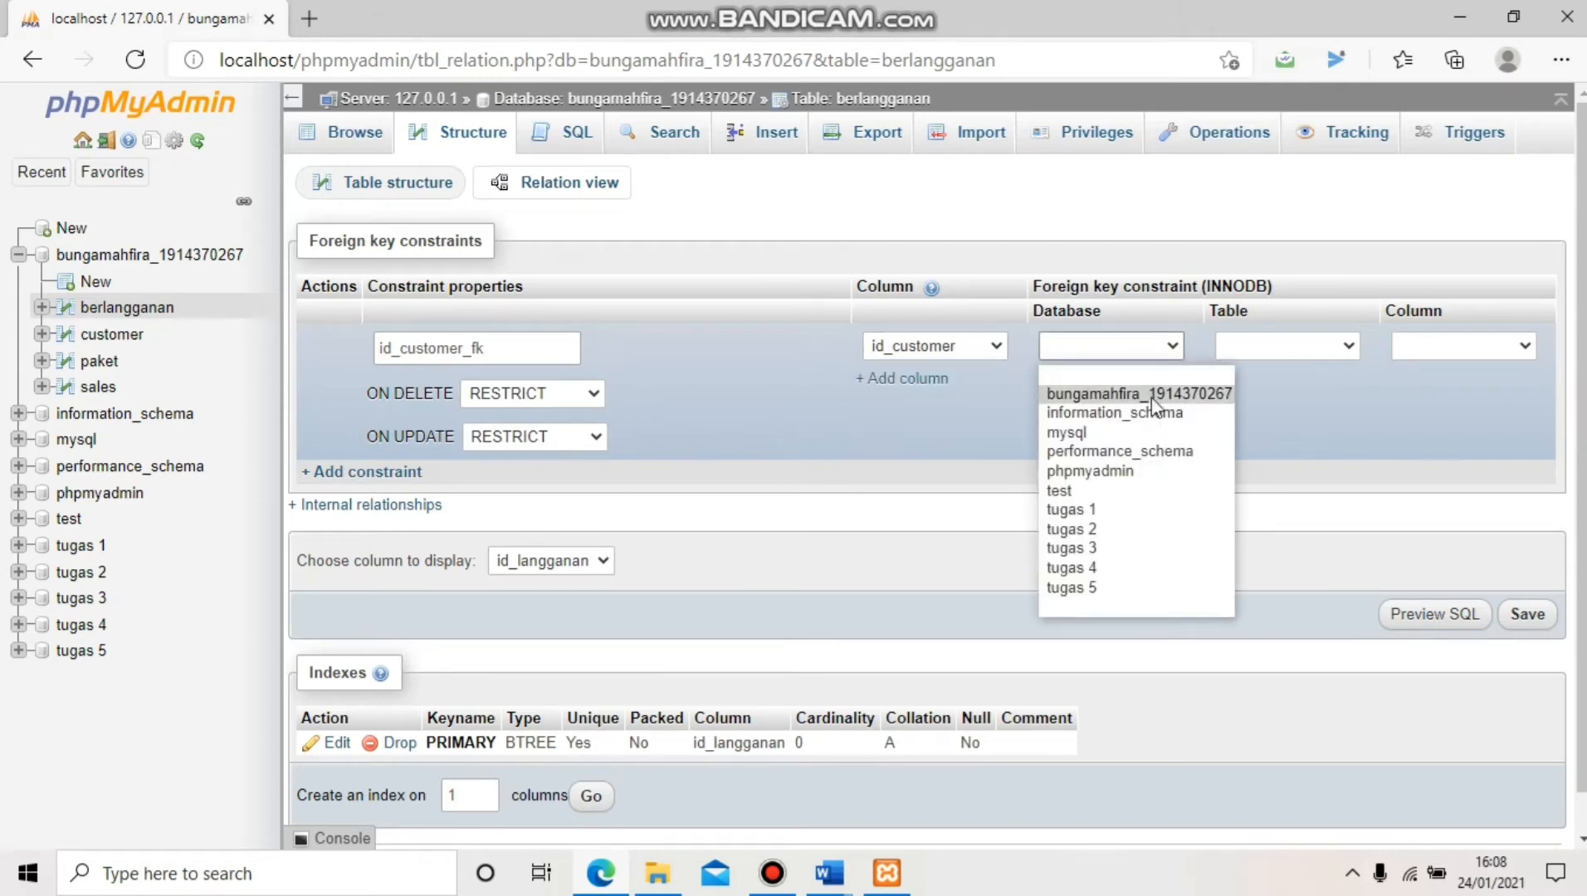
click(1139, 394)
click(1263, 345)
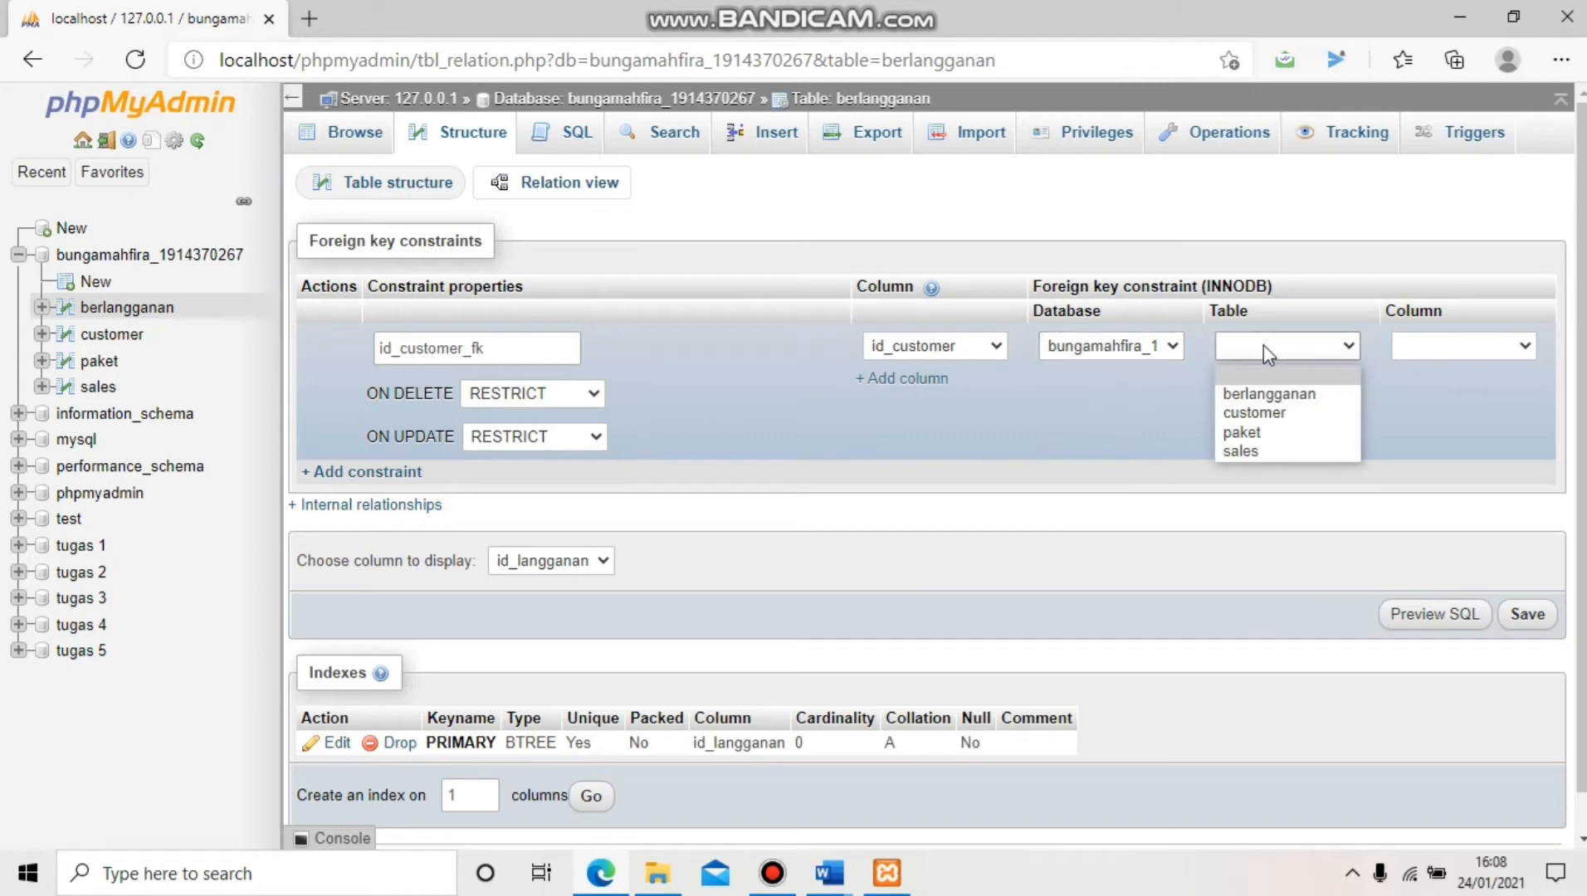
click(1269, 410)
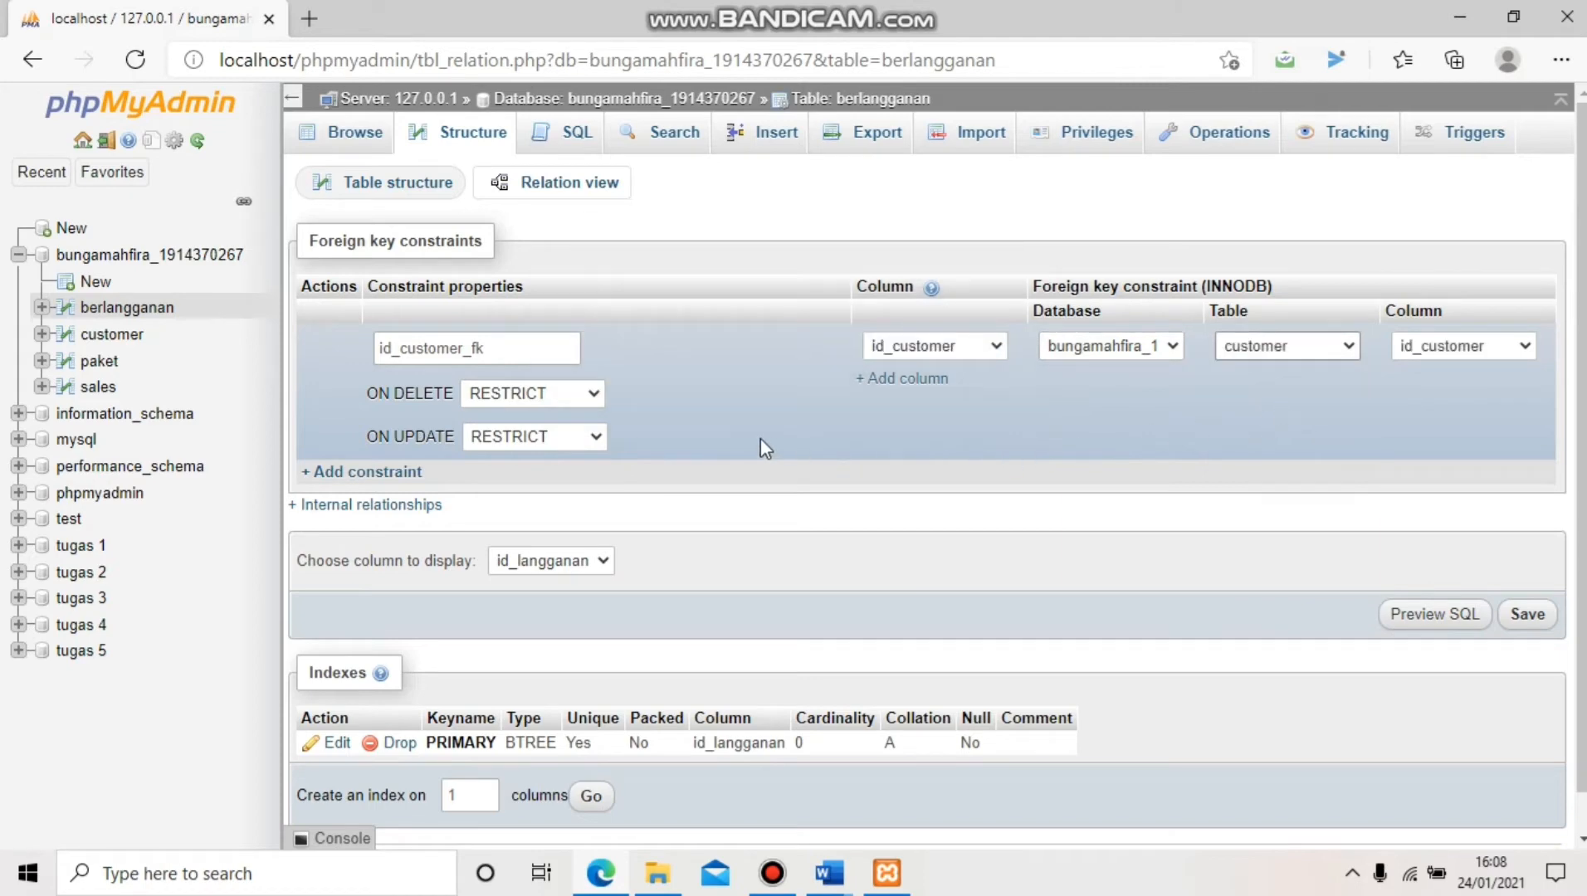
Set ON DELETE and ON UPDATE to CASCADE for id_customer_fk
click(585, 395)
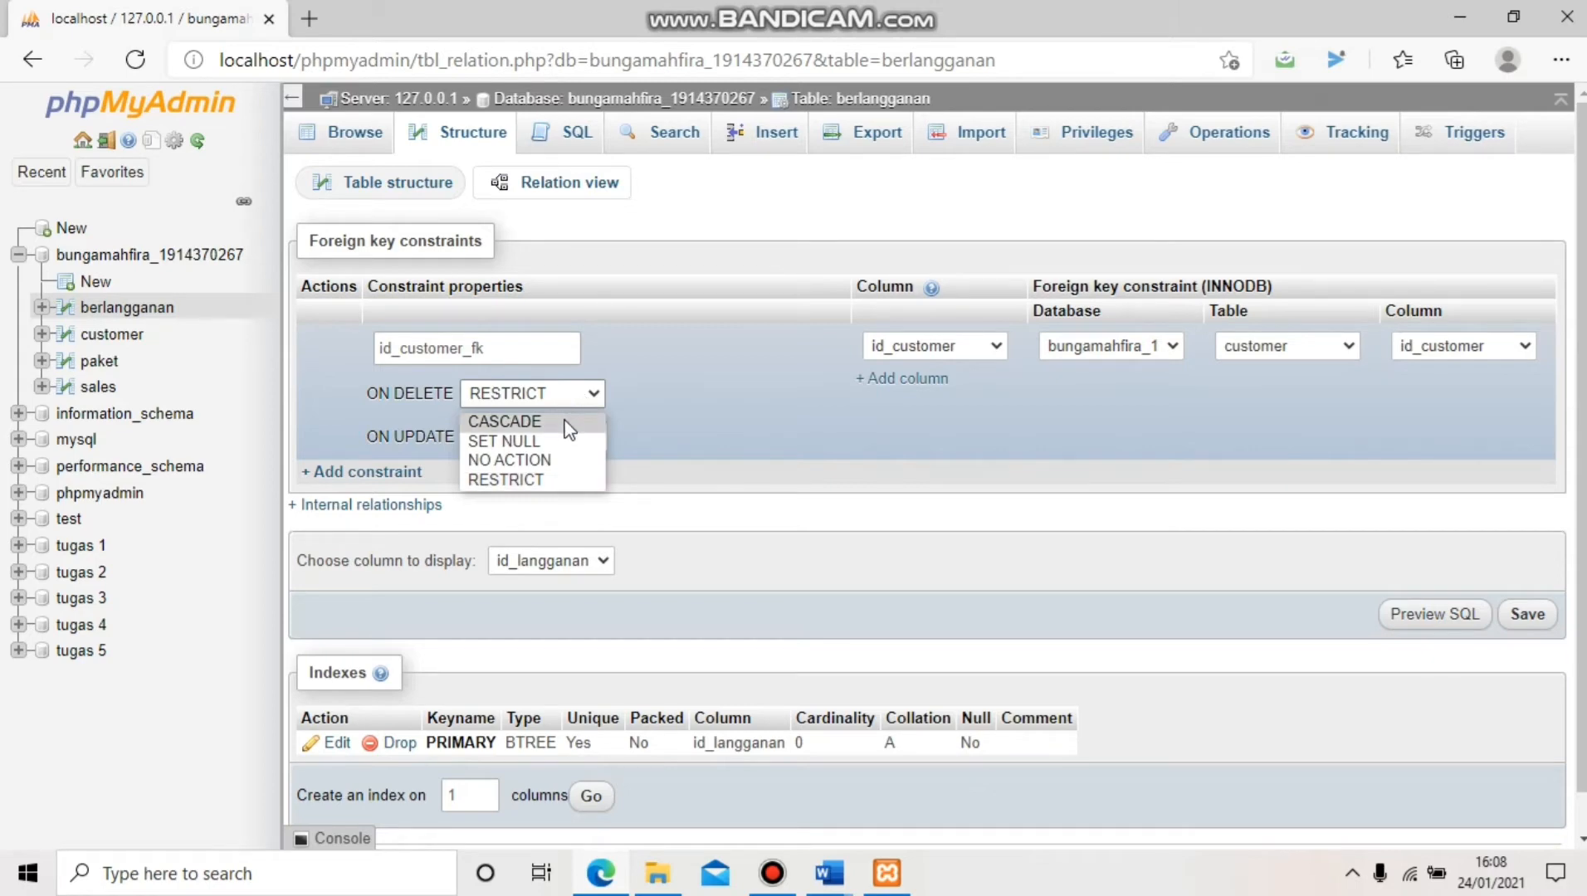
click(569, 423)
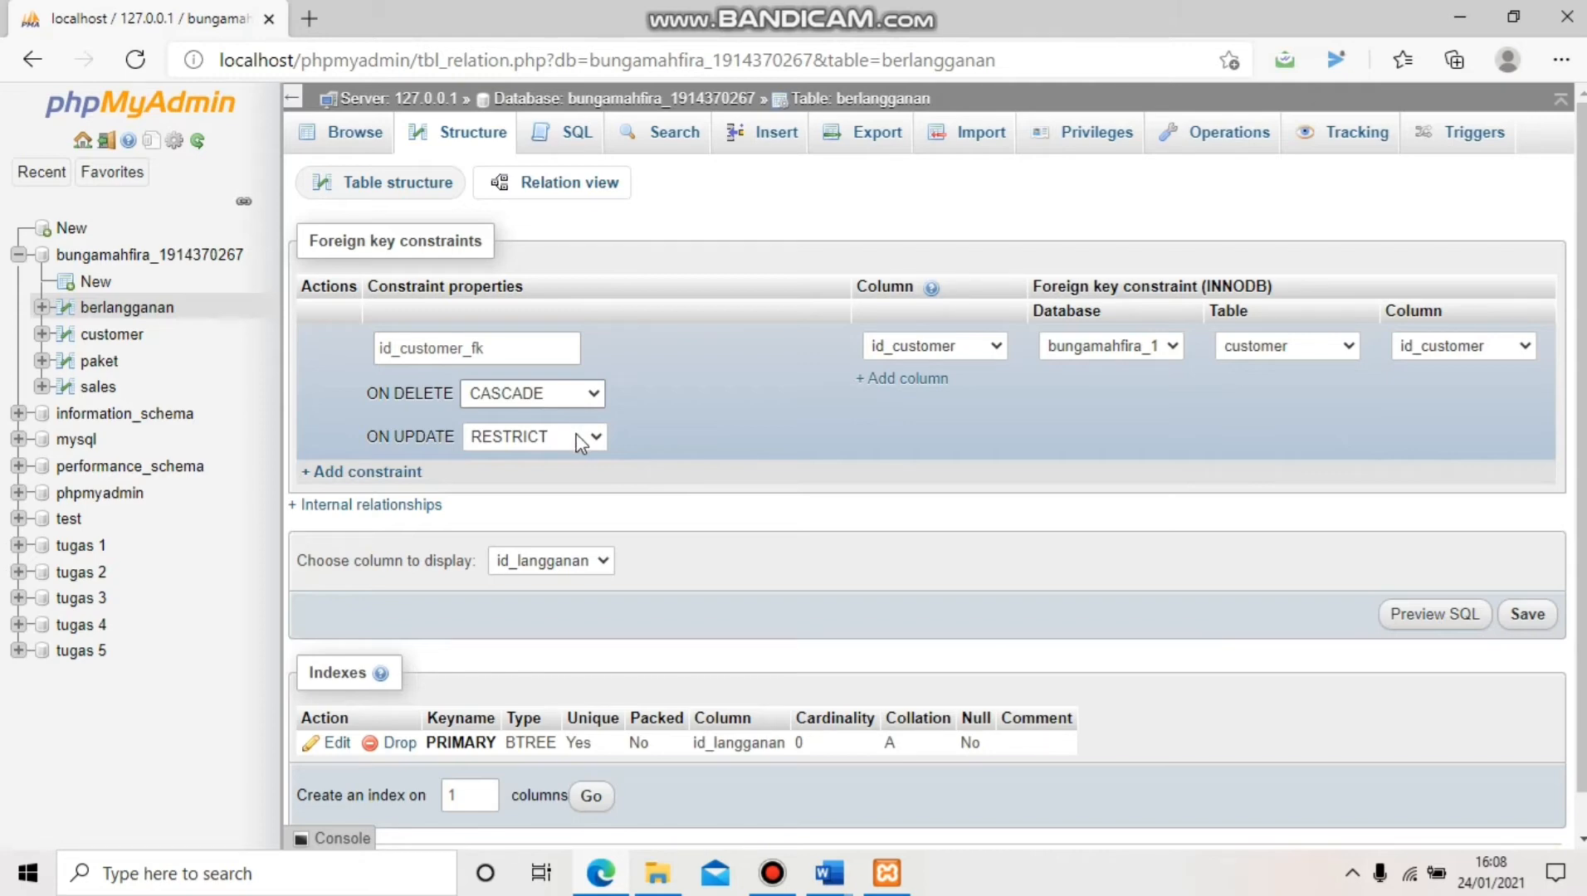
click(580, 443)
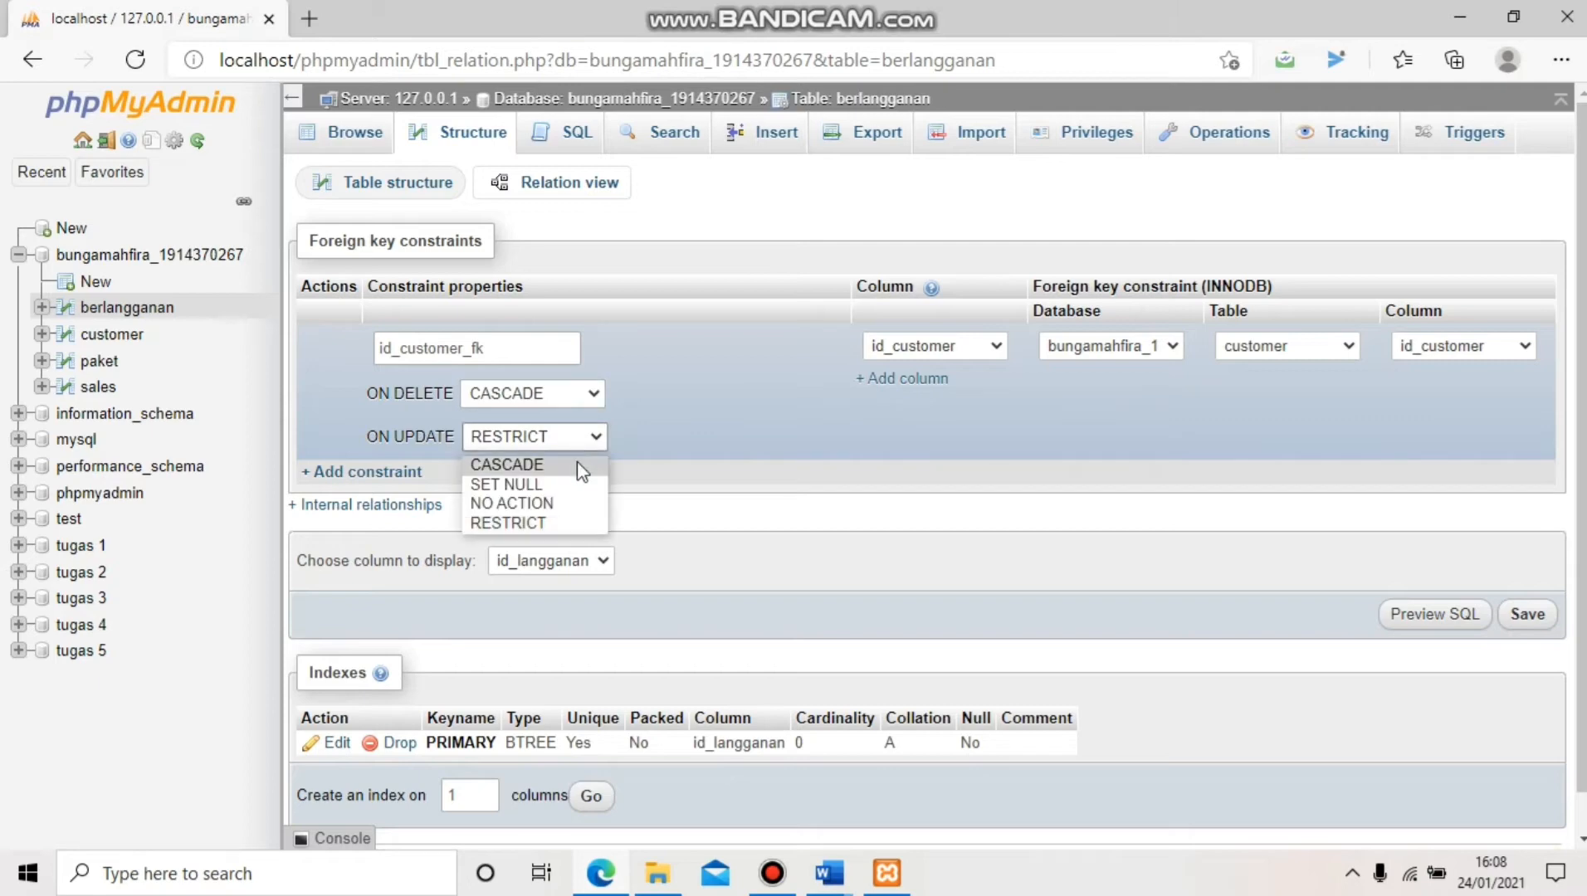
click(577, 462)
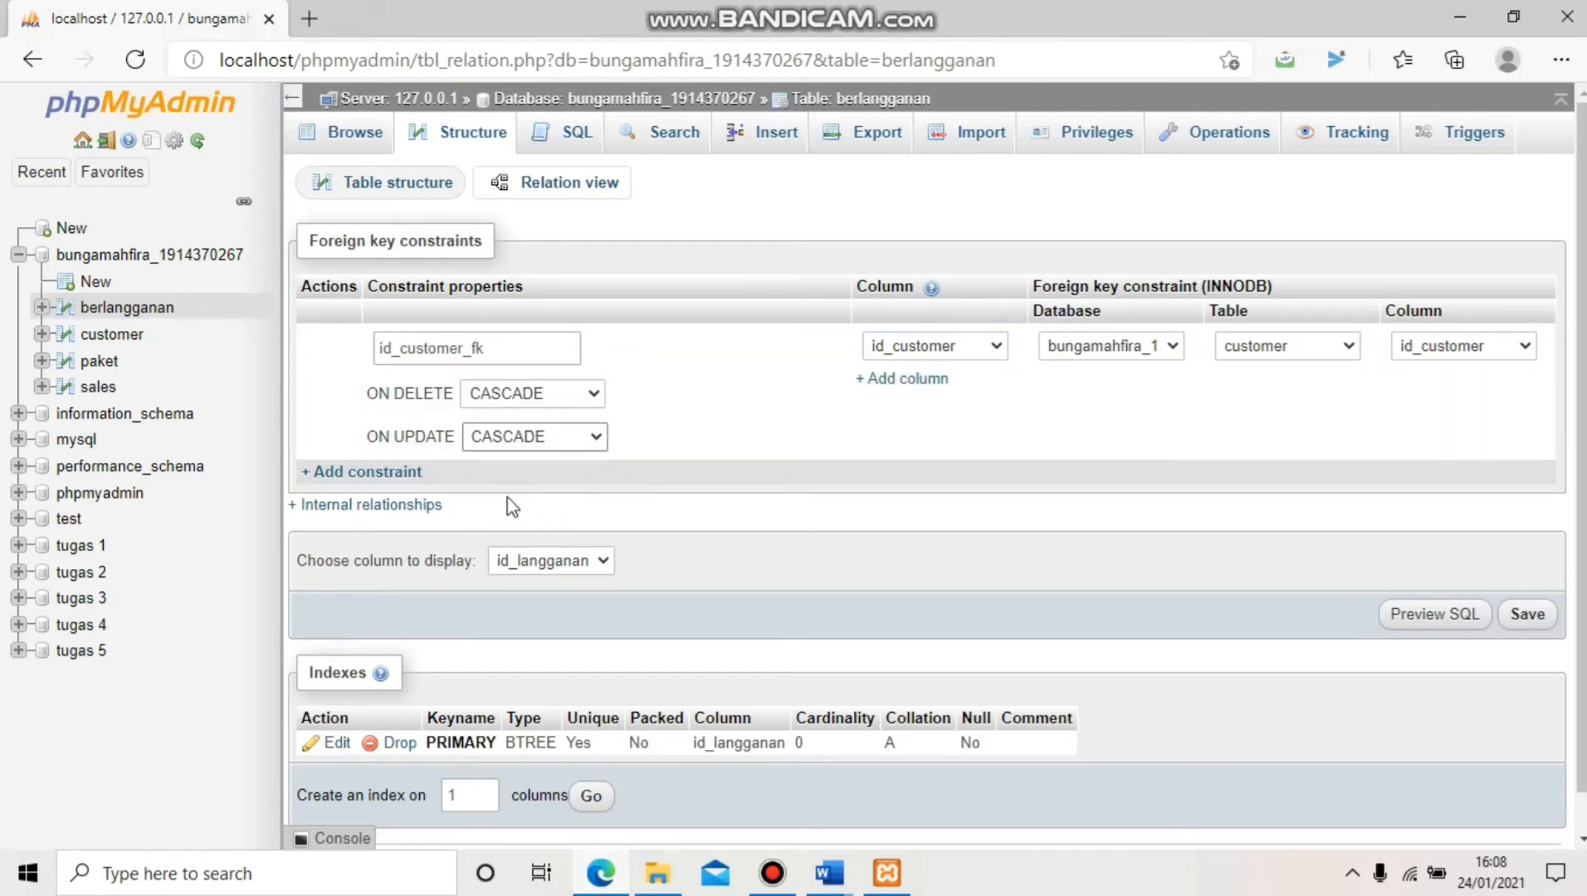
Add constraint id_paket_fk linking id_paket to the paket table in the current database
click(387, 479)
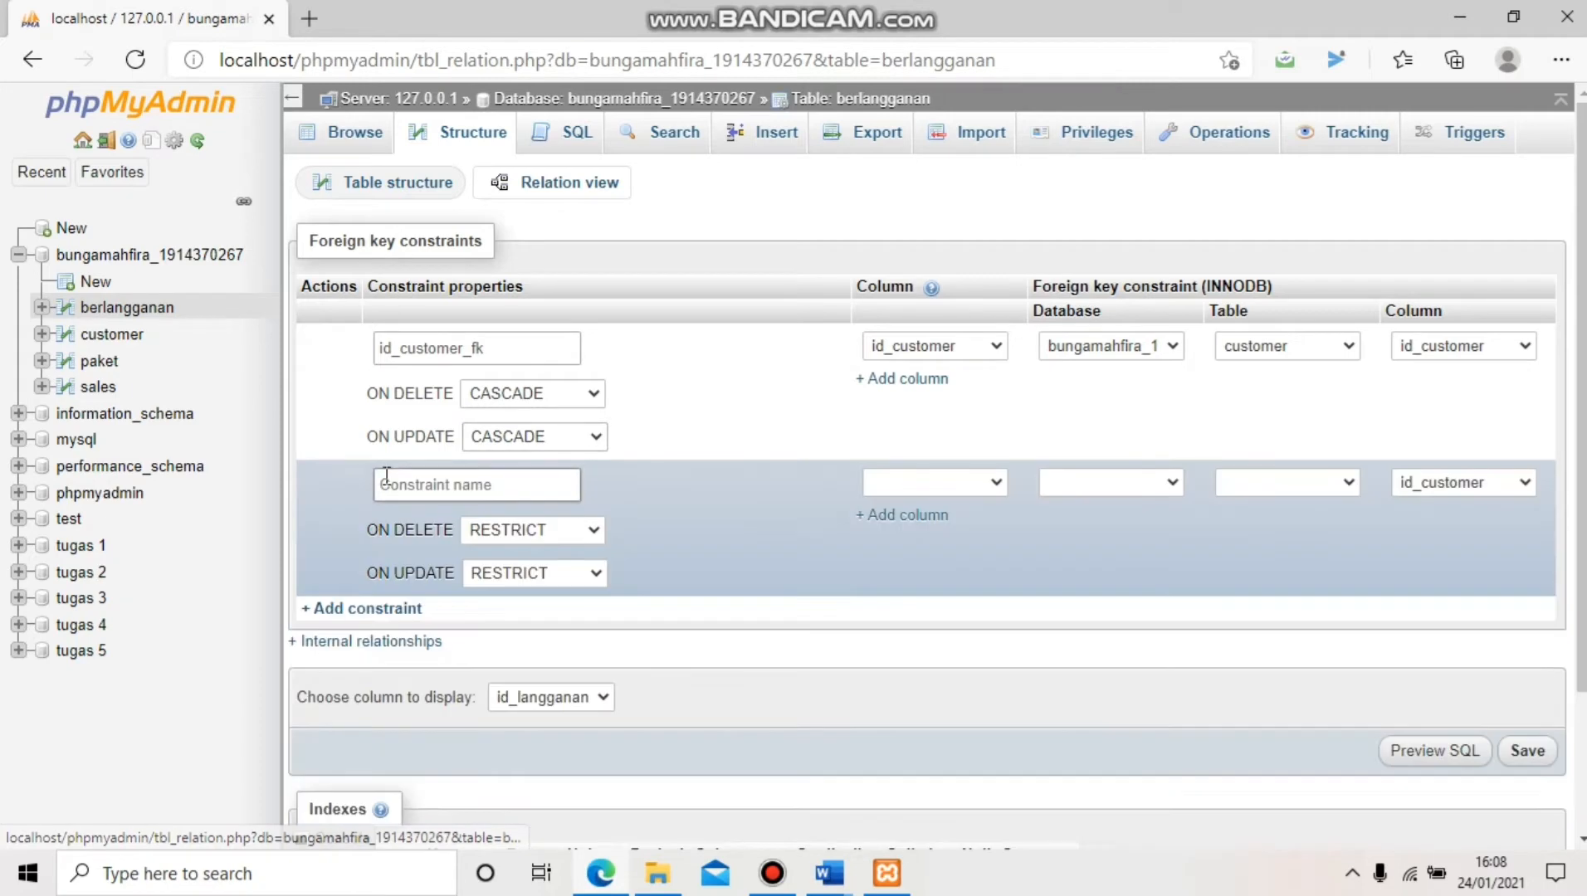
click(454, 492)
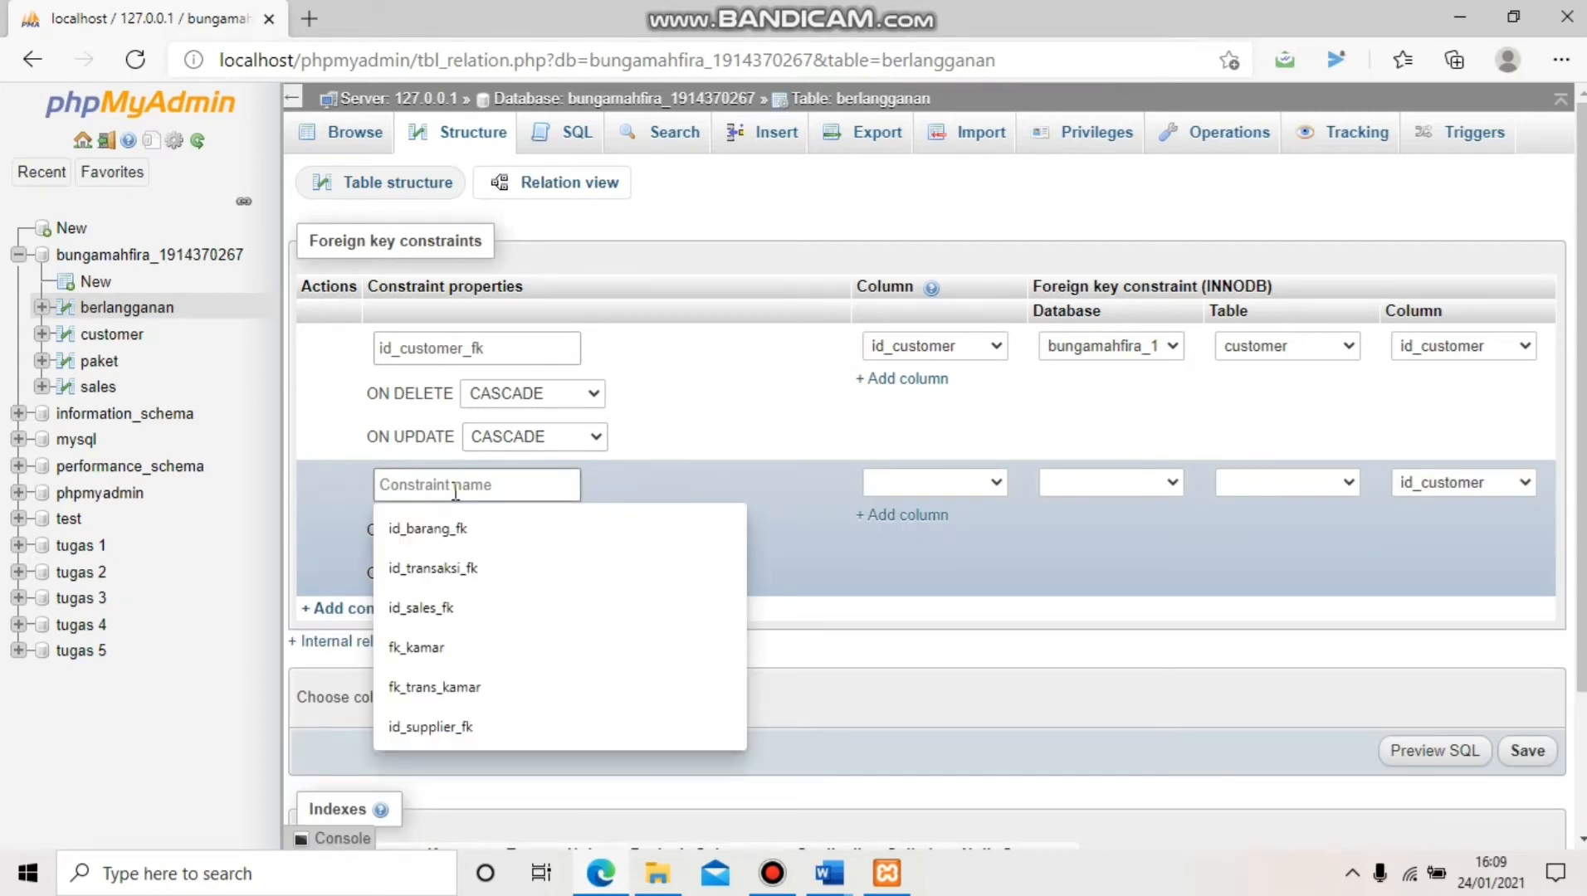
text(id_)
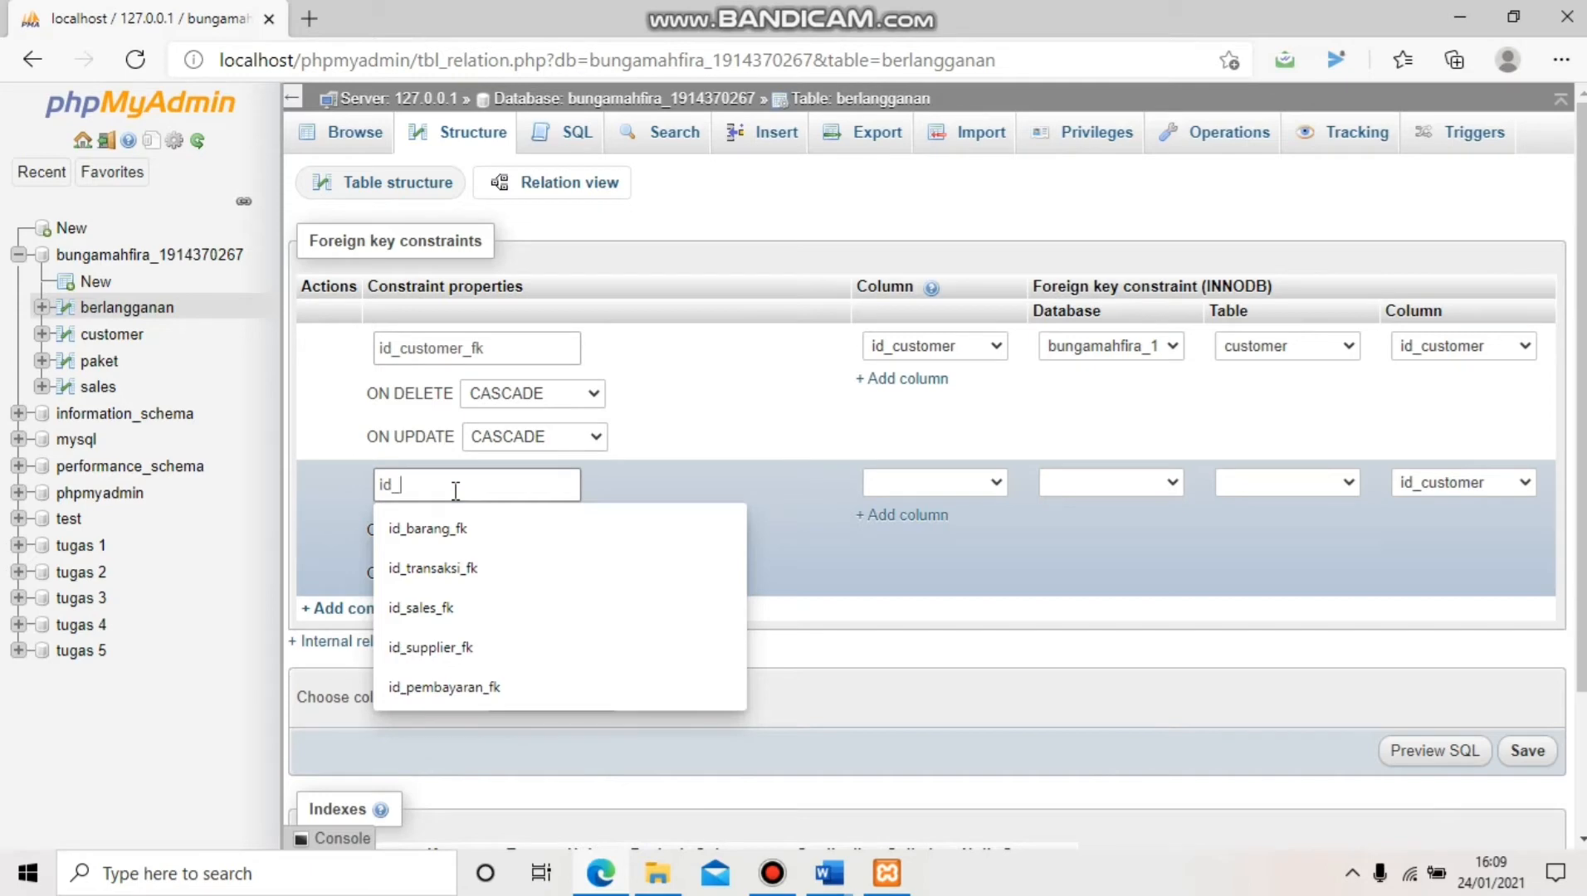
text(pa)
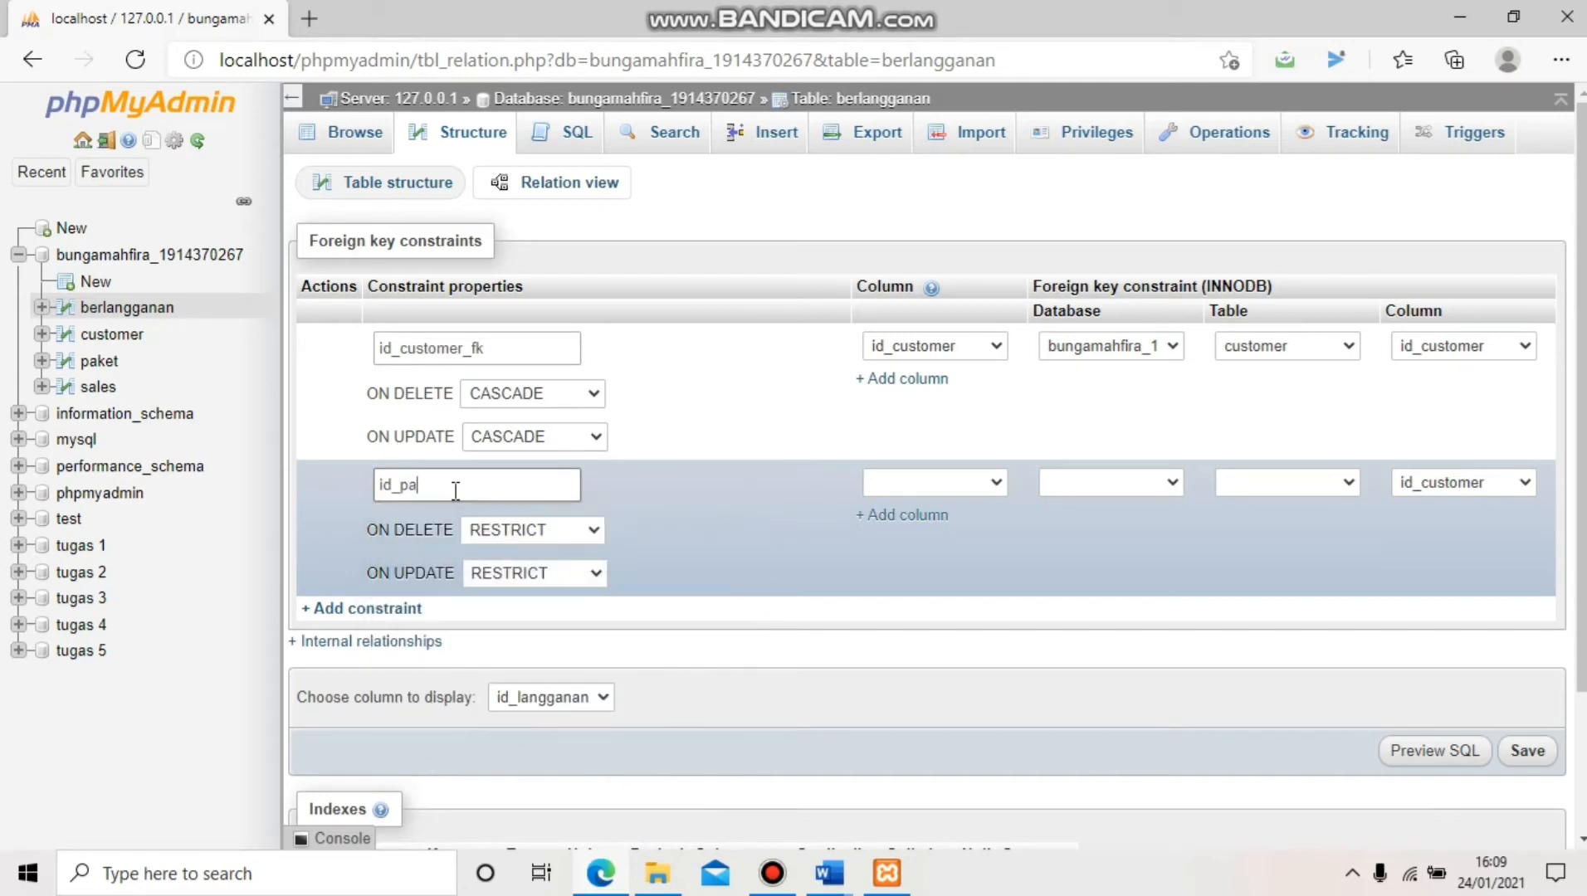
text(ket_fk)
click(883, 486)
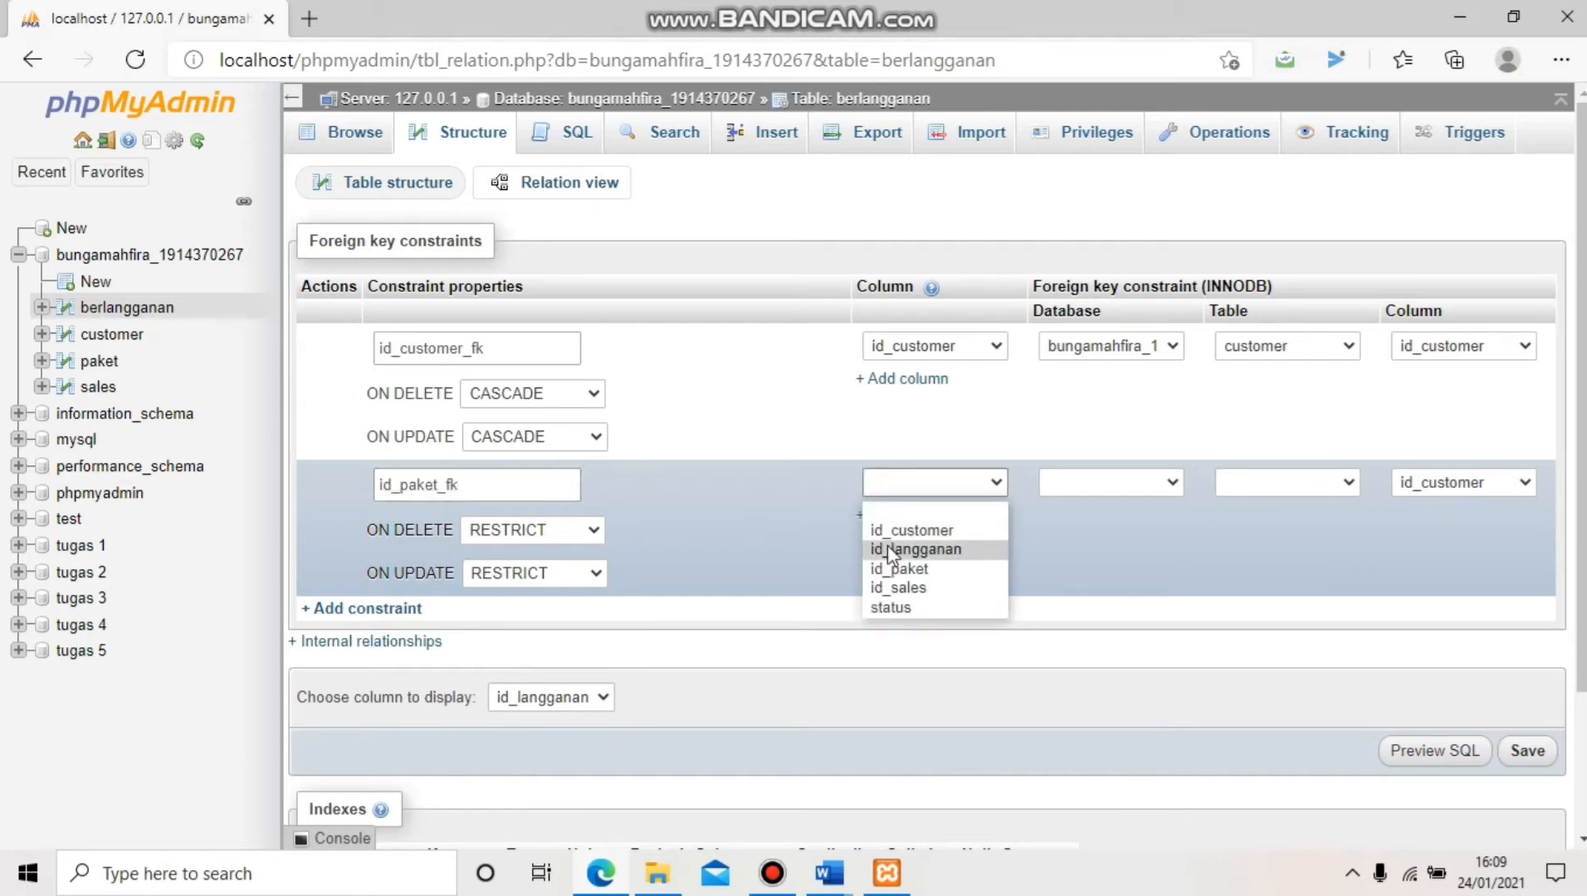
click(898, 568)
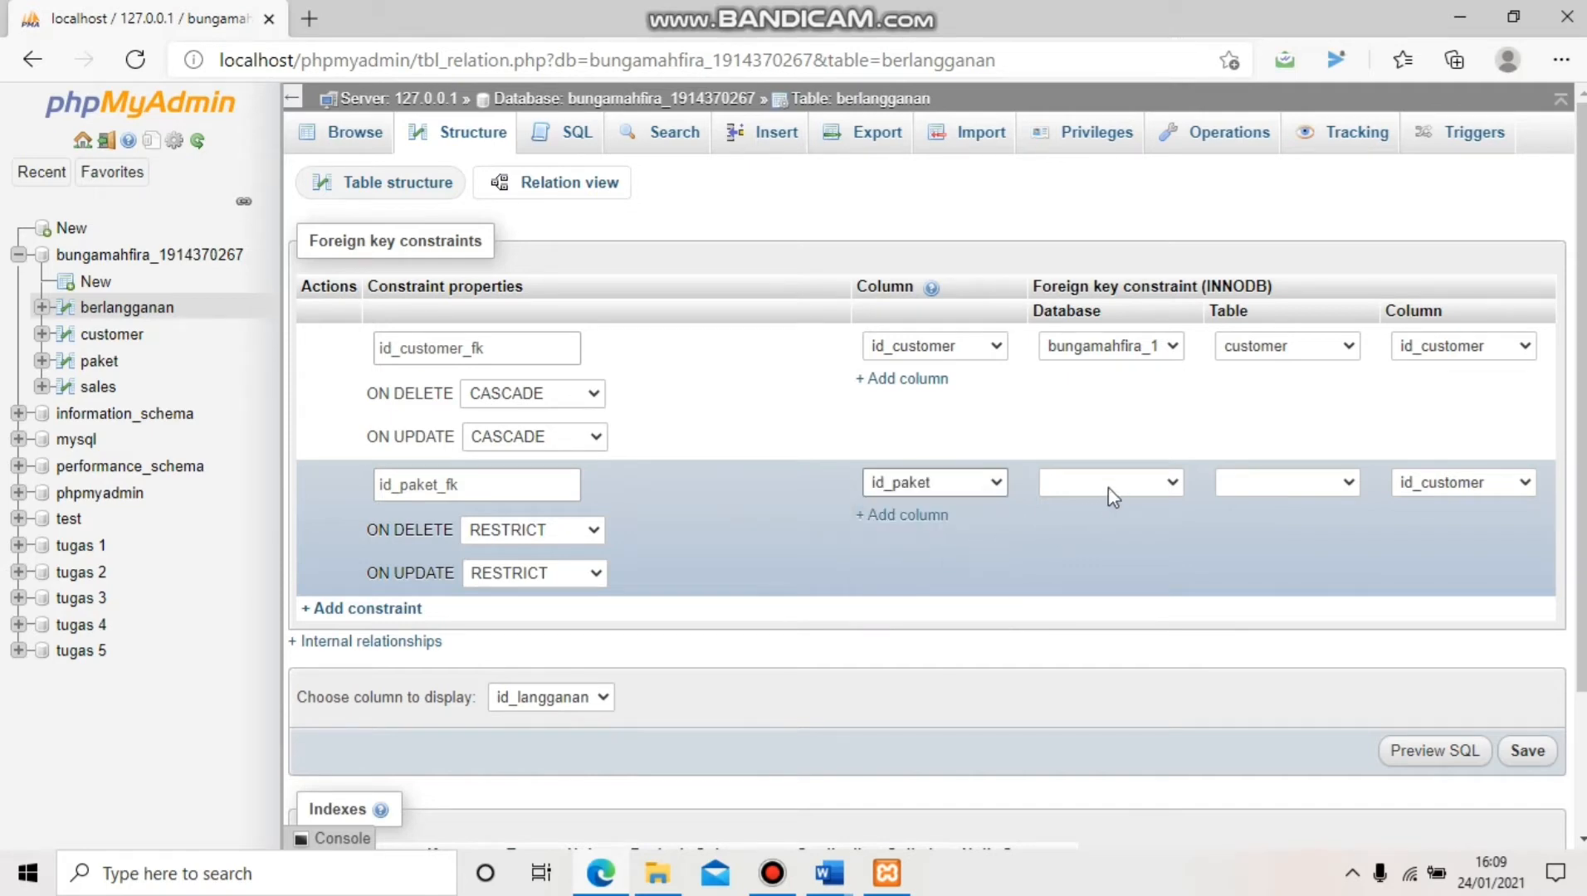
click(1109, 485)
click(1122, 529)
click(1292, 487)
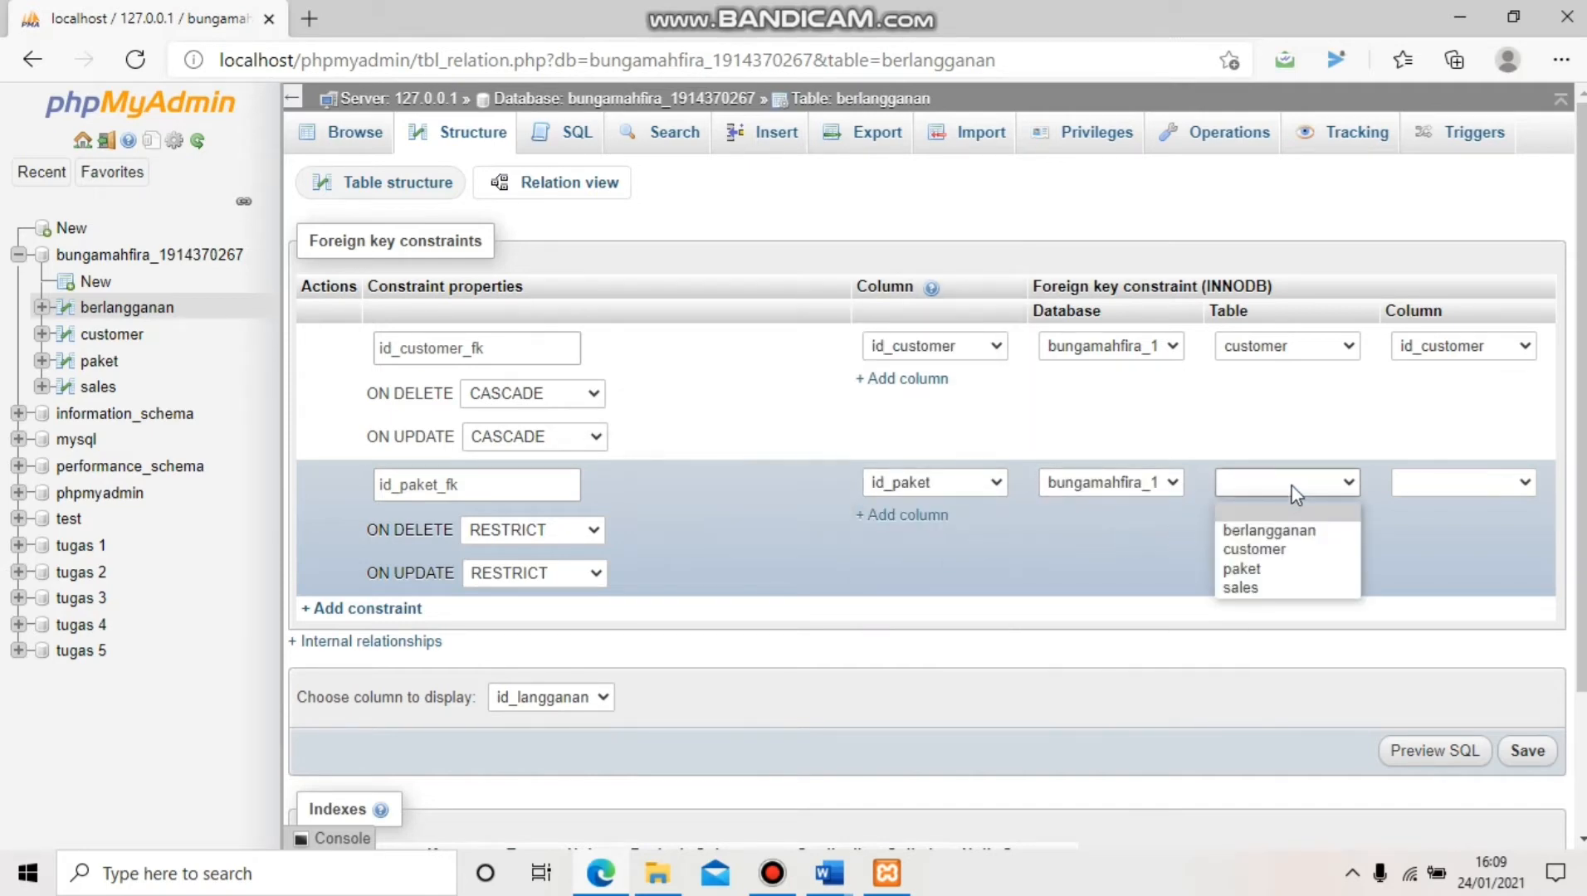
click(1282, 569)
Set ON DELETE and ON UPDATE to CASCADE for id_paket_fk
click(586, 535)
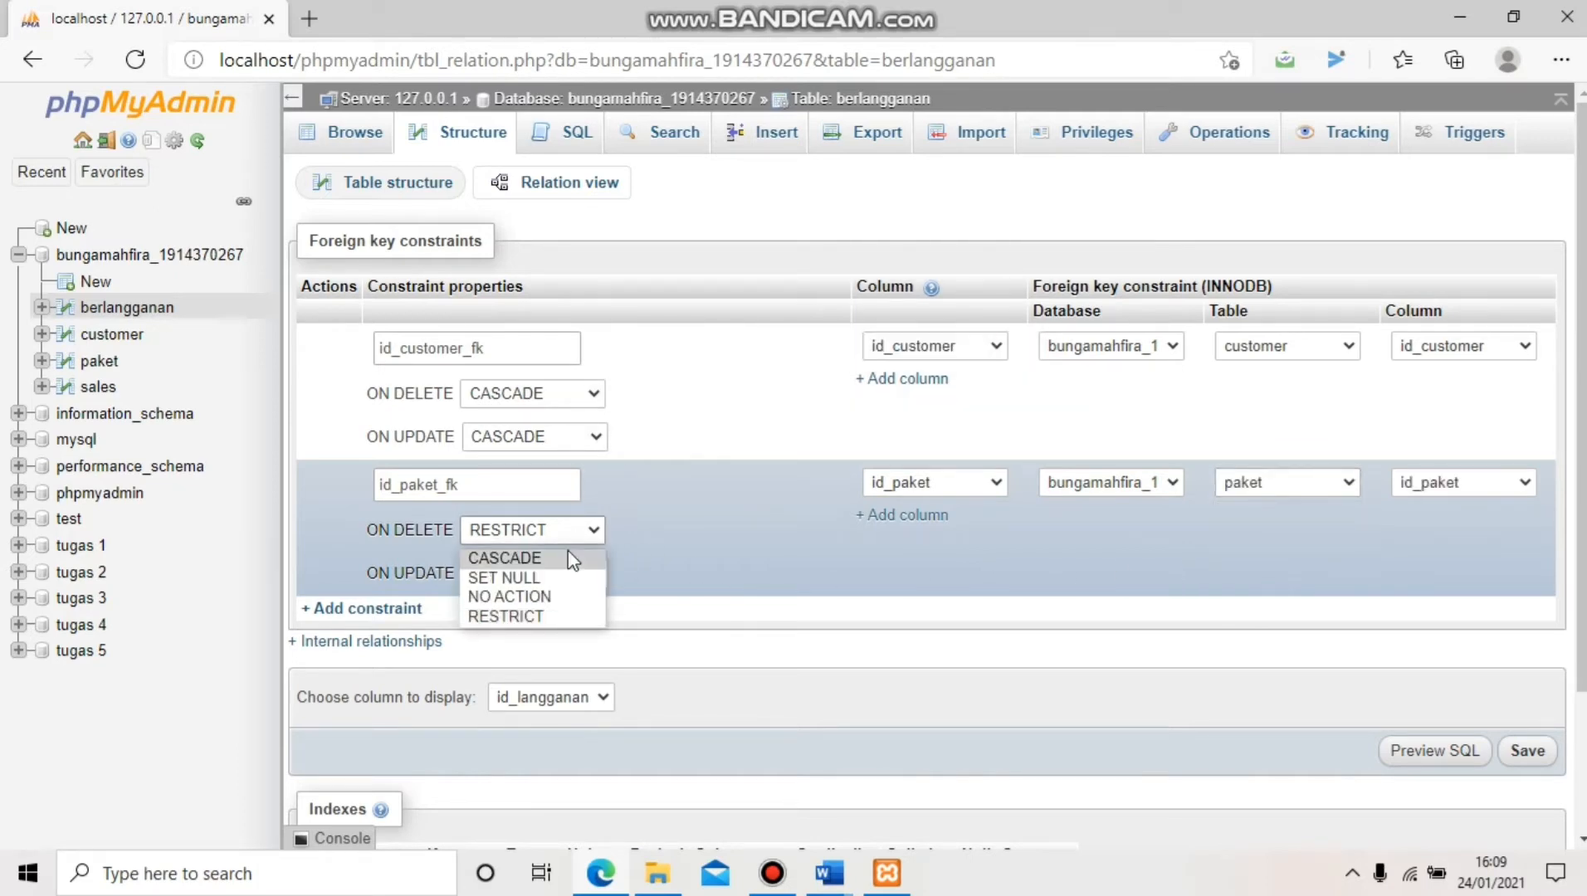
click(567, 552)
click(570, 572)
click(563, 601)
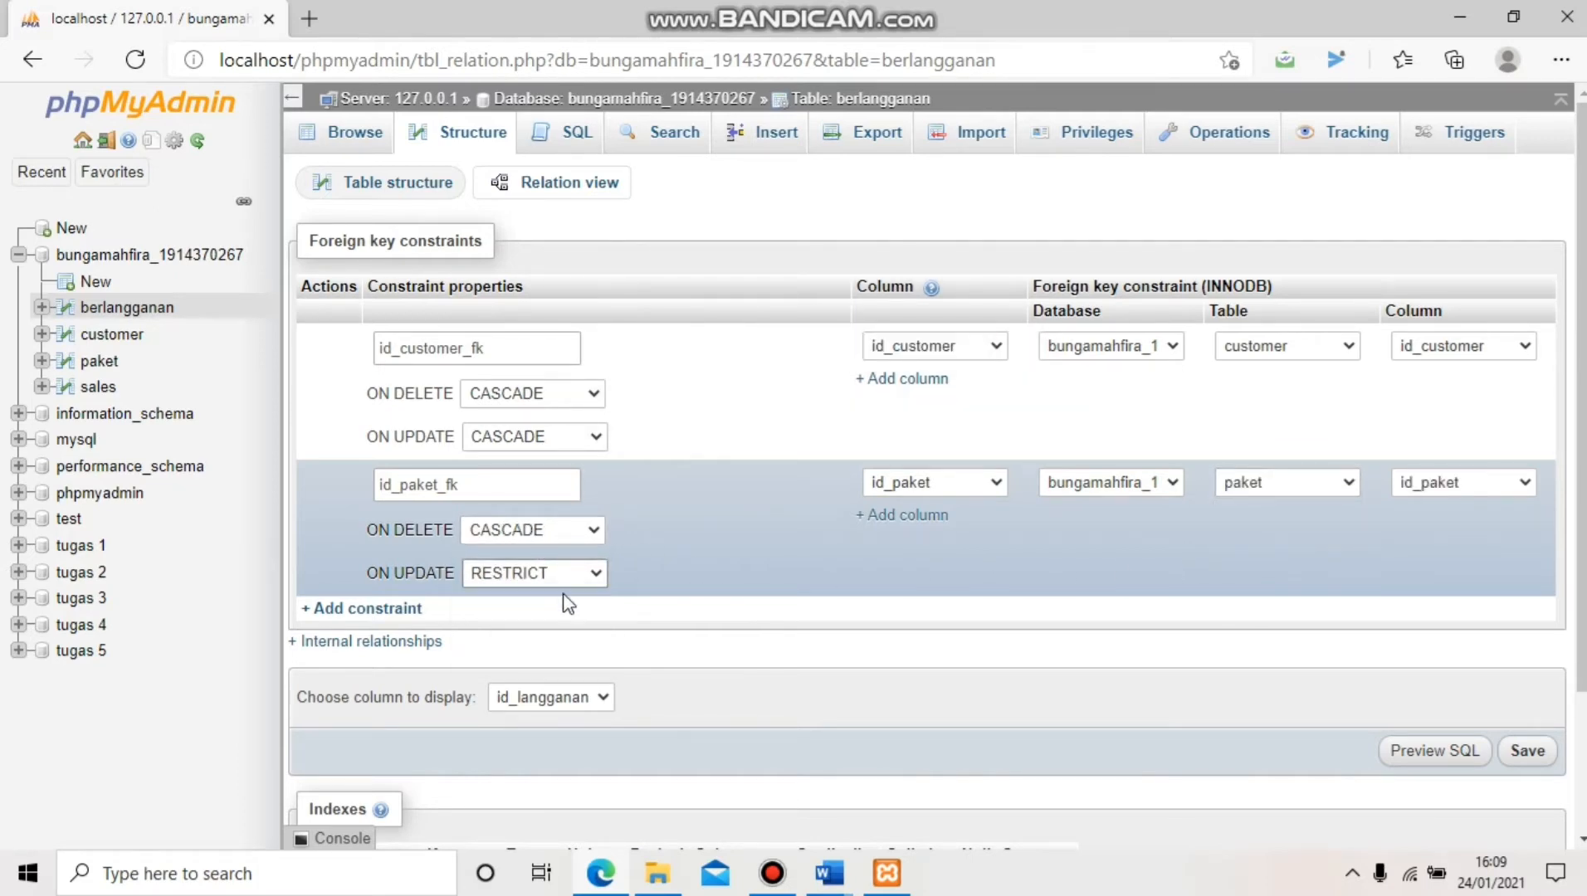
Add constraint id_sales_fk linking id_sales to the sales table in the current database
click(414, 609)
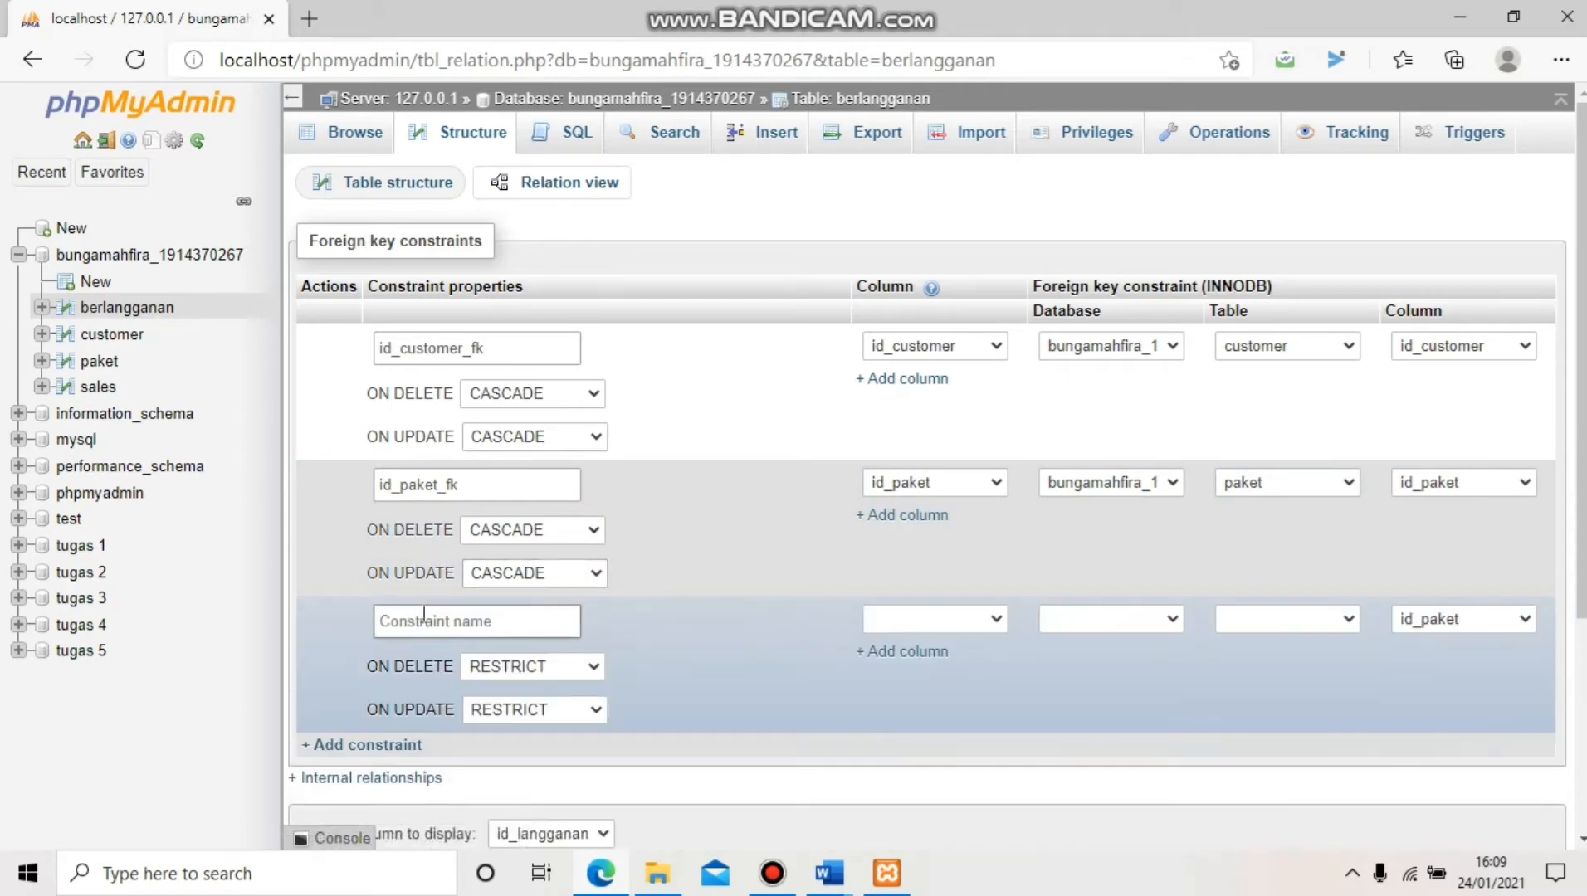
click(433, 623)
text(id)
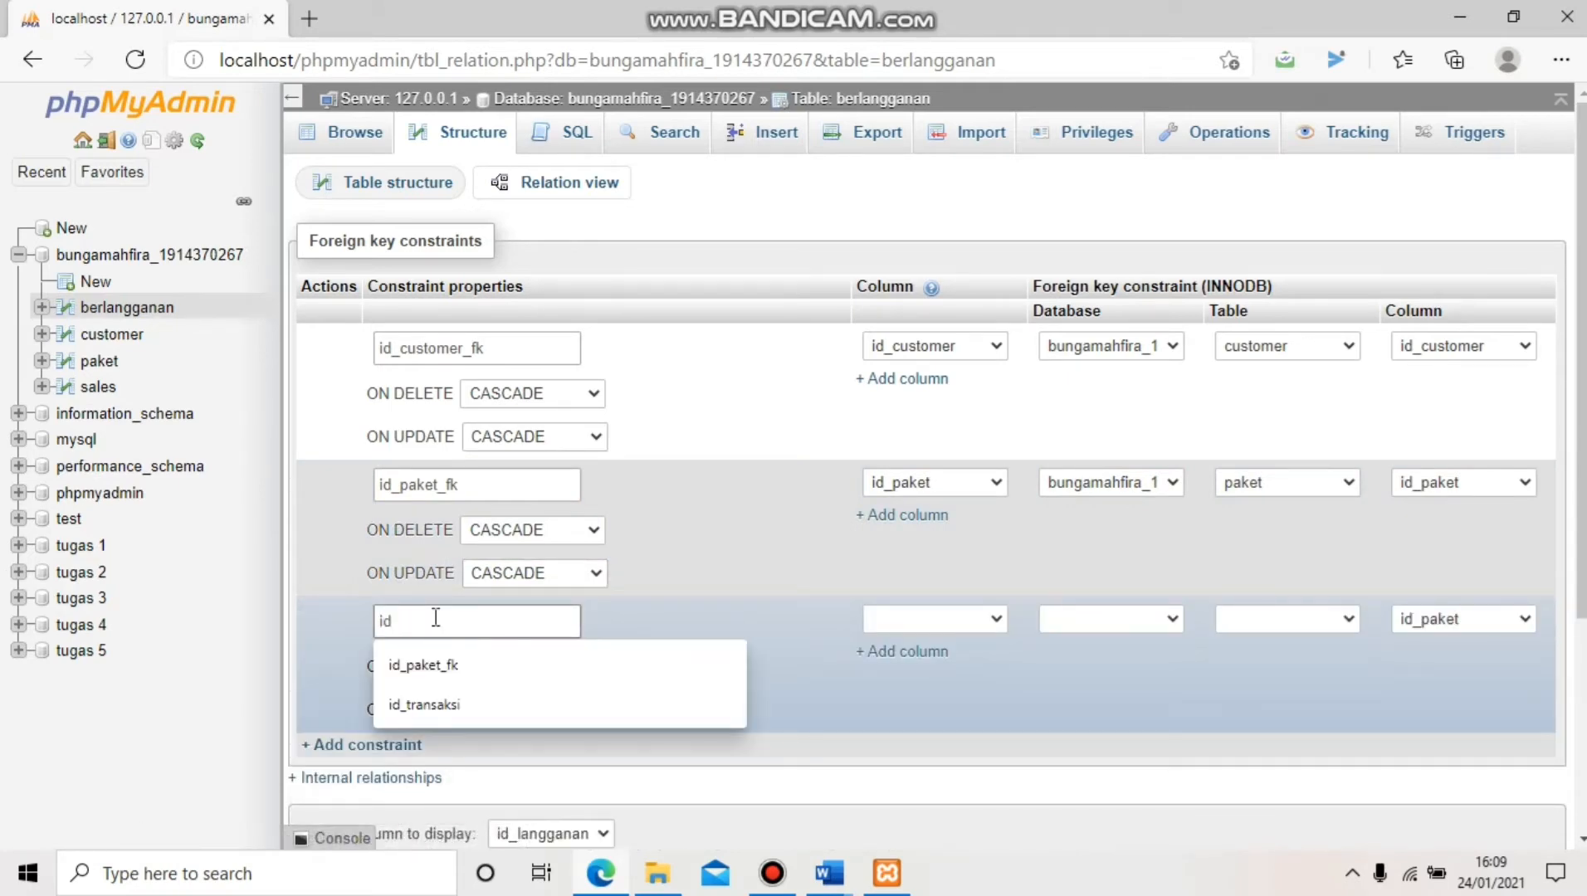
text(_sales)
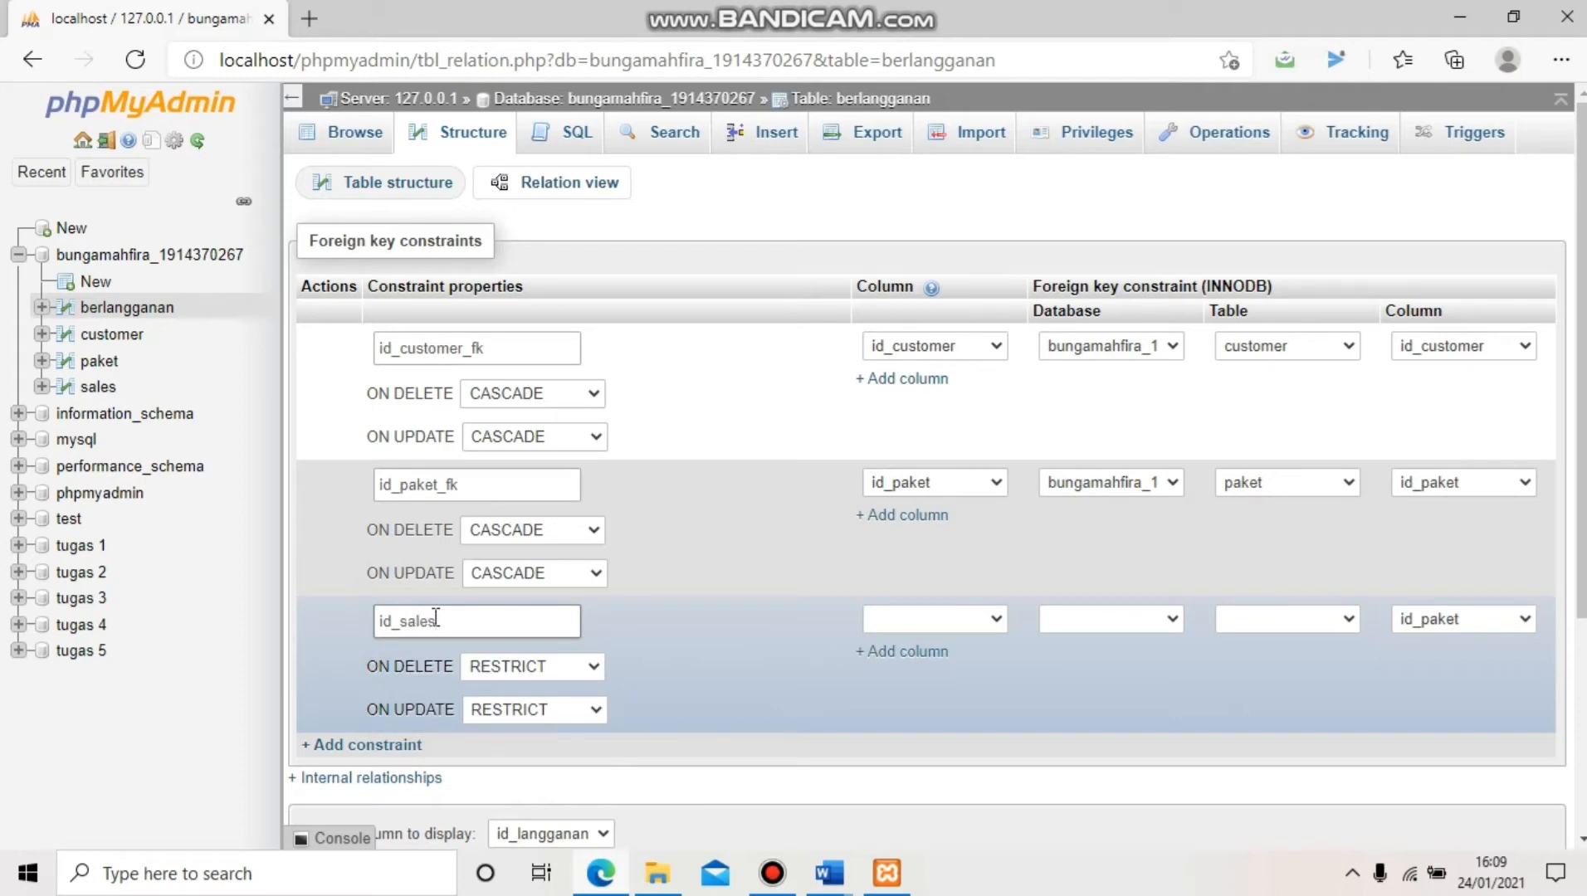
text(_fk)
click(902, 622)
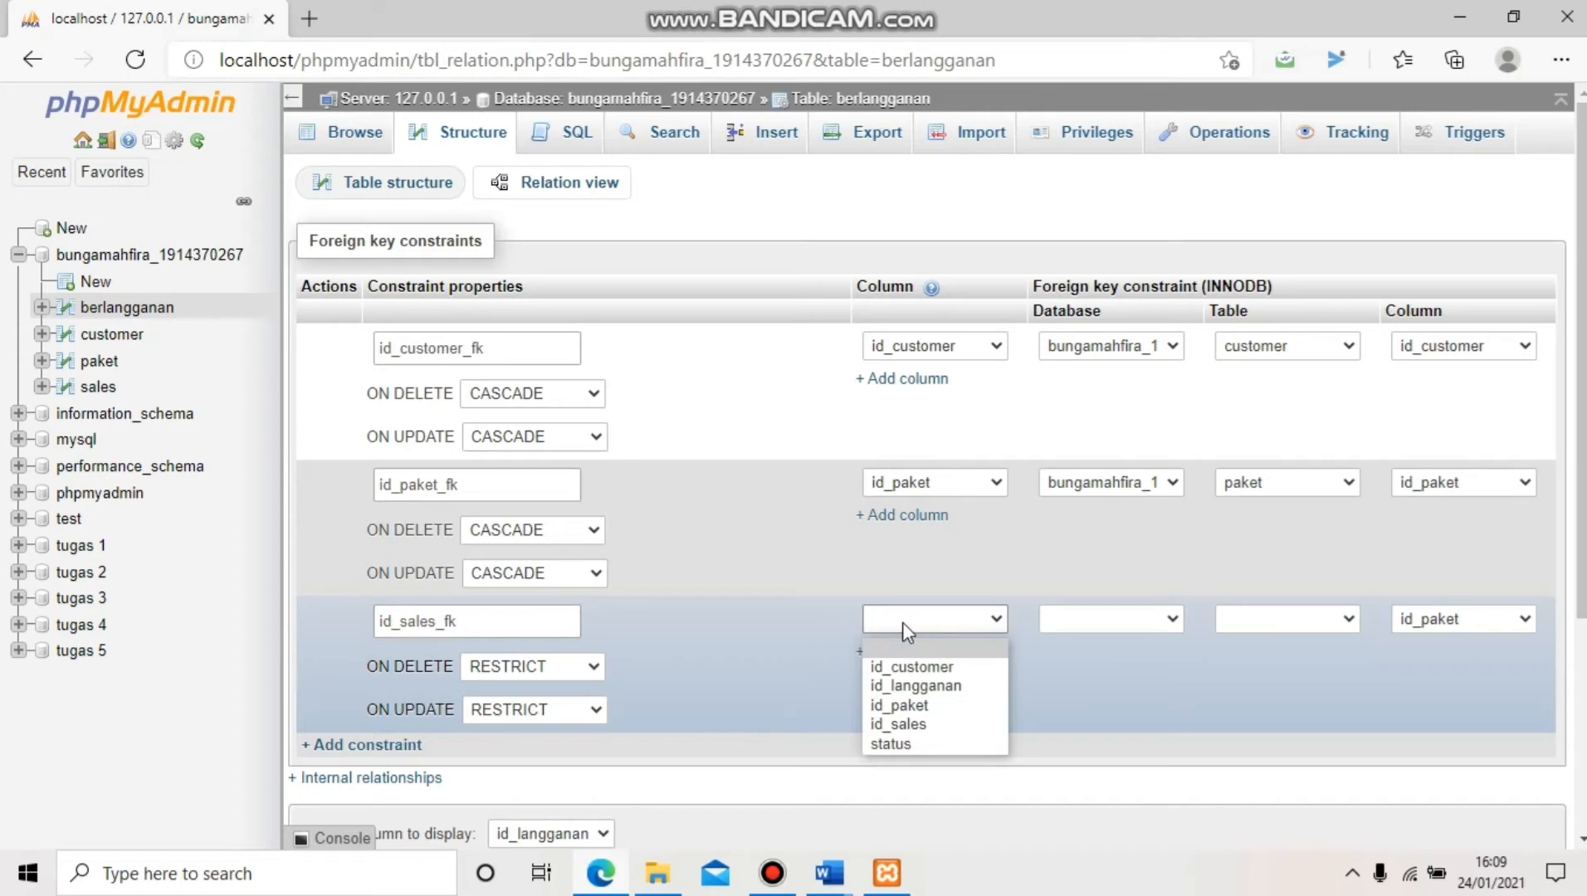
click(899, 724)
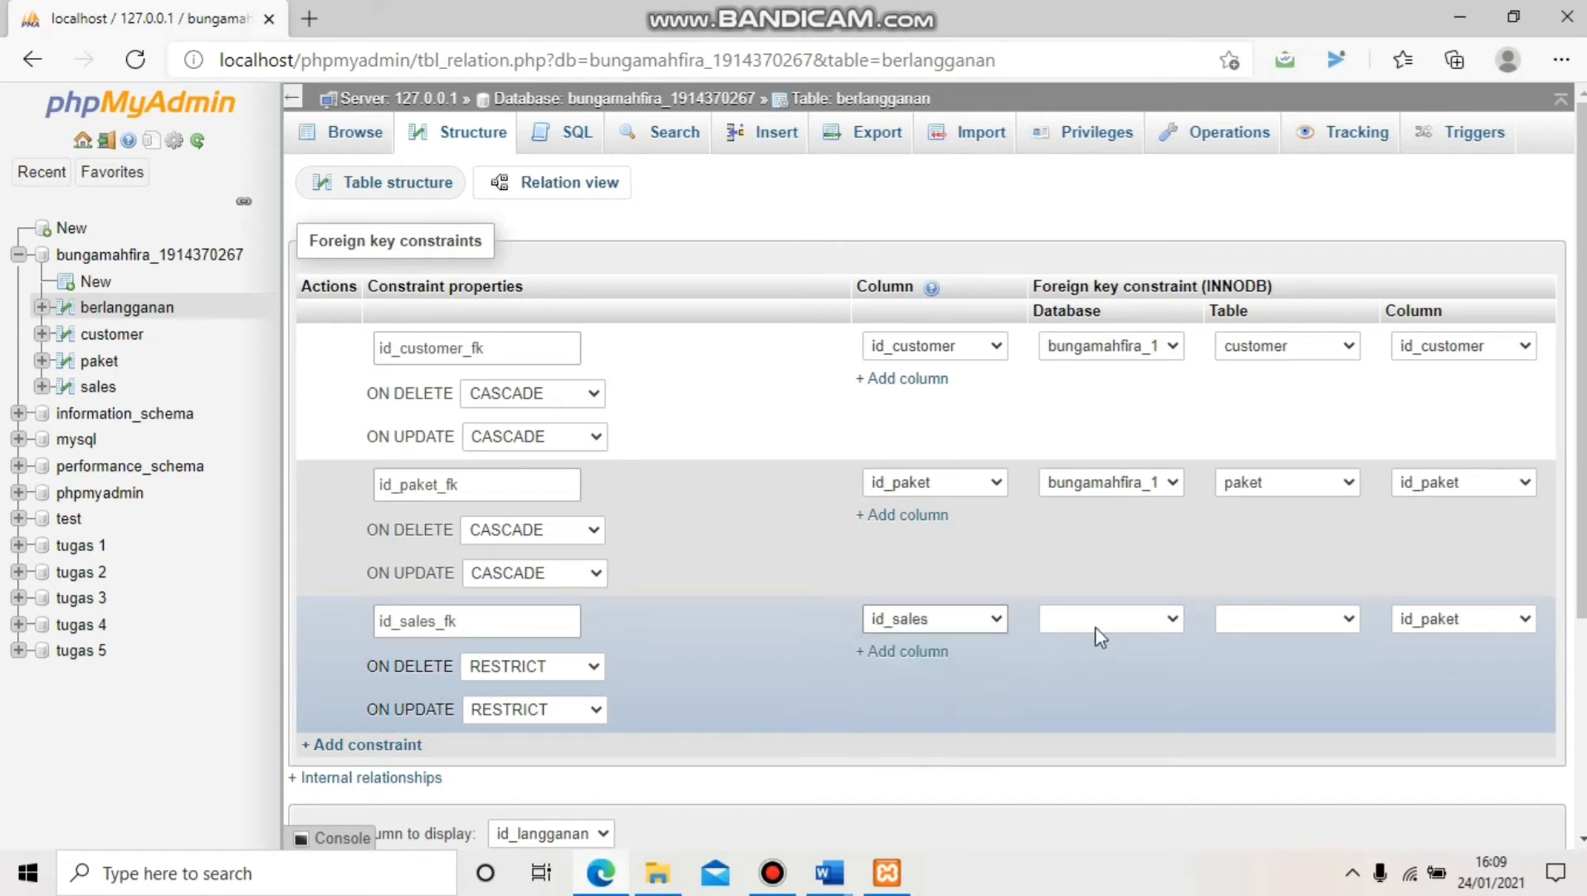
click(1095, 626)
click(1130, 374)
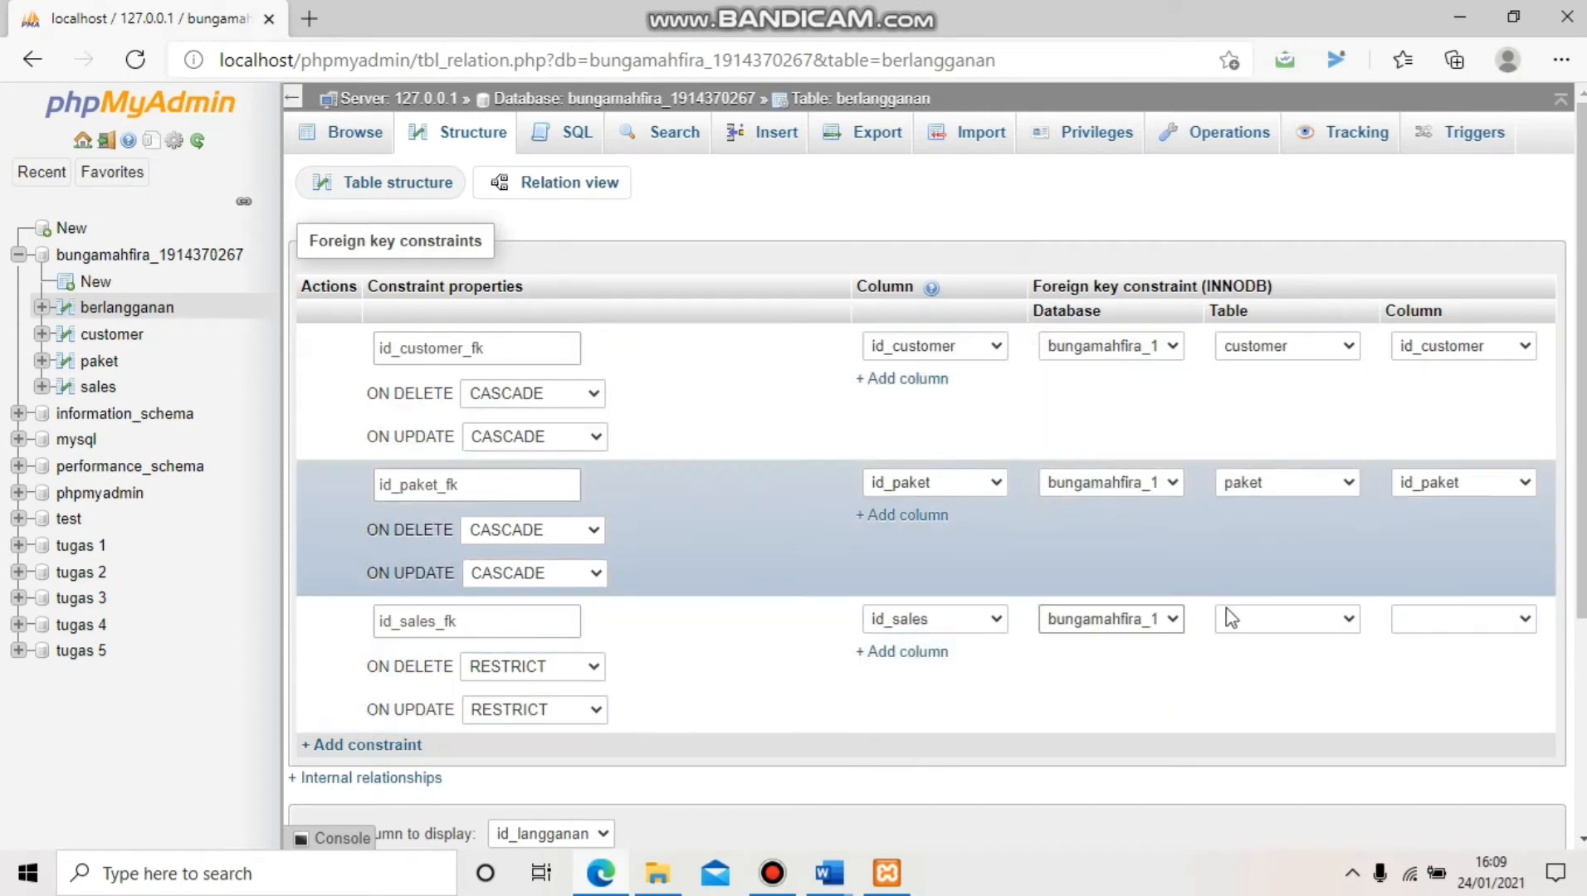
click(1246, 628)
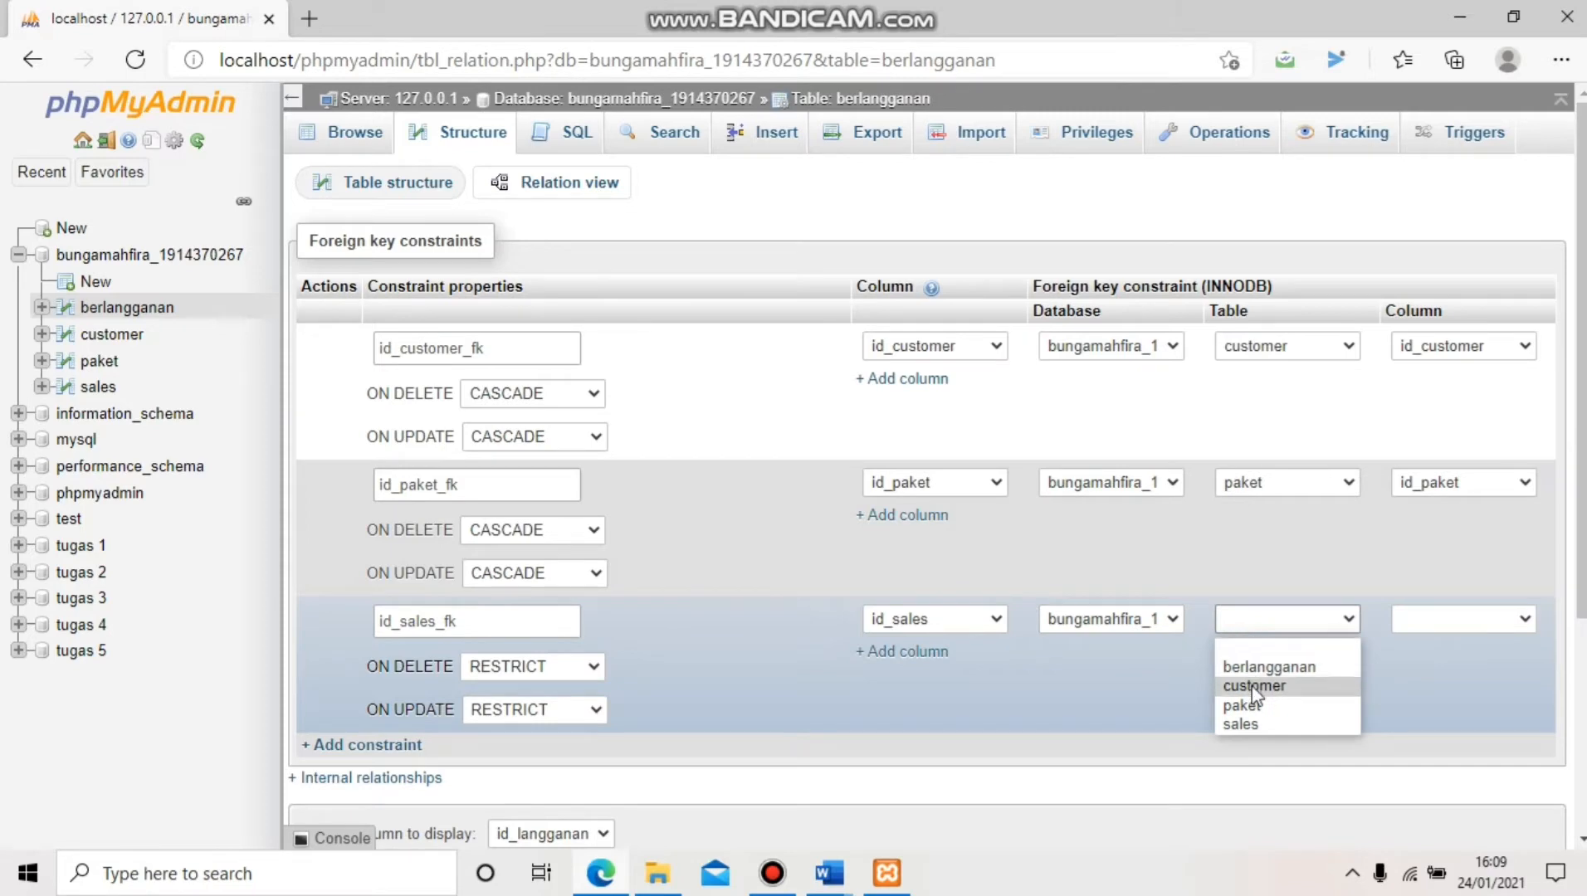
click(1243, 725)
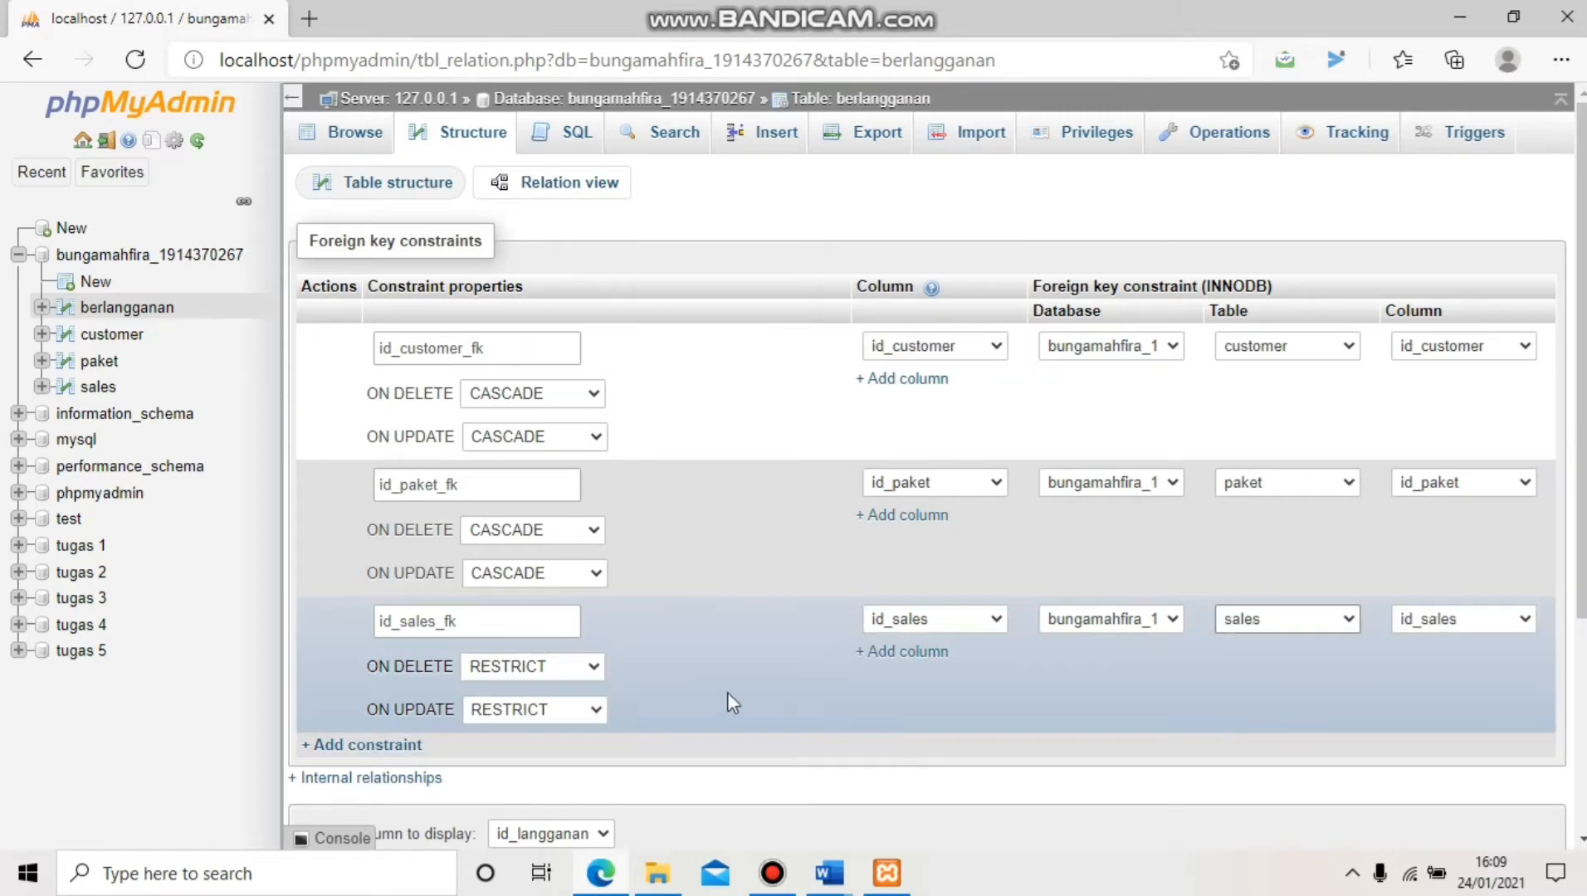
Set id_sales_fk to CASCADE on delete and update, then save all constraints
click(594, 672)
click(565, 693)
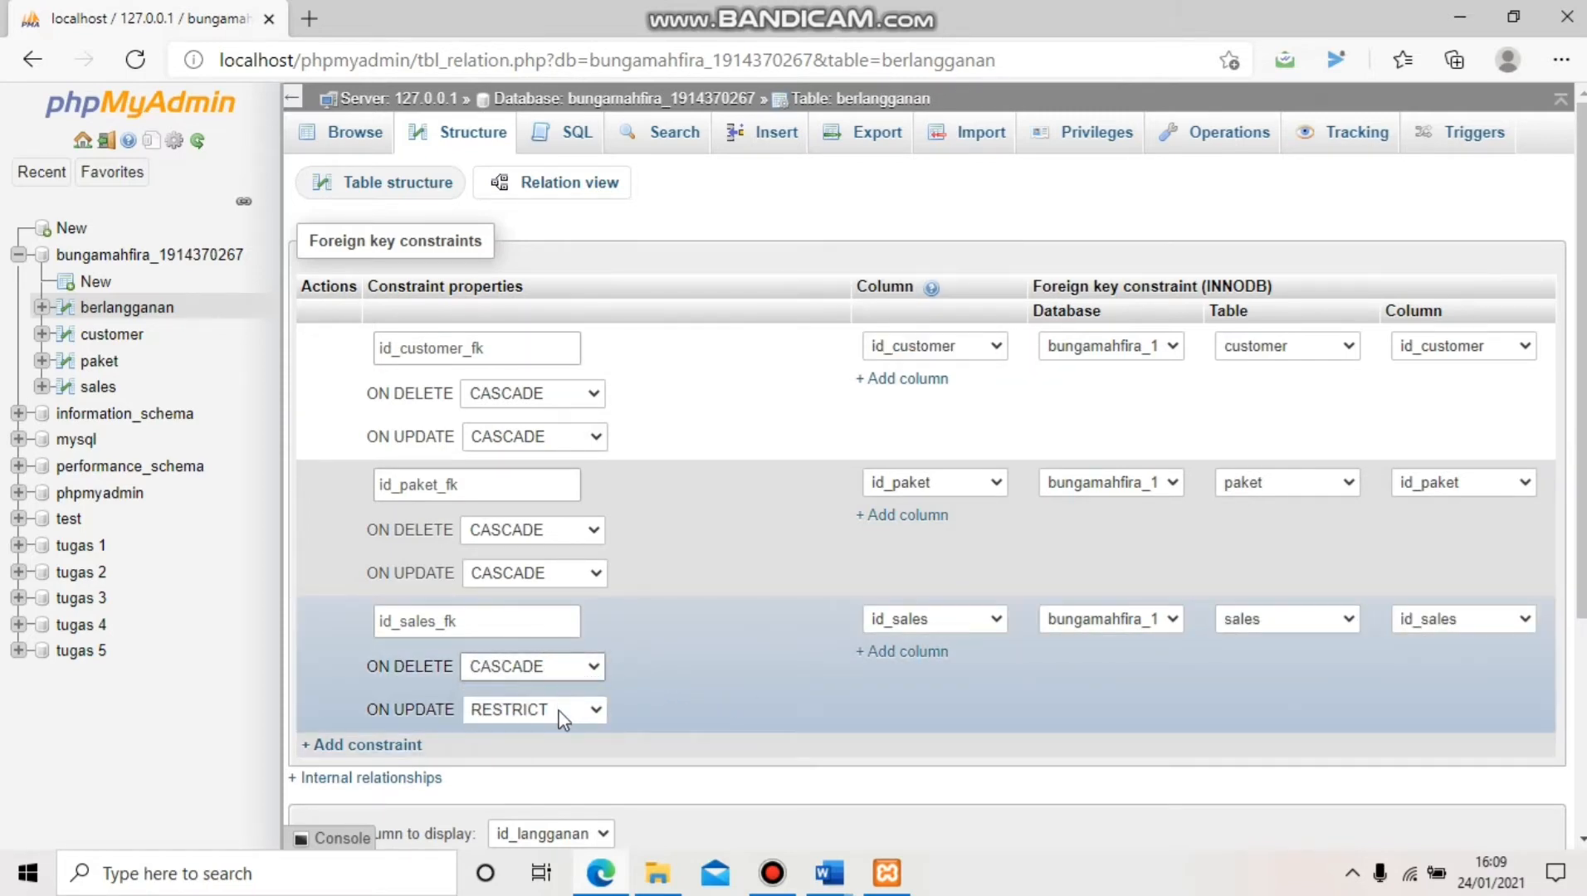
click(562, 715)
click(555, 737)
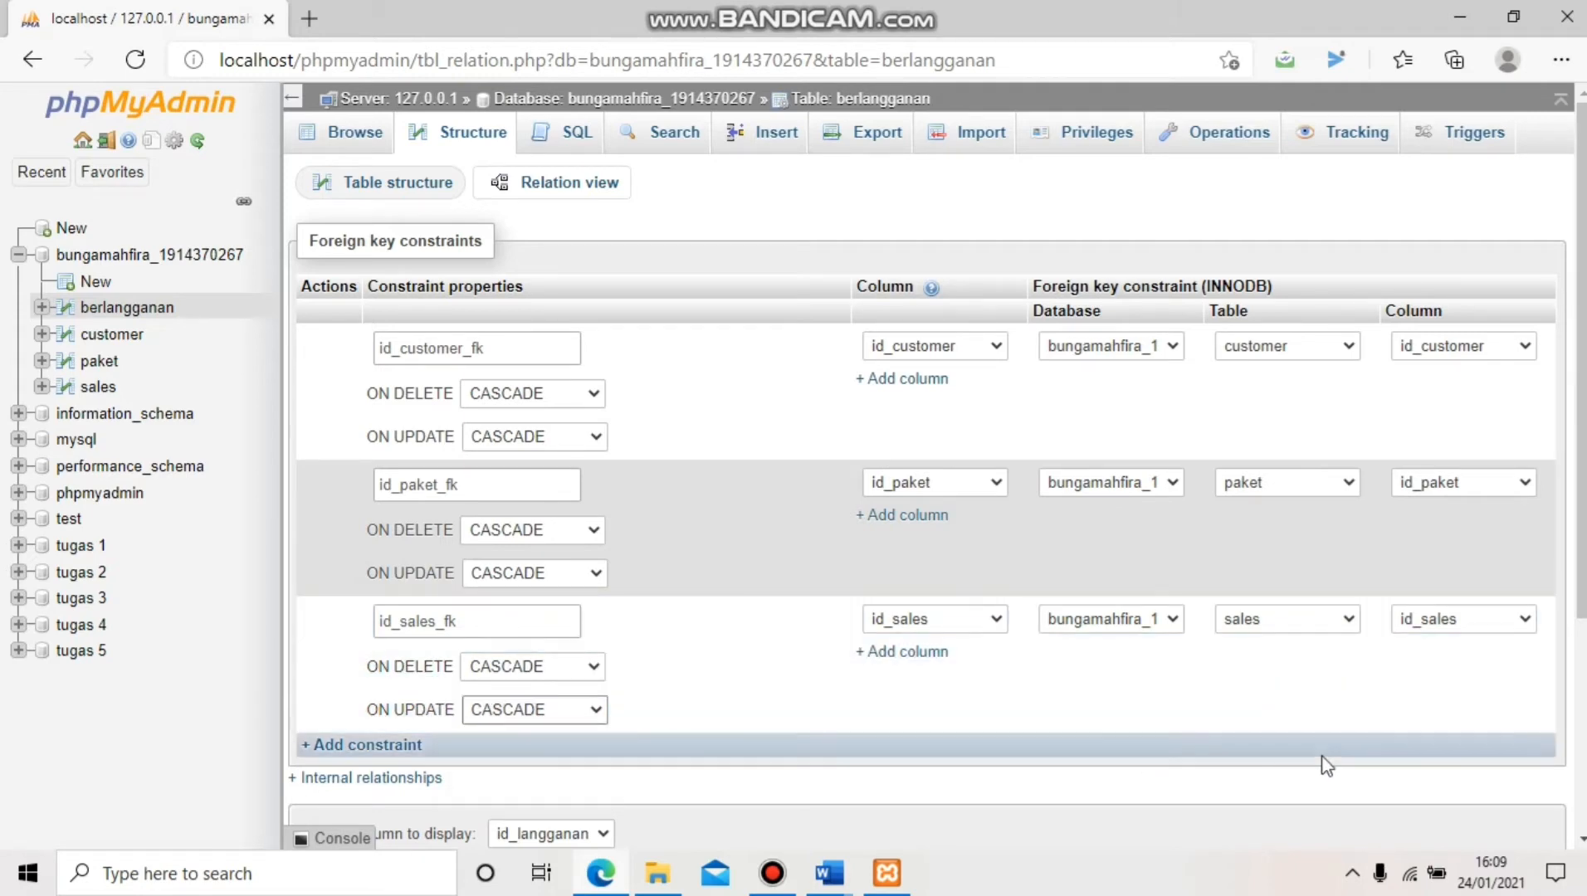
scroll(1341, 741, down, 4)
click(1527, 572)
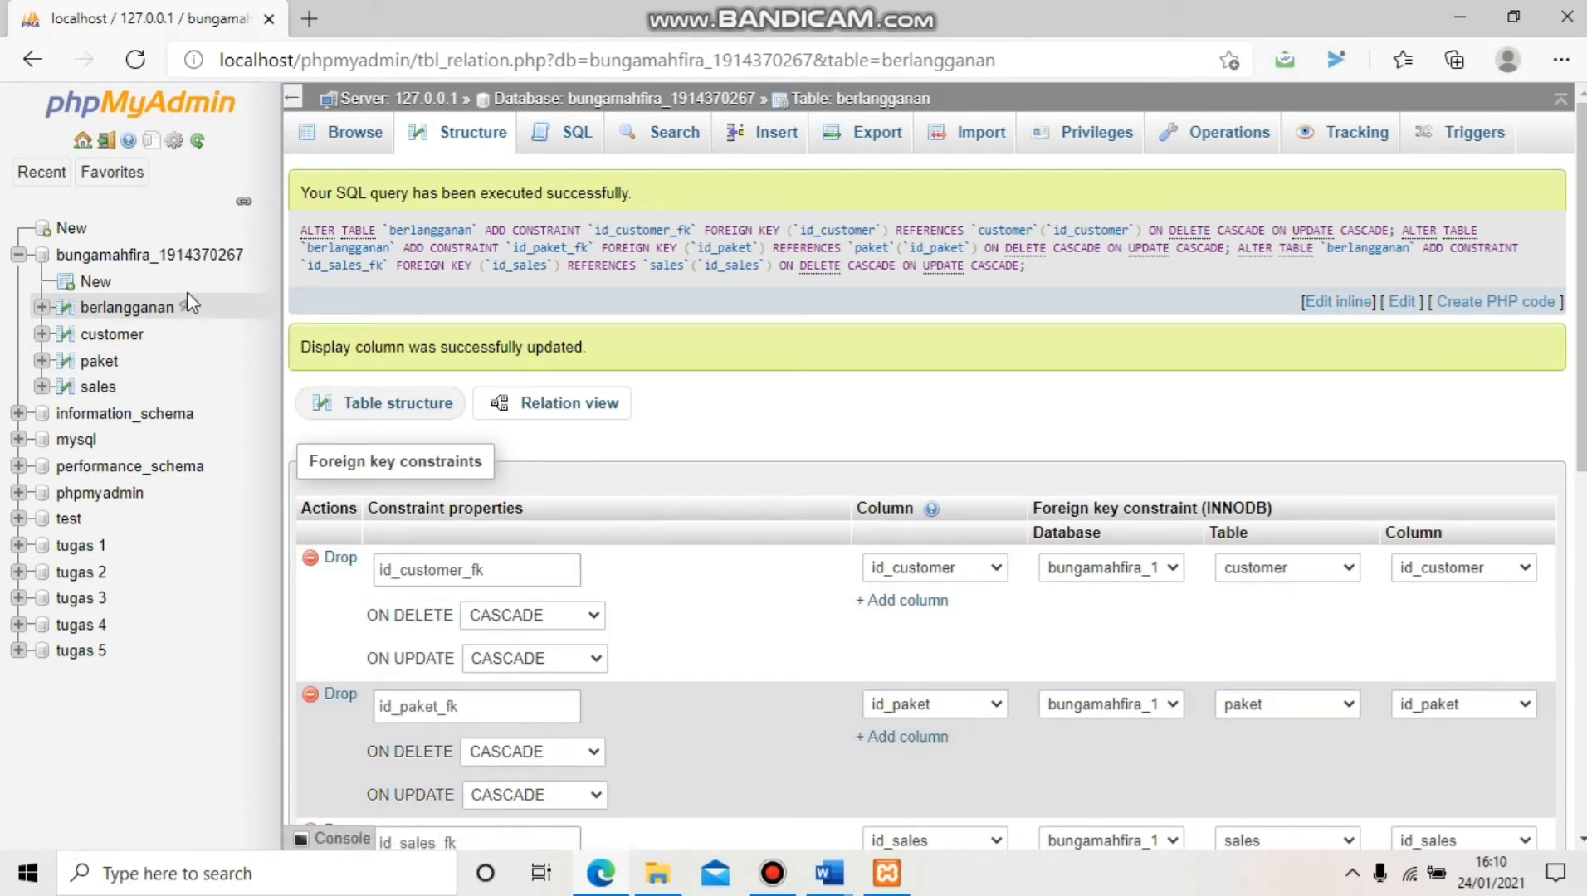
Return to the database overview listing berlangganan, customer, paket and sales
click(181, 260)
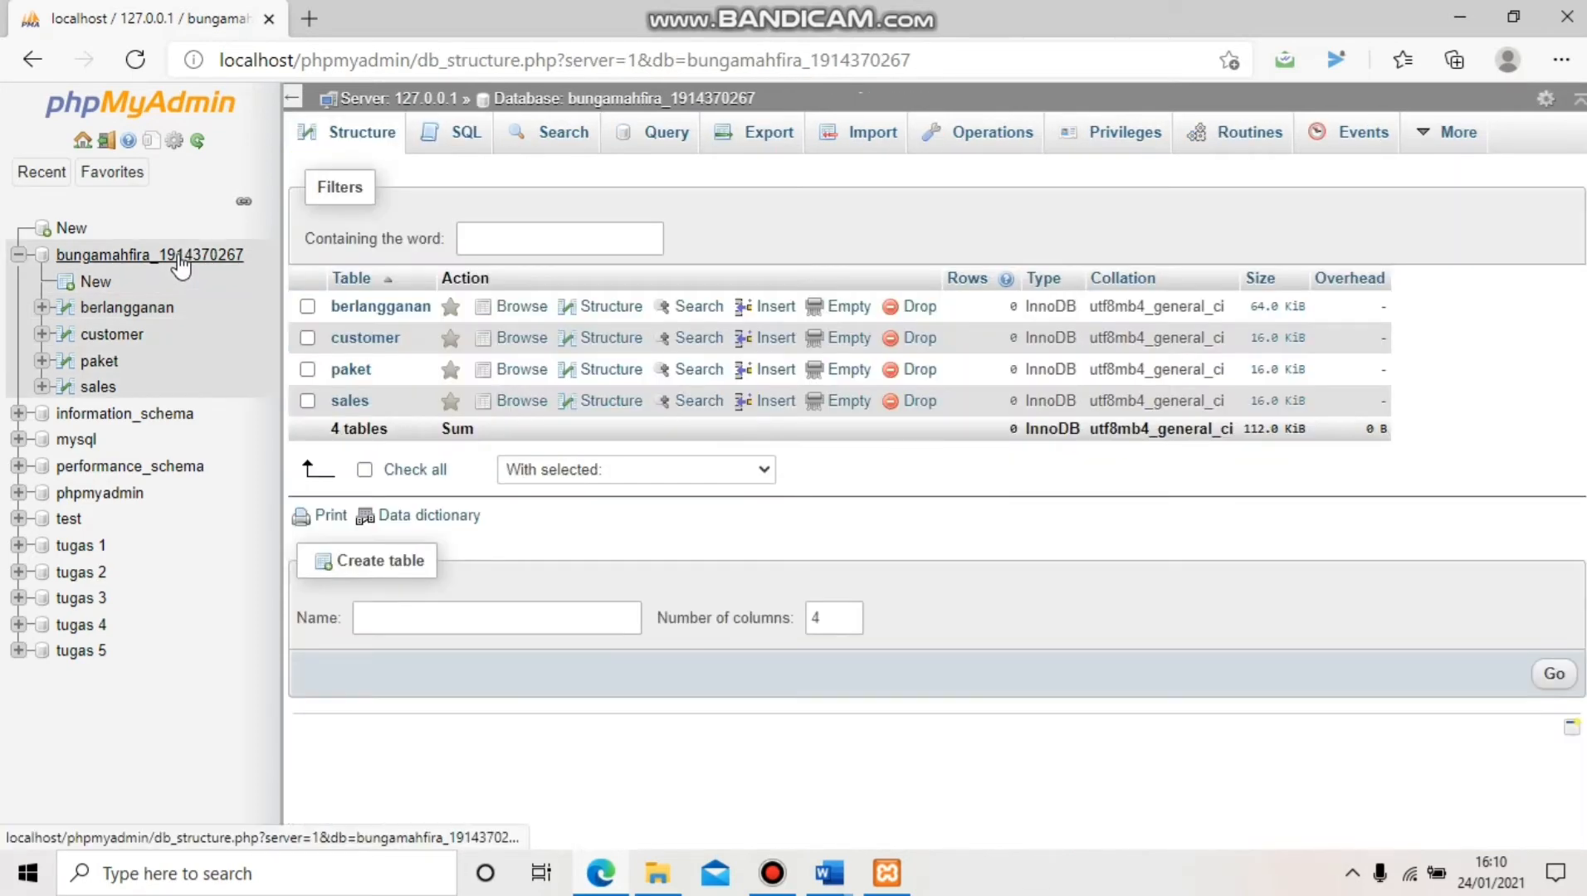
In the Designer, drag berlangganan, paket, customer and sales apart so their relation lines show
mouse_move(1448, 135)
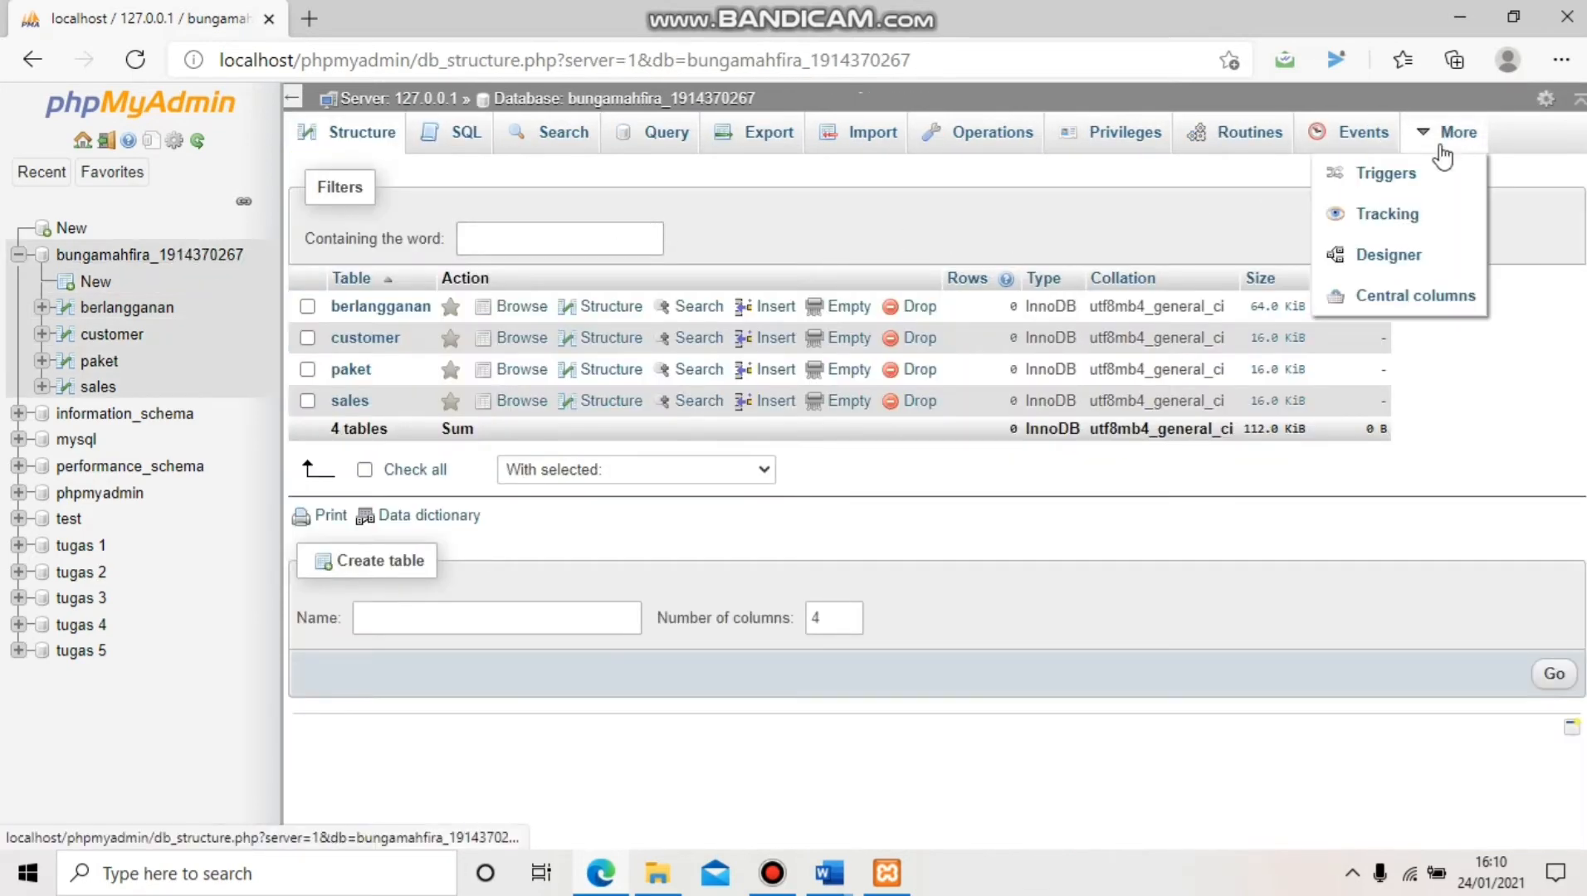
click(1422, 259)
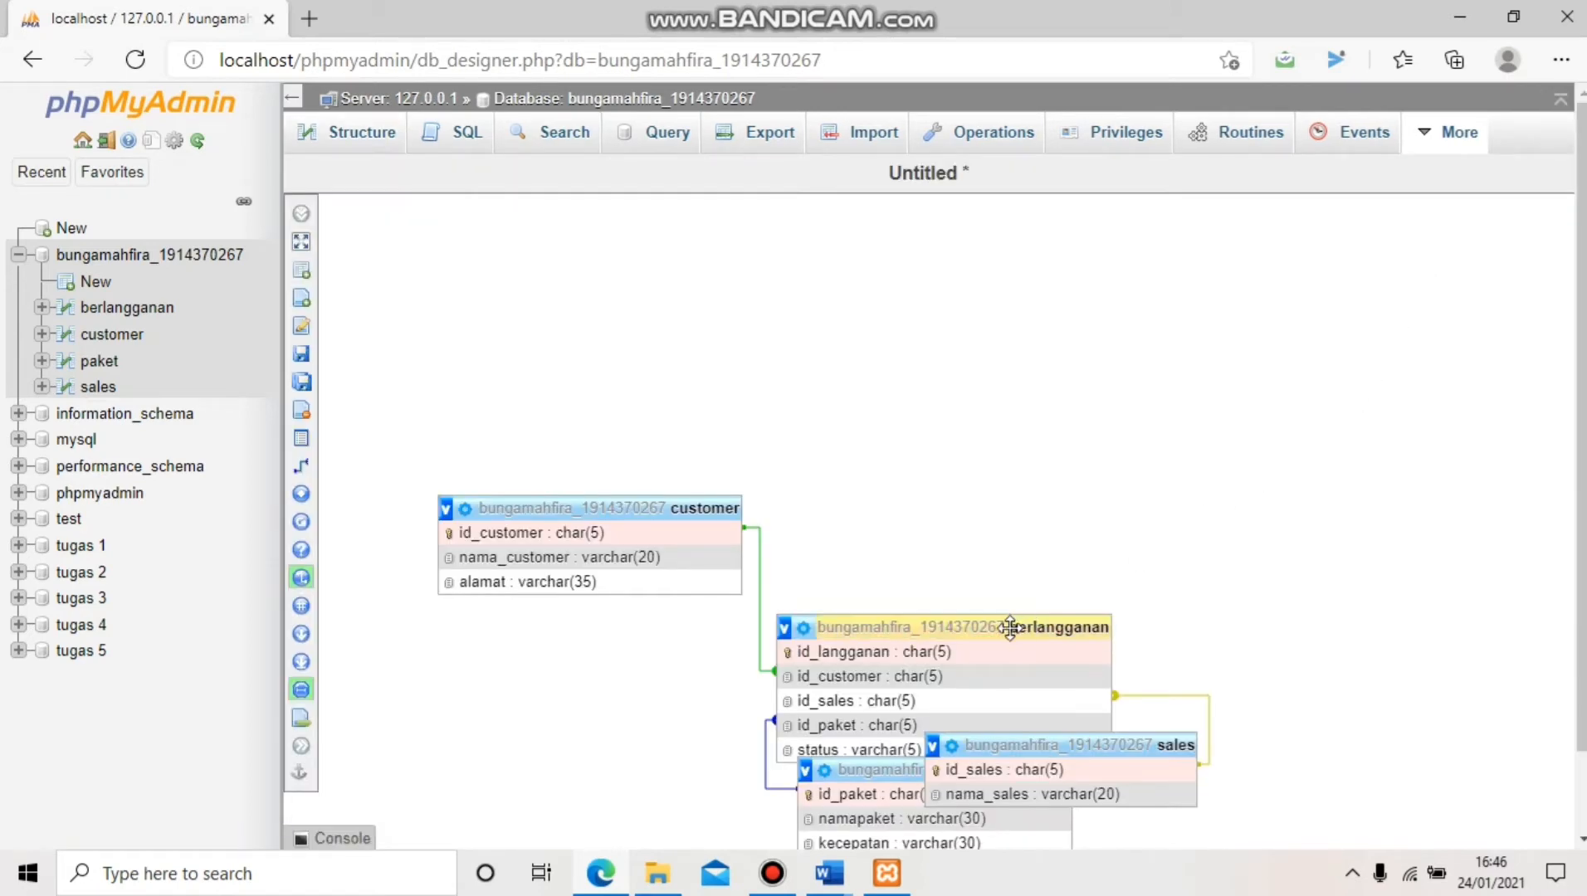
drag(1010, 628, 1016, 468)
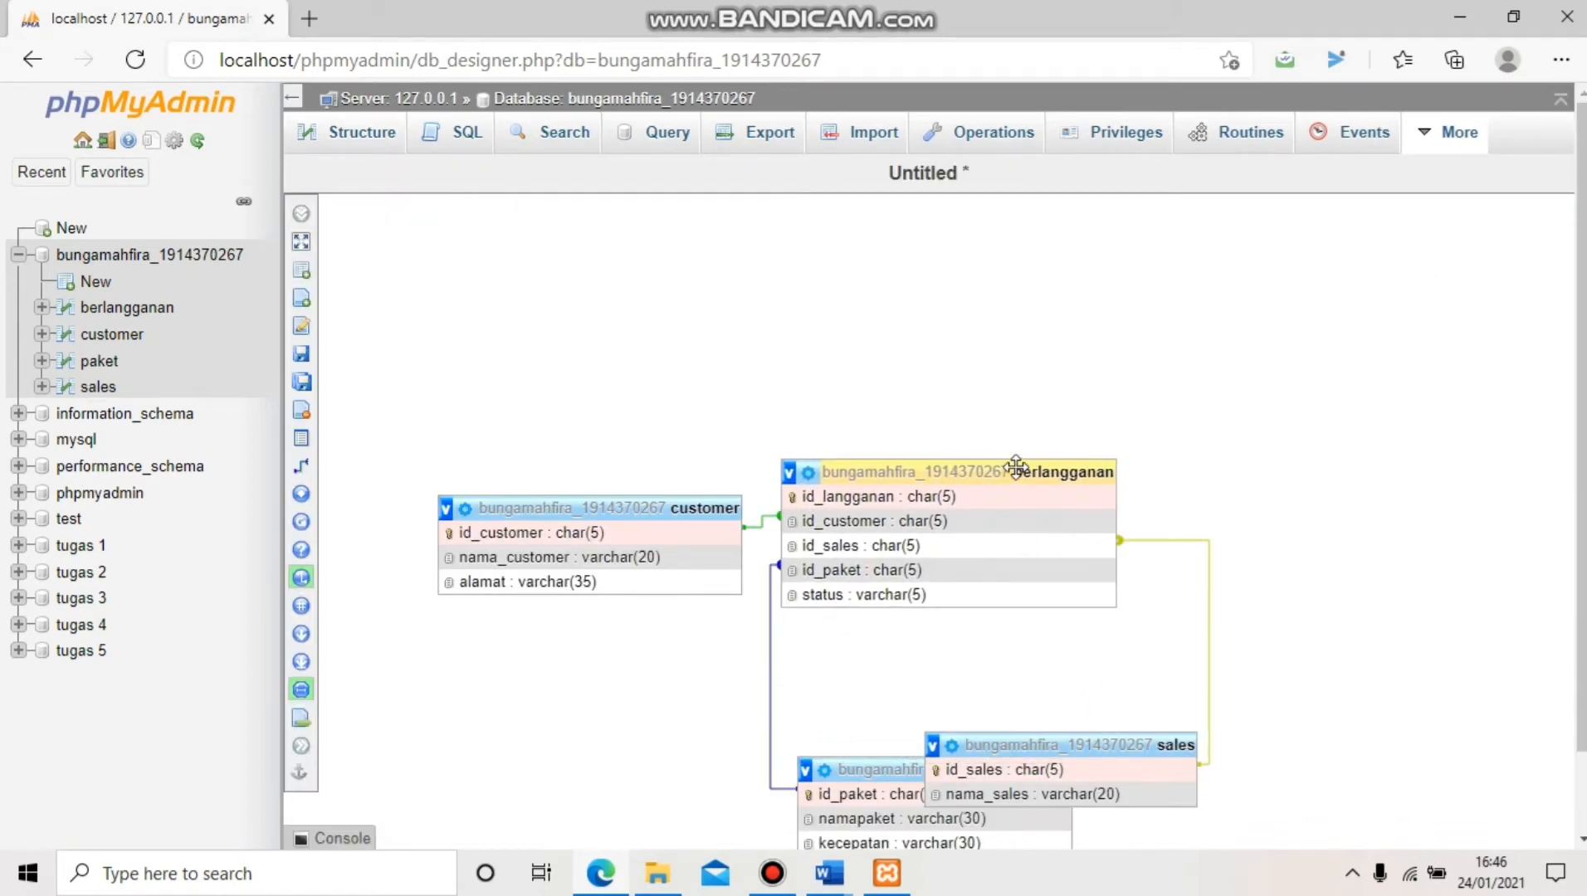
drag(882, 765, 523, 471)
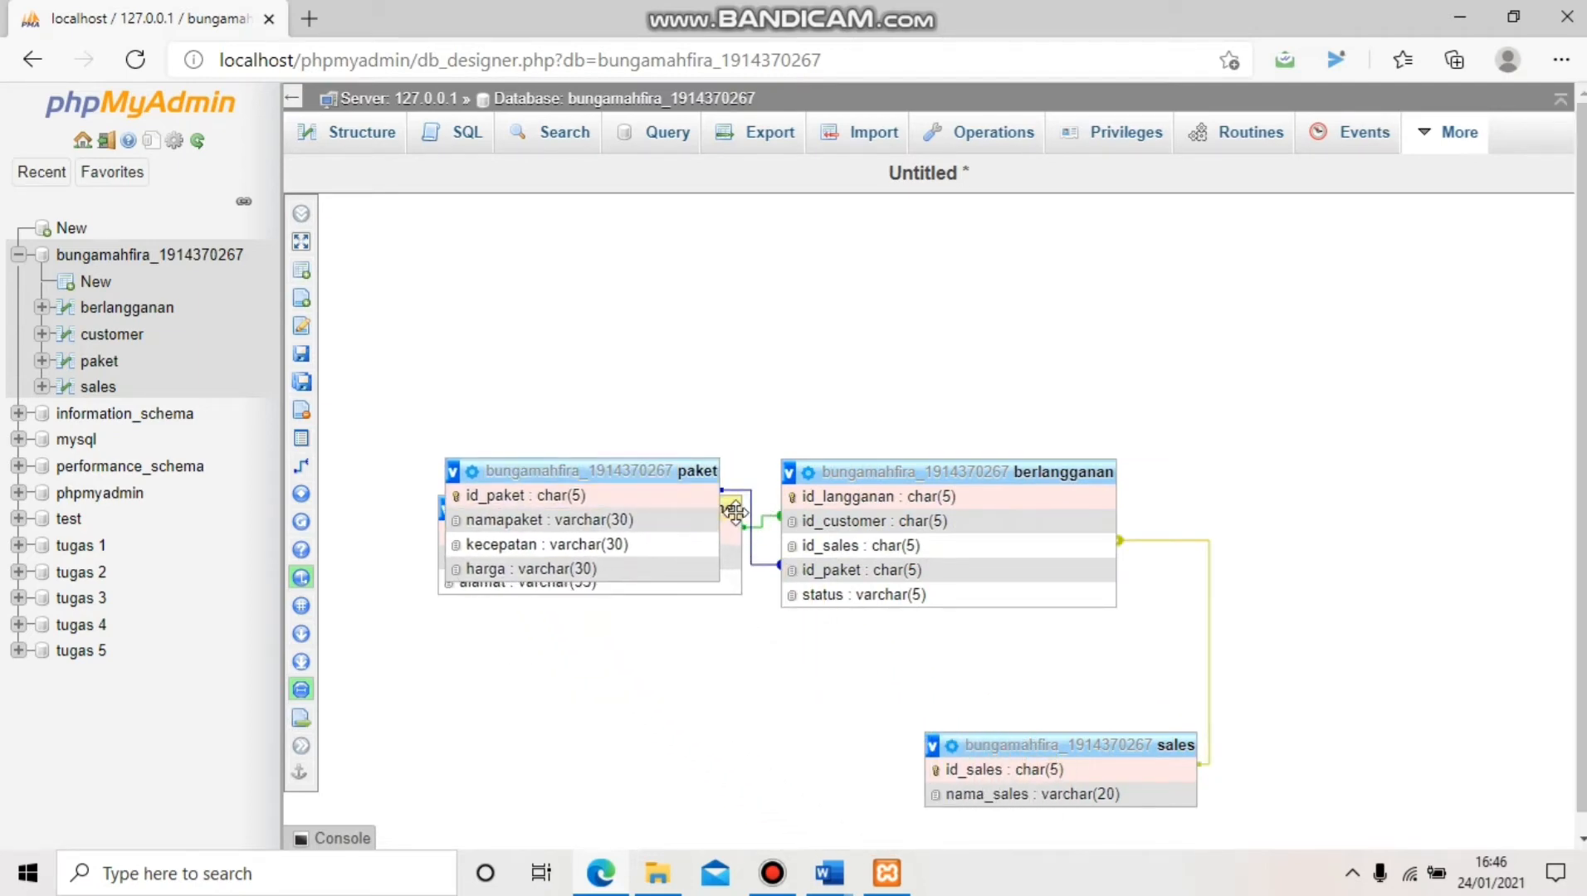
drag(734, 512, 1458, 364)
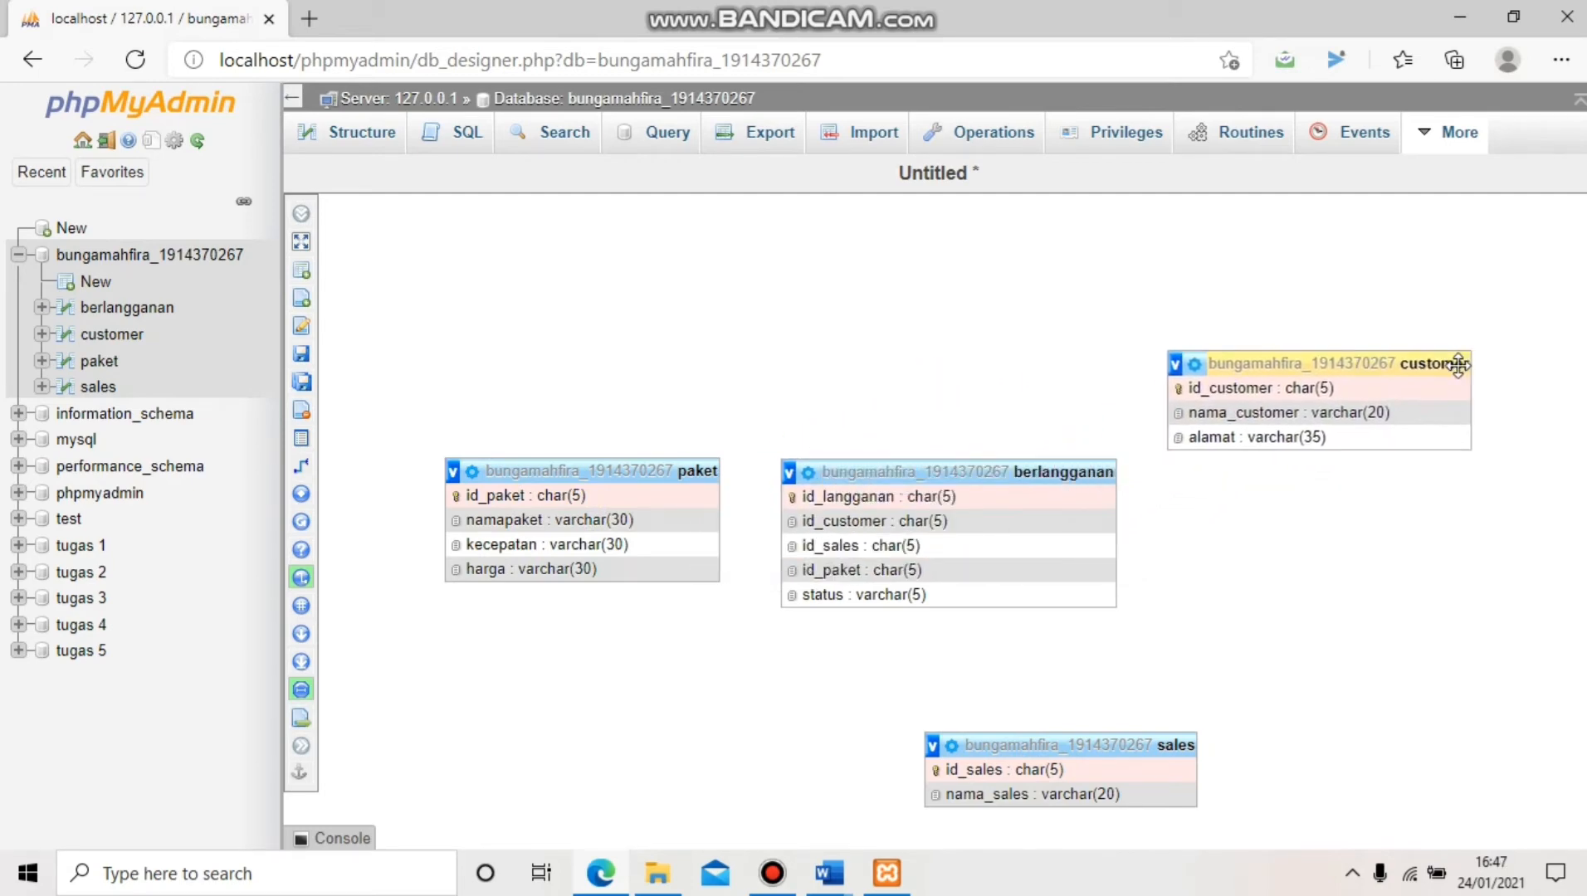
drag(1023, 744, 1285, 621)
drag(1295, 363, 1294, 402)
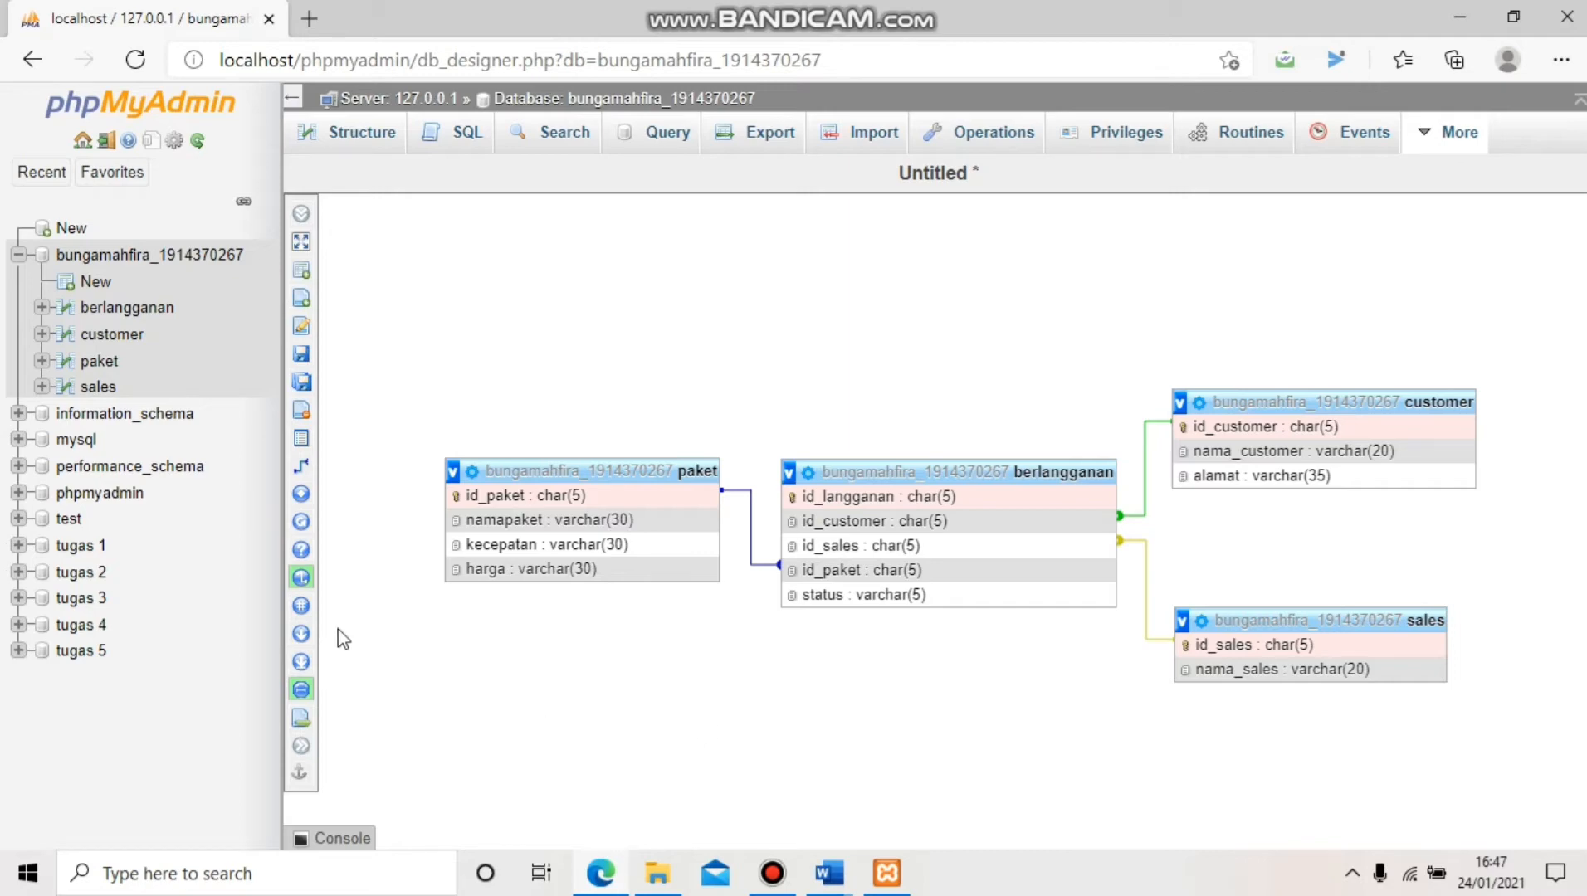
mouse_move(336, 581)
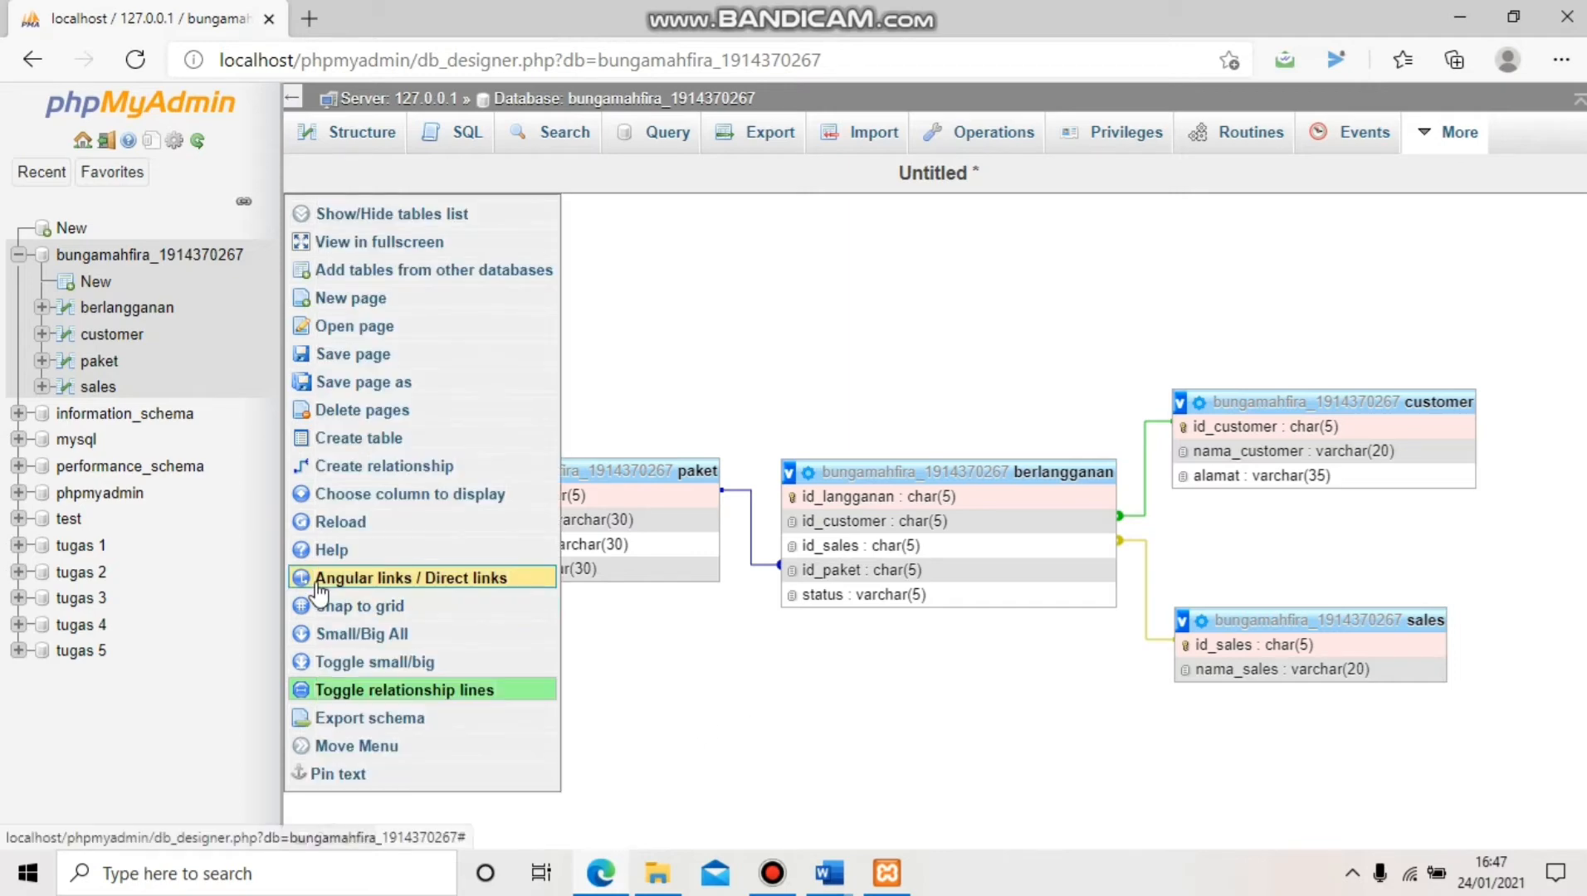
Save the designer layout as a page named after the database, then return to the table overview
click(358, 359)
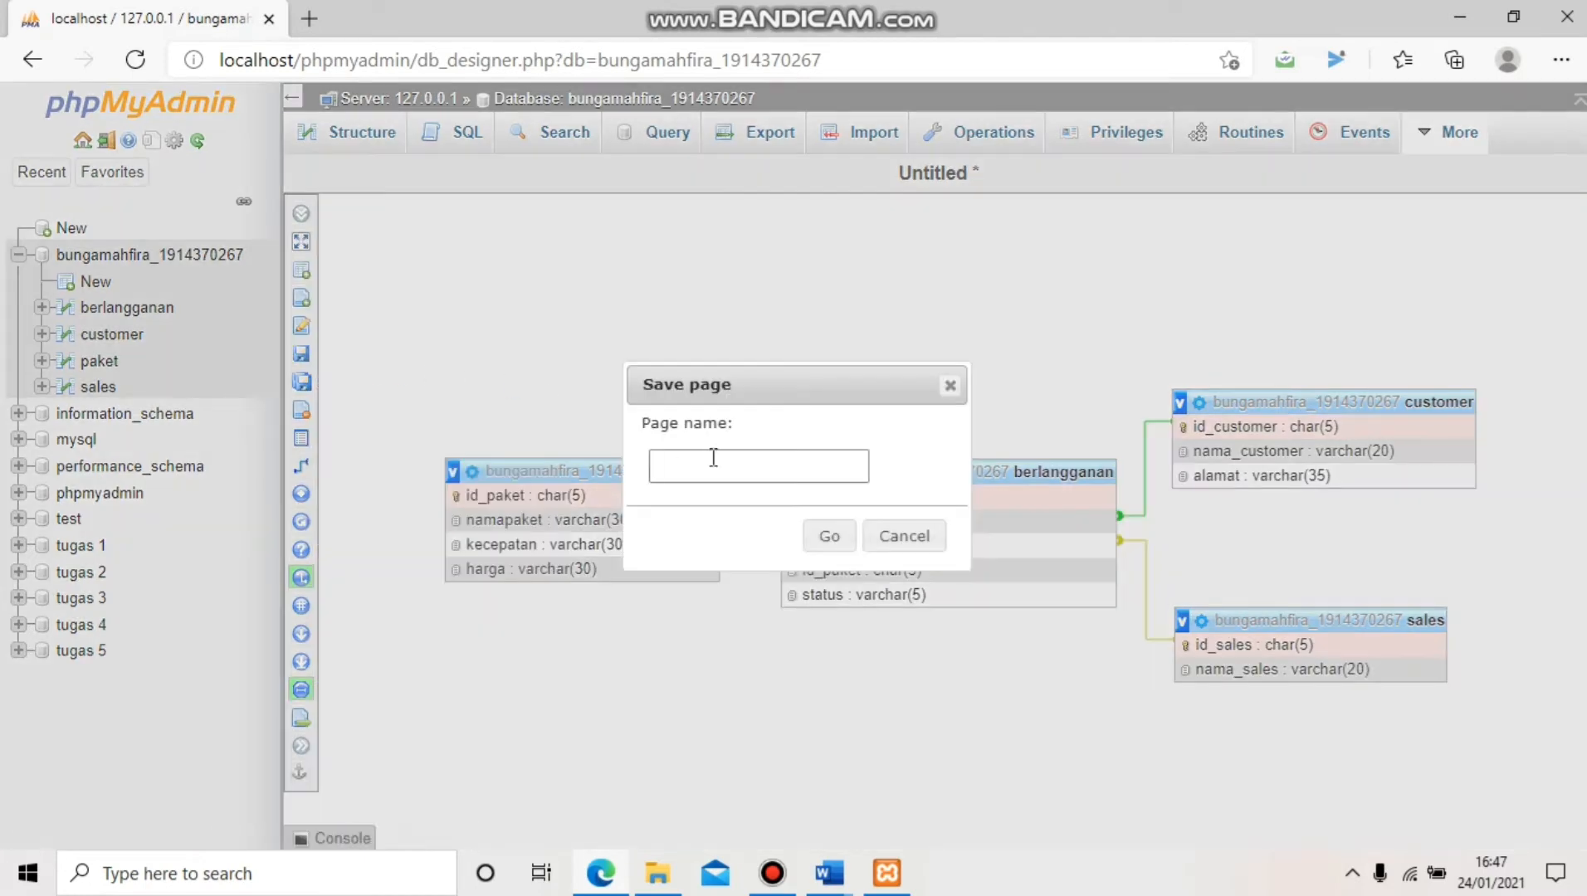
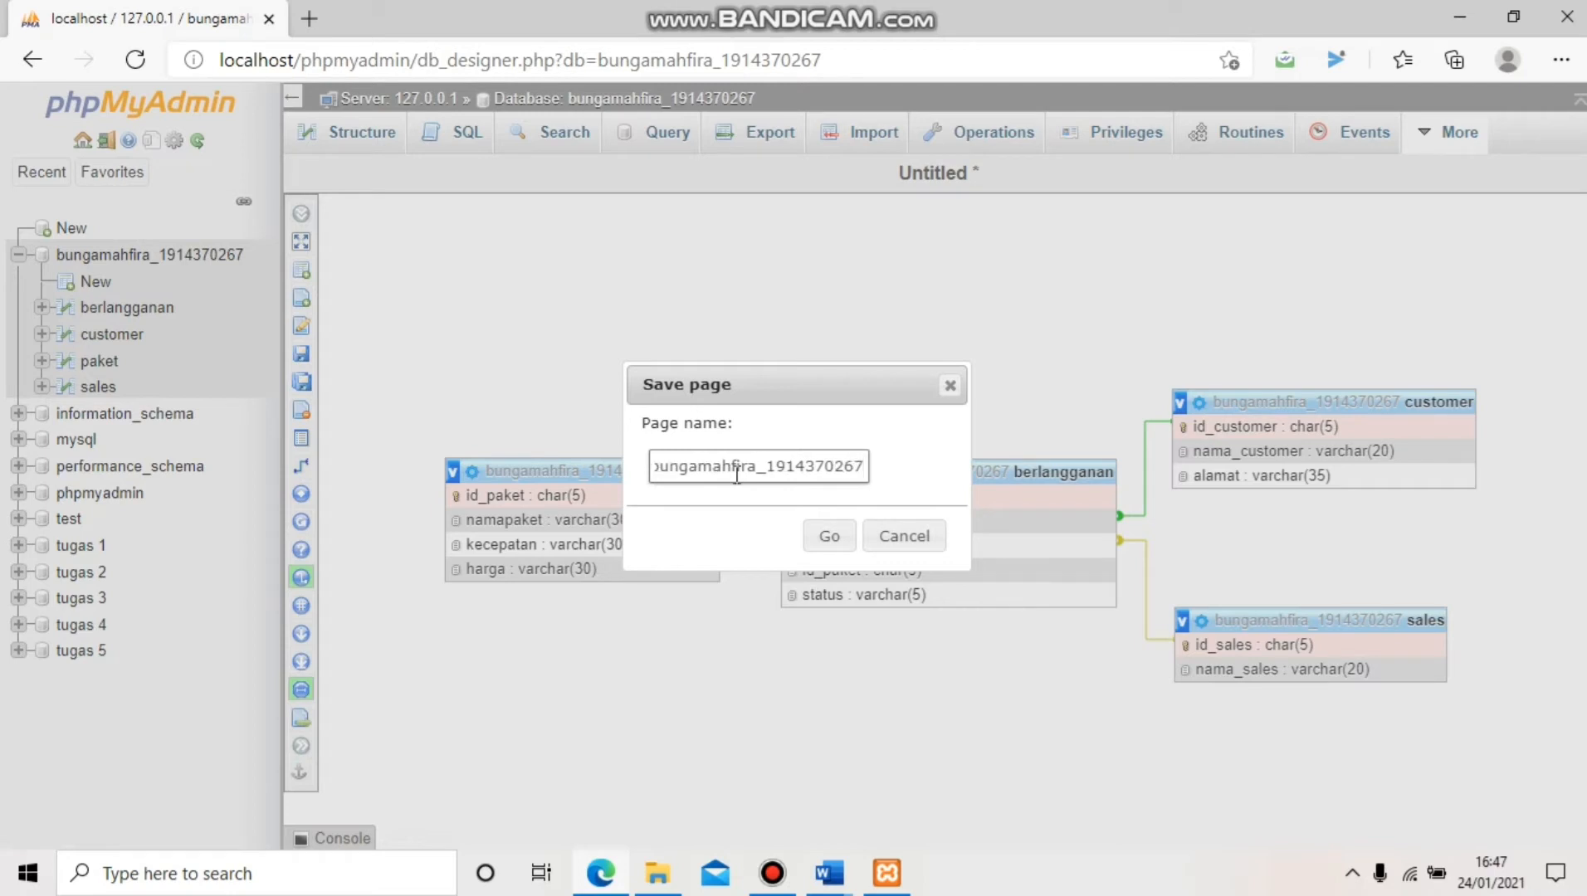
click(829, 538)
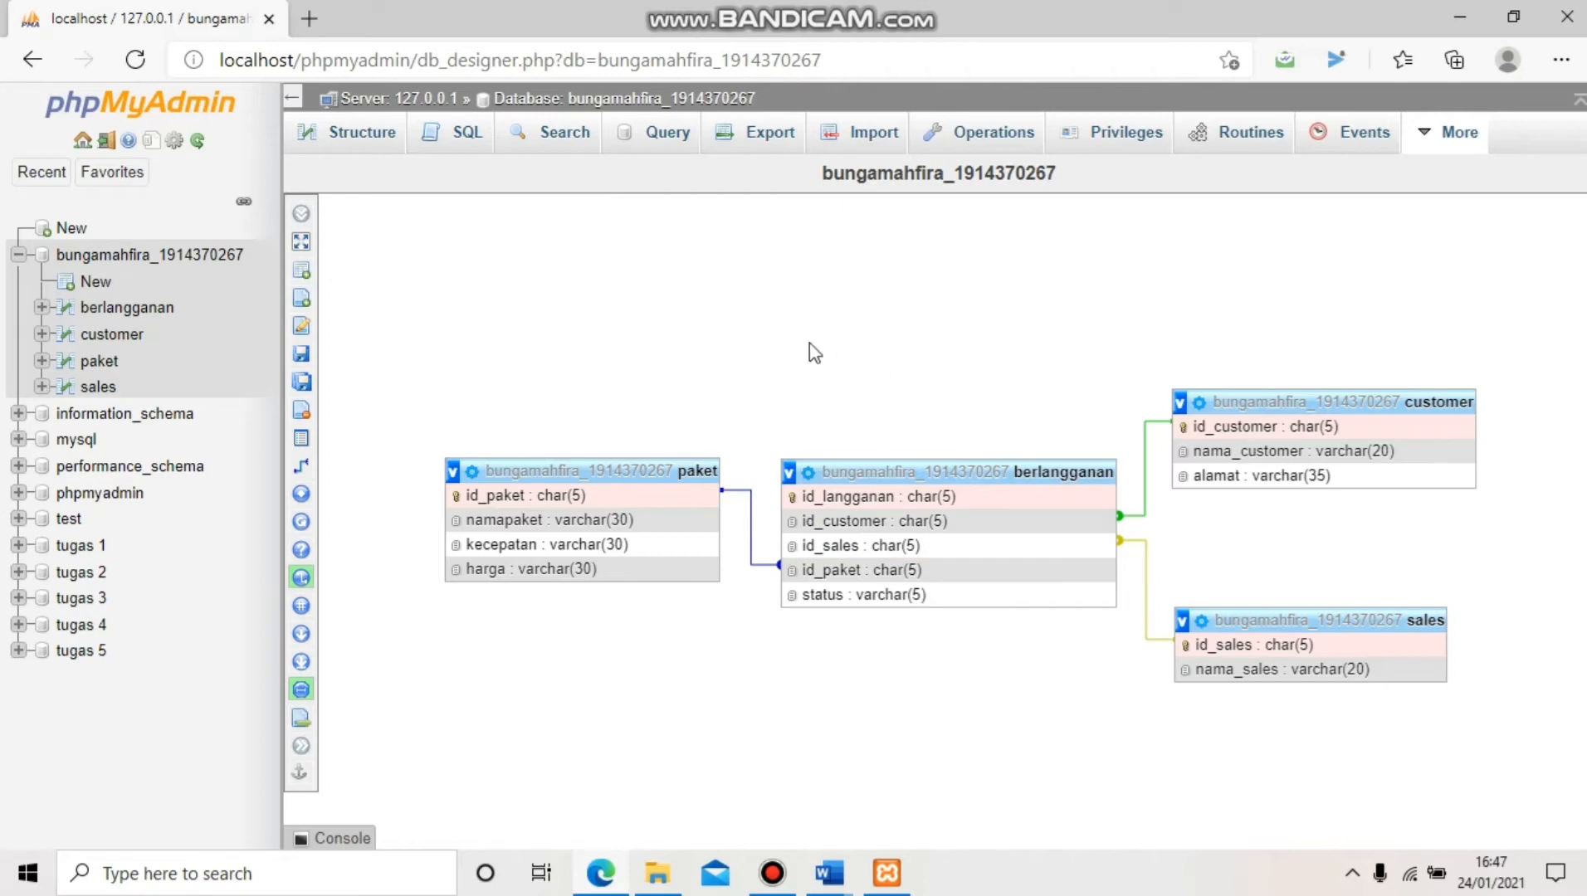
click(114, 261)
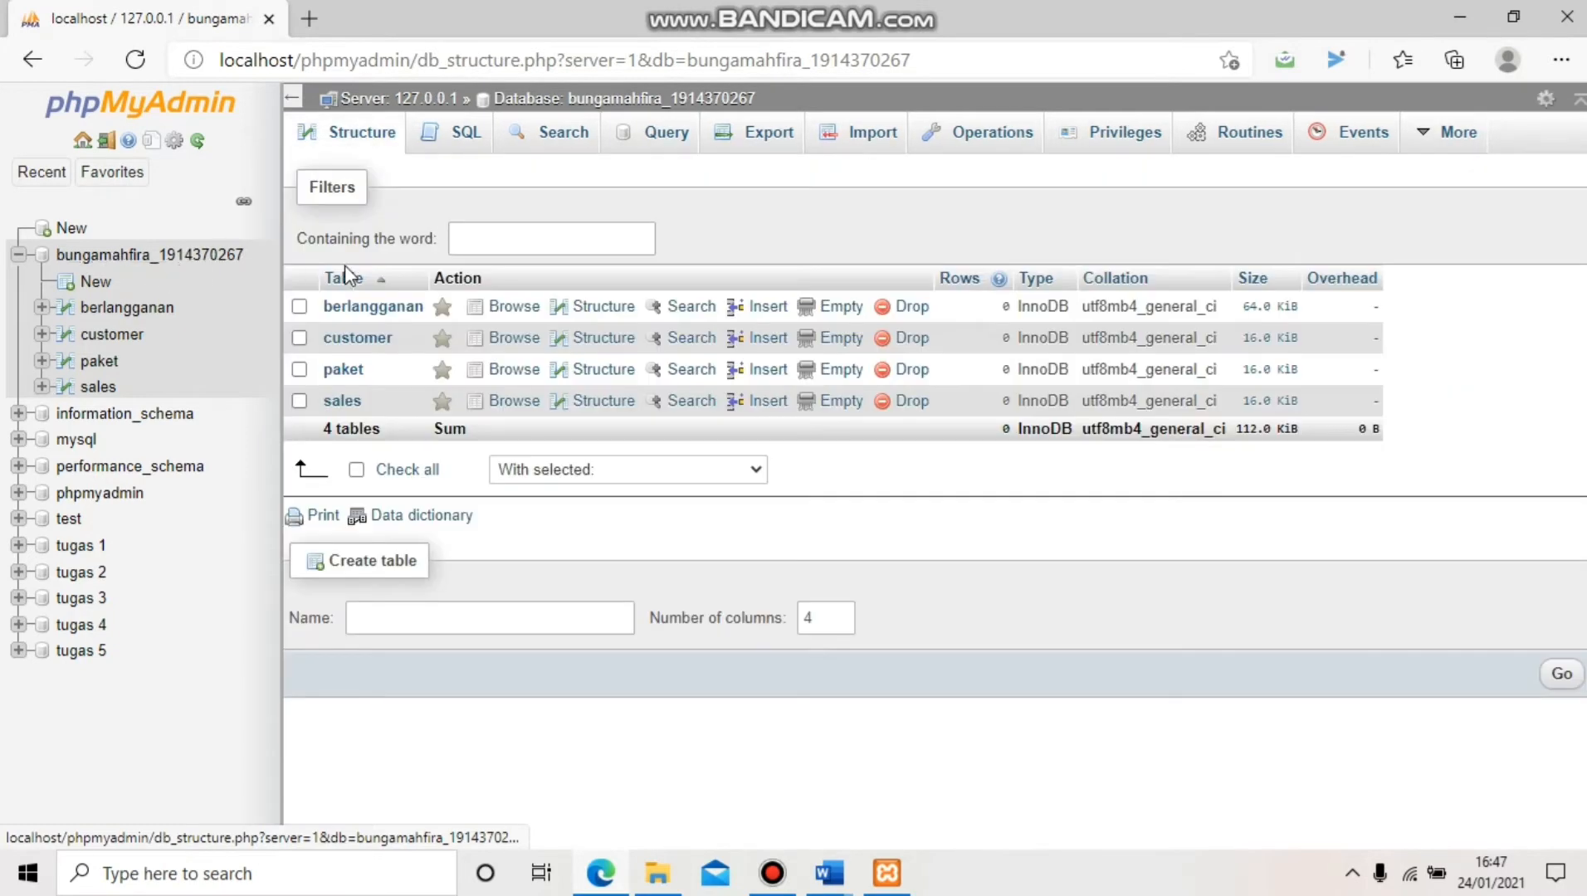
Return to the database's Structure overview, which lists the four tables with 10 rows each
mouse_move(1415, 145)
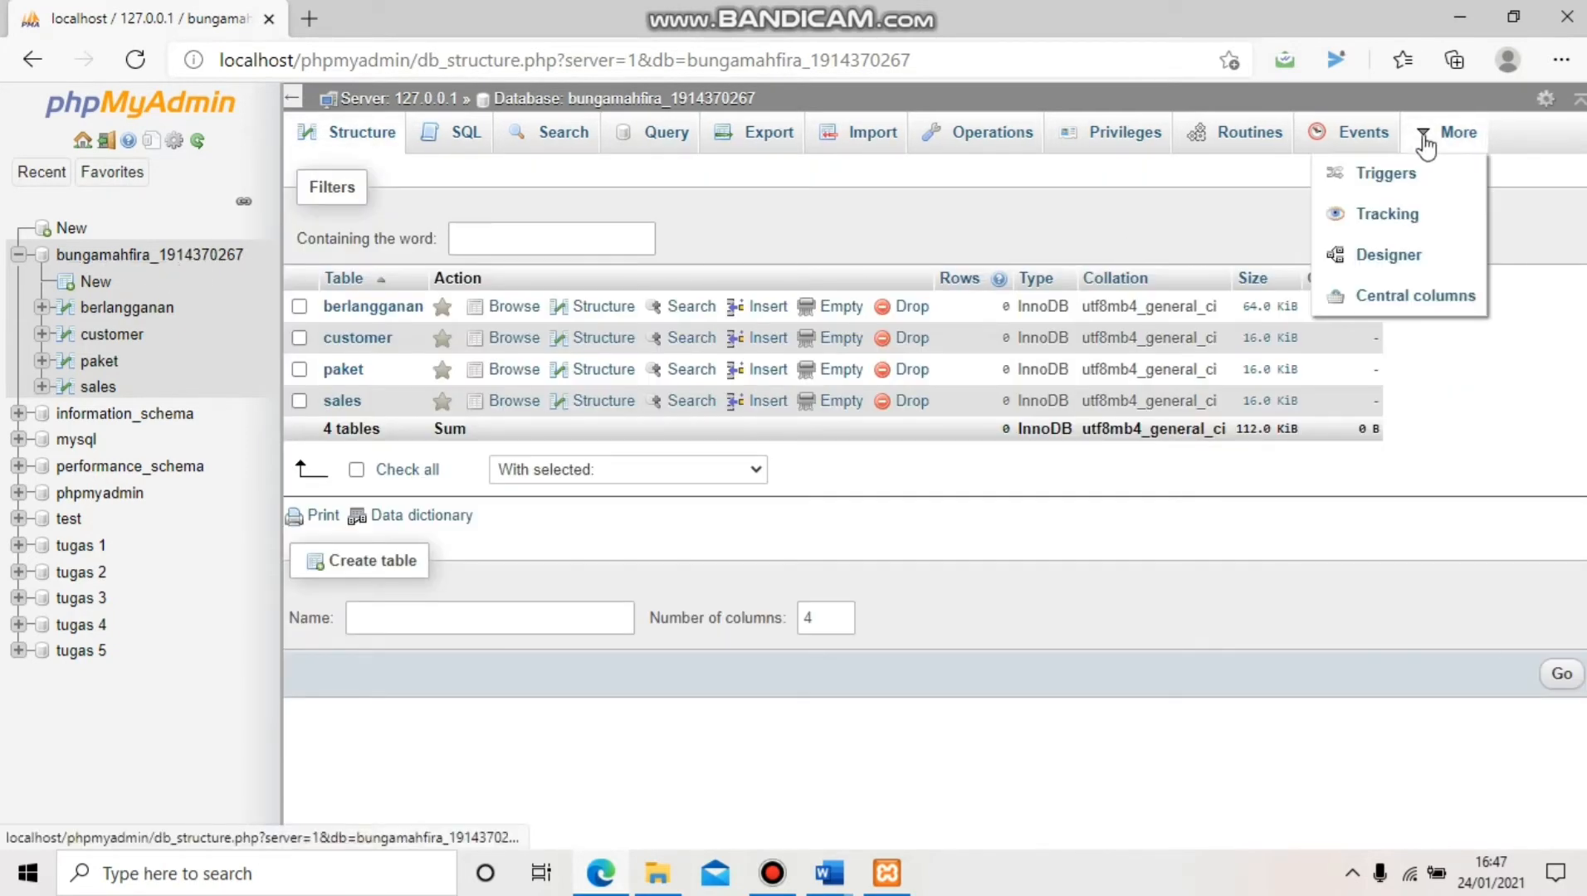
click(1425, 259)
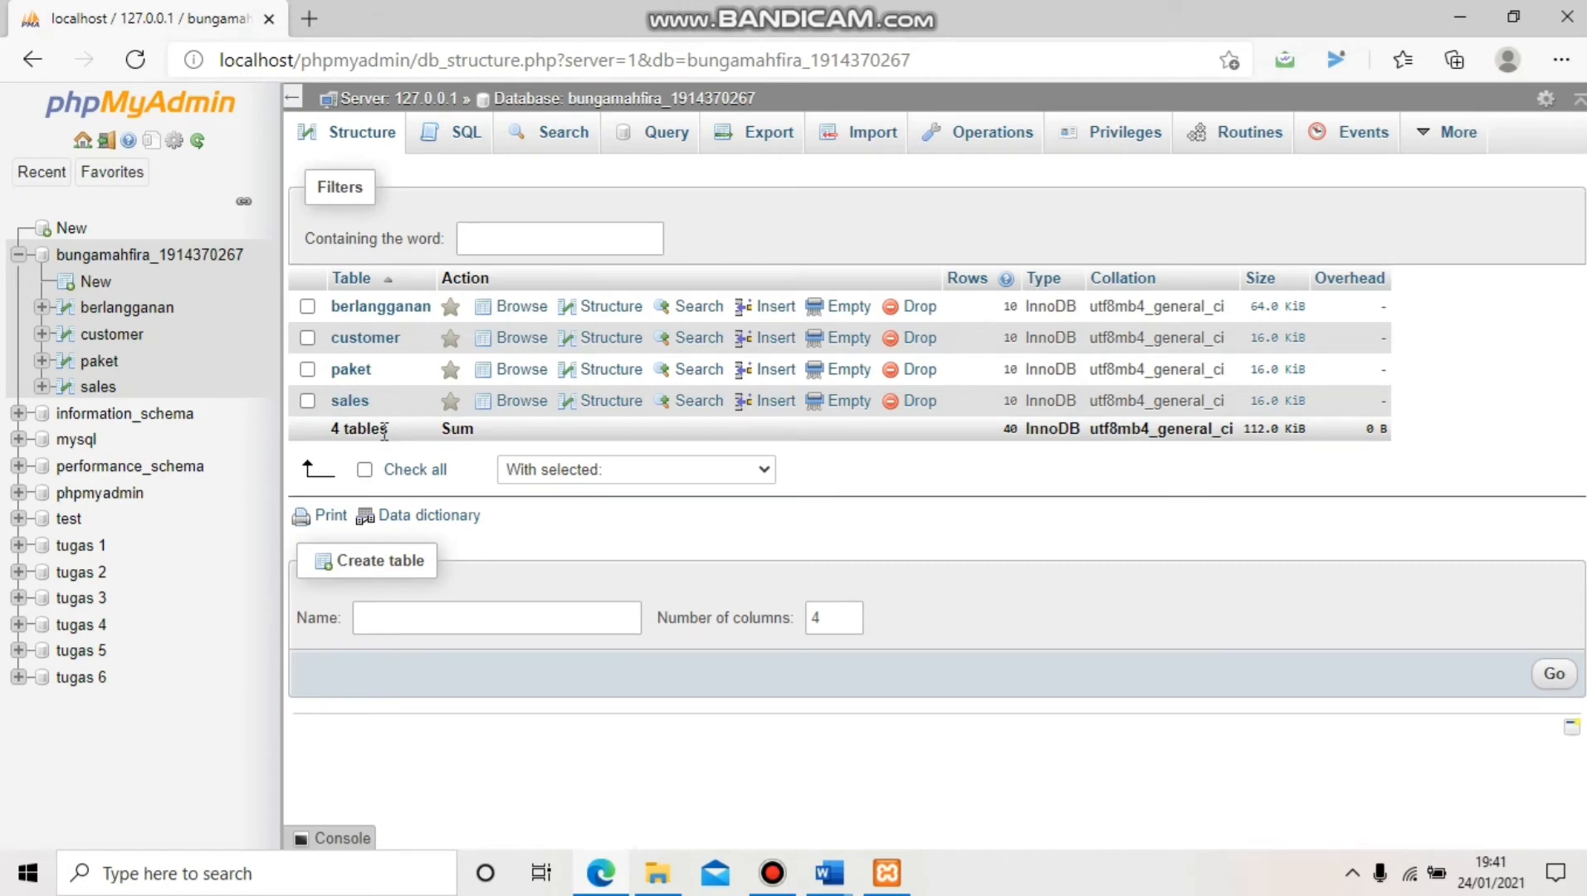
Browse the berlangganan, customer, paket and sales rows, finishing on customer's rows C01–C10
click(127, 313)
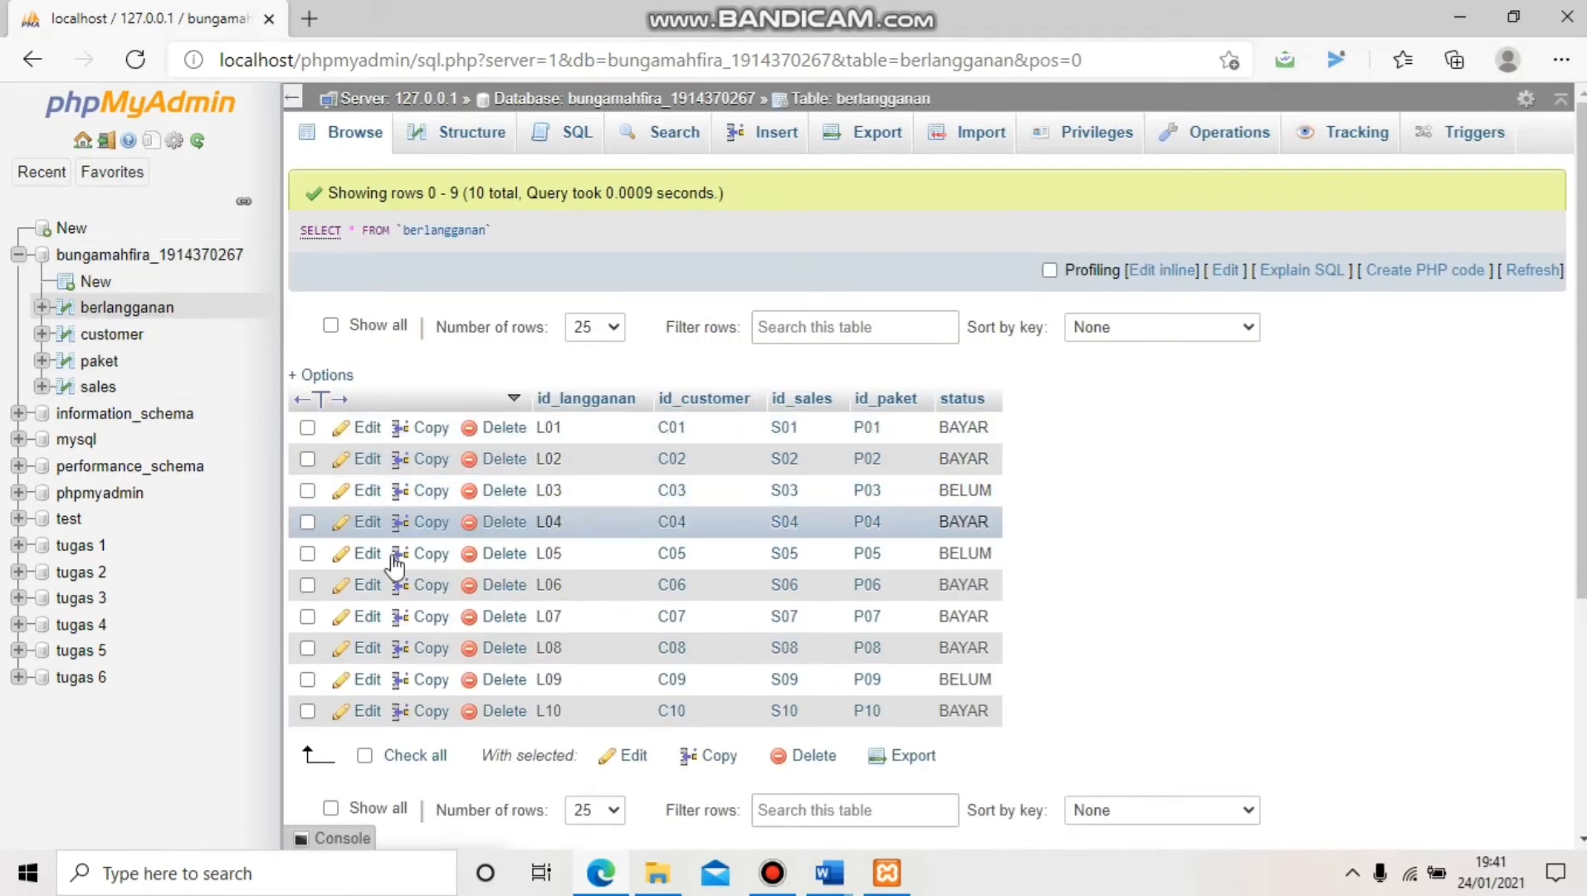
click(111, 334)
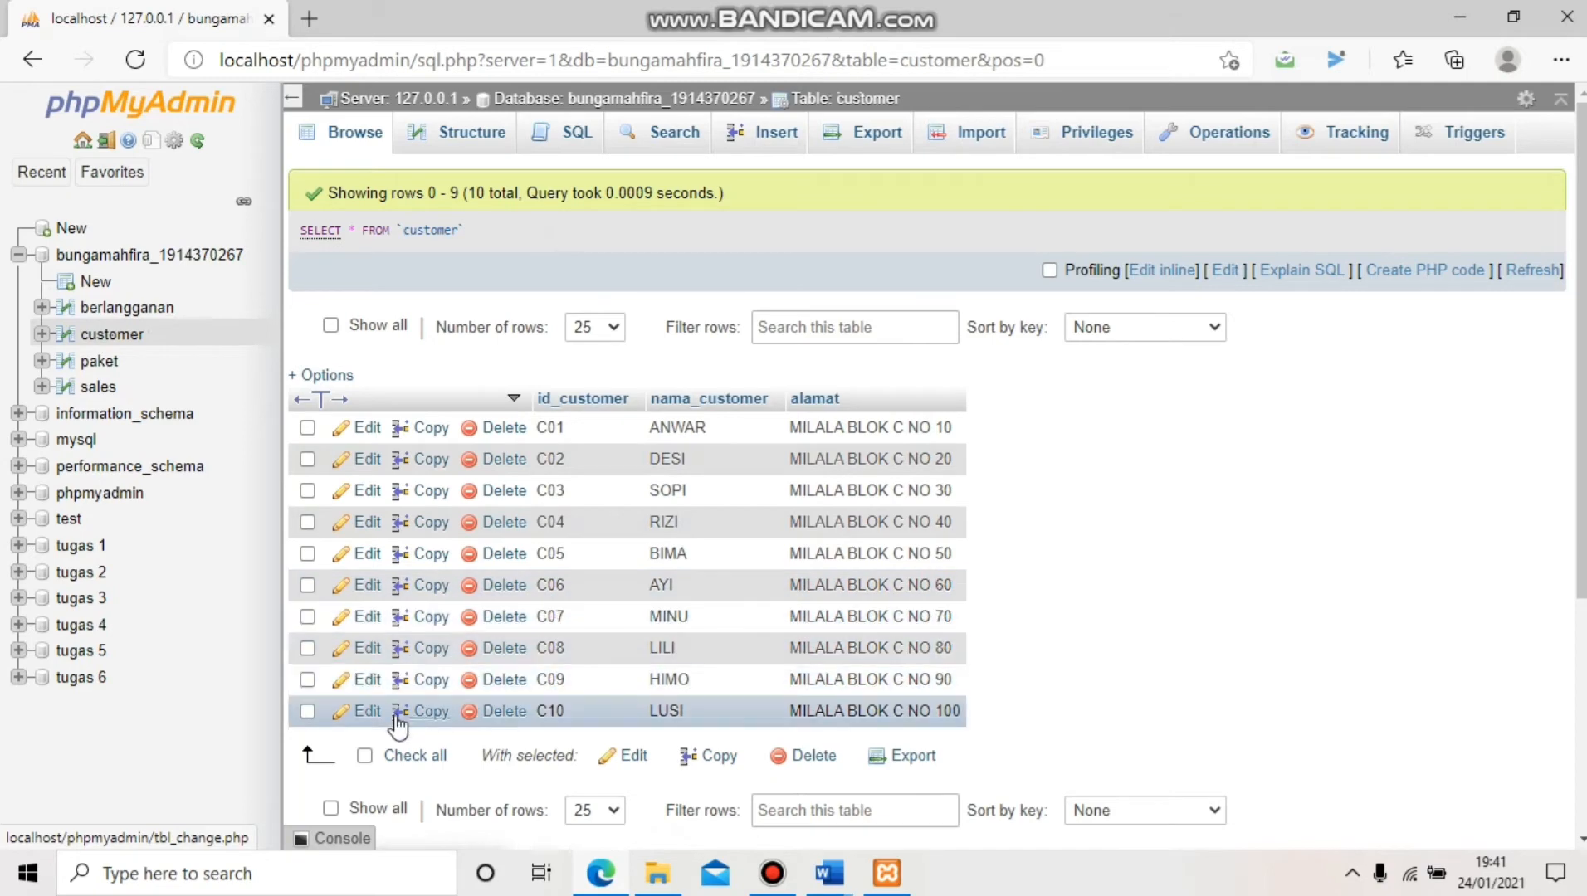
click(100, 360)
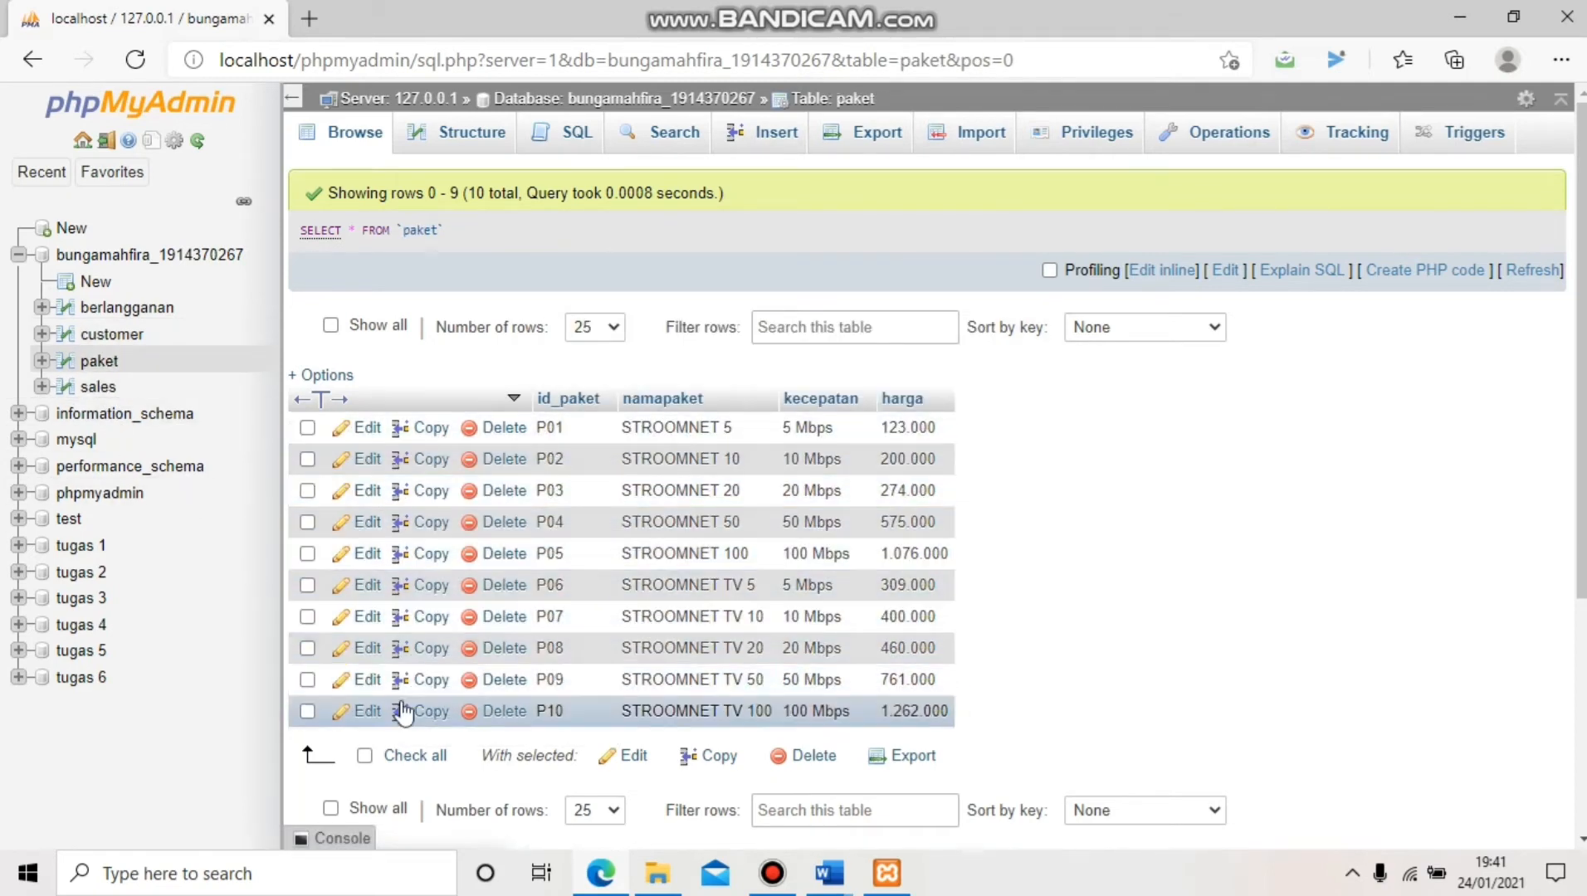
click(100, 388)
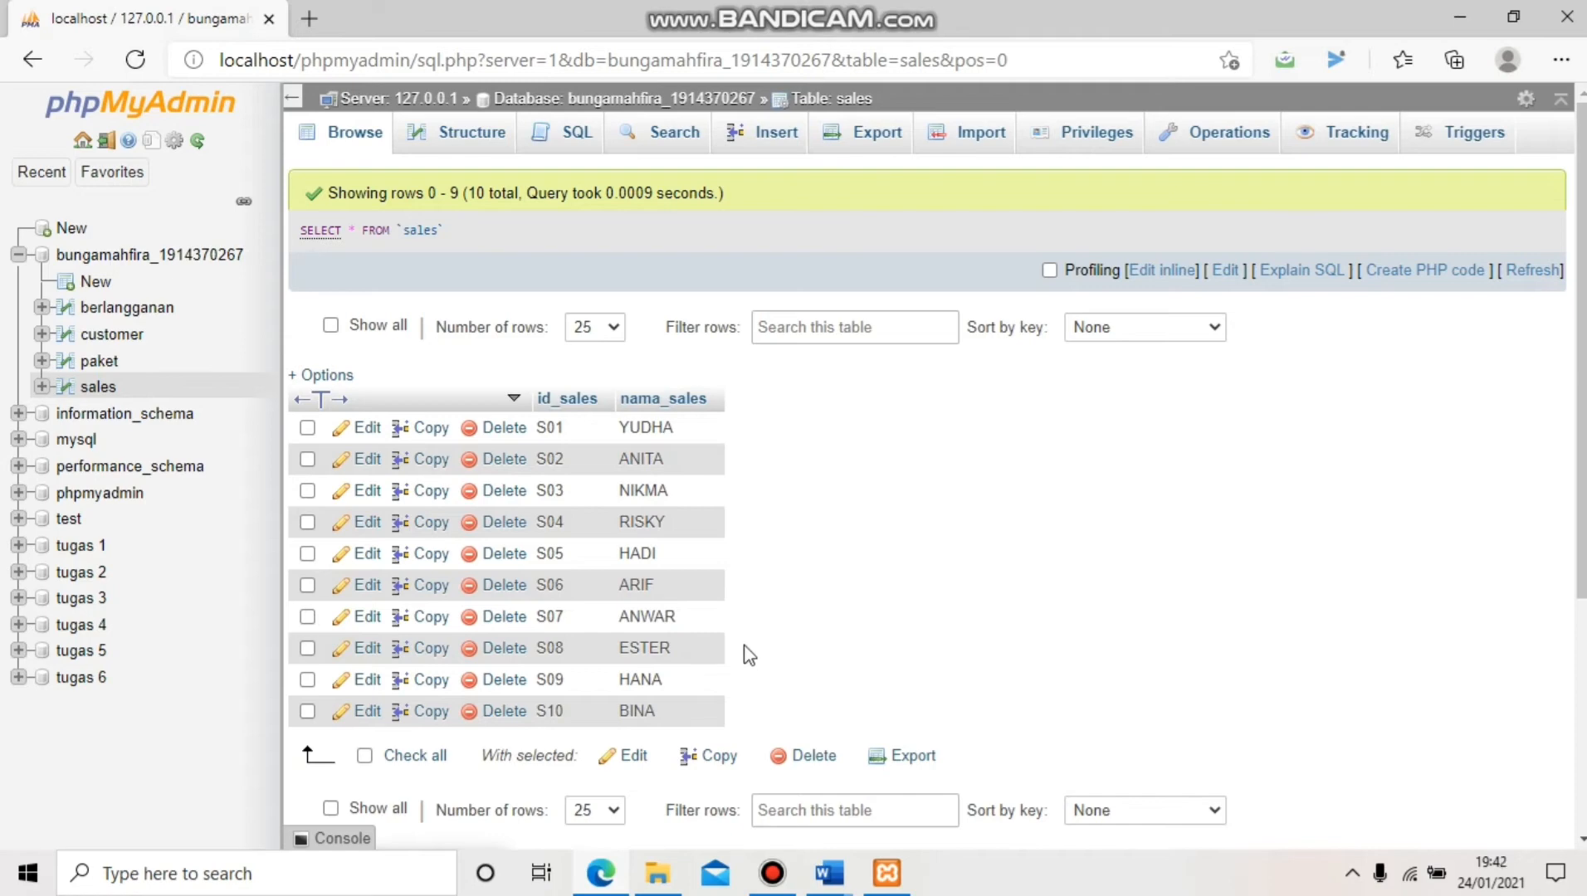
click(123, 313)
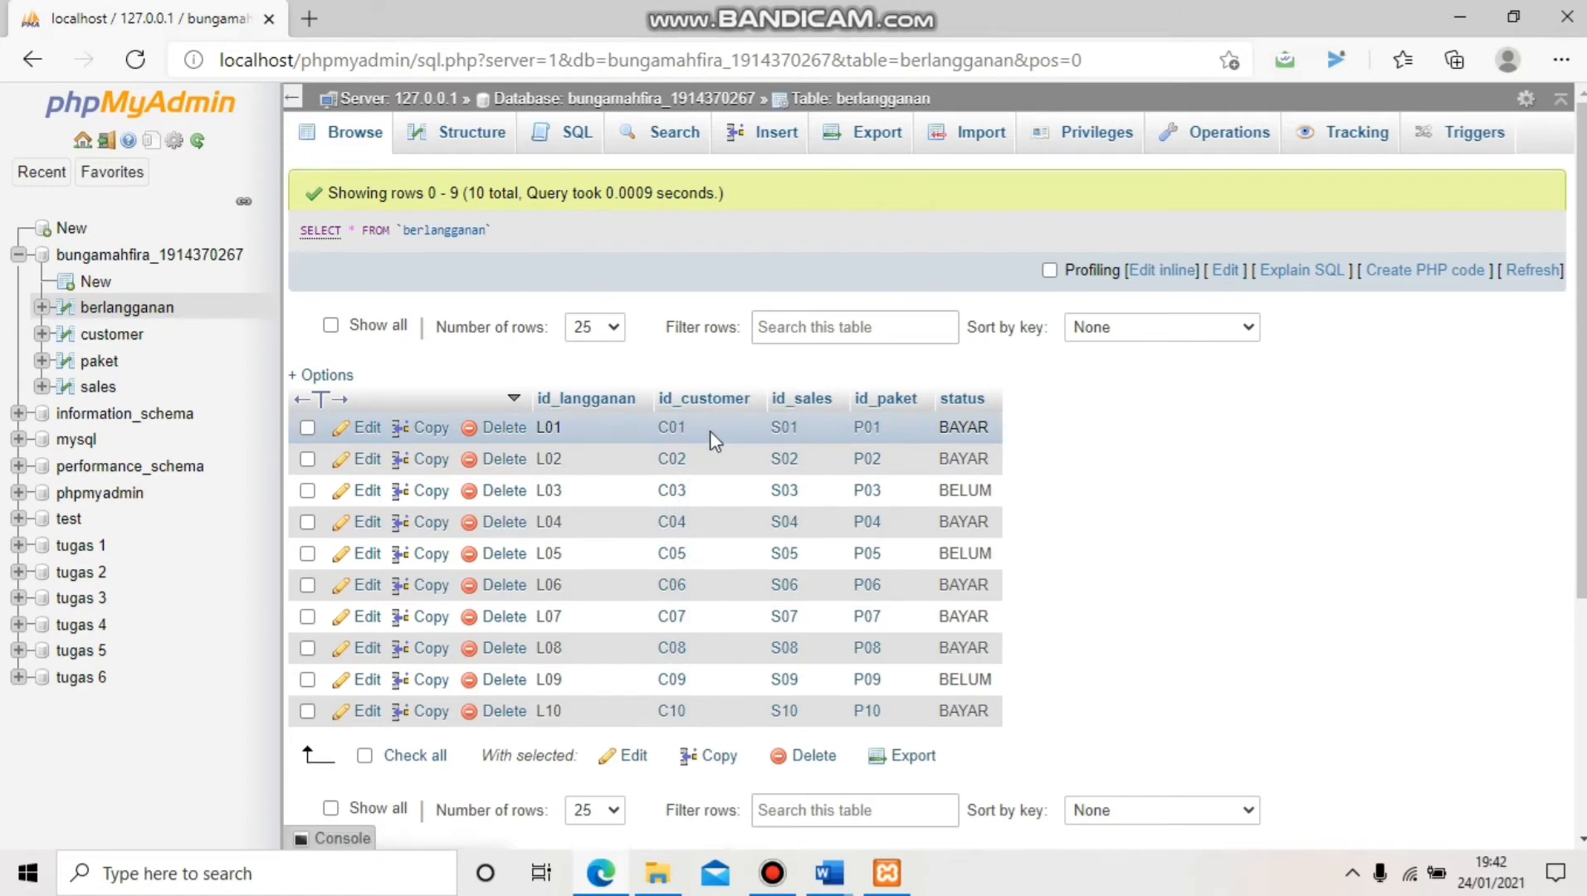
click(146, 340)
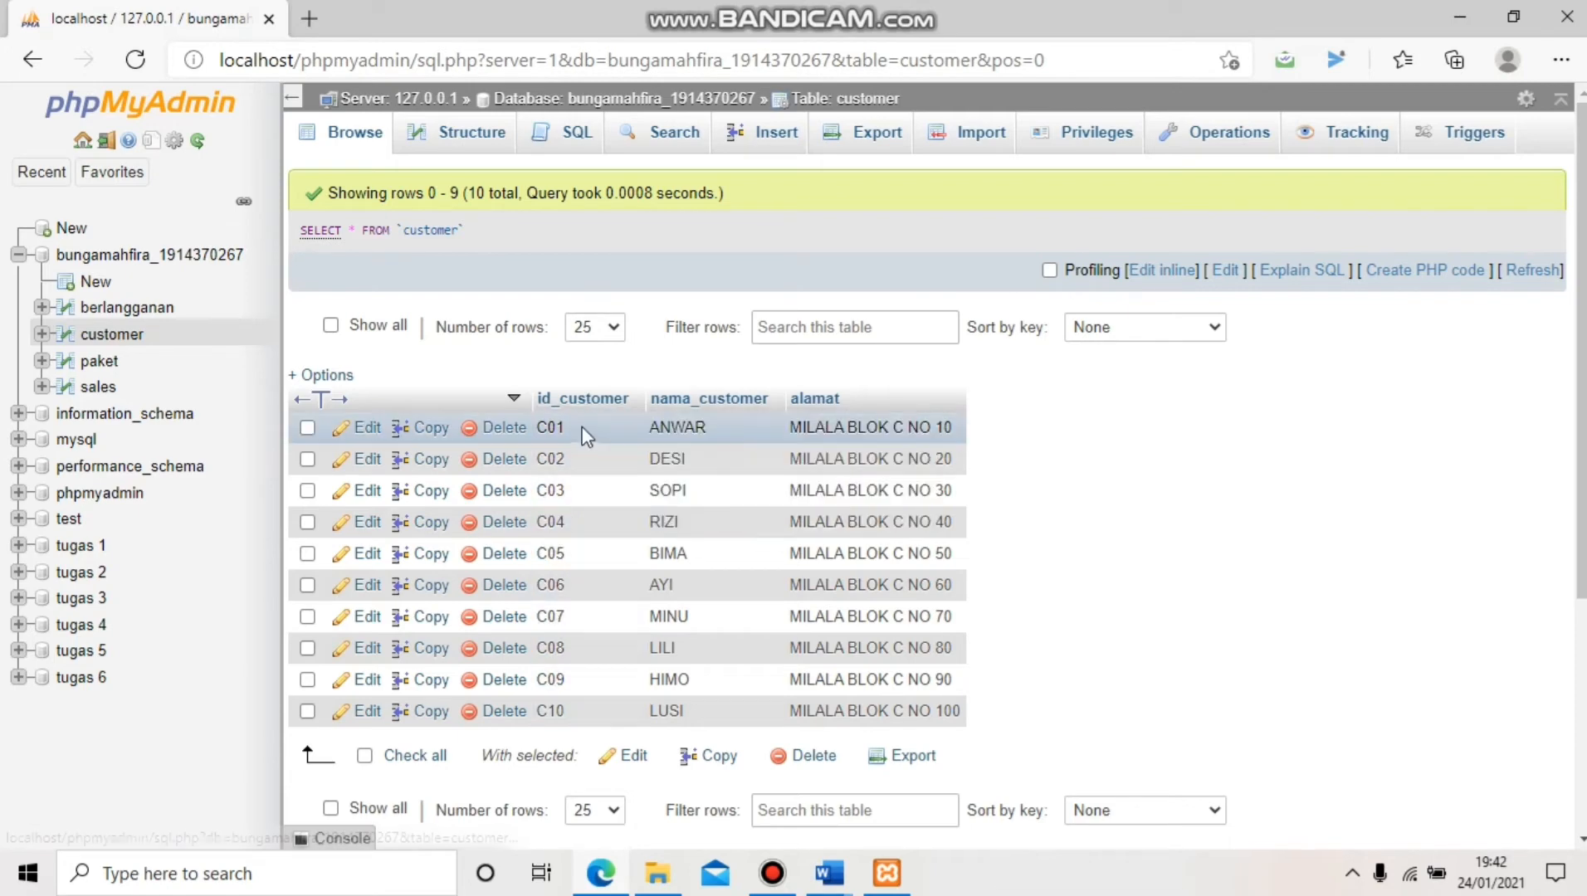
click(481, 435)
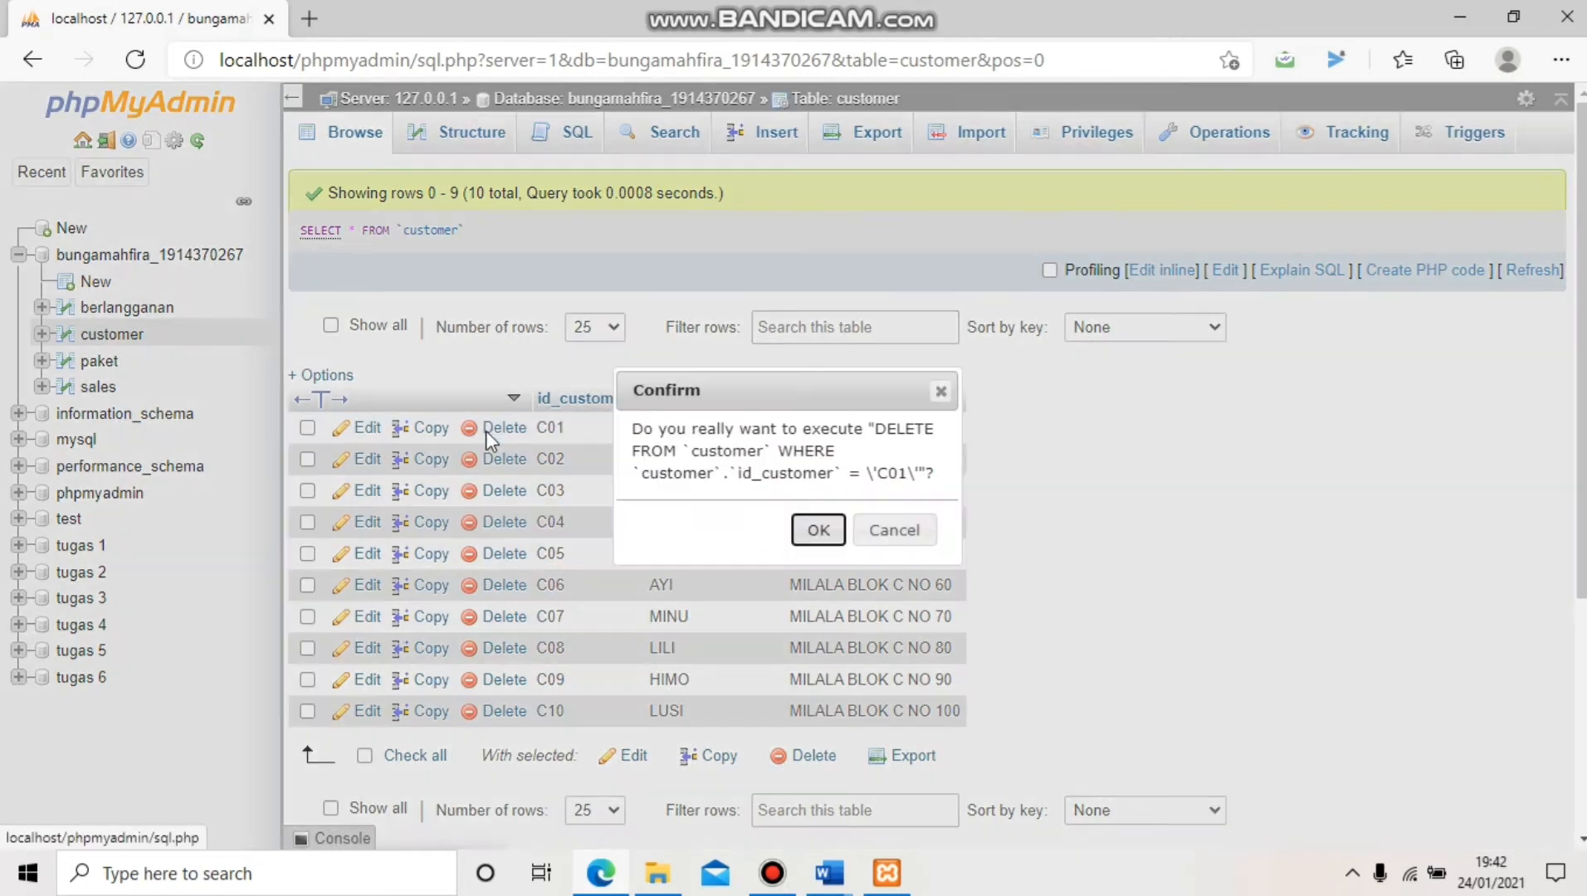
click(817, 531)
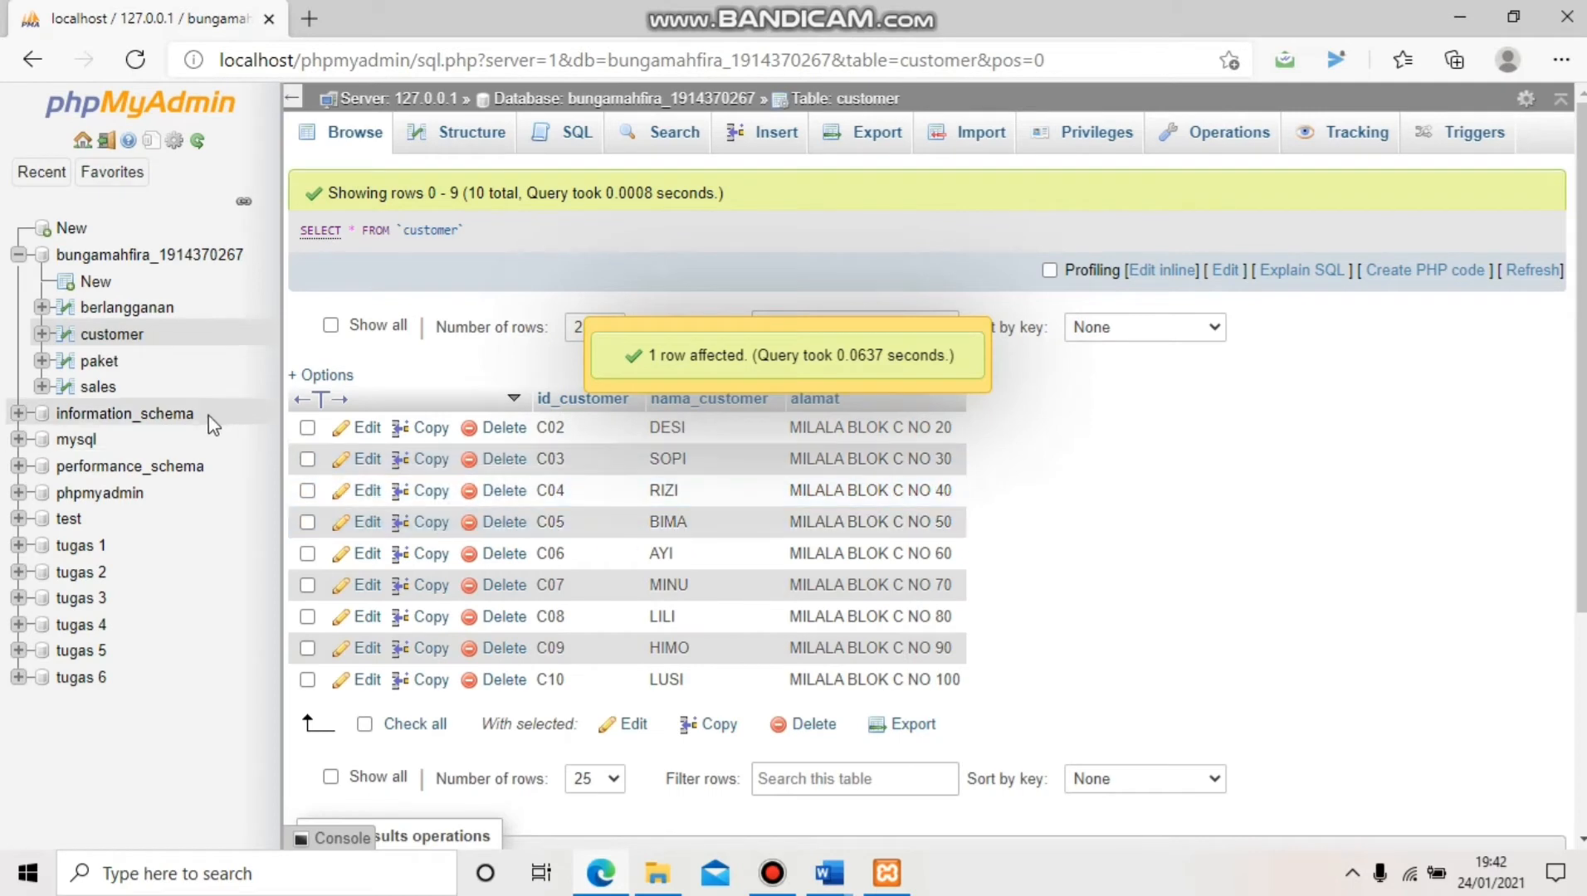
click(104, 316)
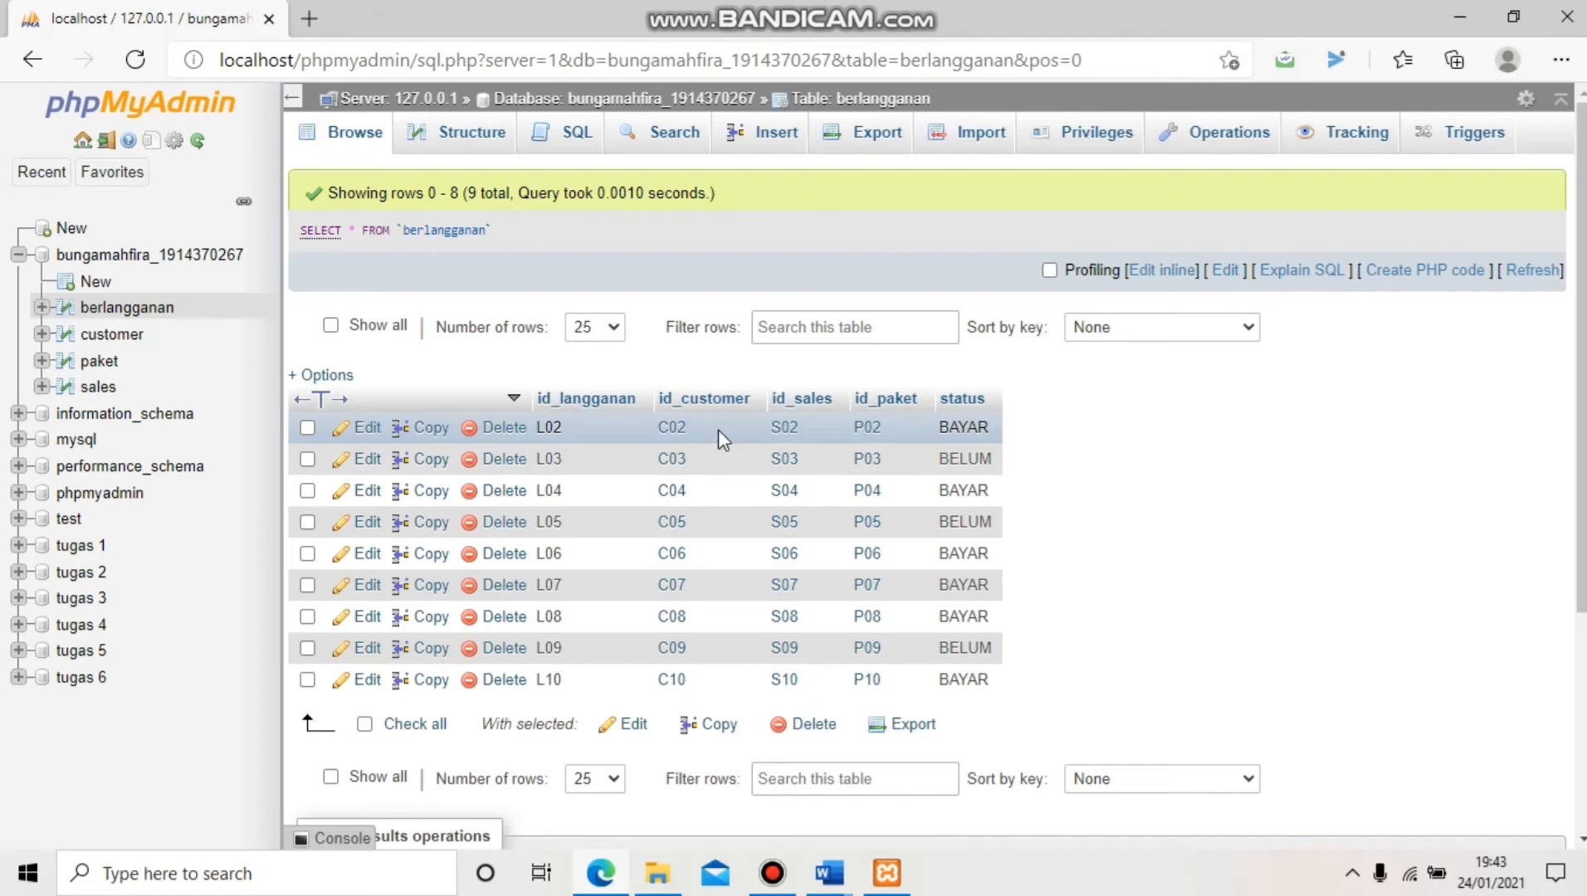
click(112, 335)
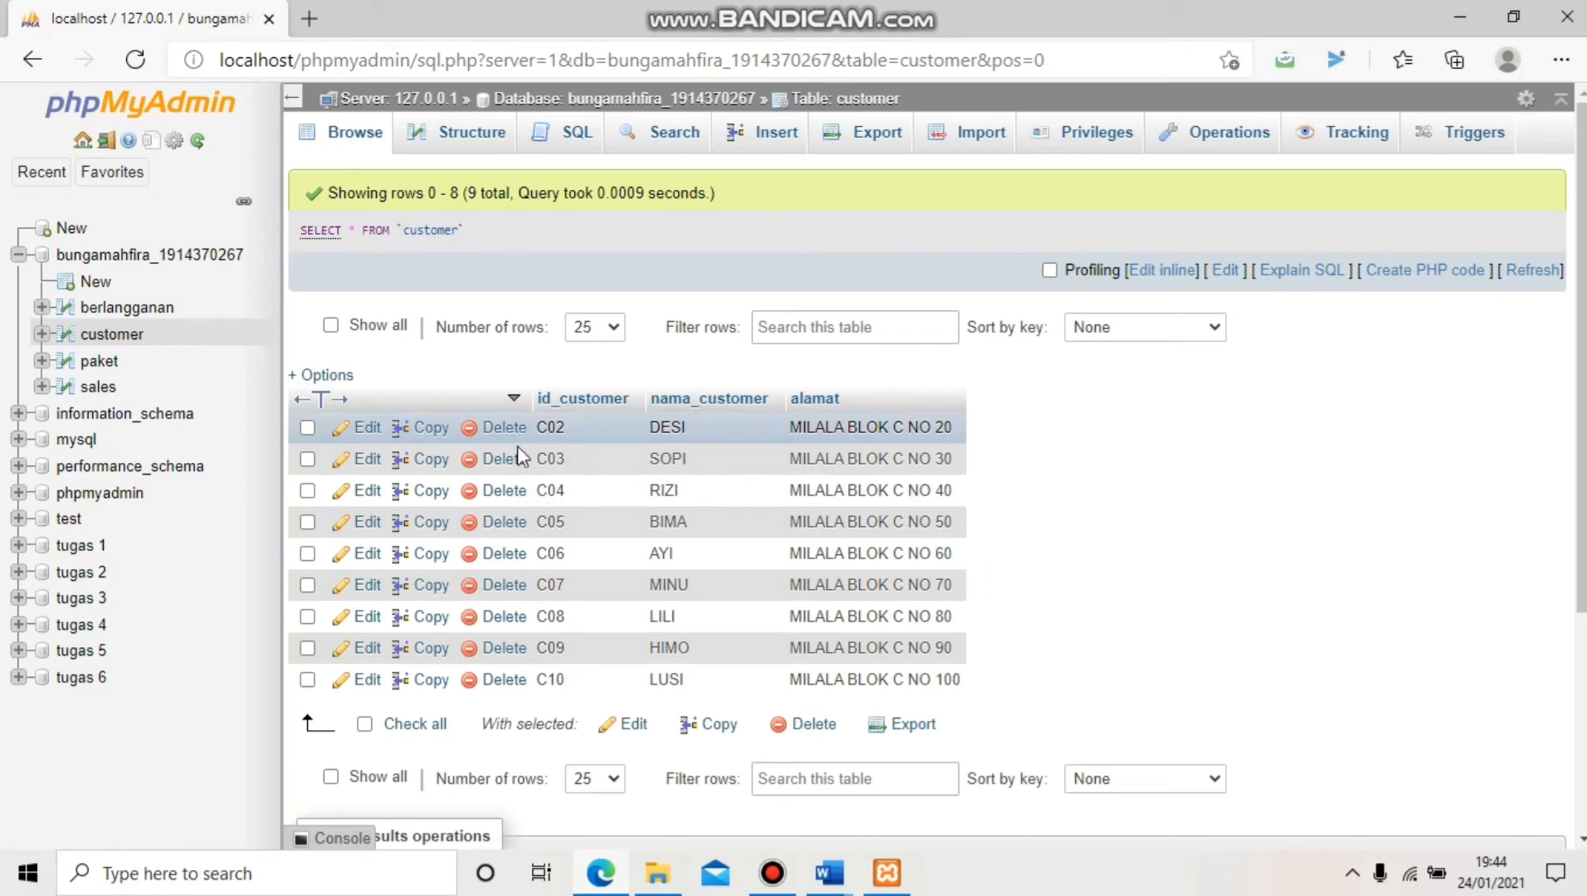
Edit customer C02's id to C200, save it, and check berlangganan row L02 reflects it
click(358, 429)
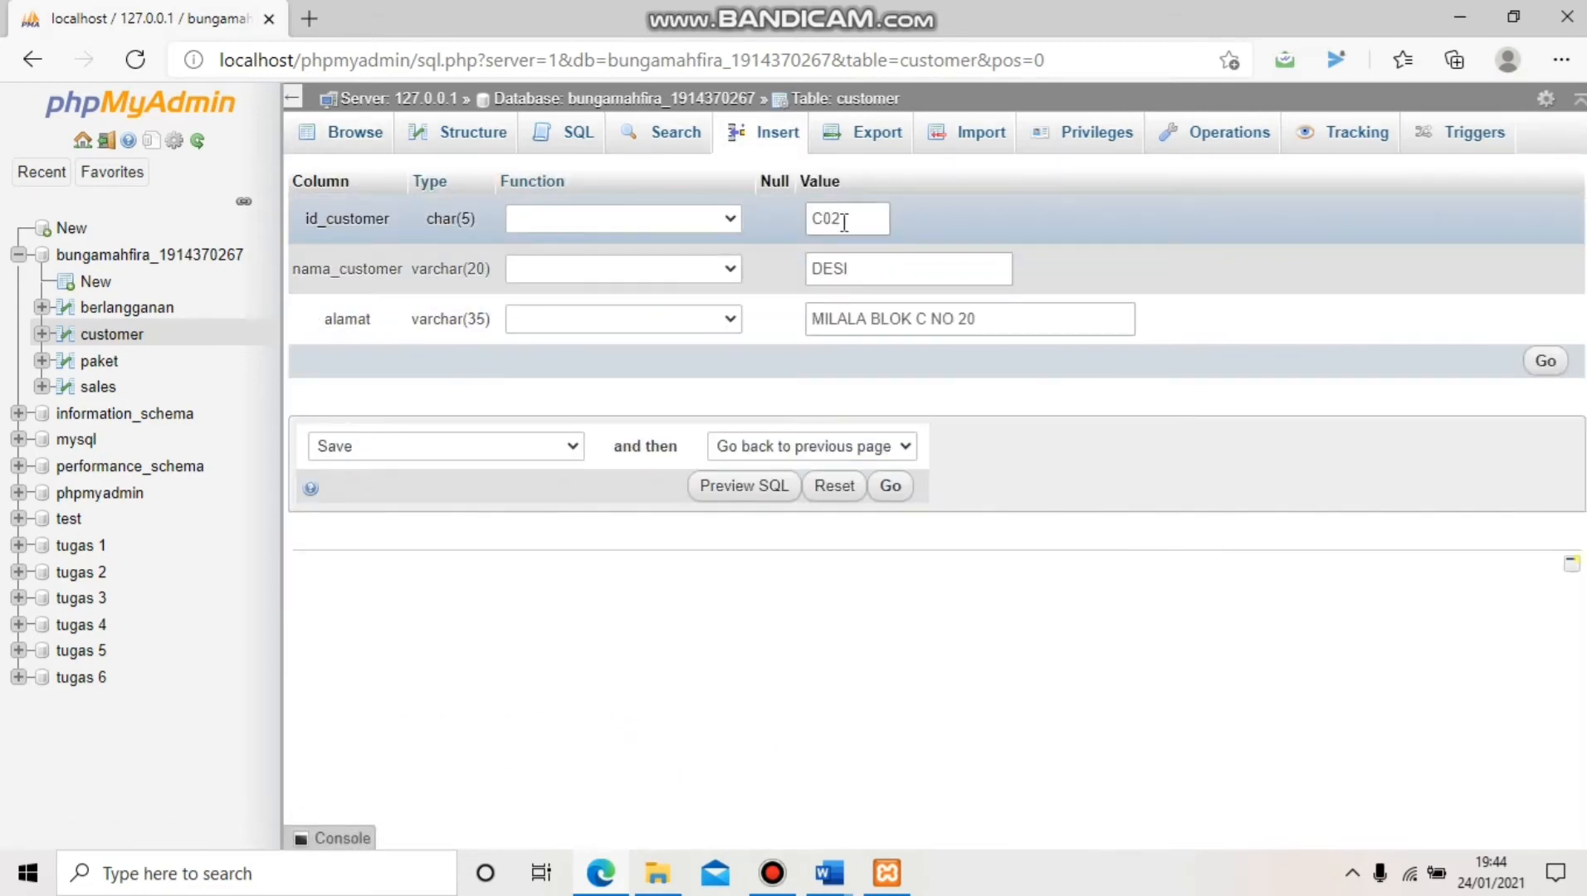
click(845, 221)
drag(845, 220, 824, 222)
click(824, 223)
key(BackSpace)
text(20)
key(BackSpace)
click(859, 226)
key(BackSpace)
text(C200)
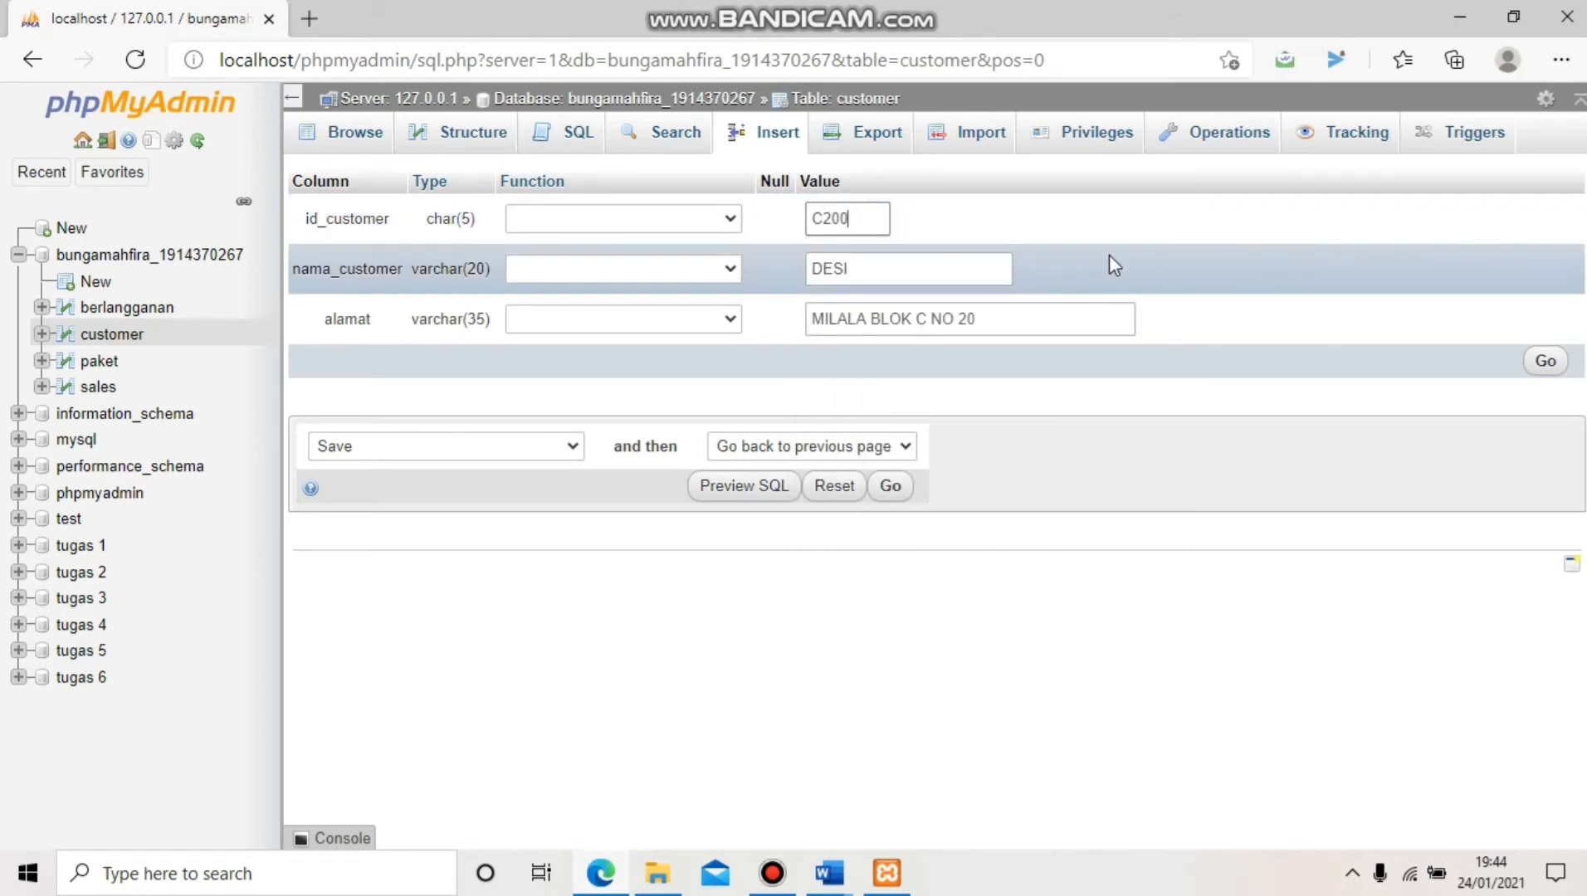
click(1545, 362)
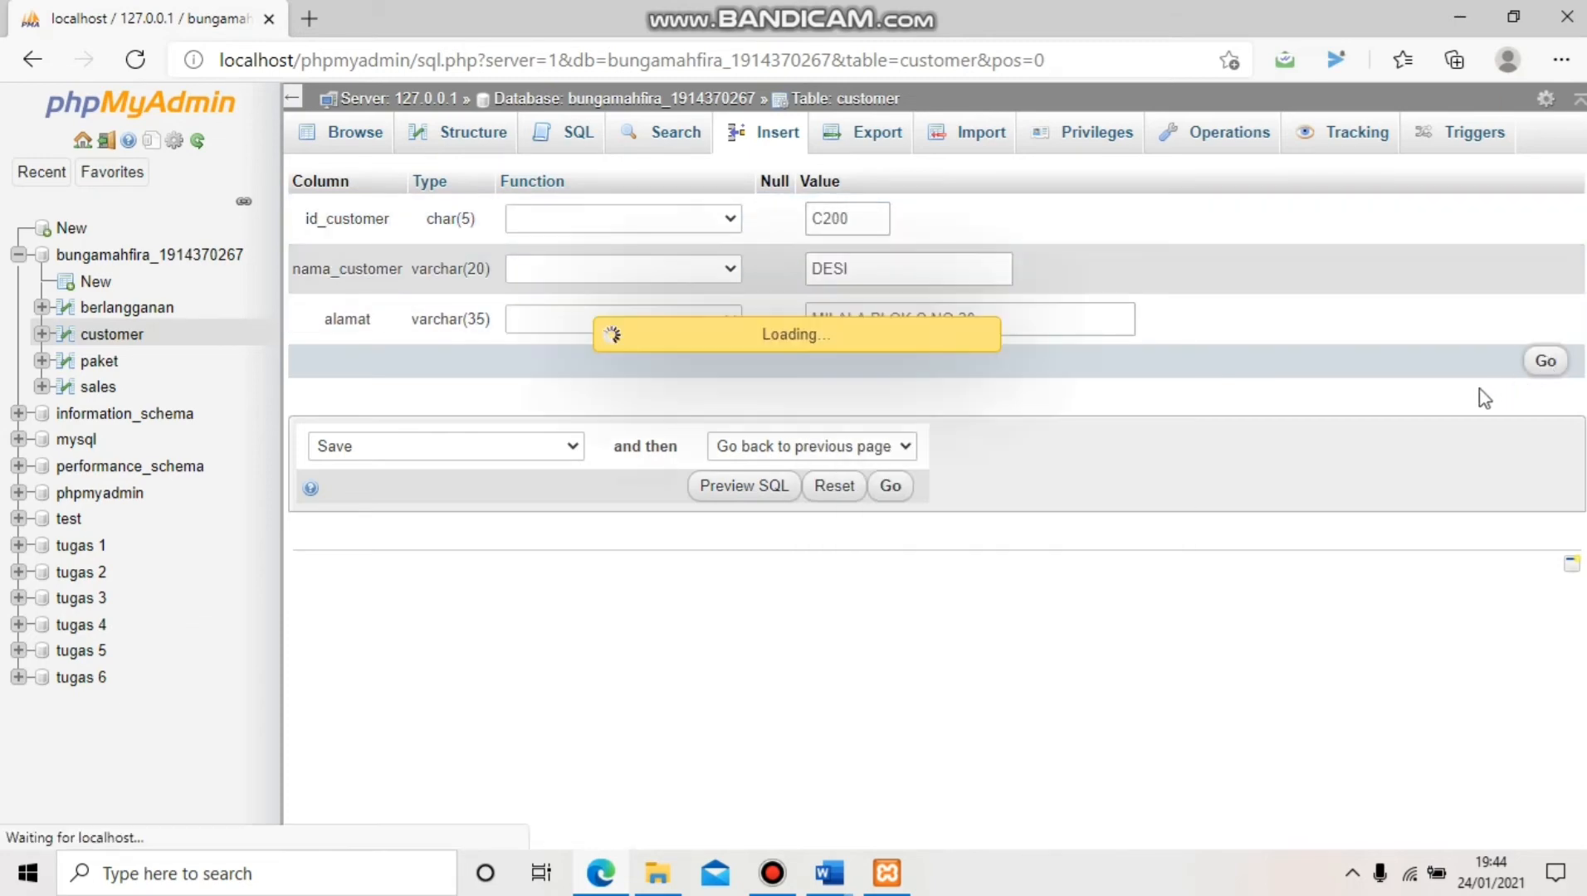
scroll(1087, 573, down, 2)
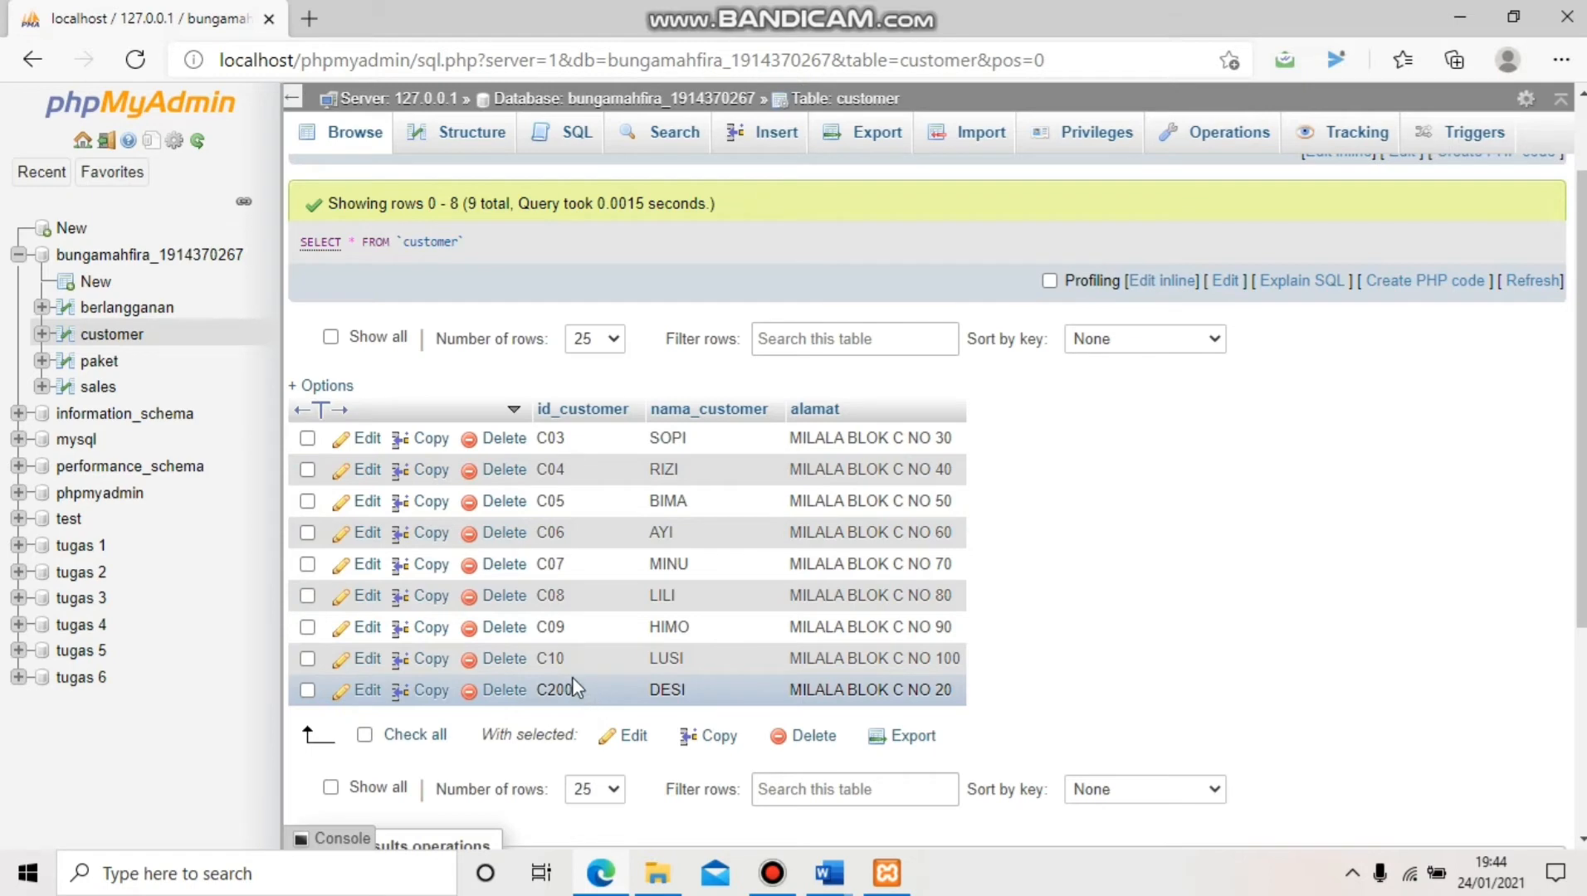
click(137, 311)
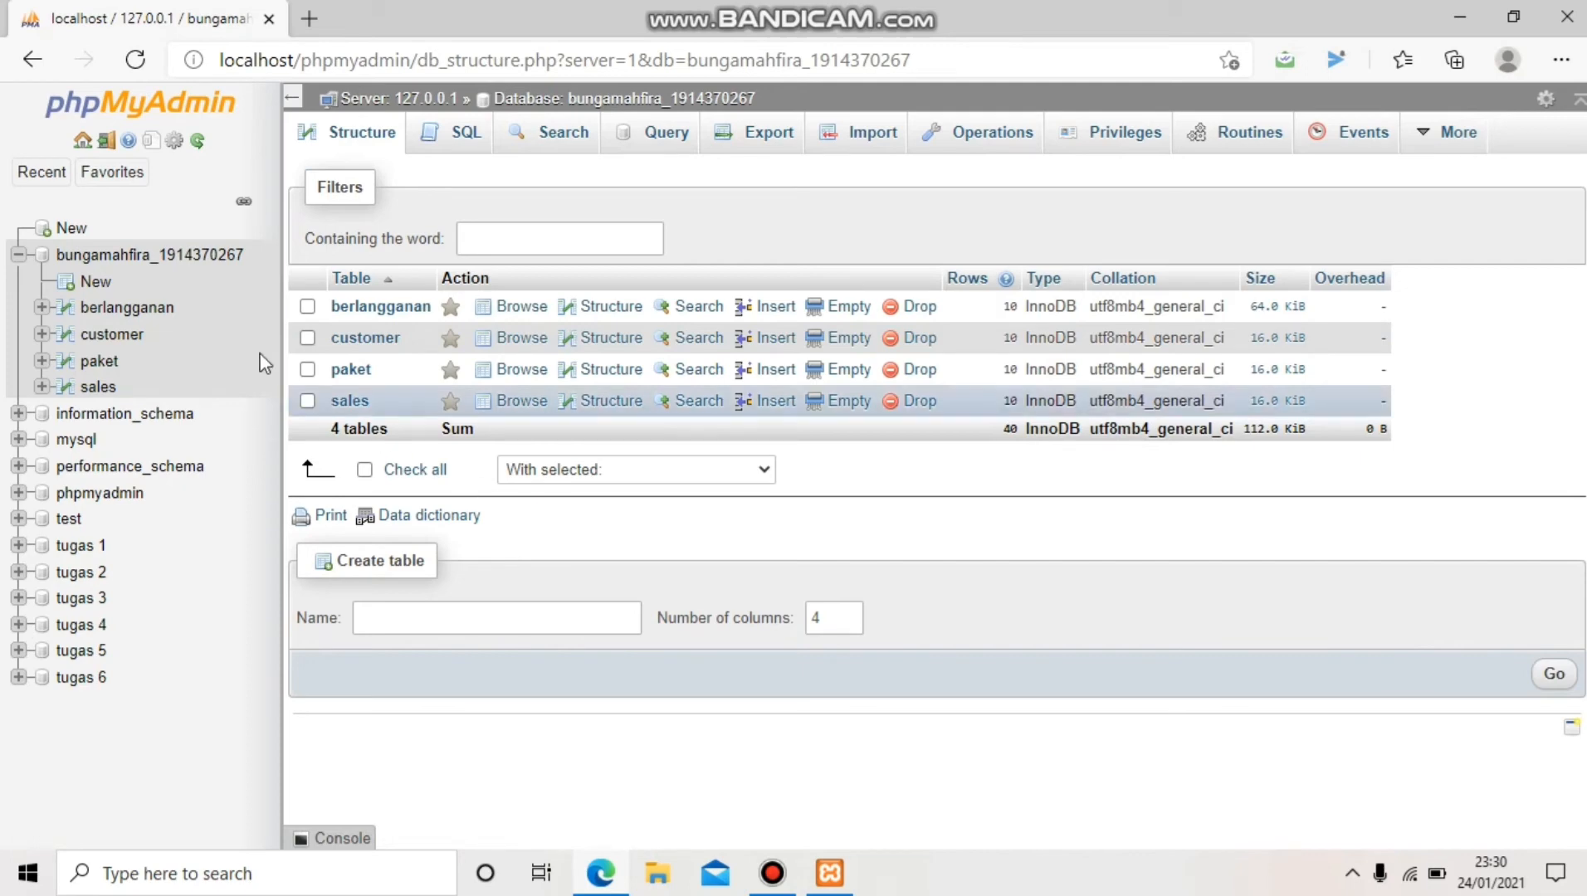
Open the berlangganan table in a new browser tab and bring up its SQL query editor
drag(126, 314, 312, 12)
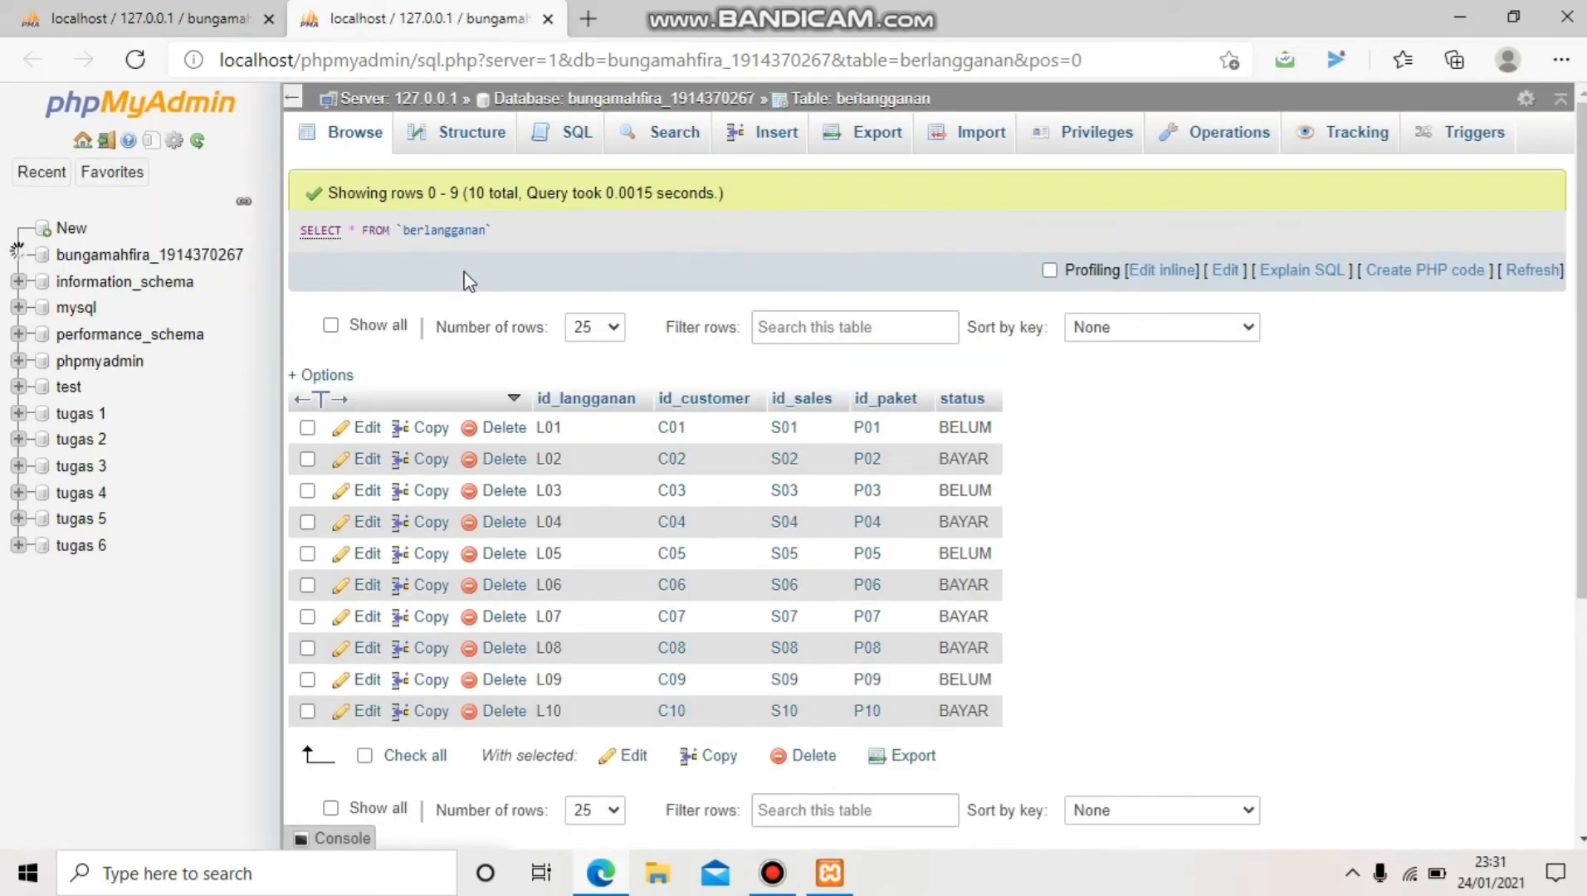
click(575, 142)
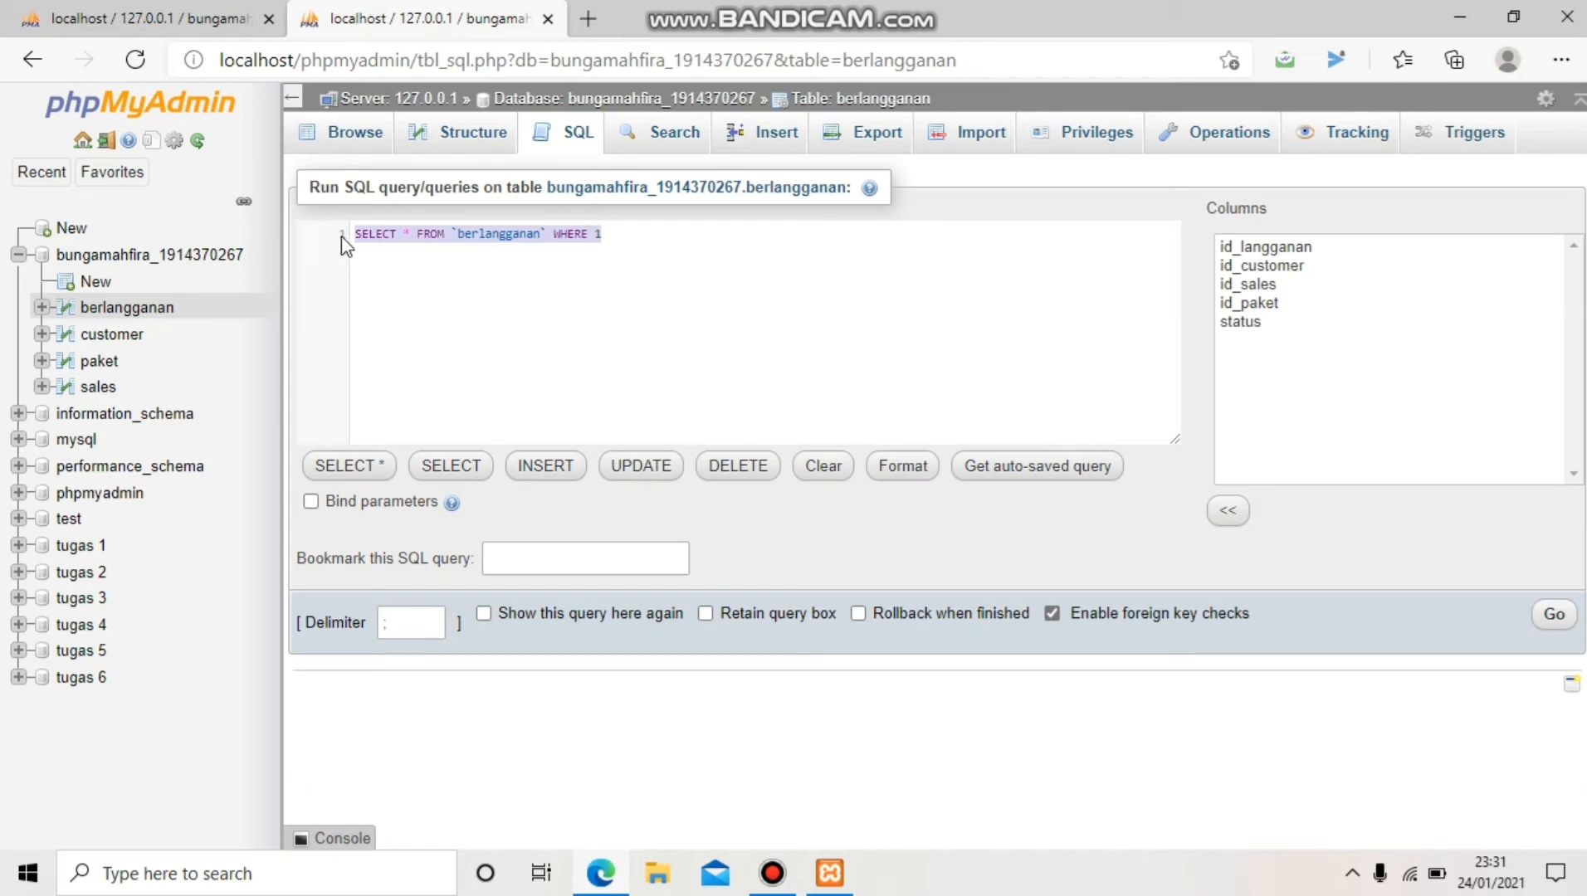
Run SELECT namapaket, harga, status FROM berlangganan INNER JOIN paket ON paket.id_paket=berlangganan.id_paket
key(BackSpace)
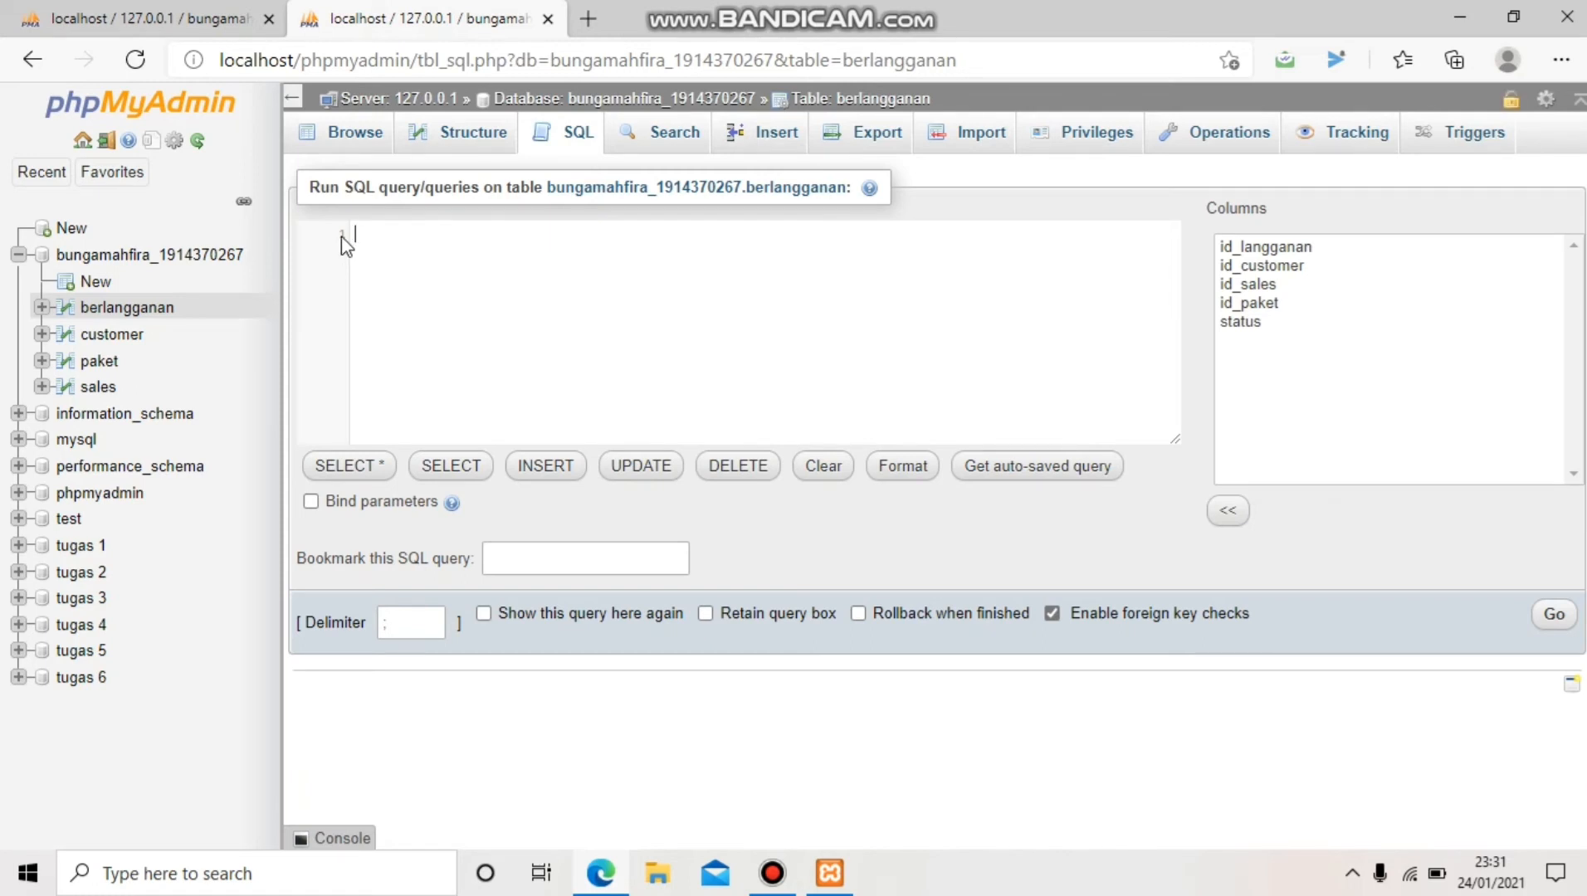
text(select namapaket, harga, status)
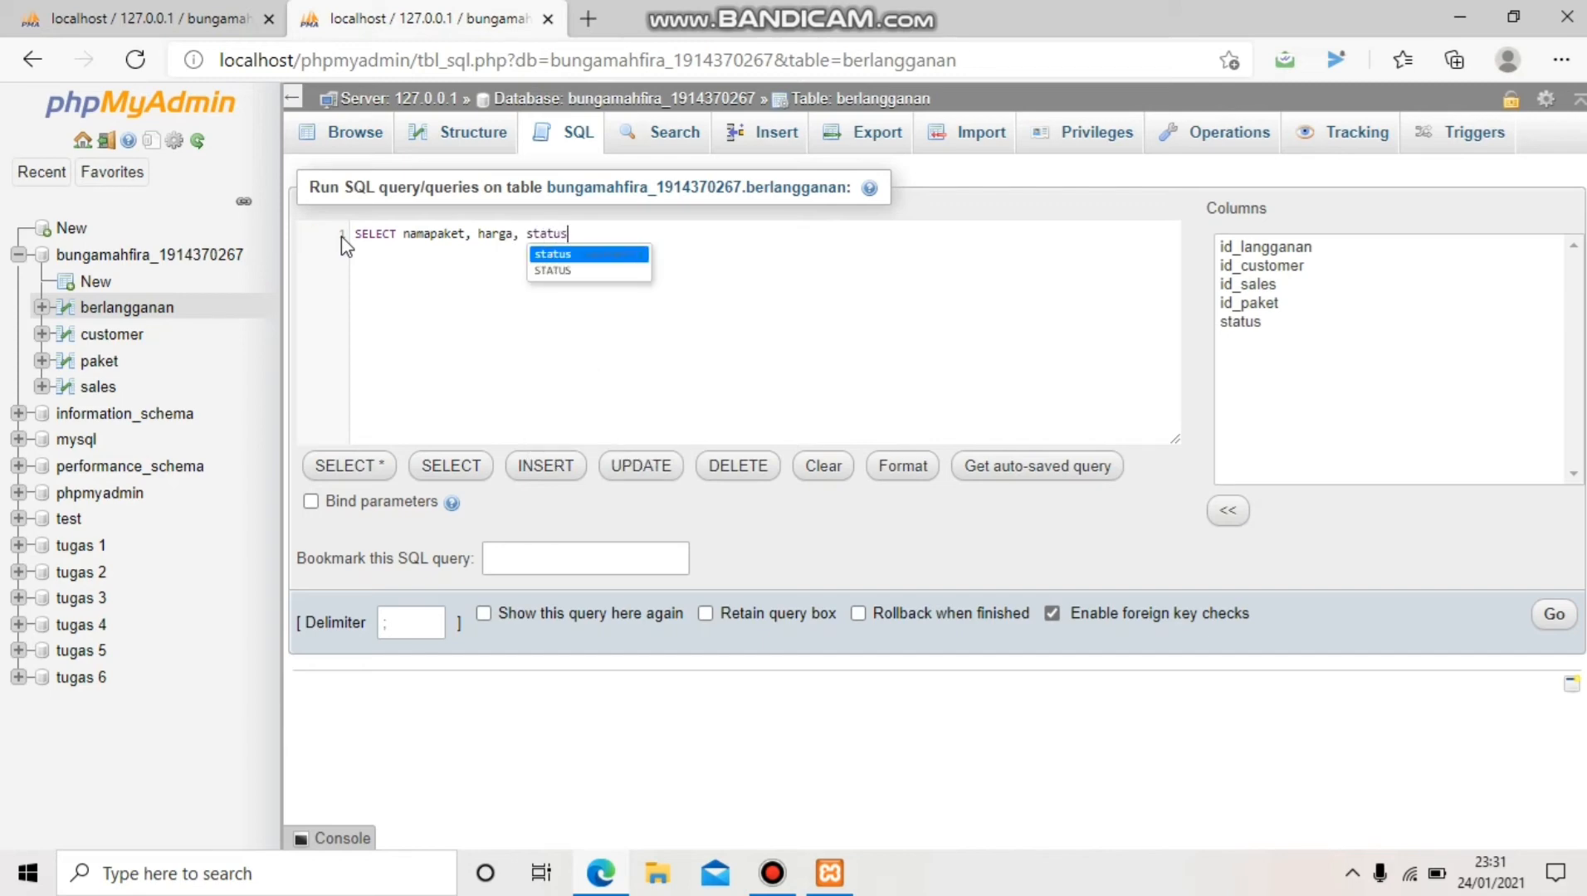
text( FROM )
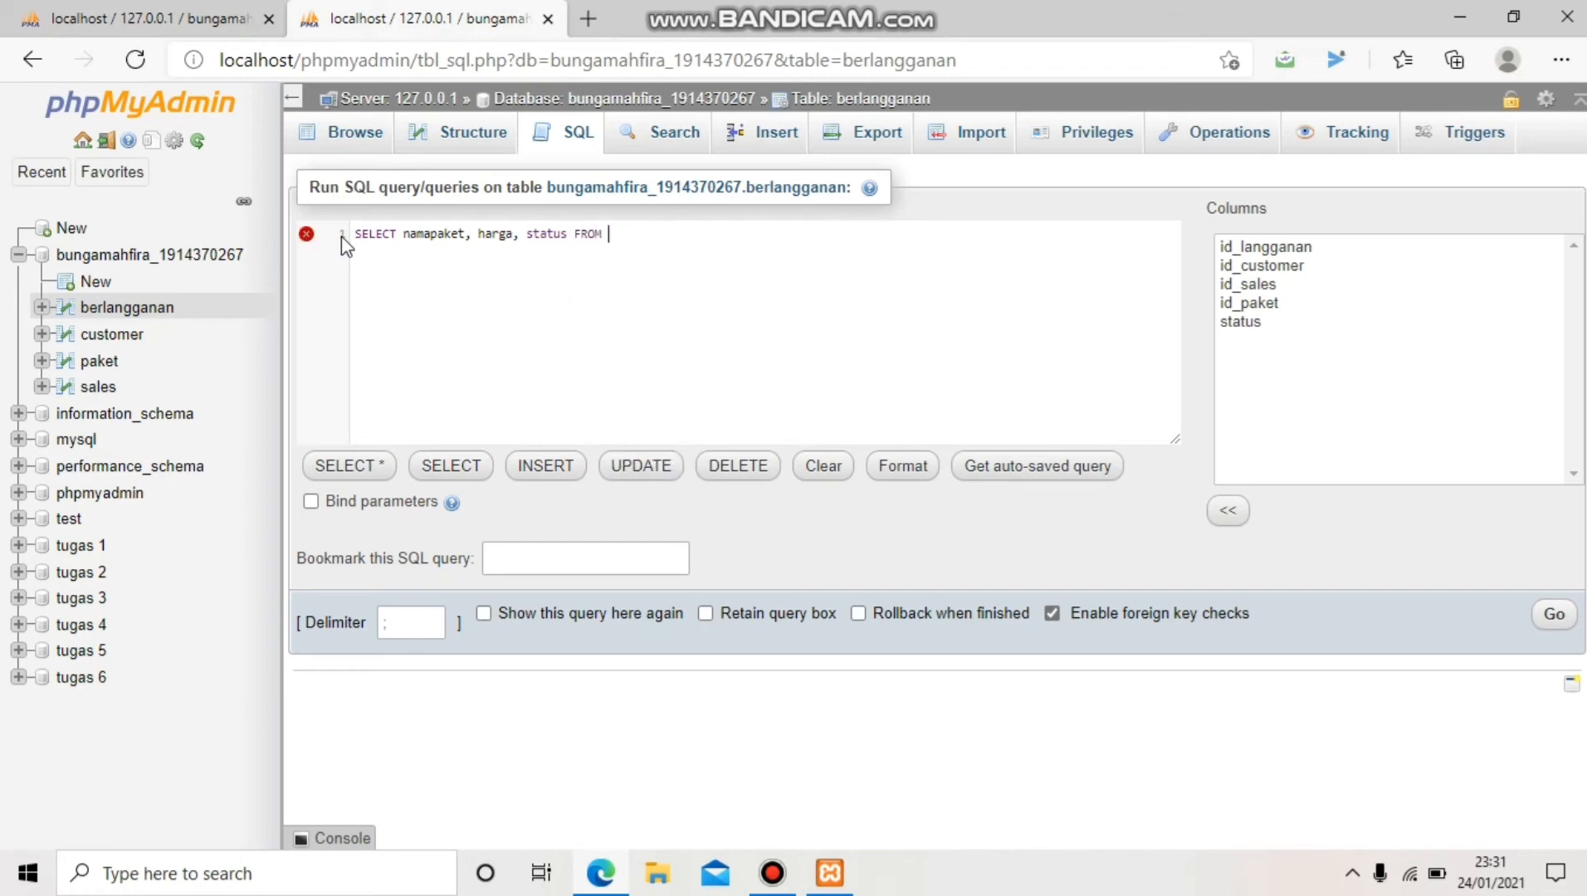
text(berlangg)
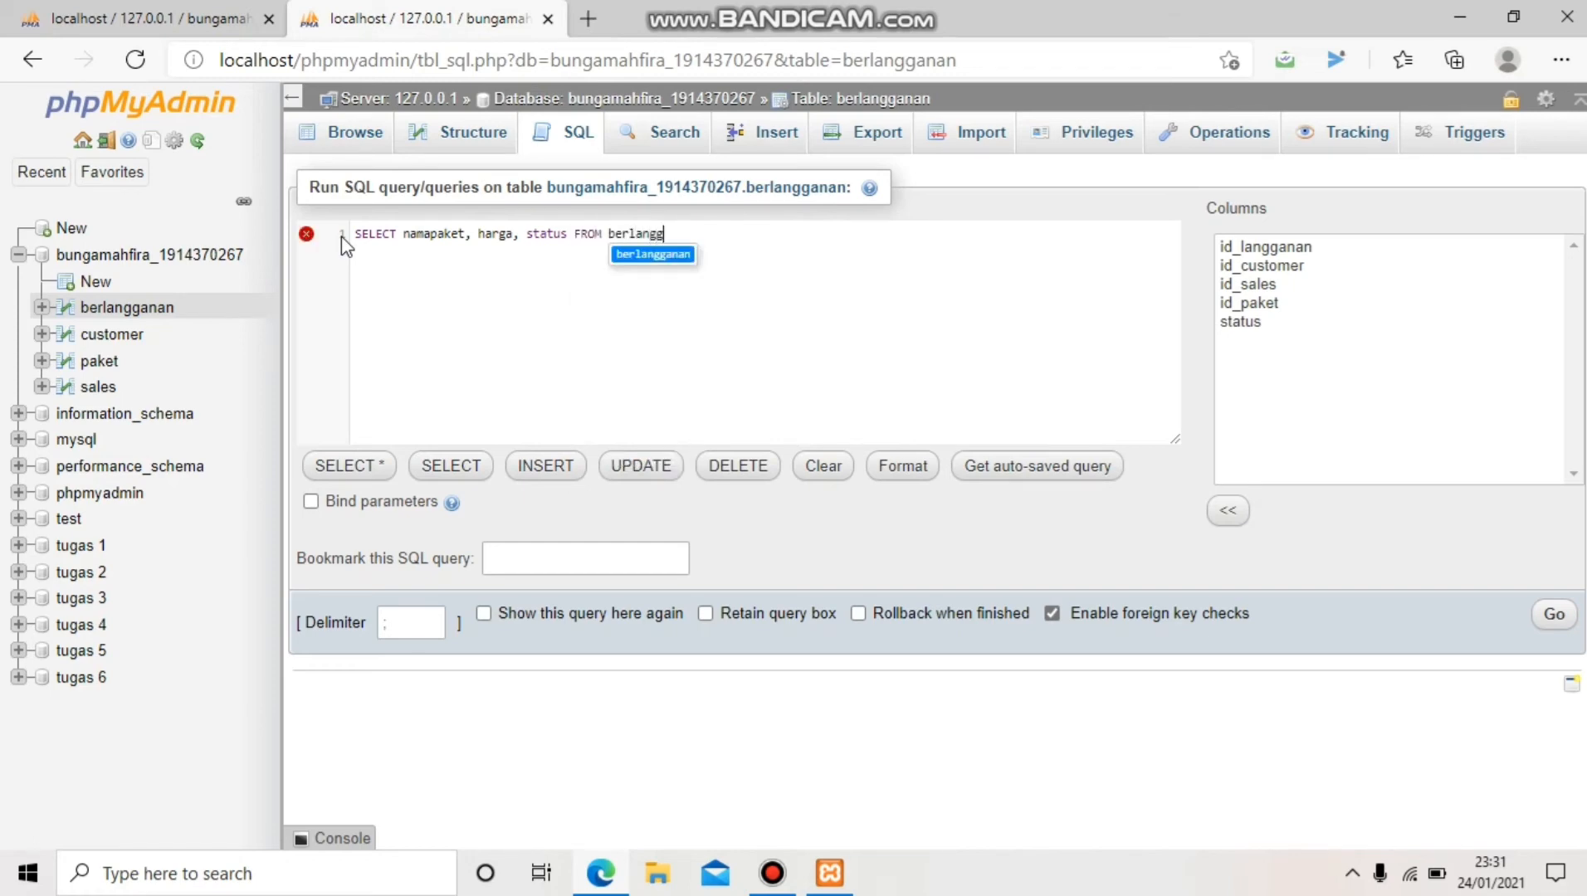
text(anan)
key(Return)
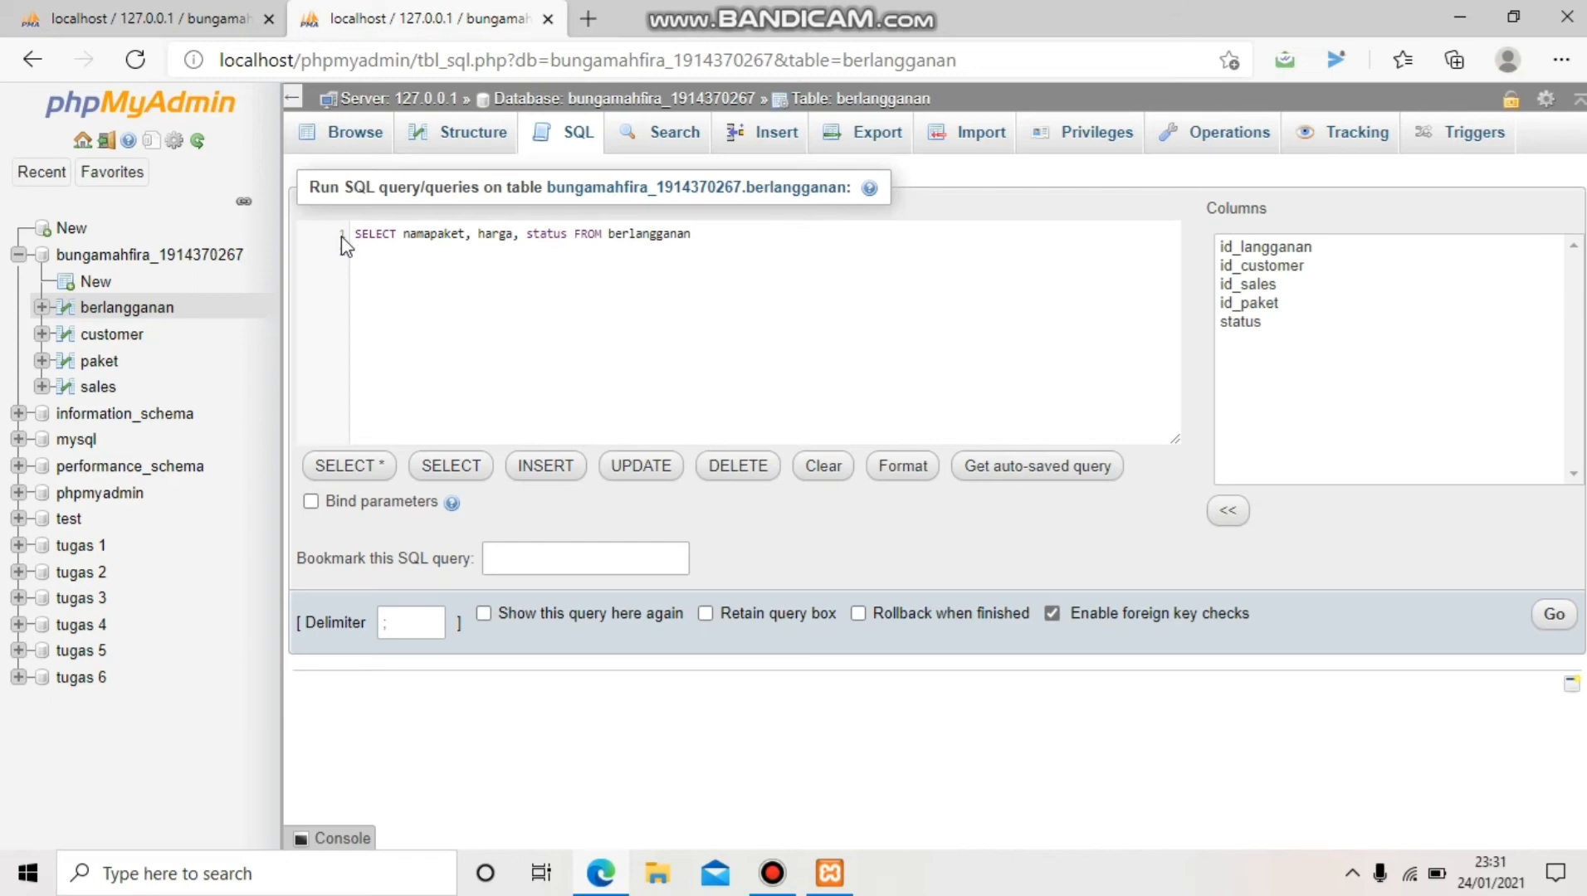
key(Return)
text(INNER JOIN pak)
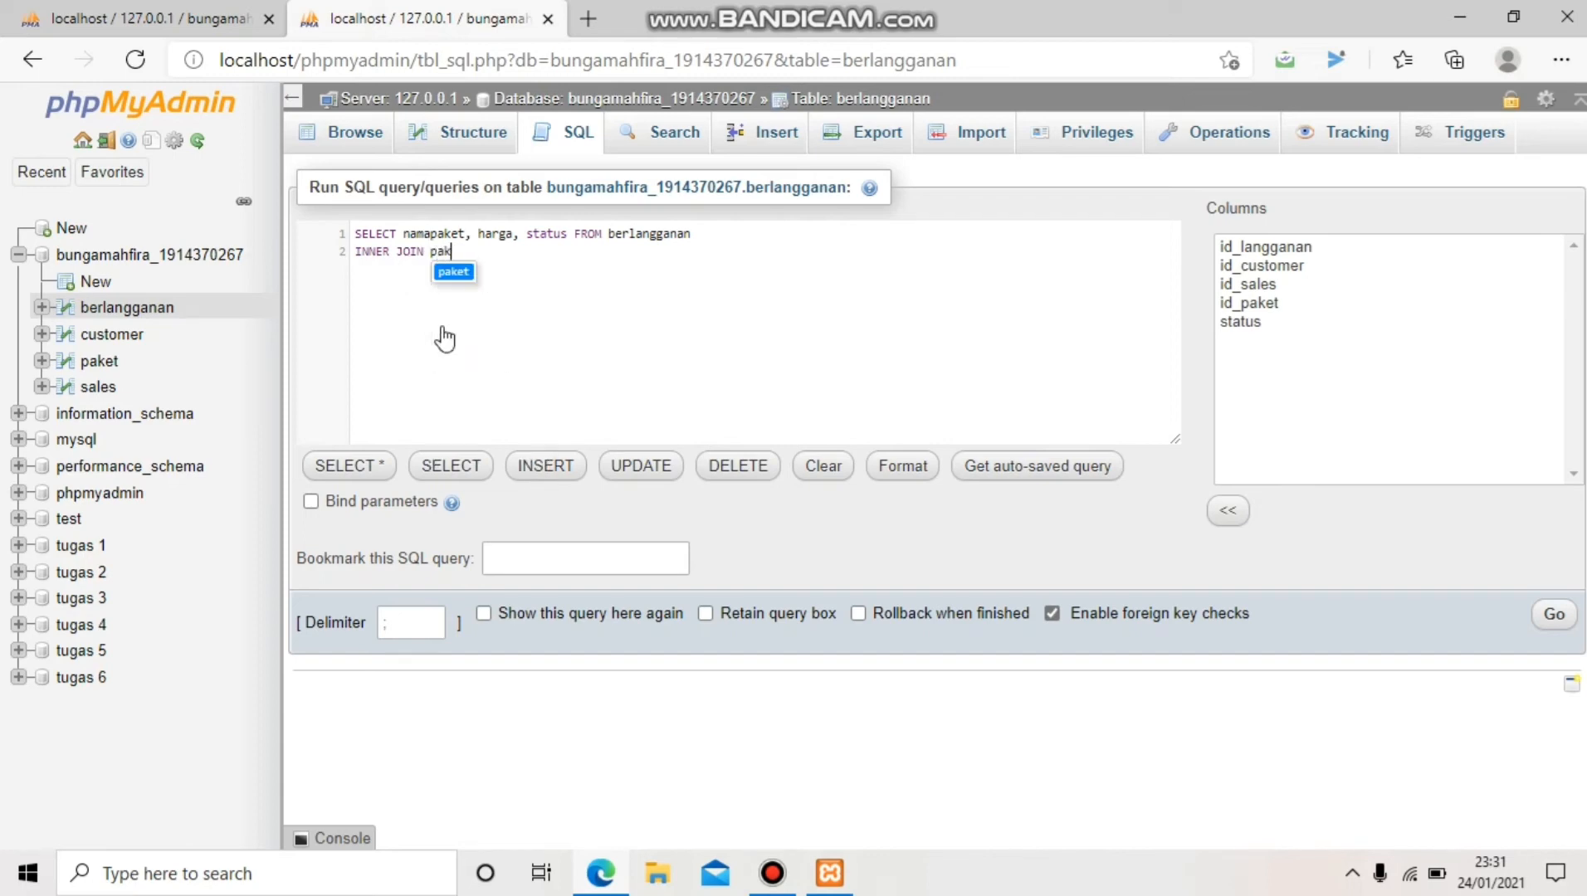
text(et ON )
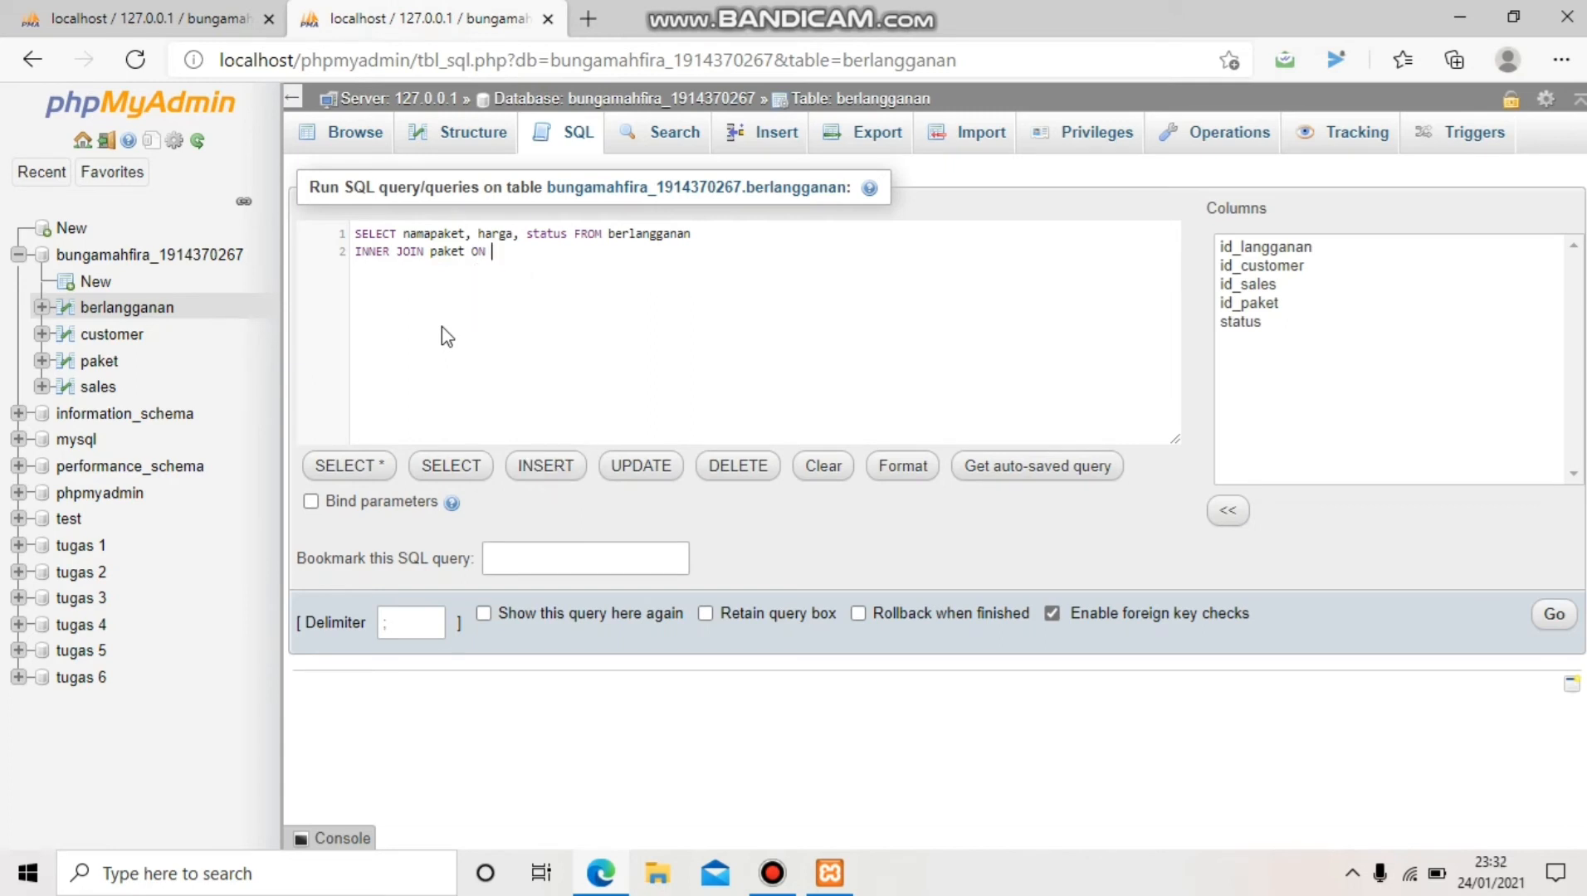
text(paket)
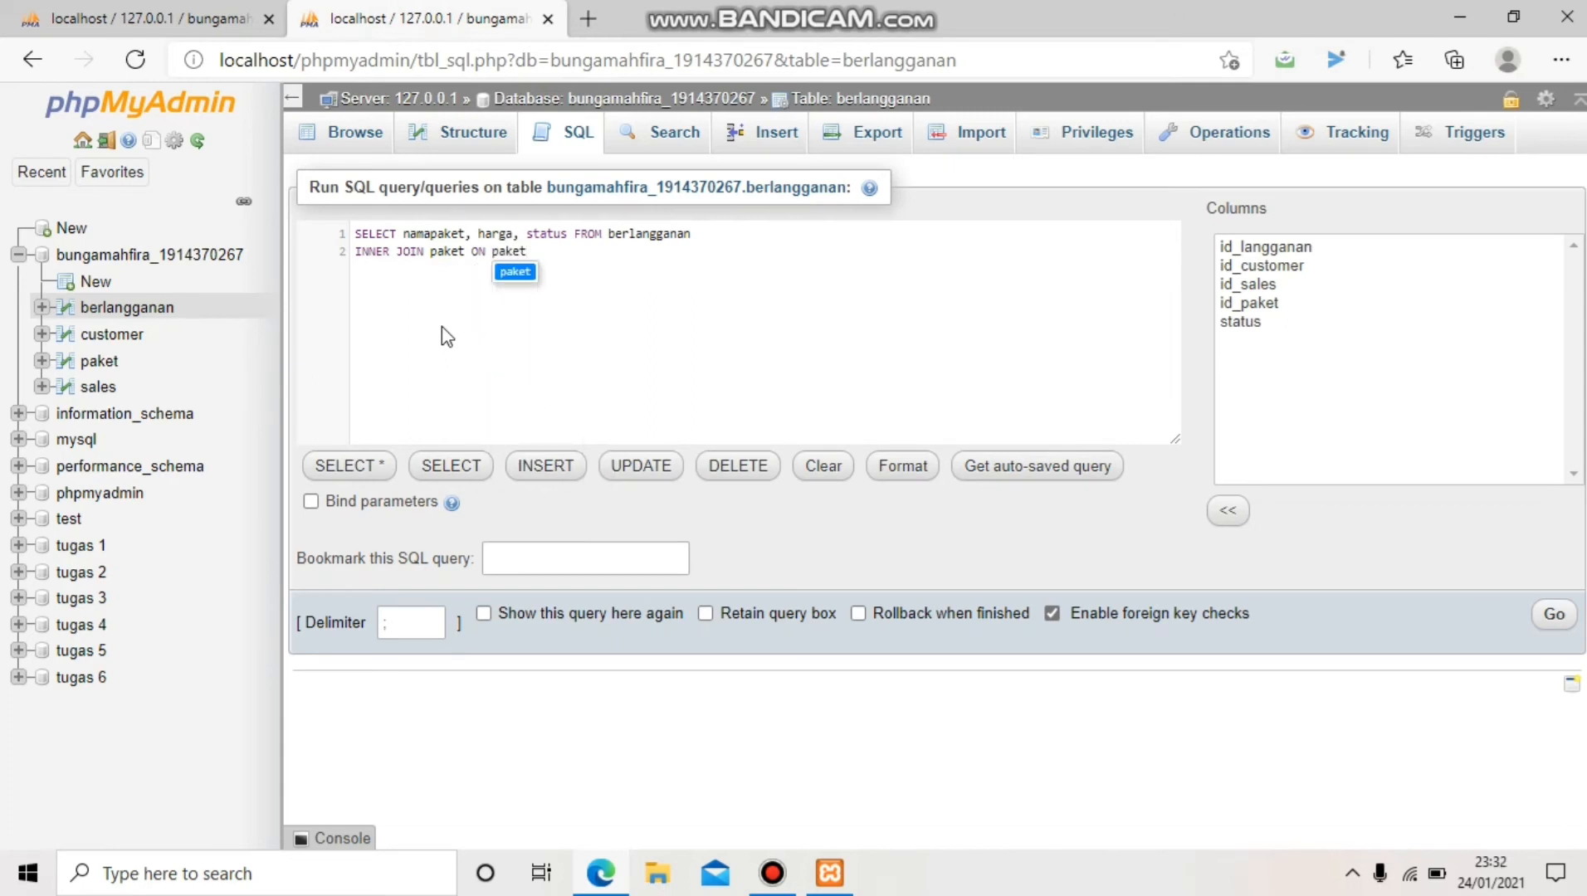
text(.)
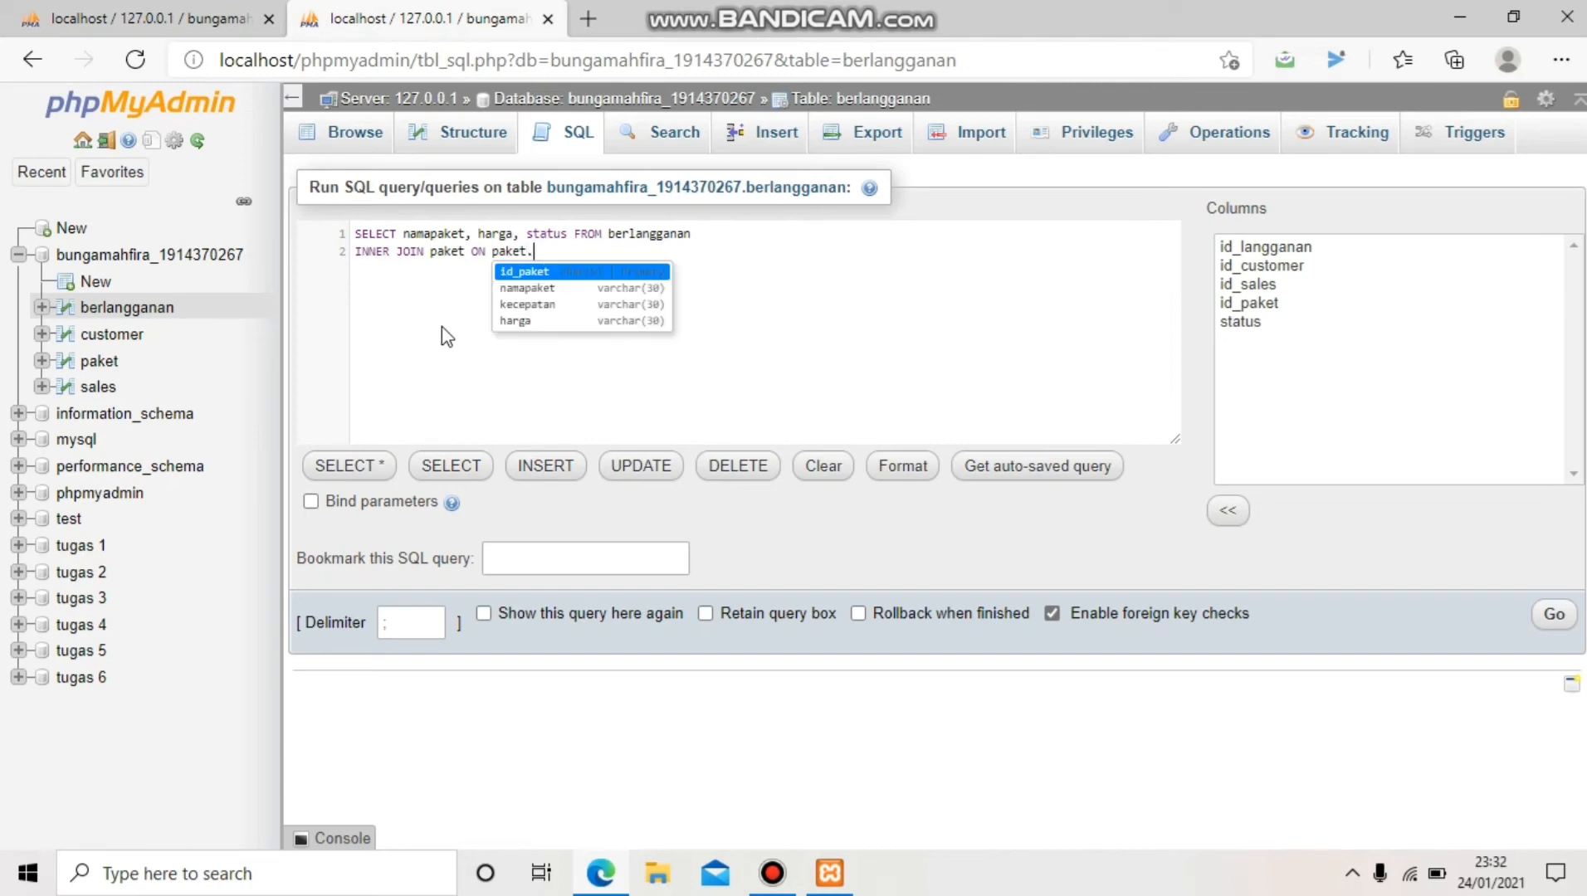
text(id_paket)
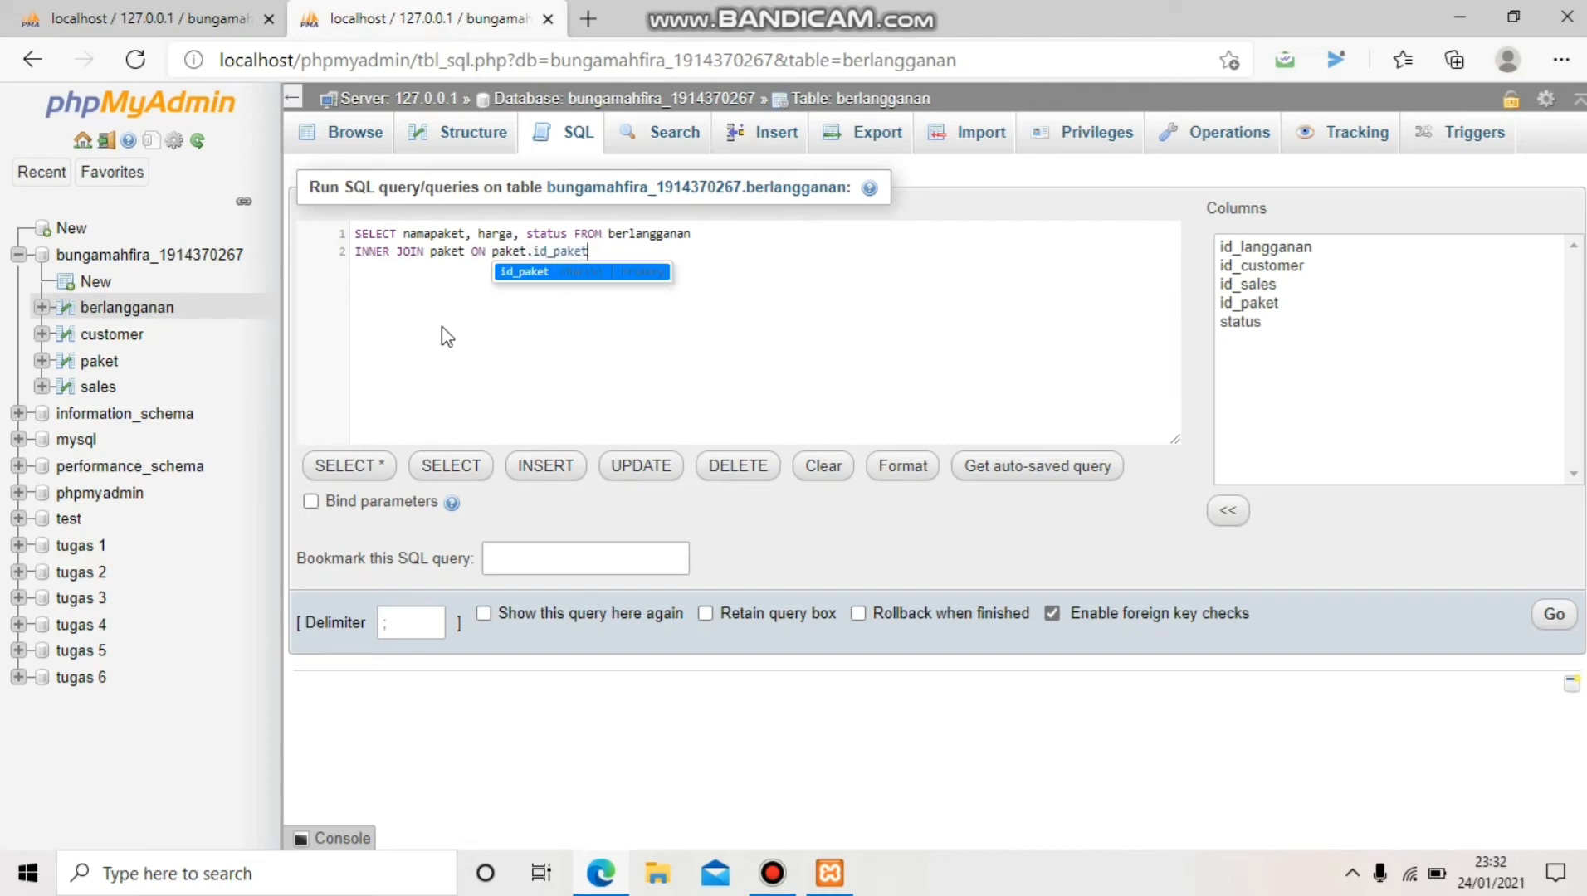
text(=)
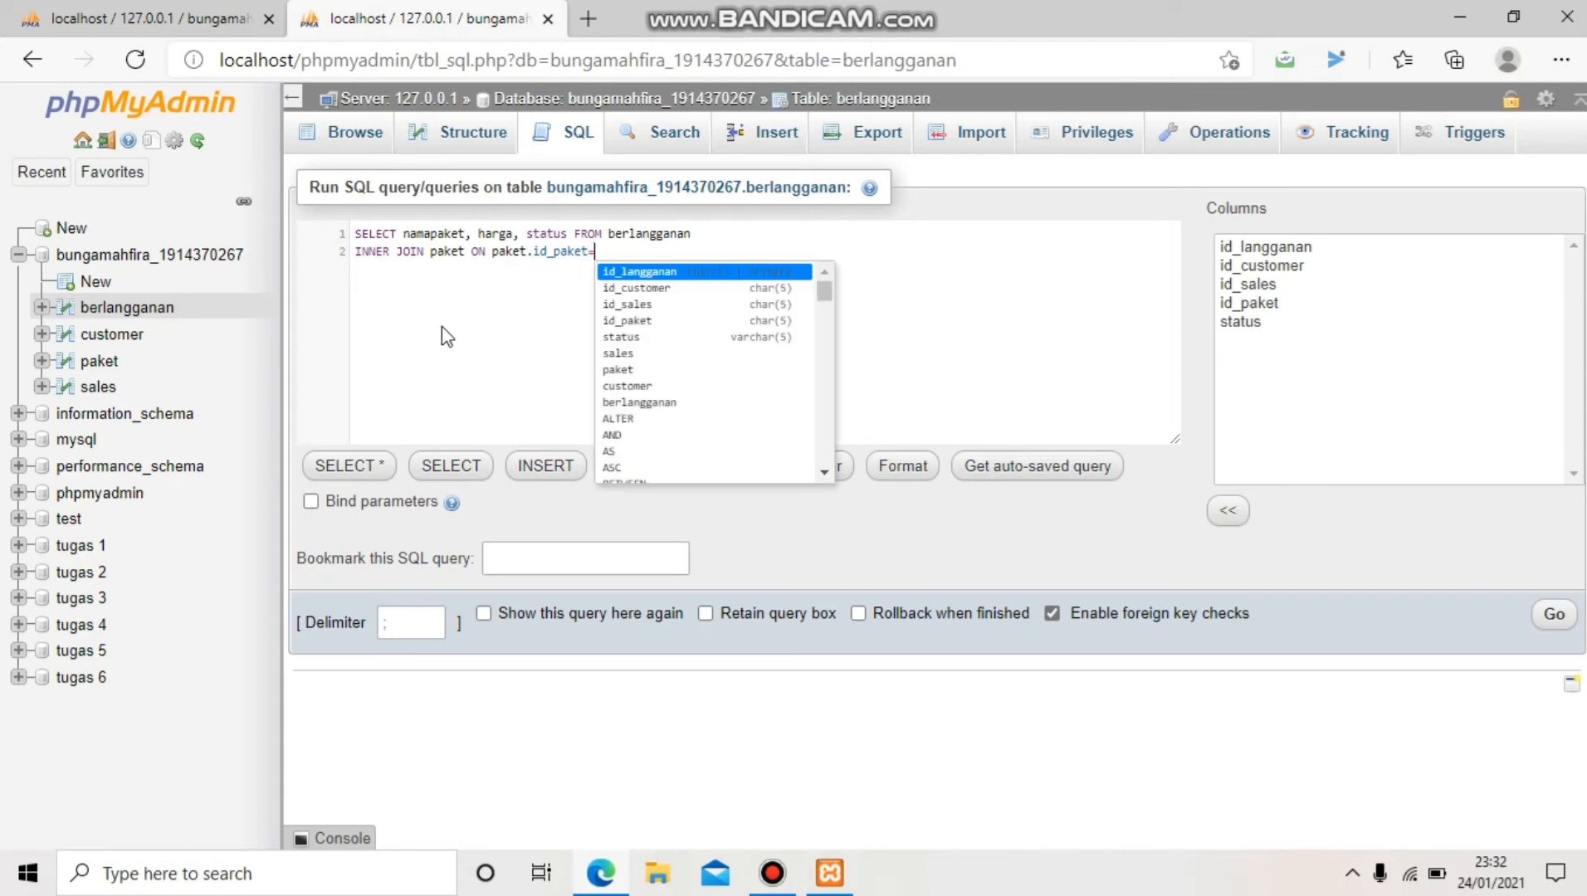
text(berlangganan)
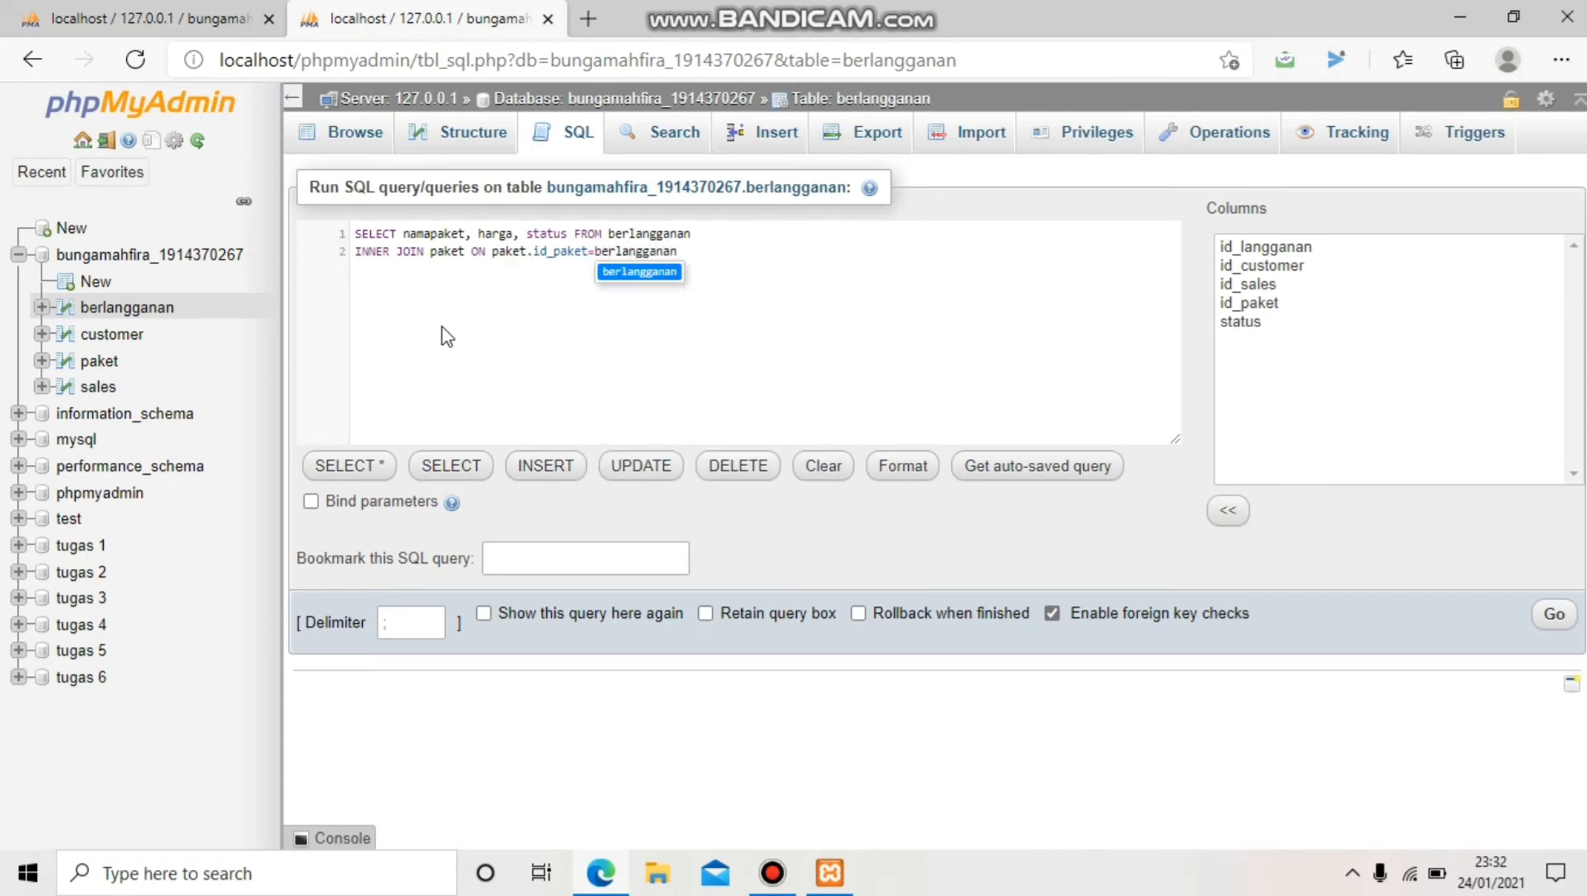
text(.id_pak)
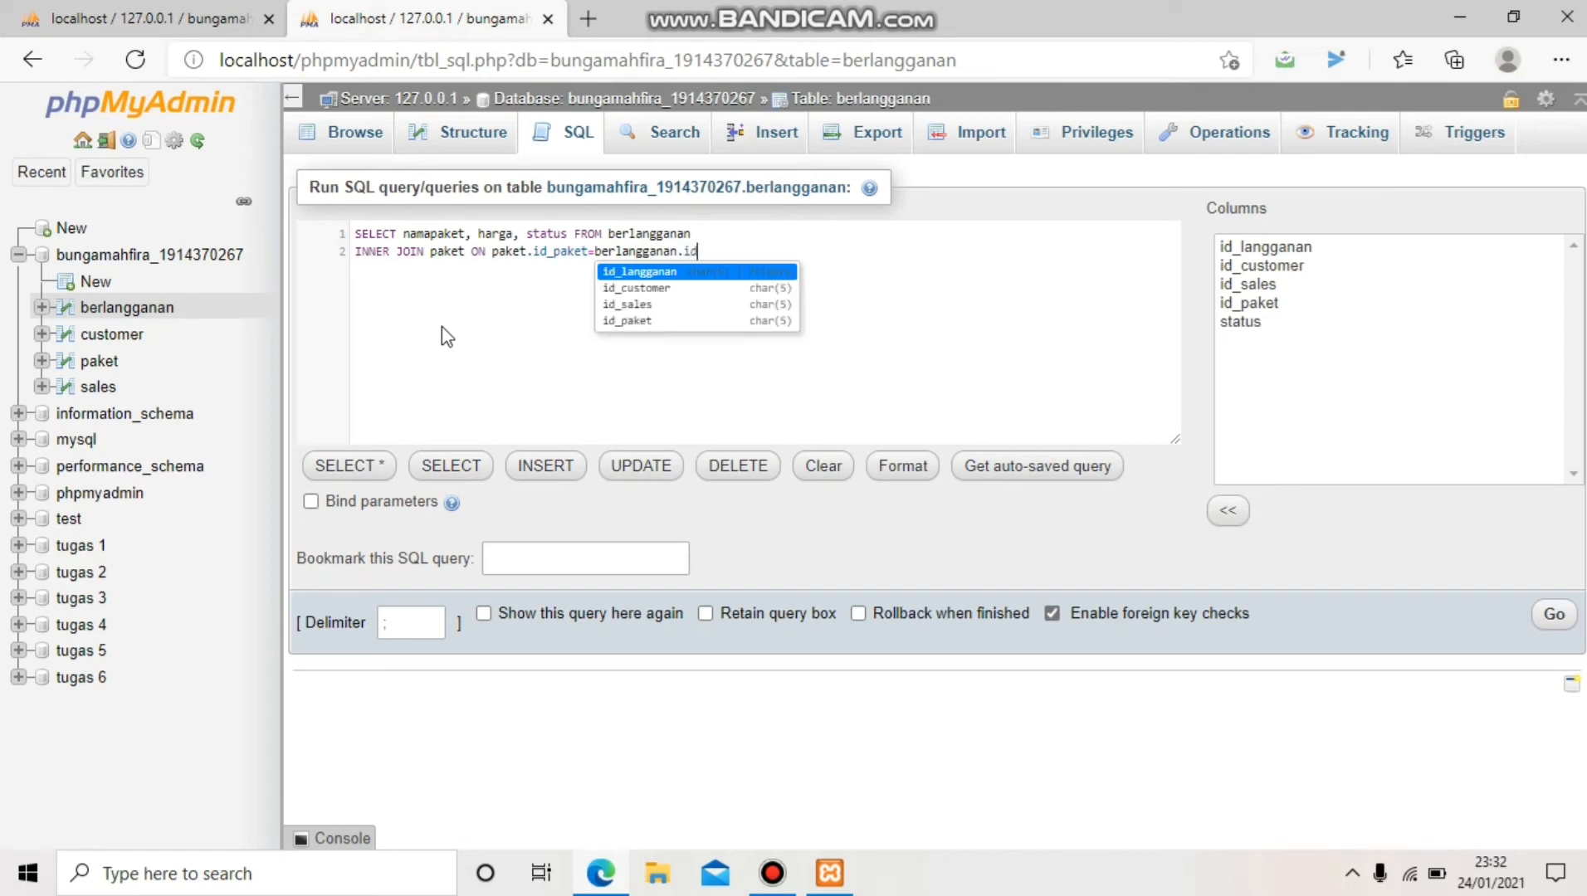
text(et)
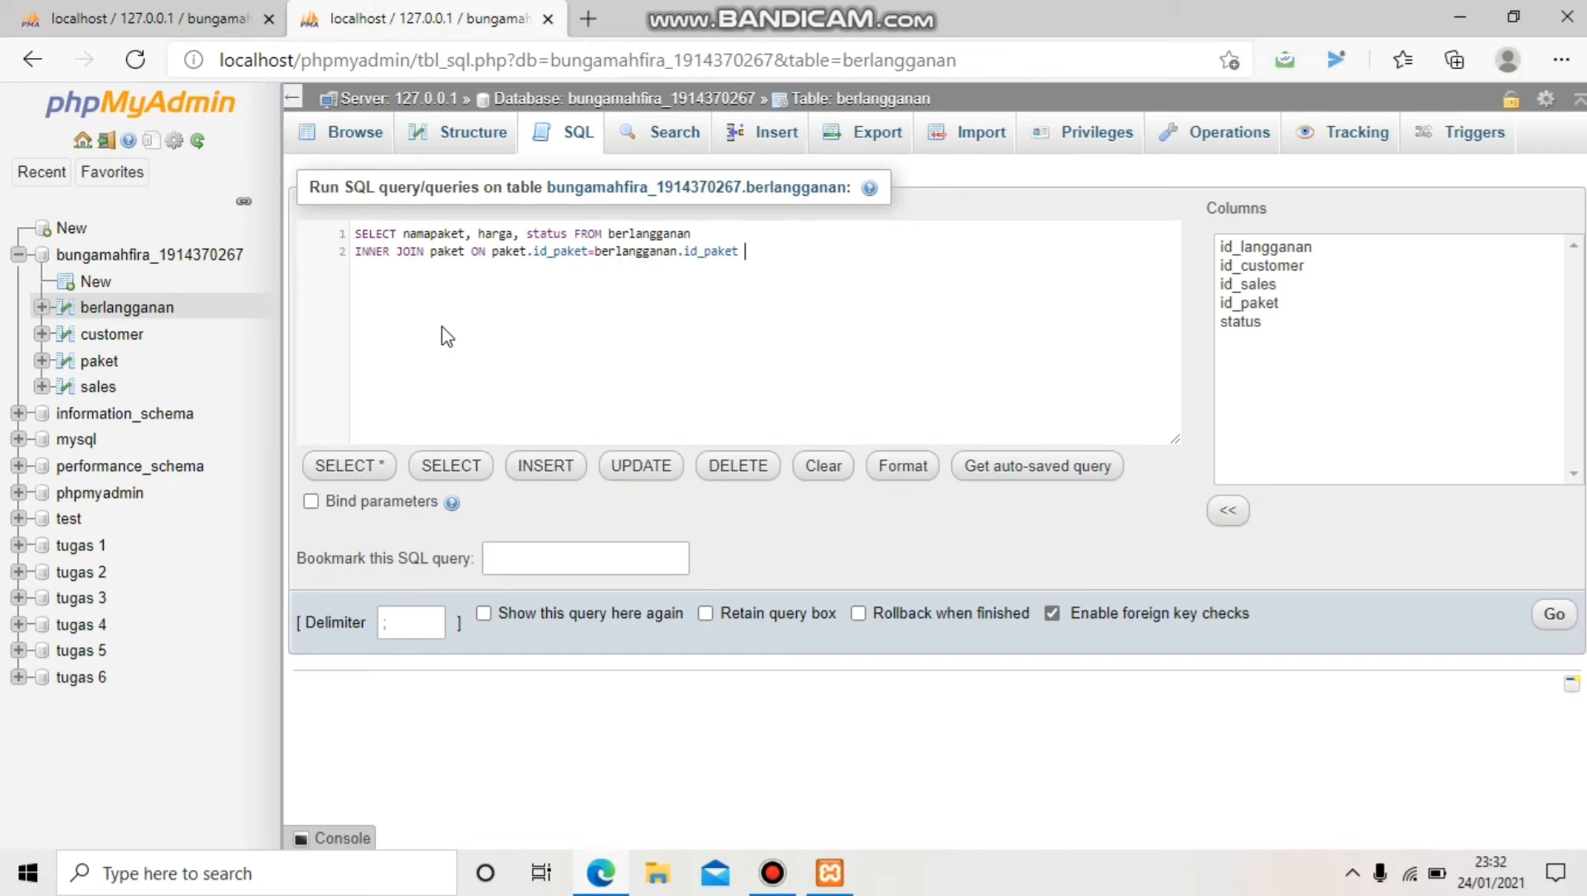
drag(747, 253, 382, 224)
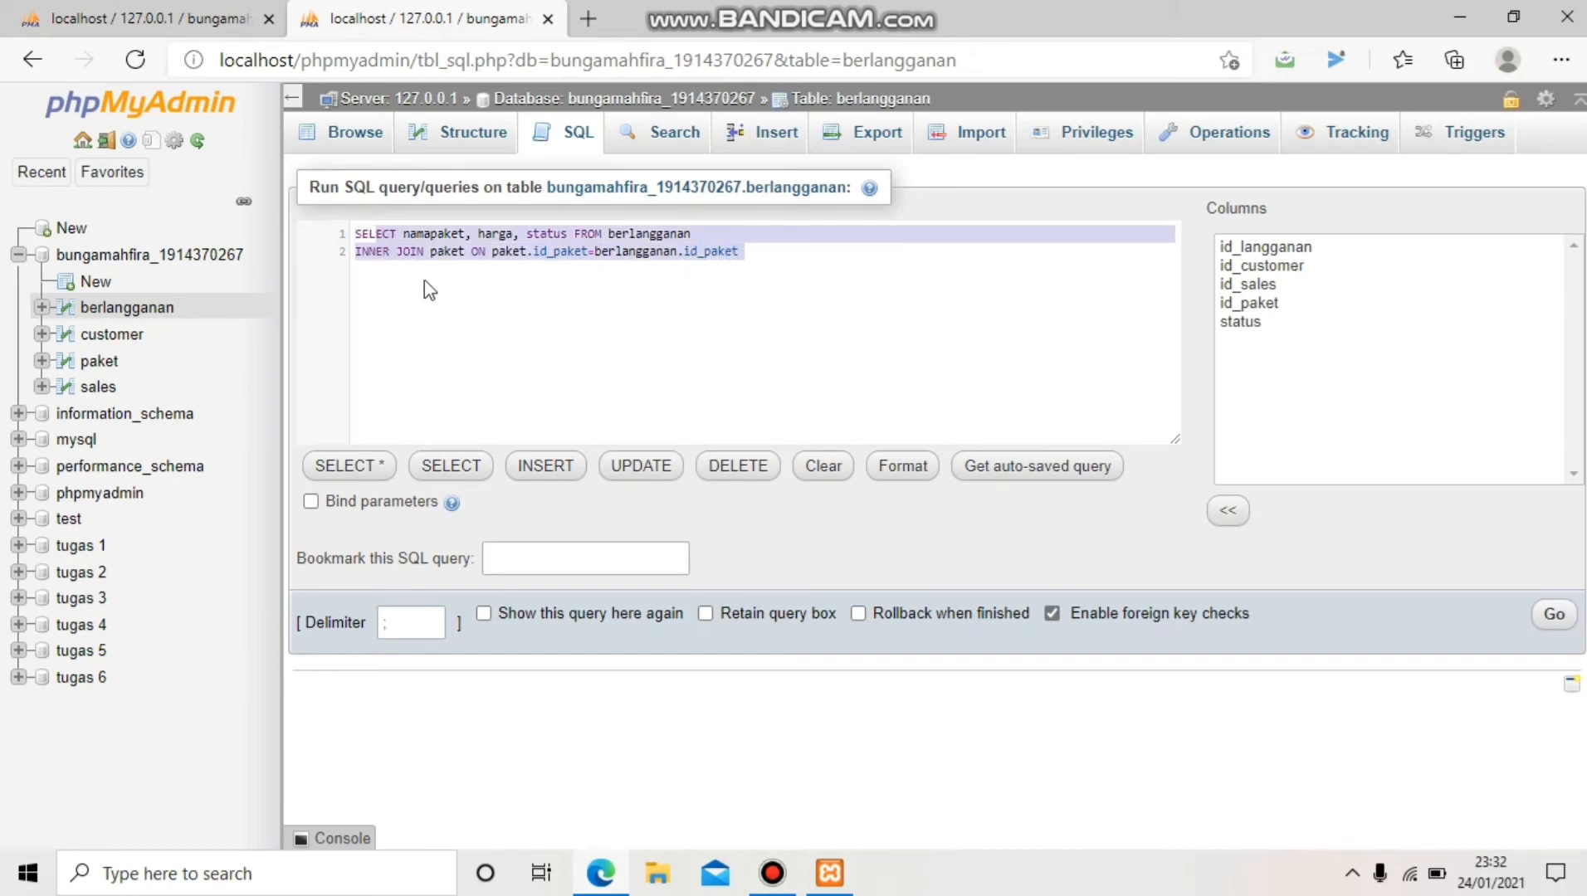
click(453, 290)
drag(761, 249, 346, 235)
click(1550, 616)
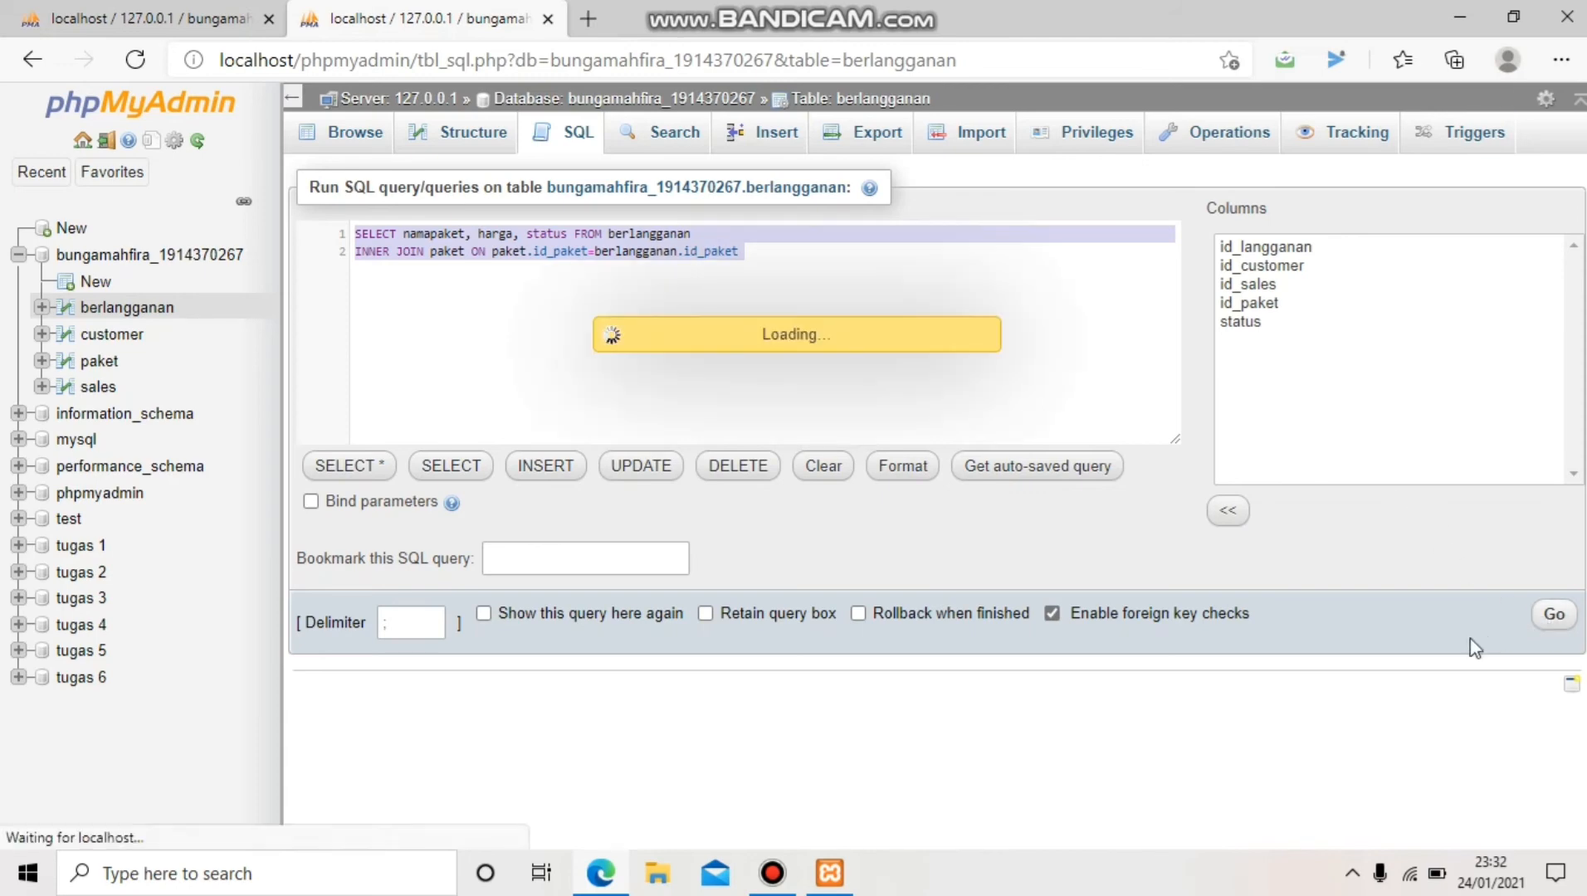
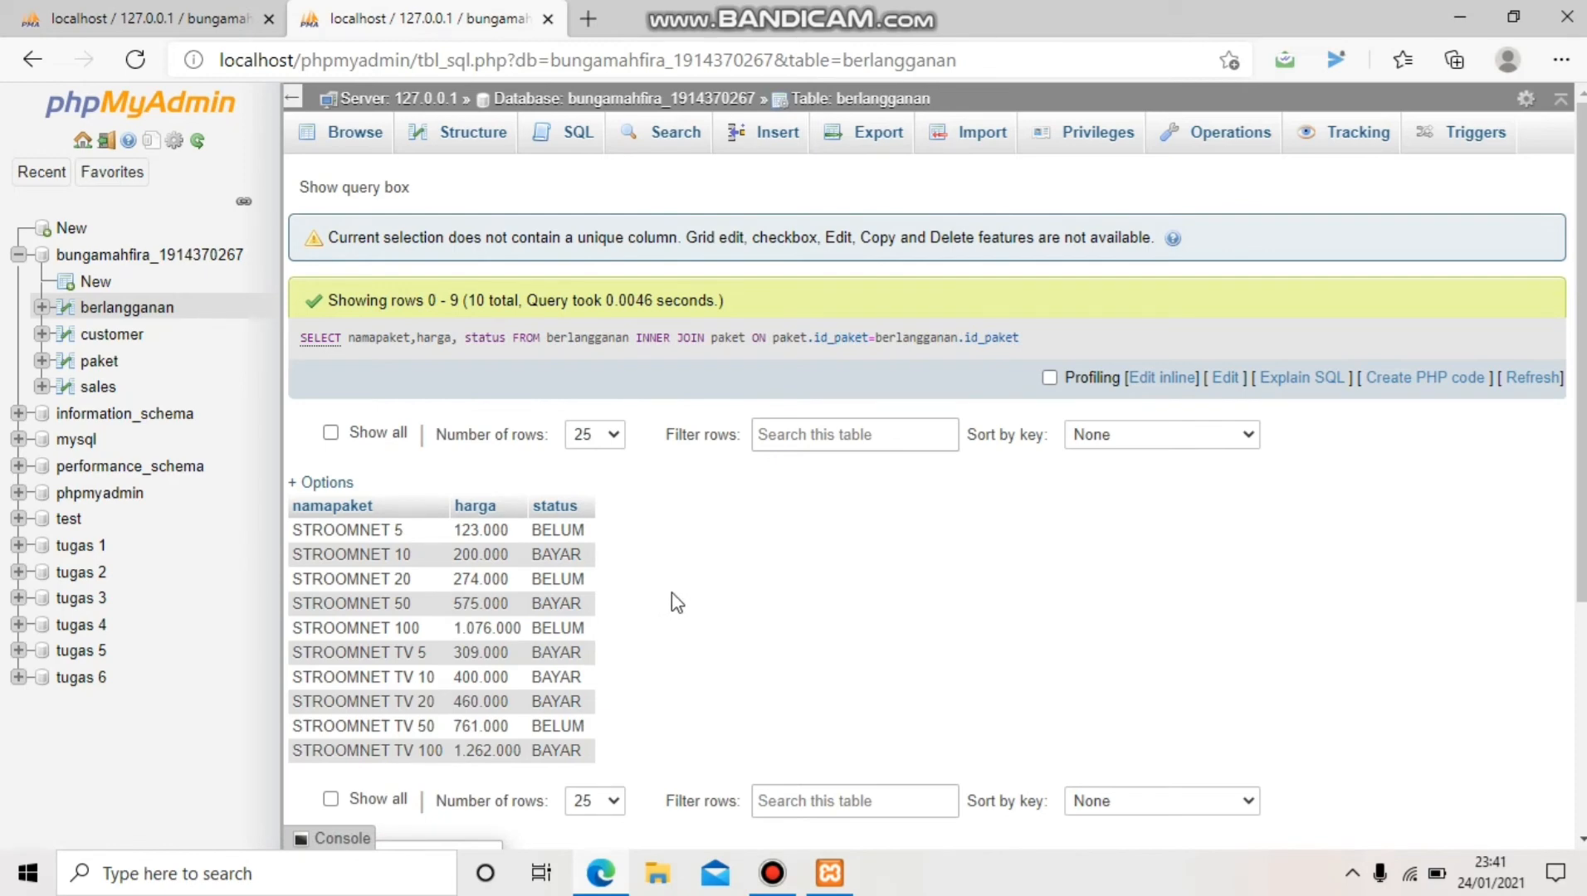
Glance at the relationship diagram, then open berlangganan's SQL query editor
click(219, 23)
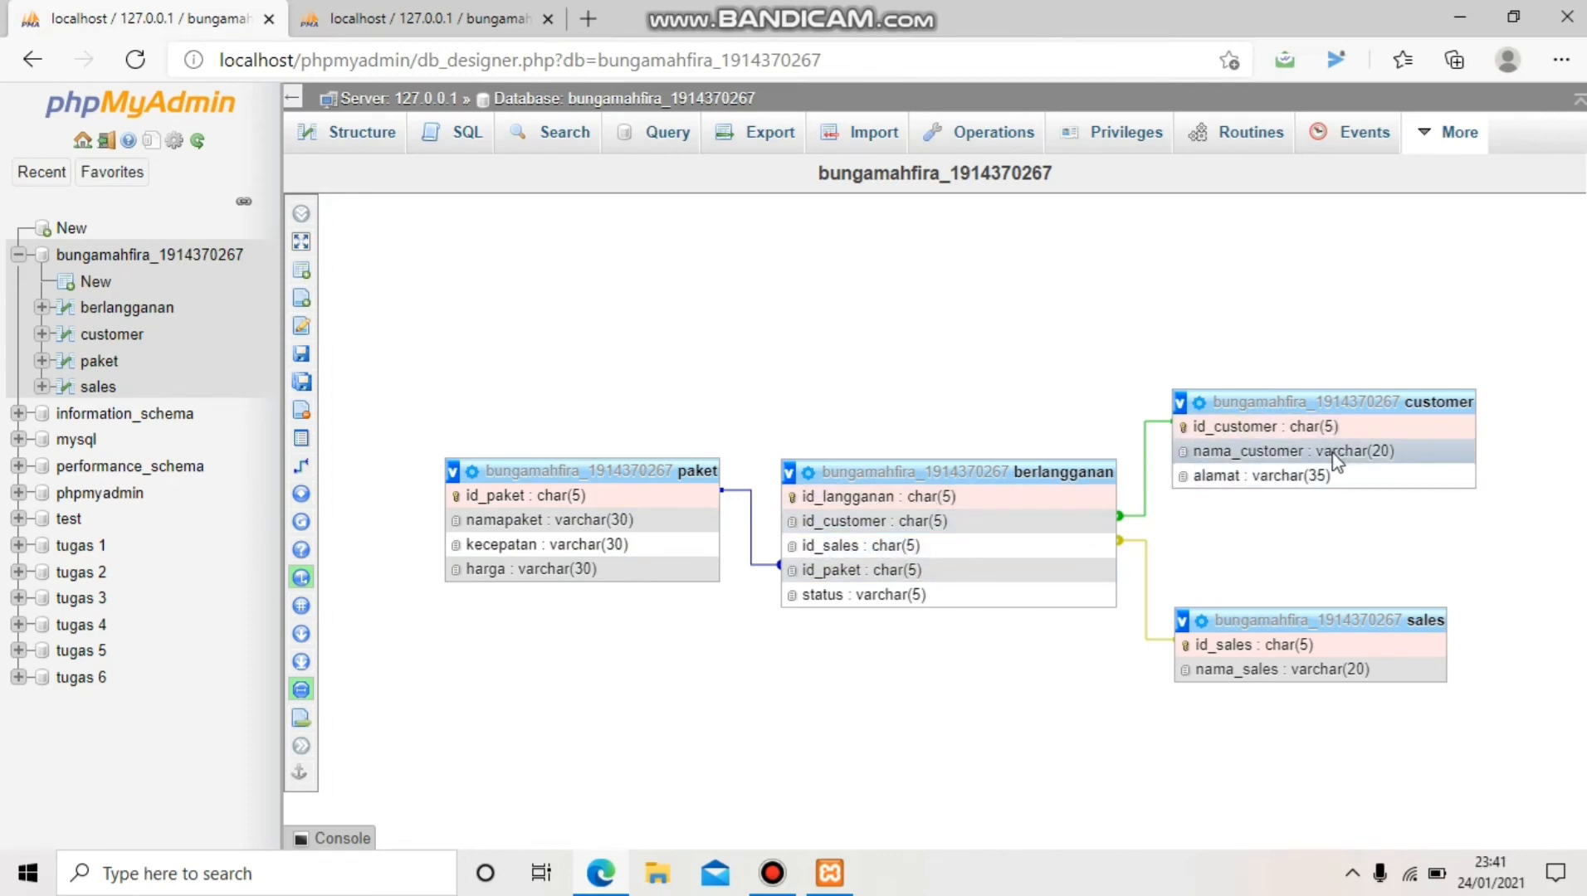
click(452, 23)
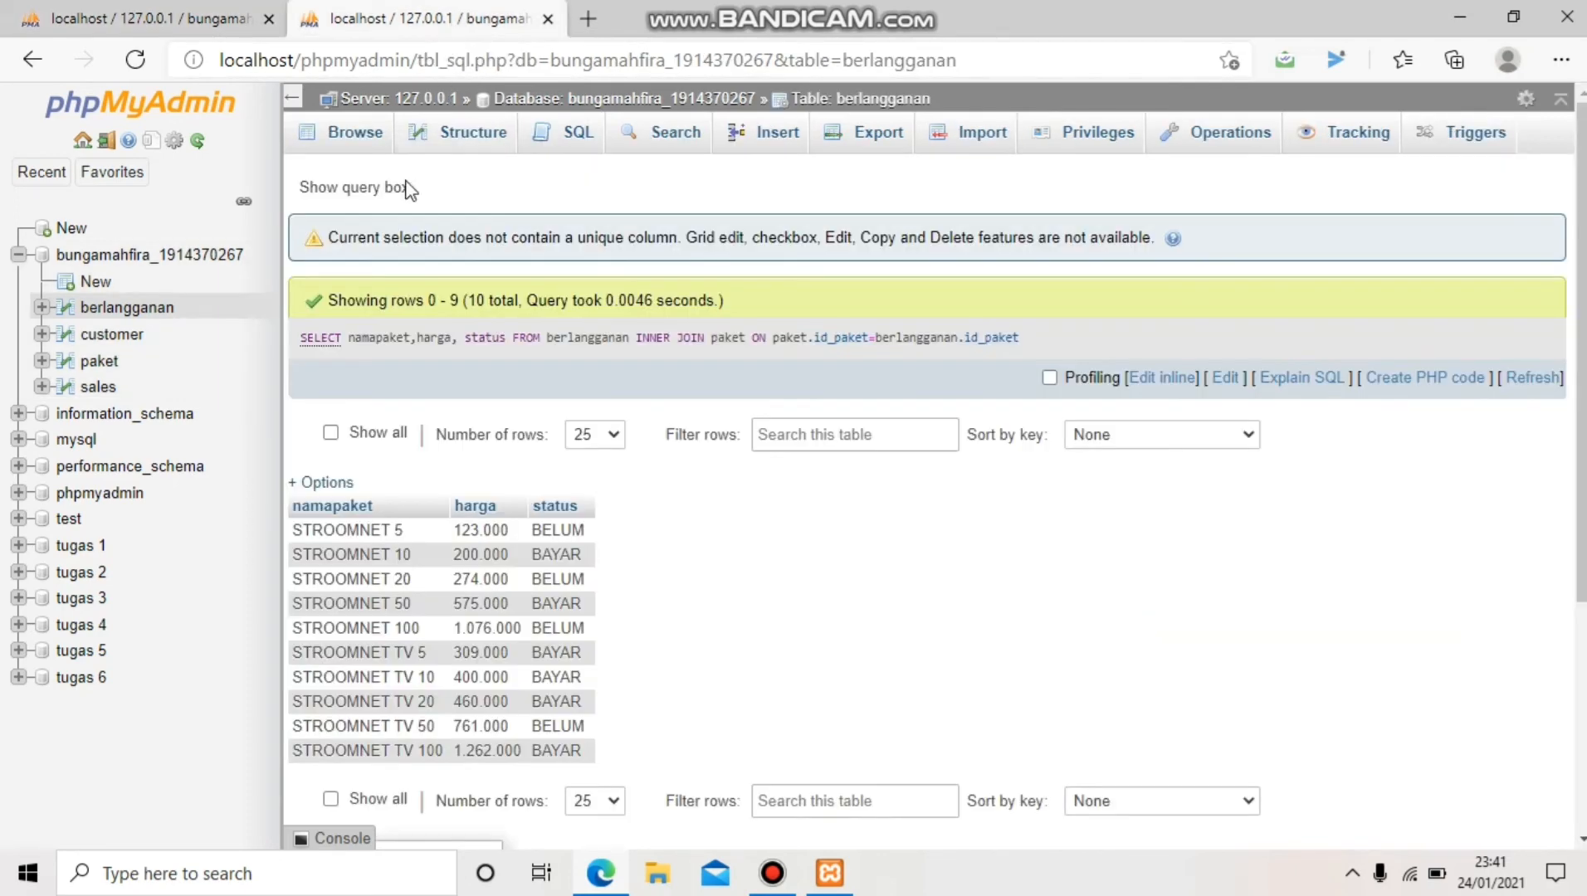
click(157, 308)
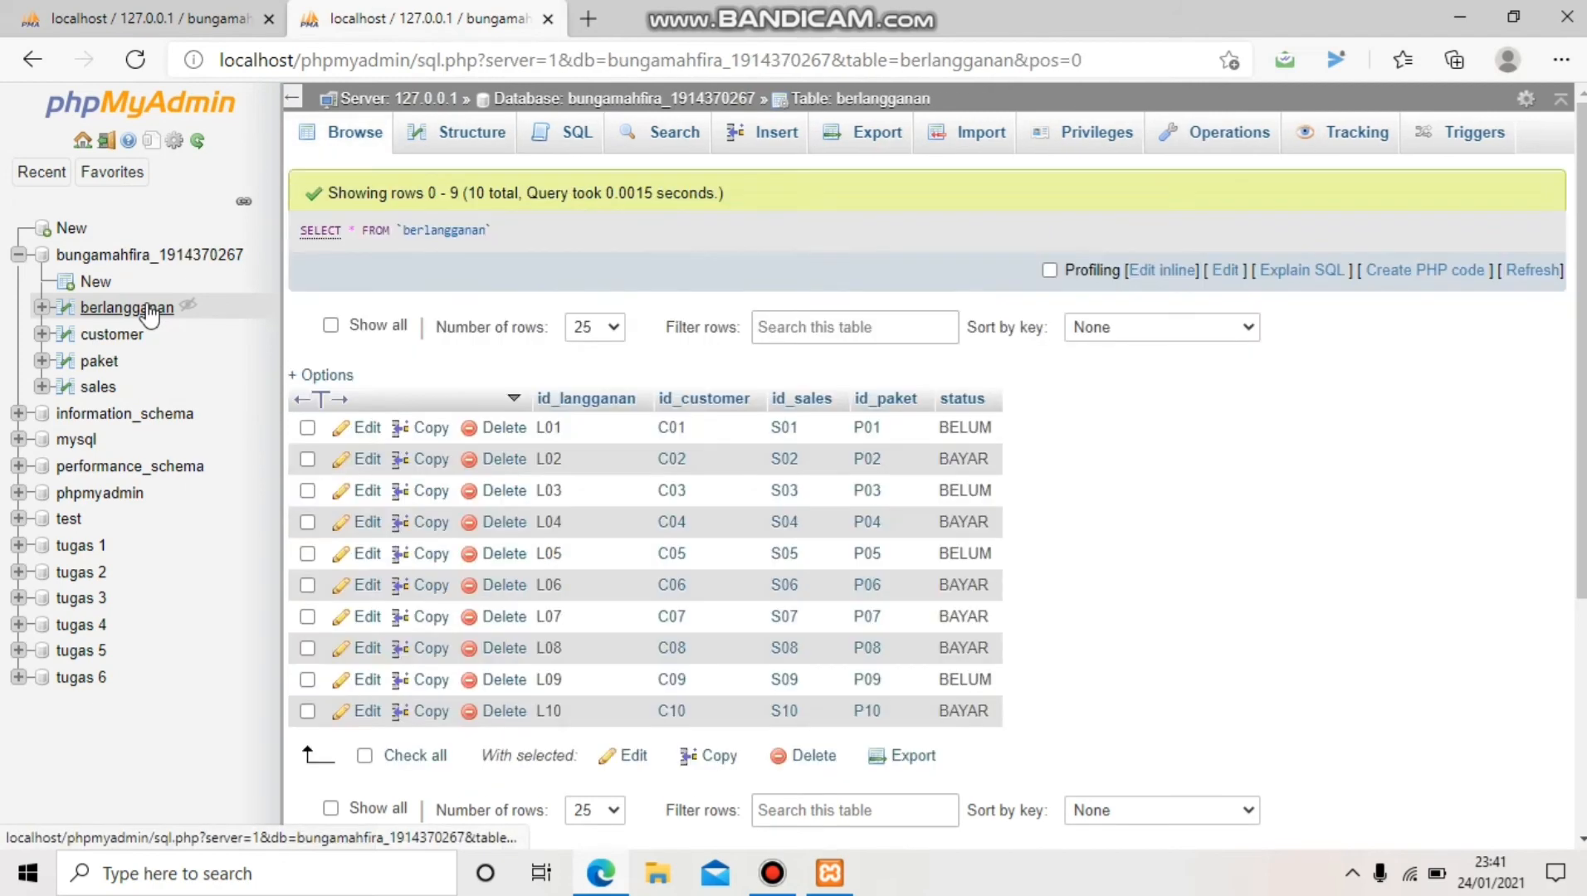
click(537, 138)
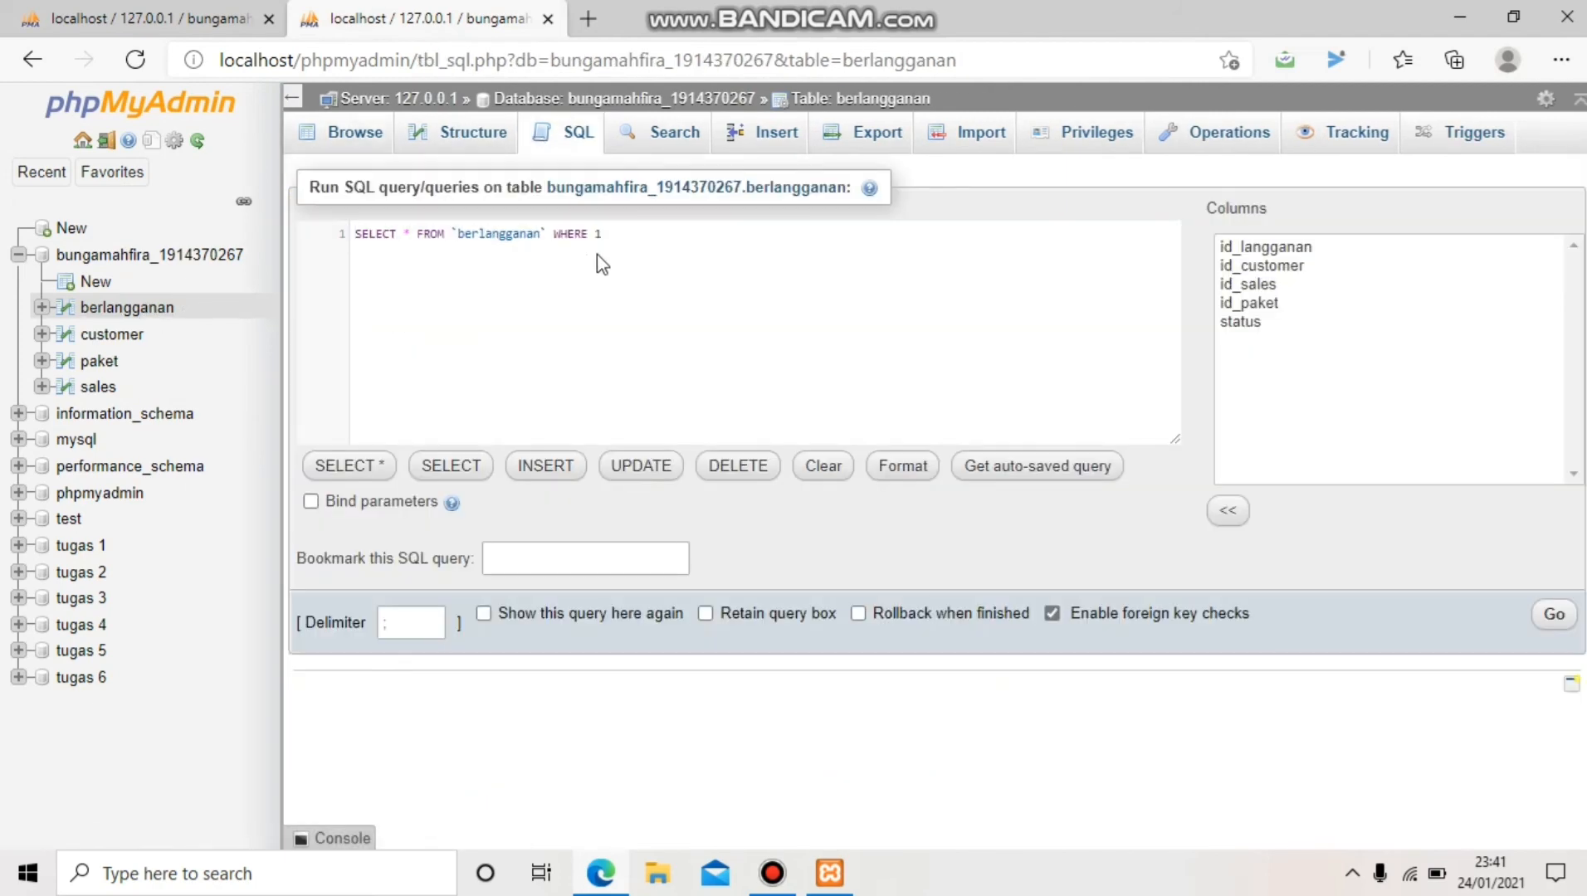
Replace the default query with SELECT customer.nama_customer, customer.alamat, paket.namapaket, paket.harga, berlangganan.status
drag(604, 234, 331, 230)
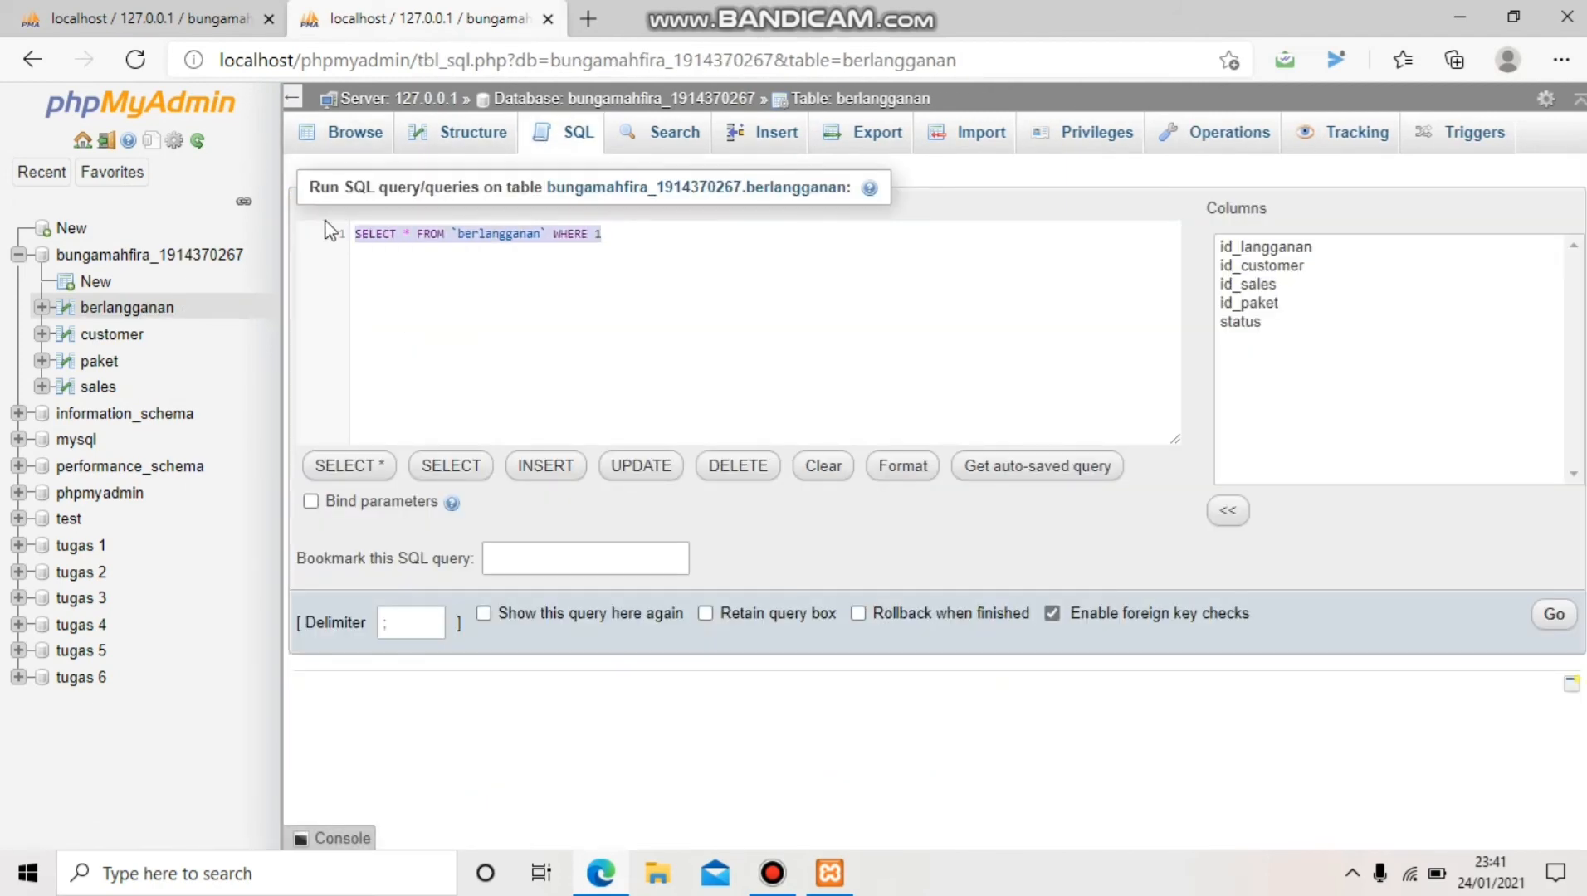
key(BackSpace)
text(SELECT)
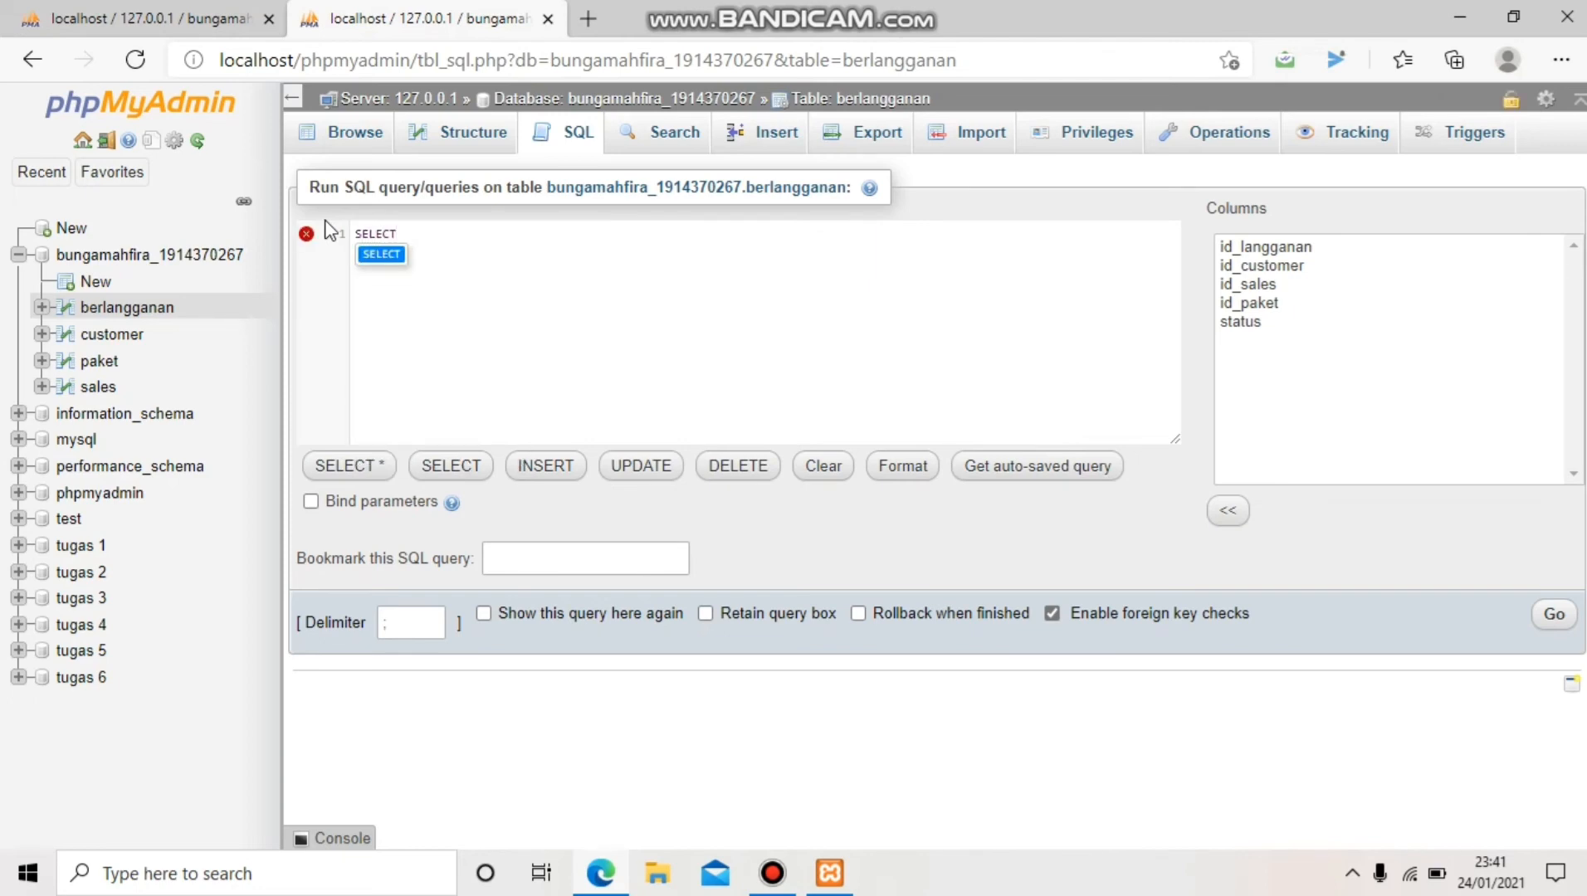
text( cust)
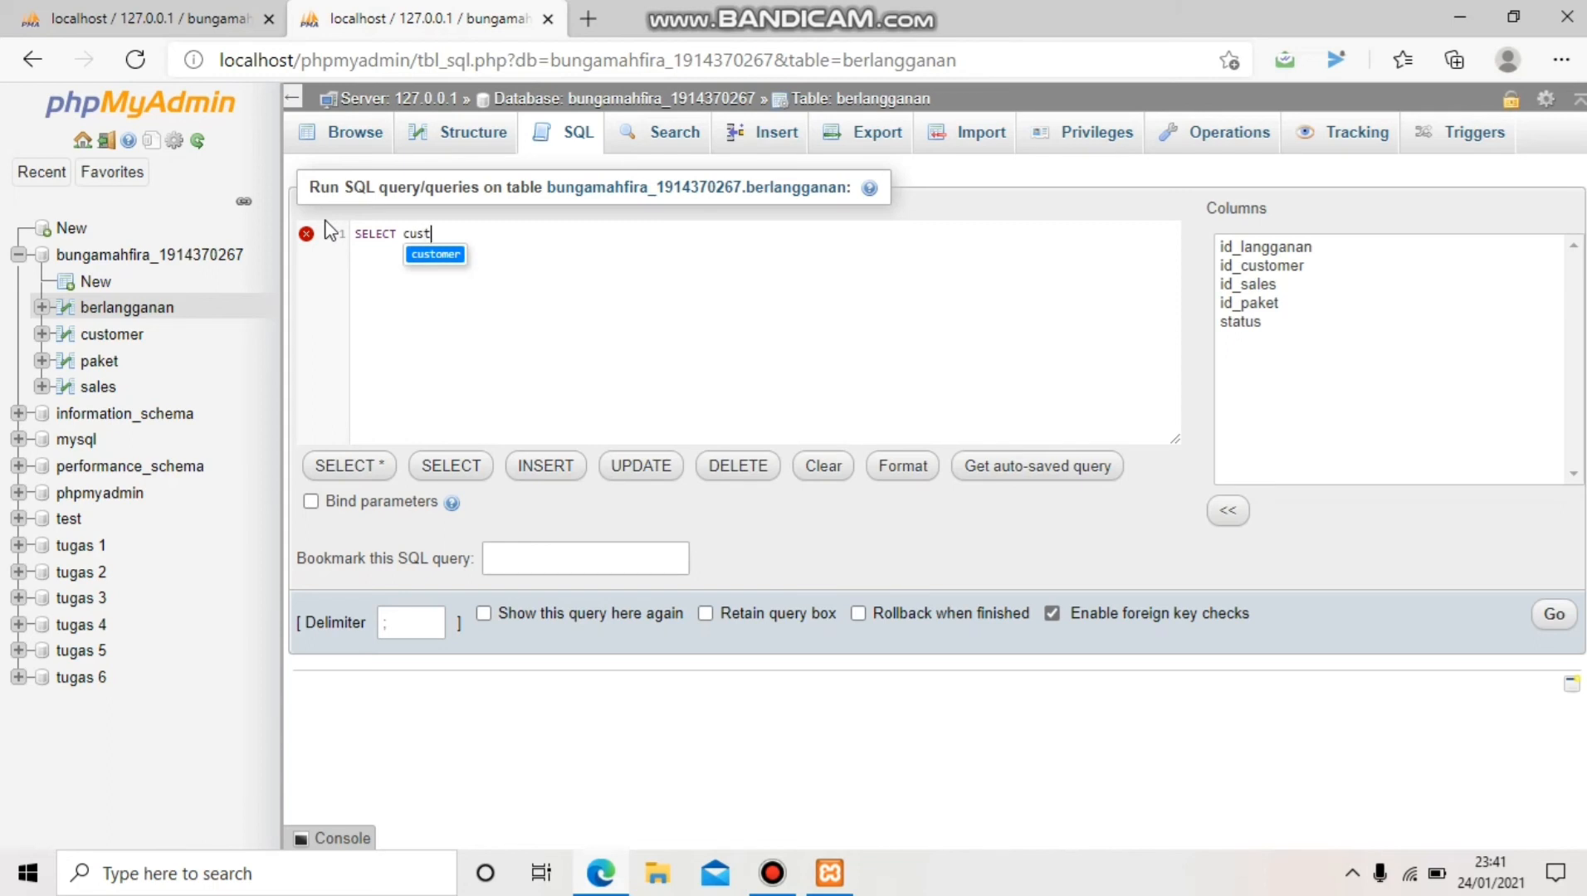
text(omer.nama)
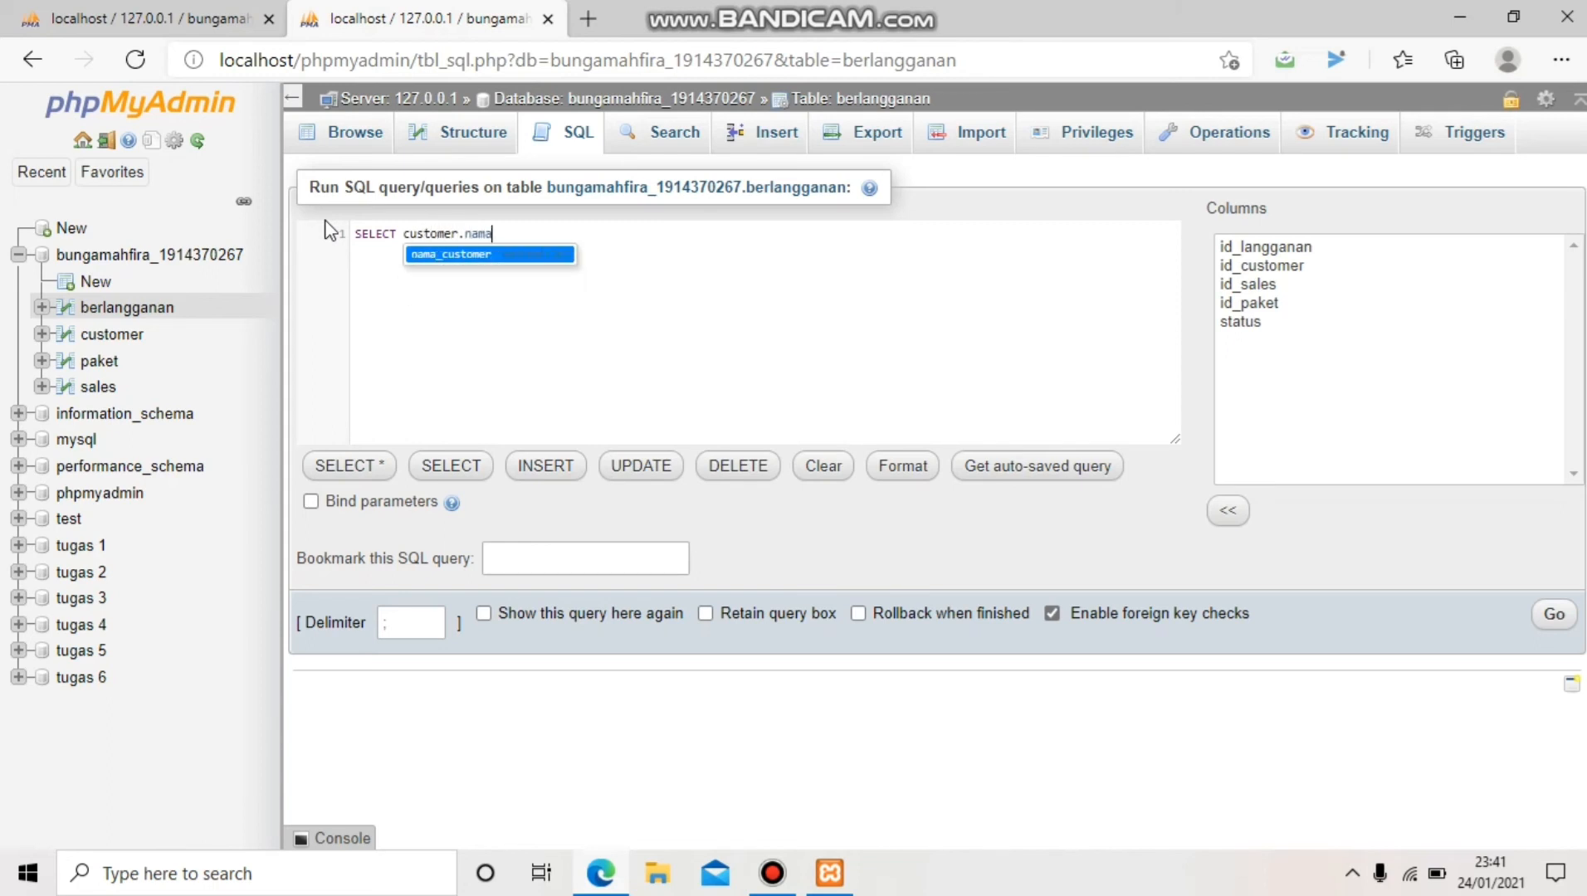
text(_customer, )
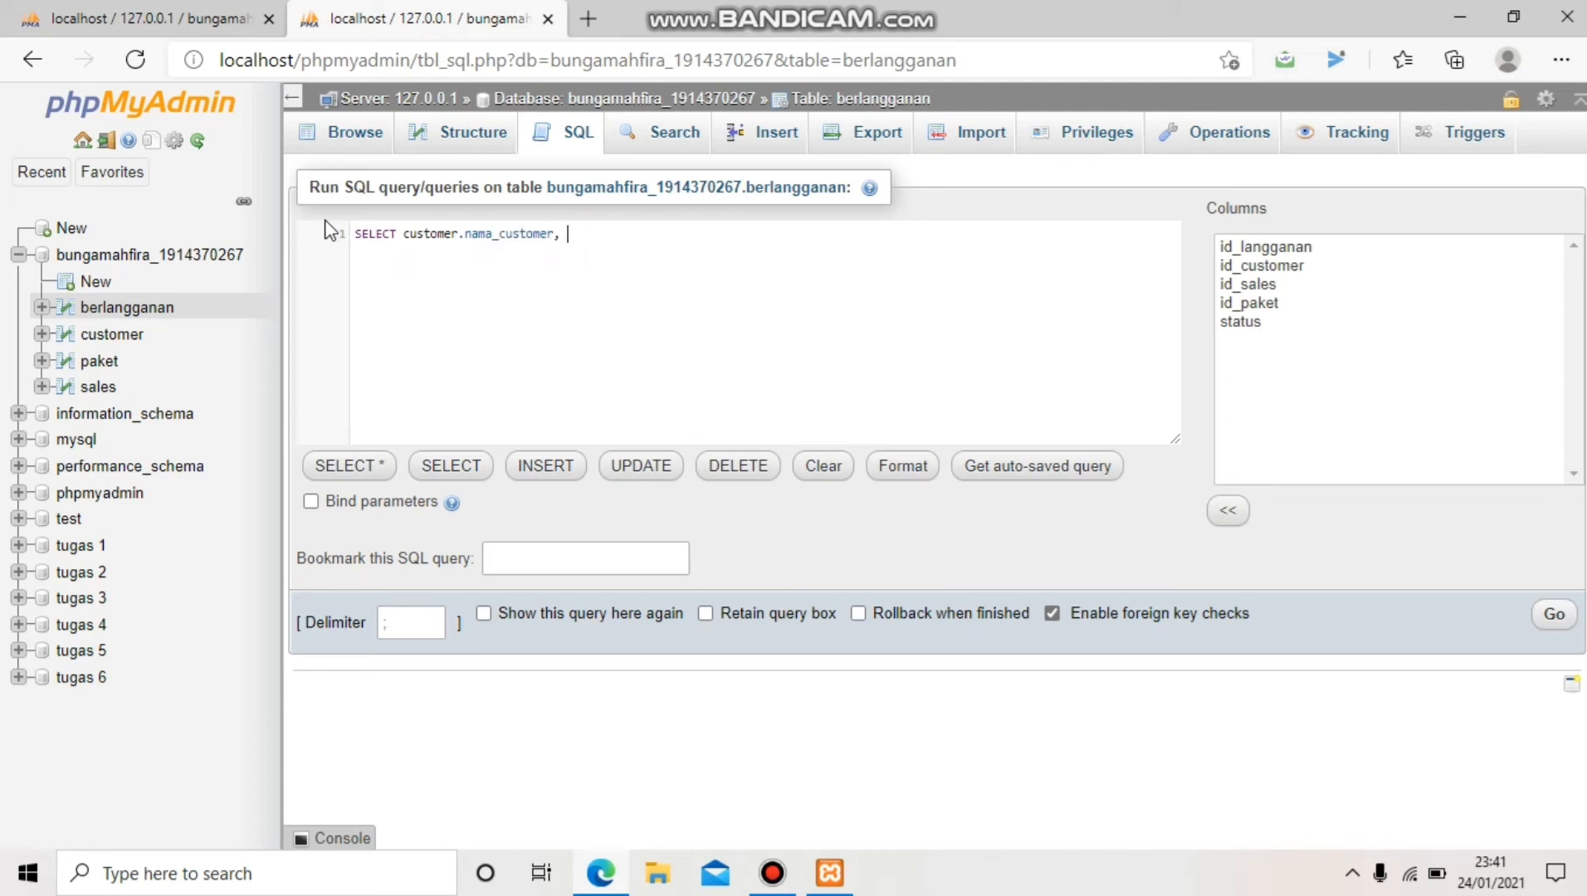
text(custo)
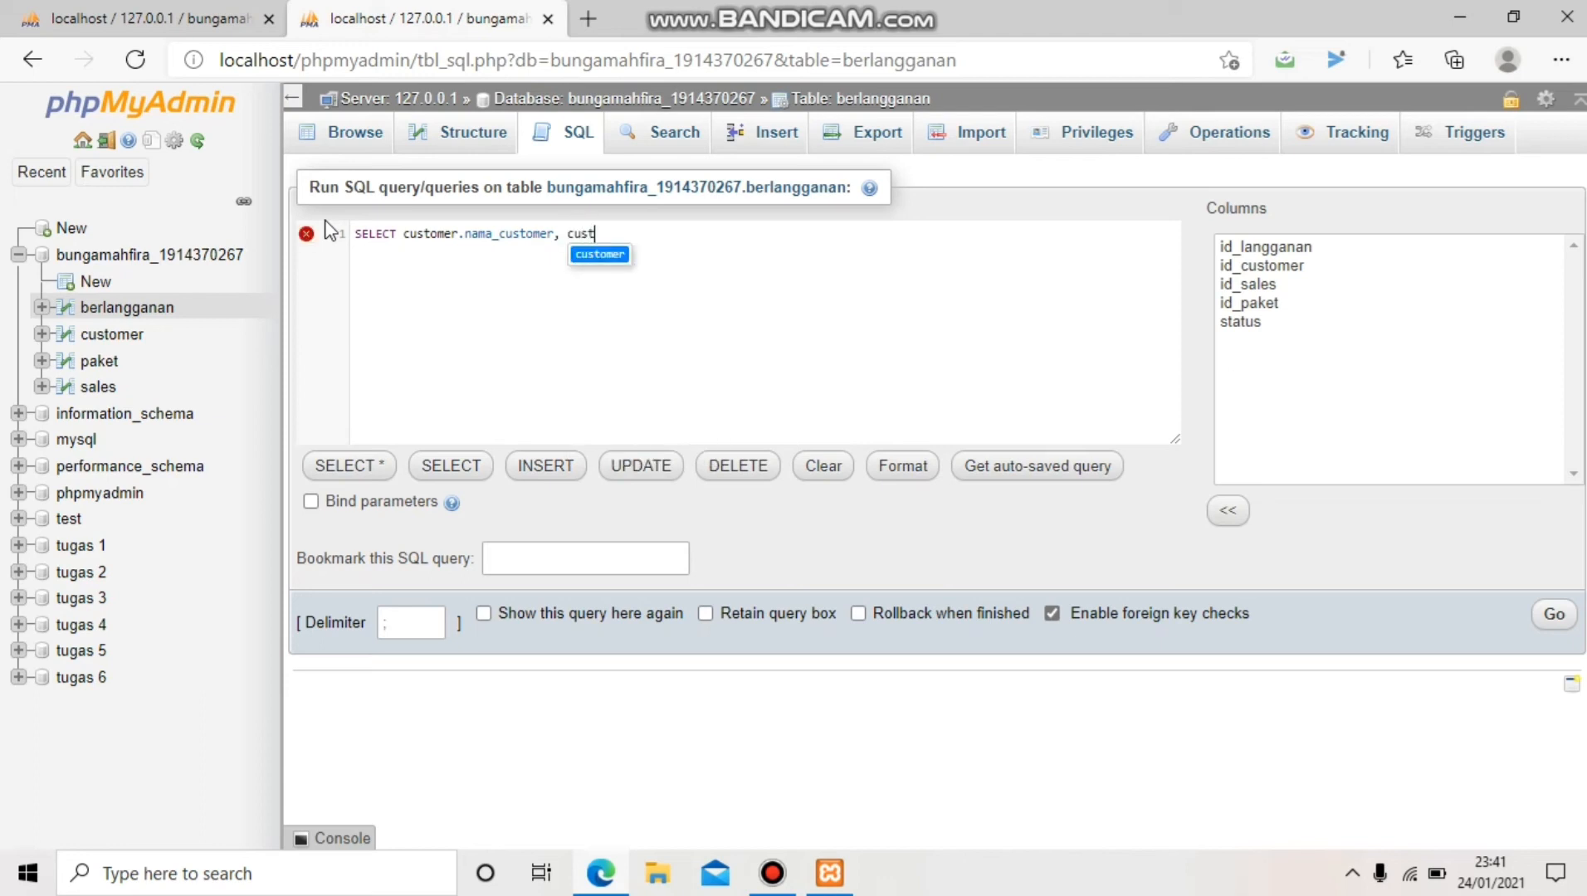
text(mer.)
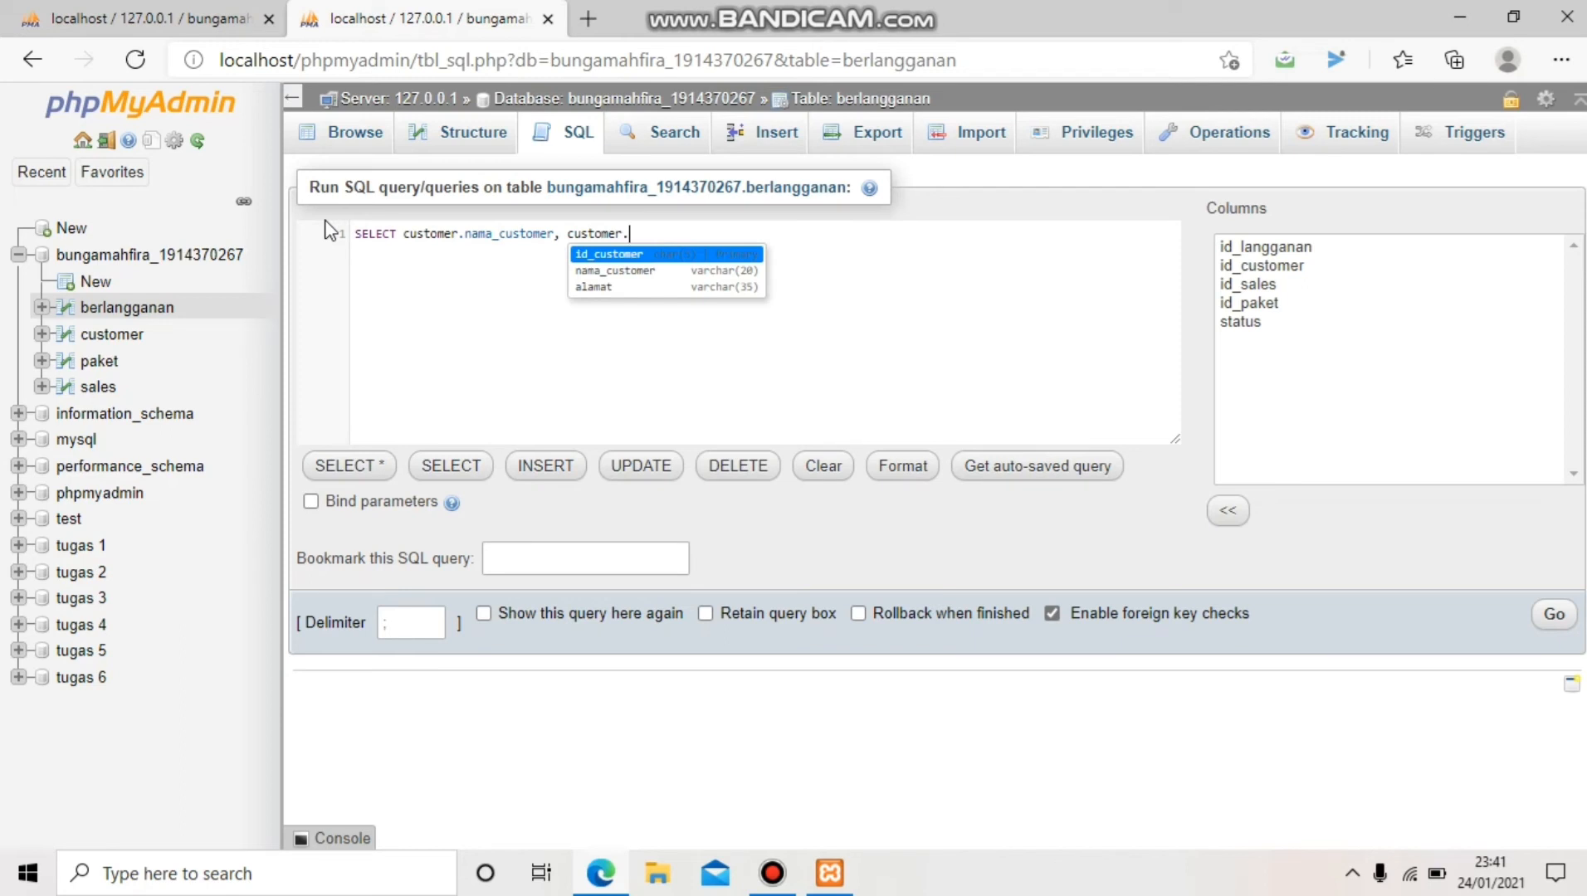
text(alamat)
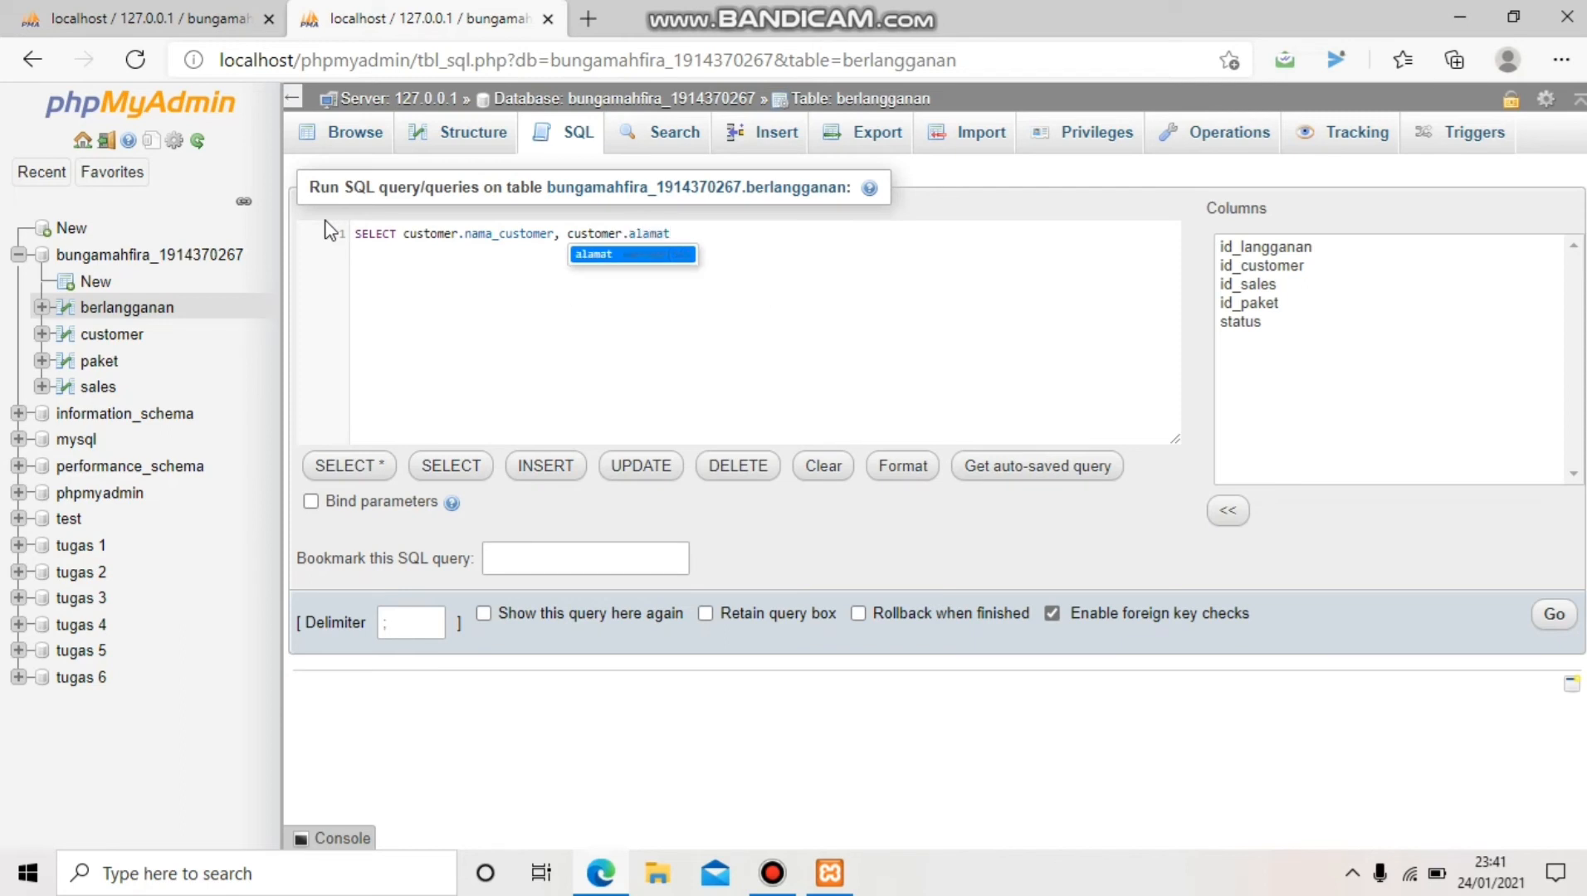
text(, pa)
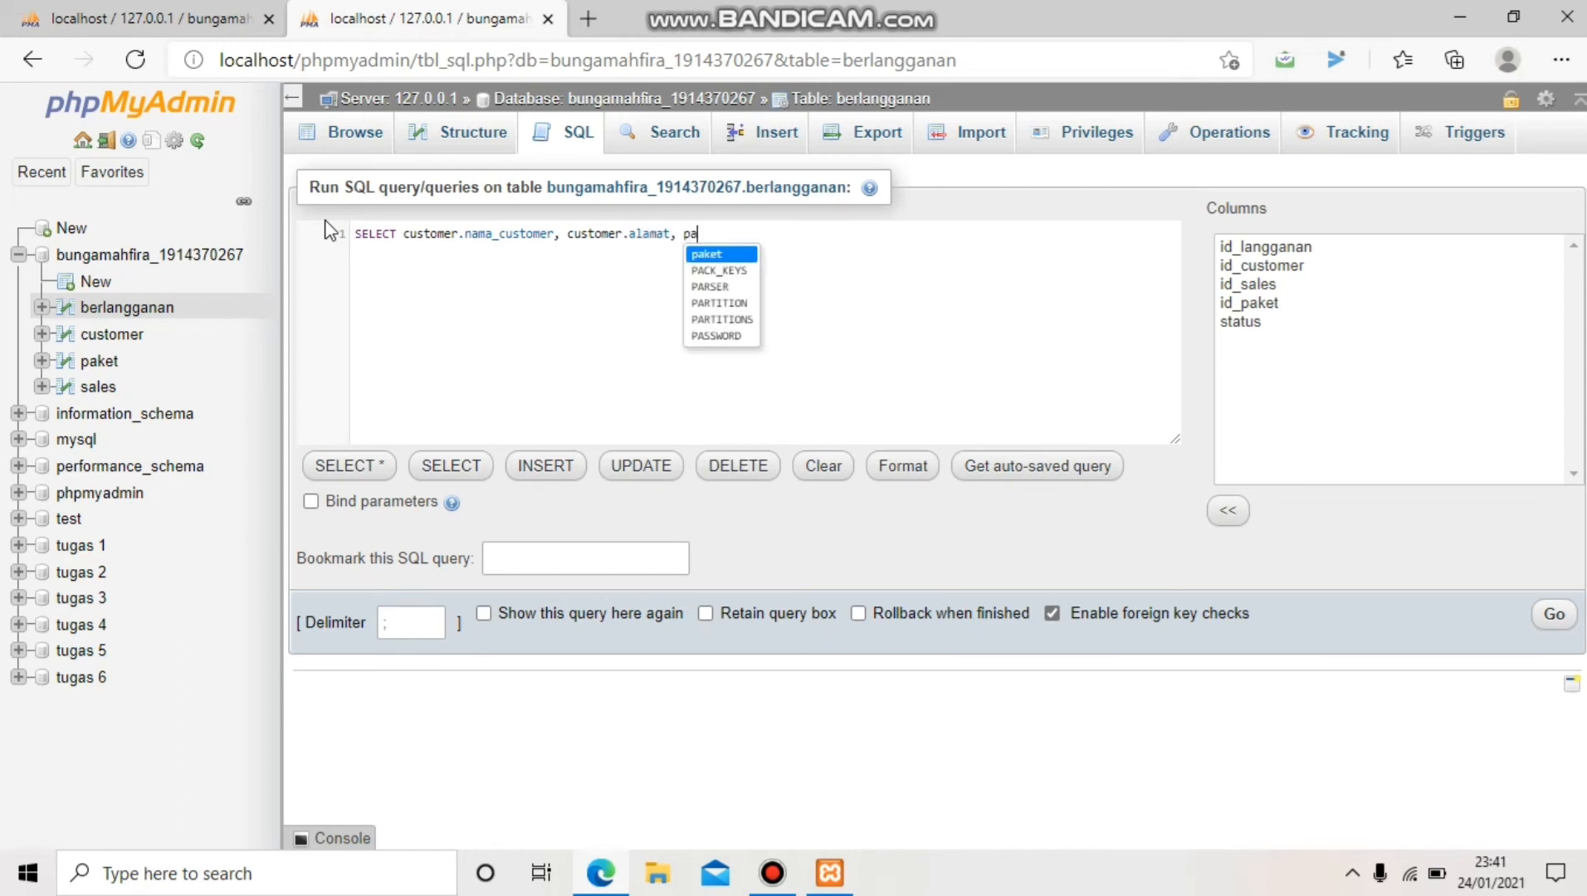
text(ket.)
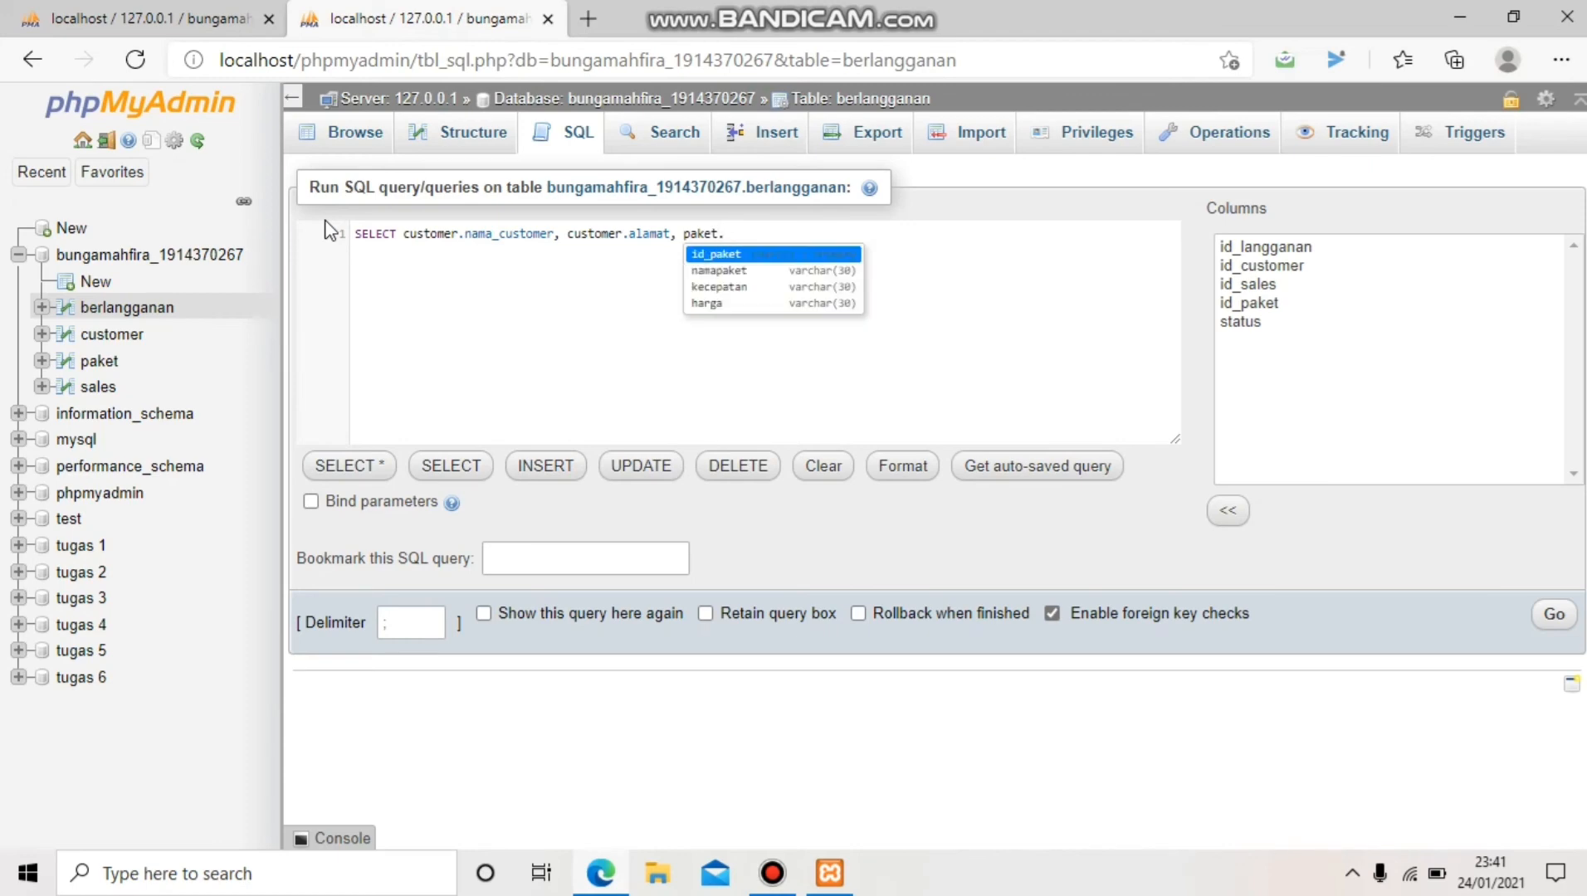
text(namapaket)
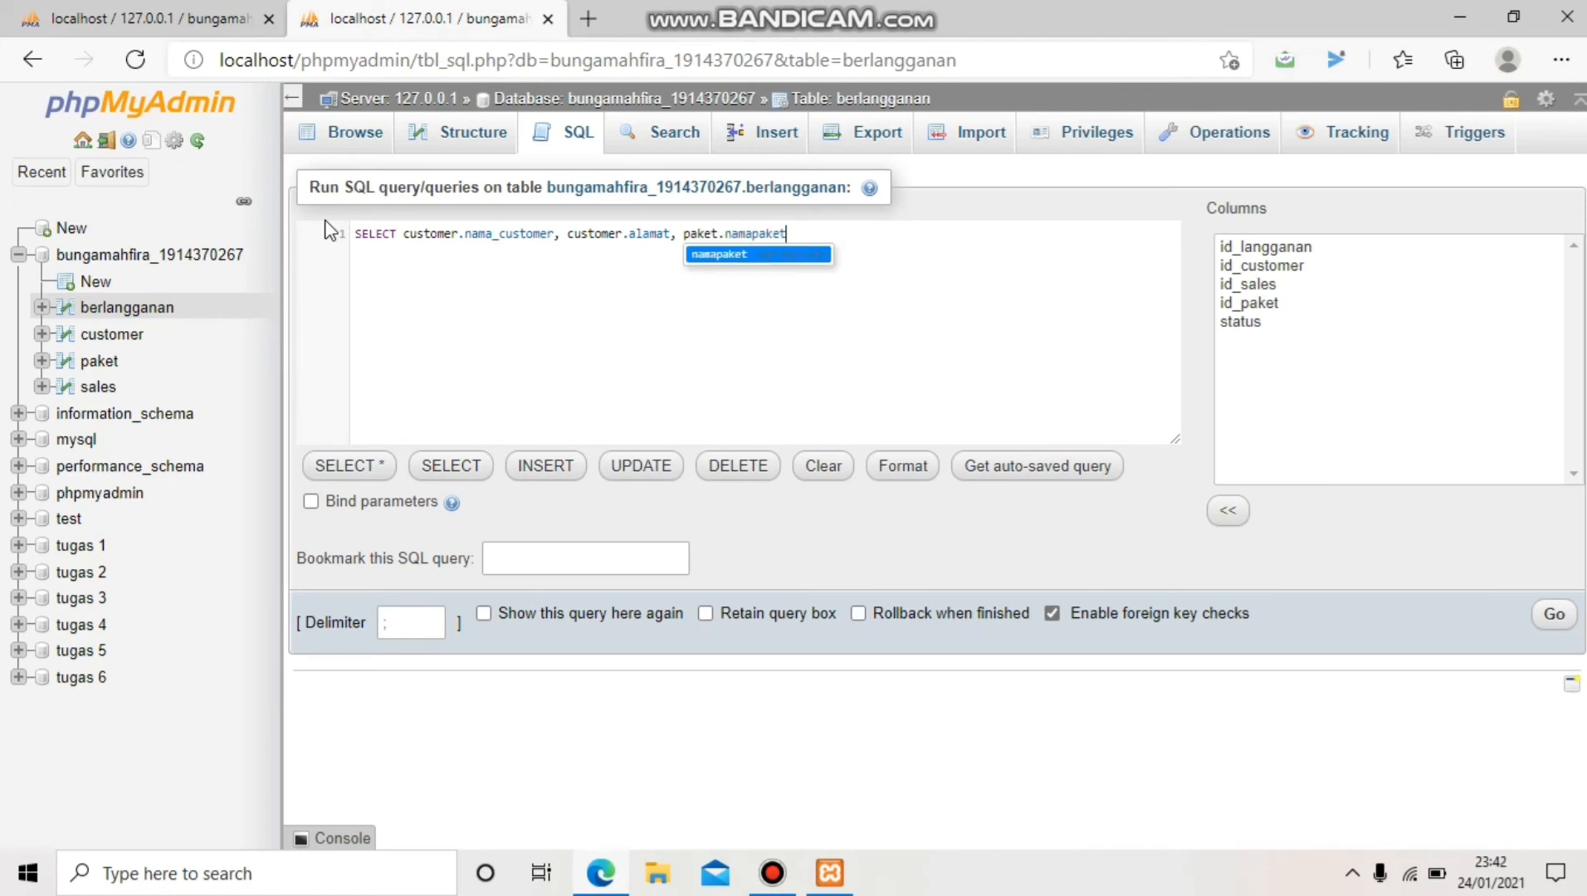
text(, )
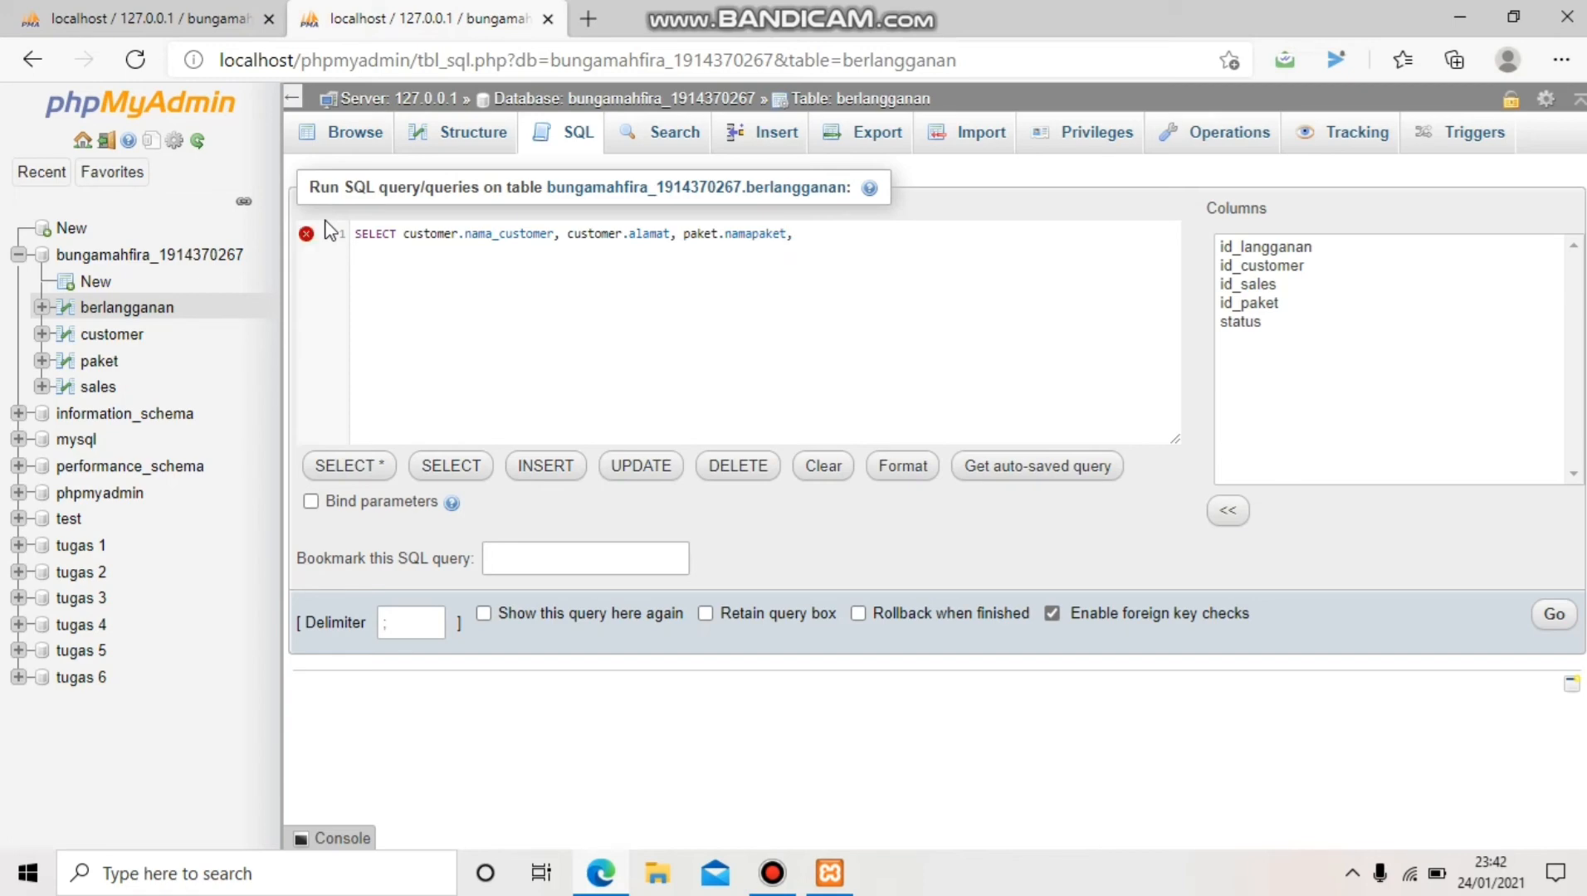
text(paket)
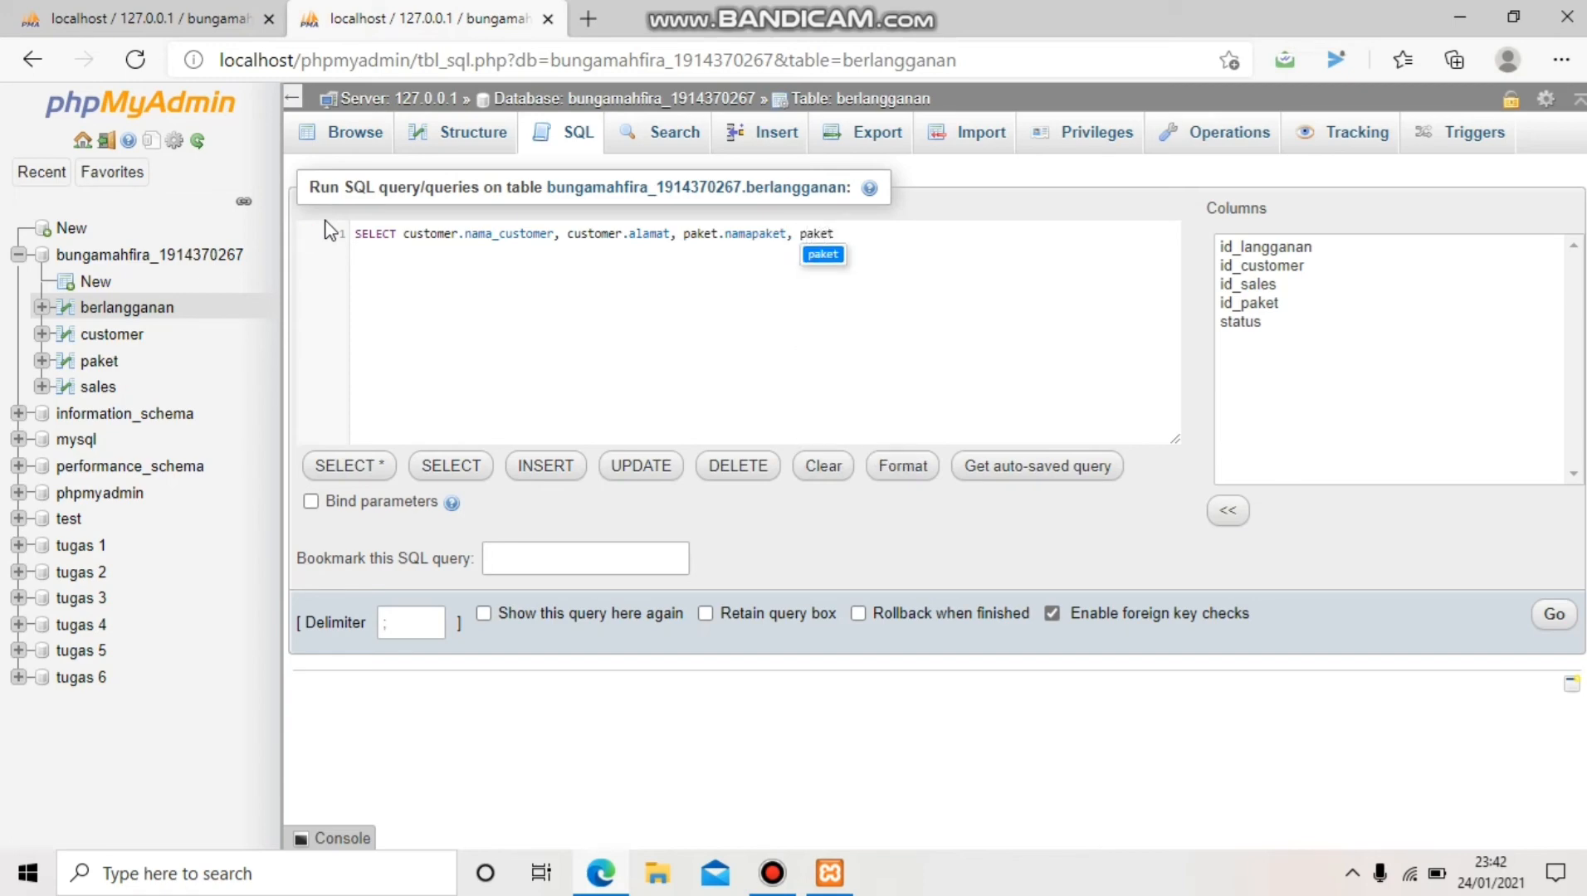
text(.harga)
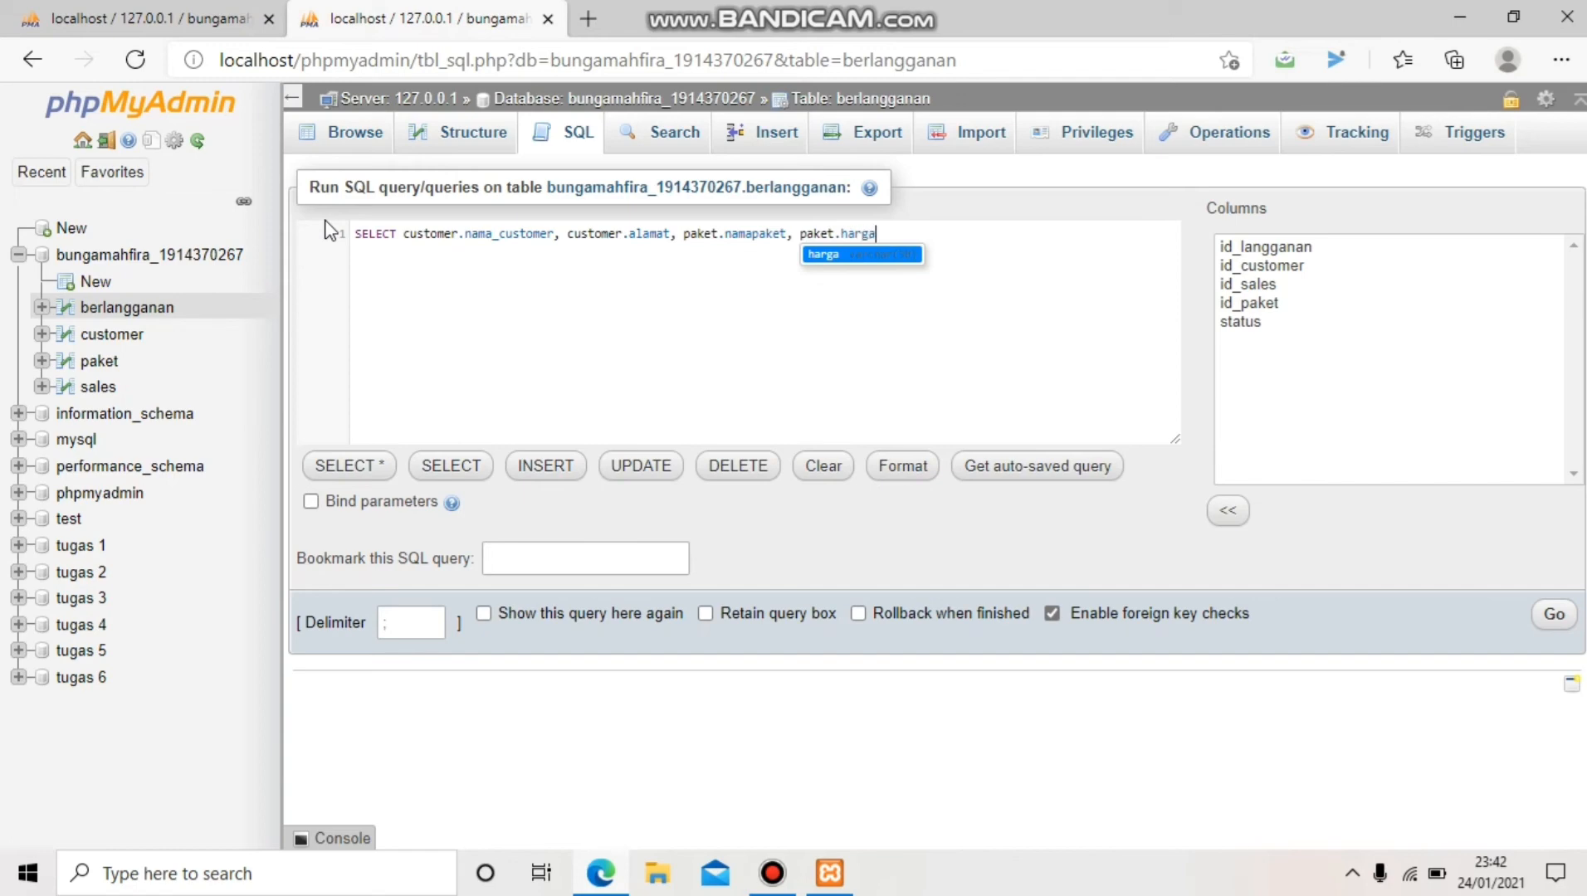
text(,)
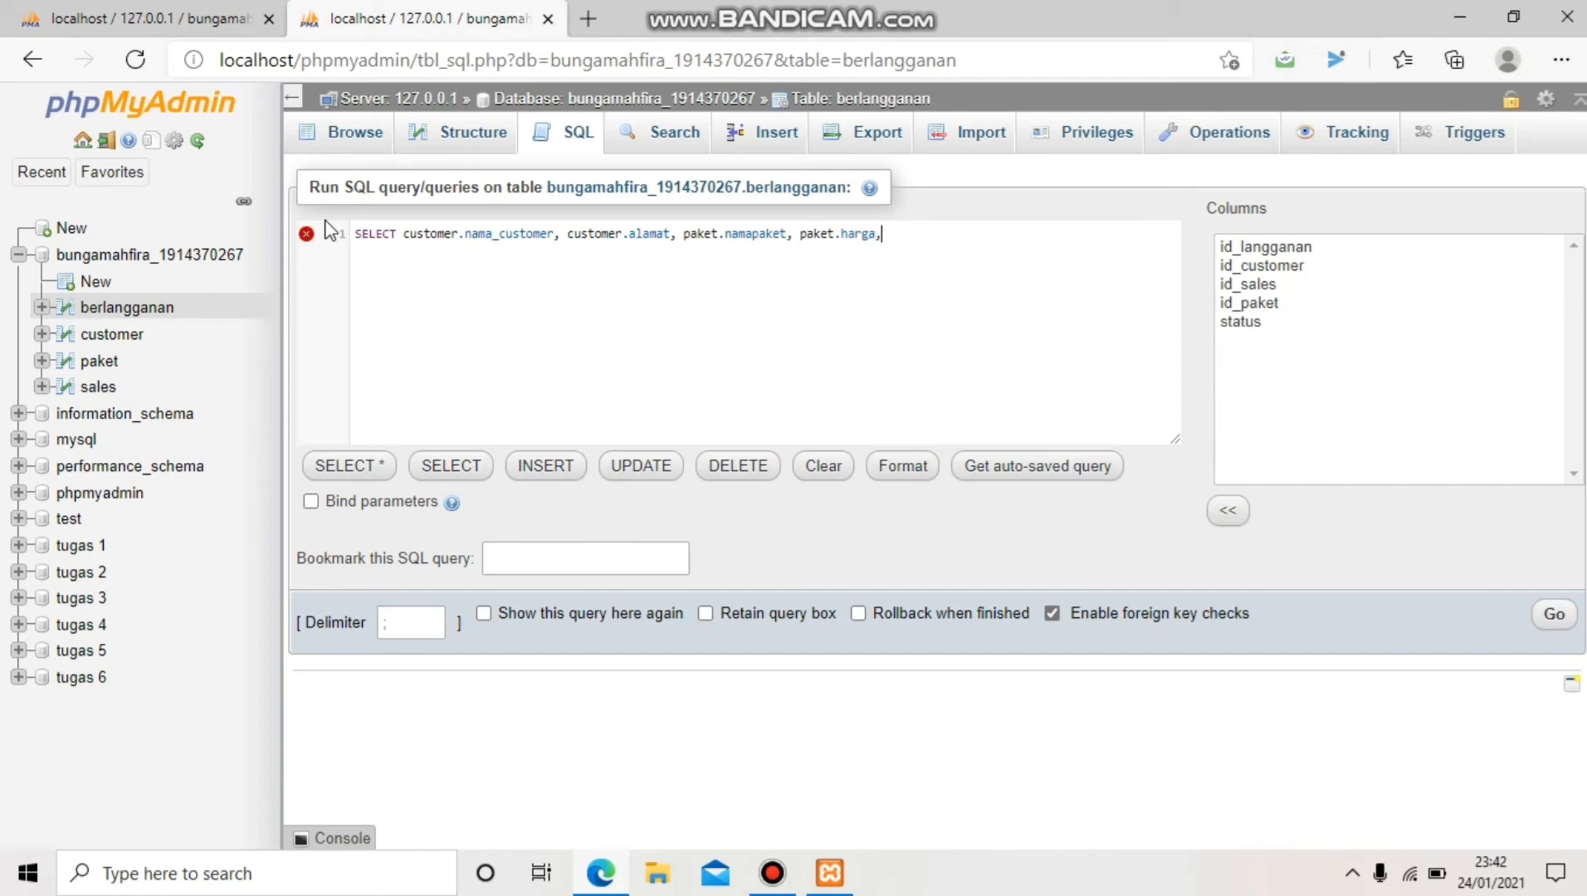
text( ber)
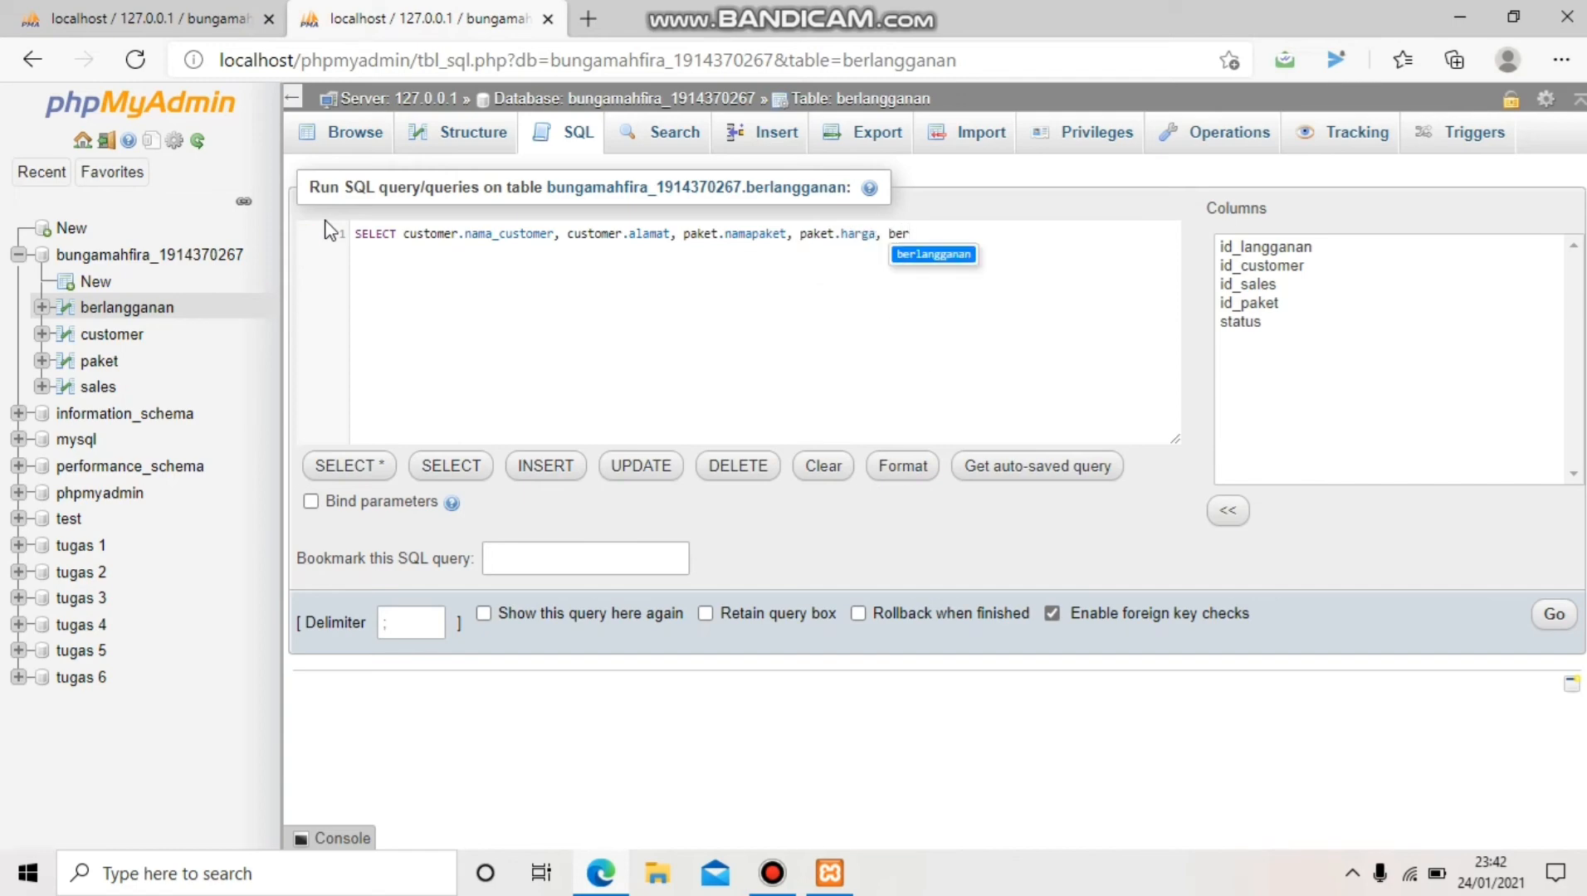
text(langganan.)
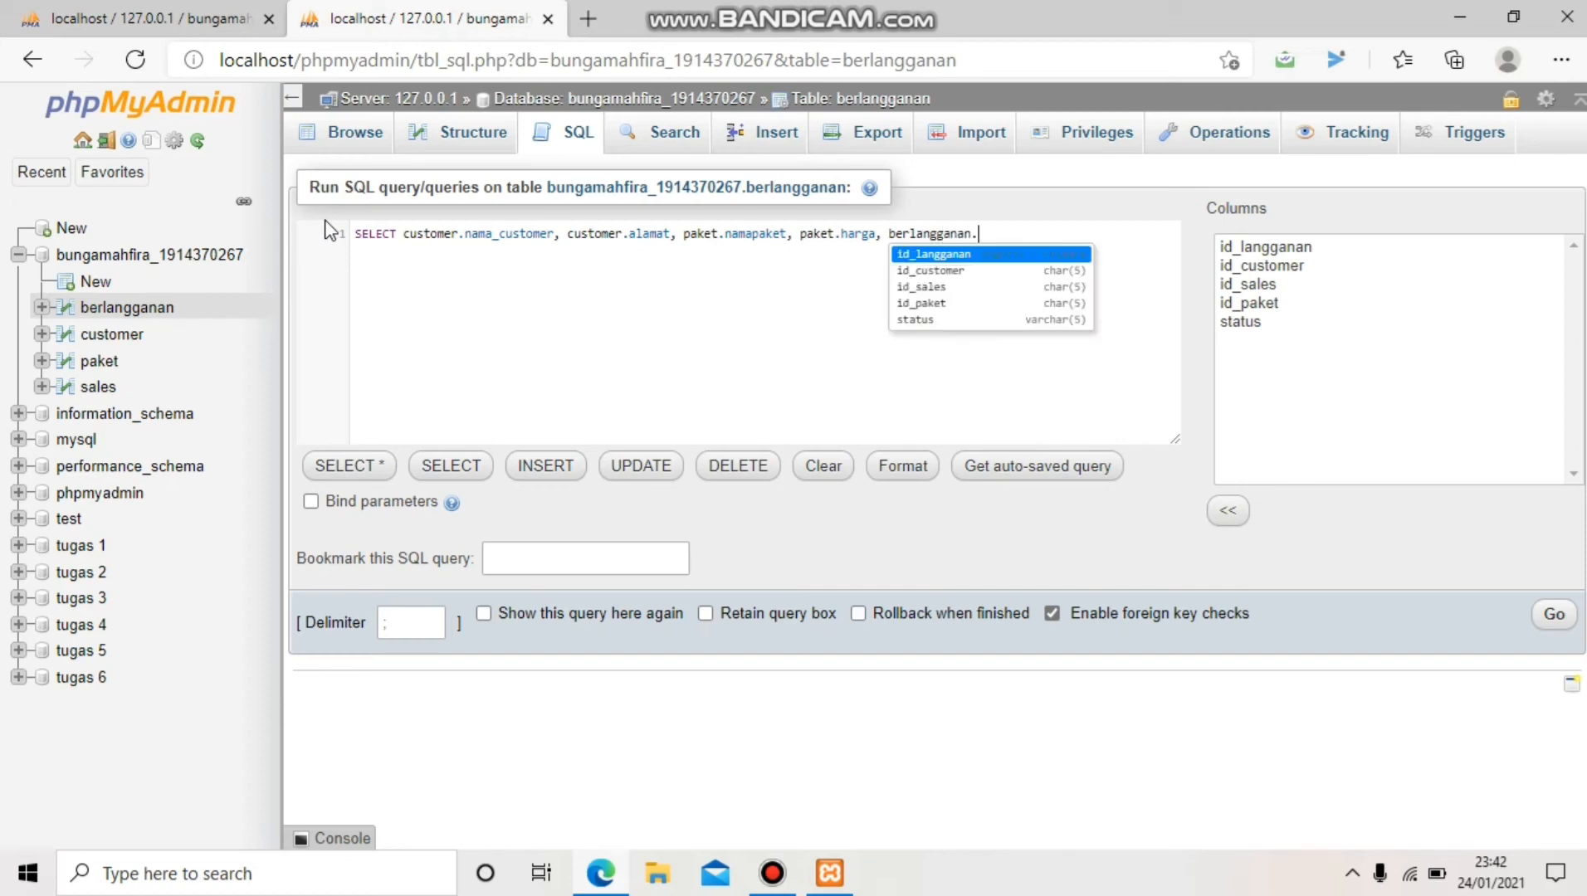
text(status)
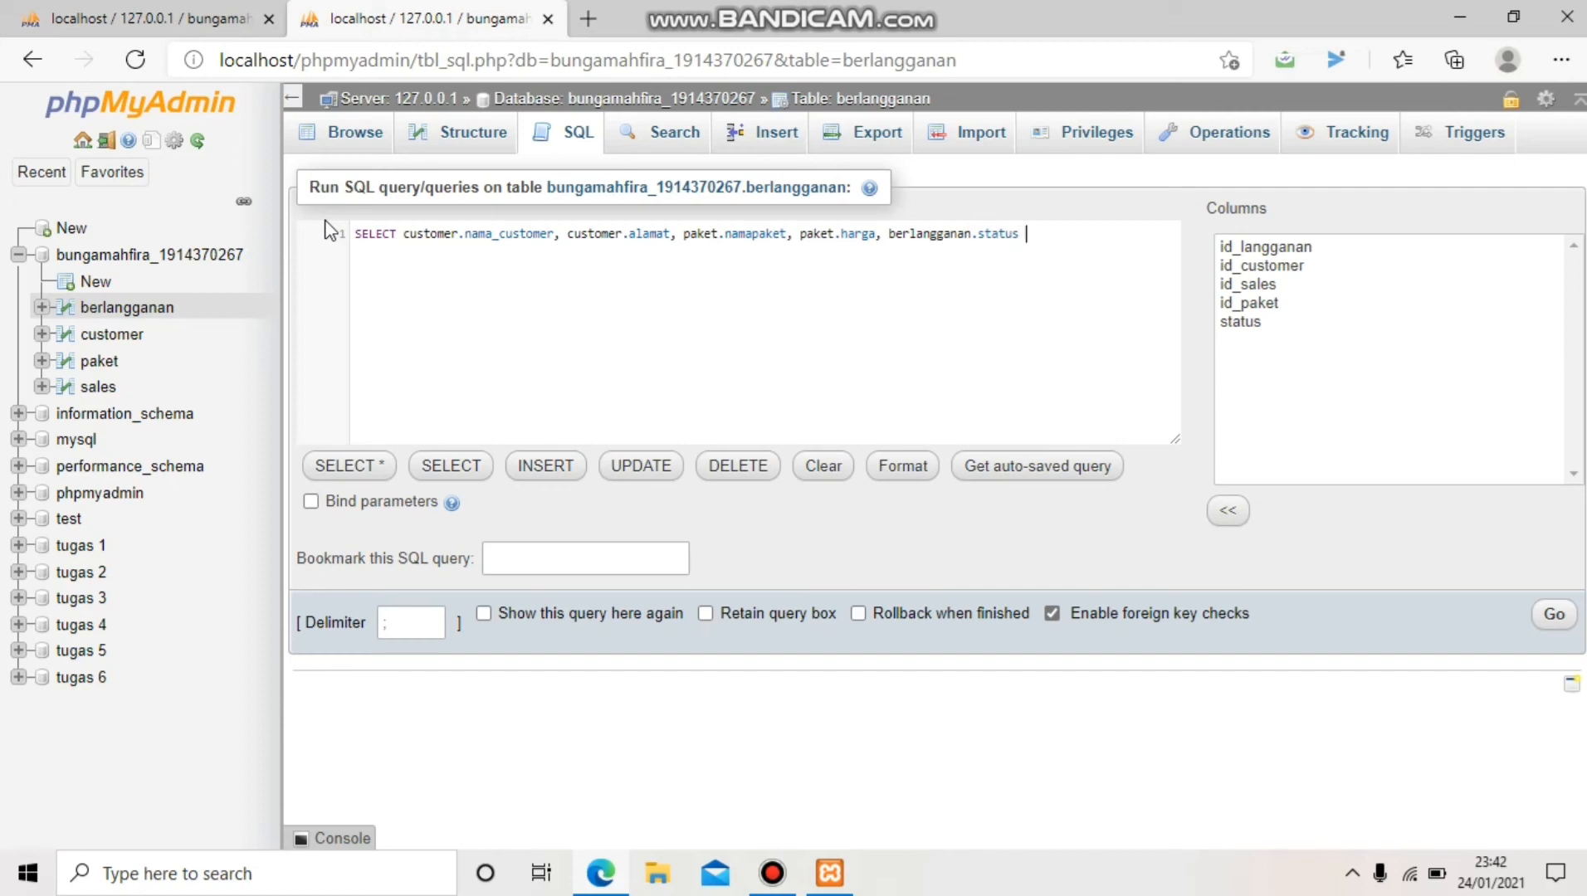
key(Return)
Add FROM berlangganan, INNER JOIN paket ON paket.id_paket=berlangganan.id_paket, and a customer INNER JOIN
text(f)
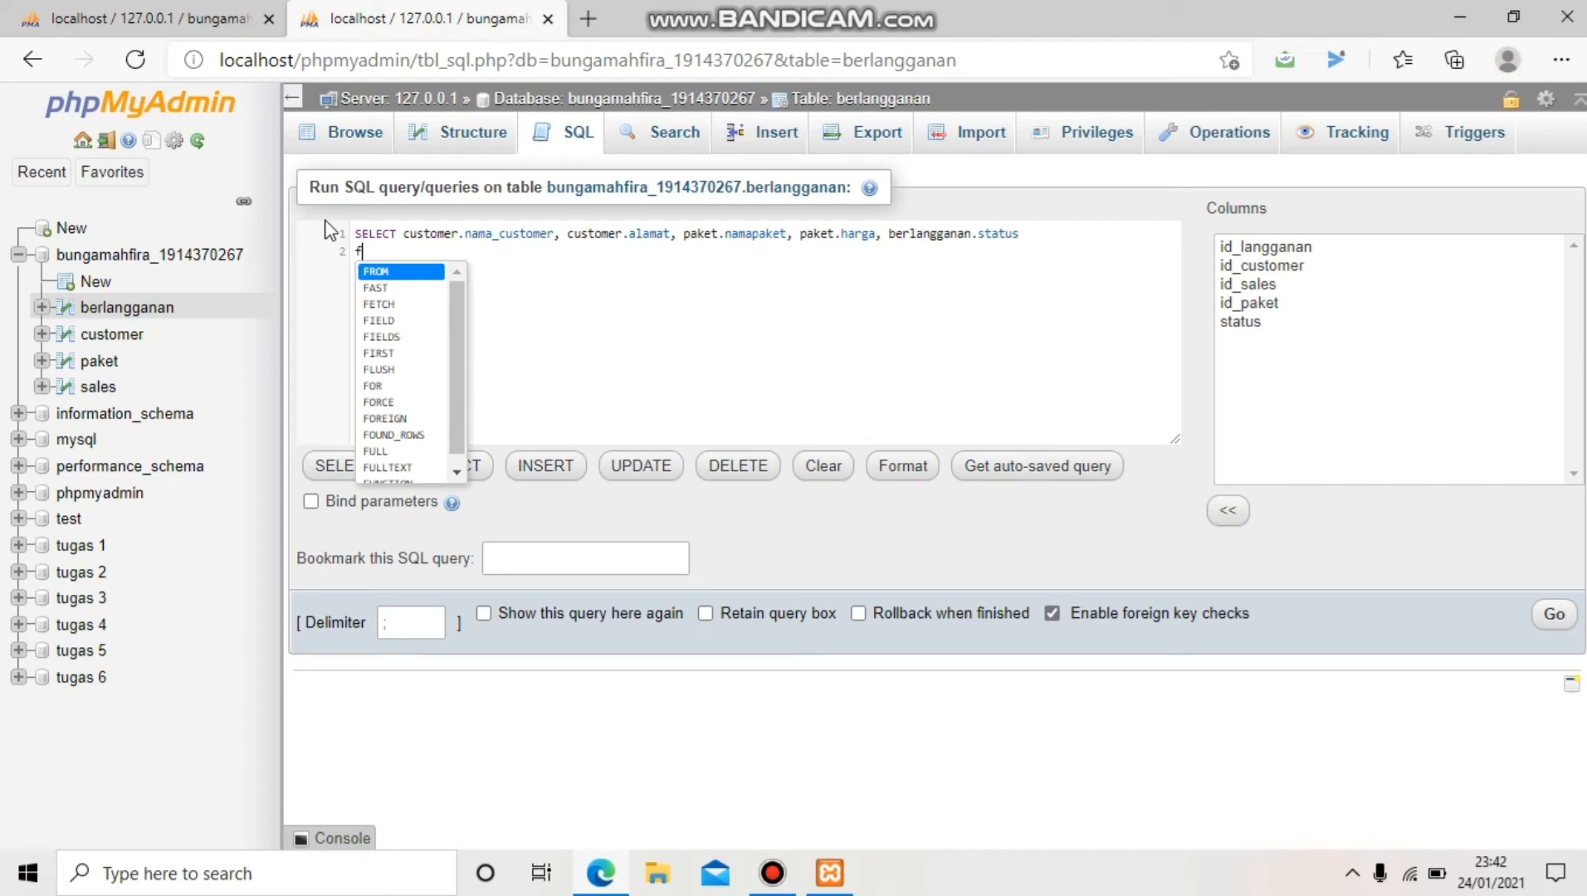
key(BackSpace)
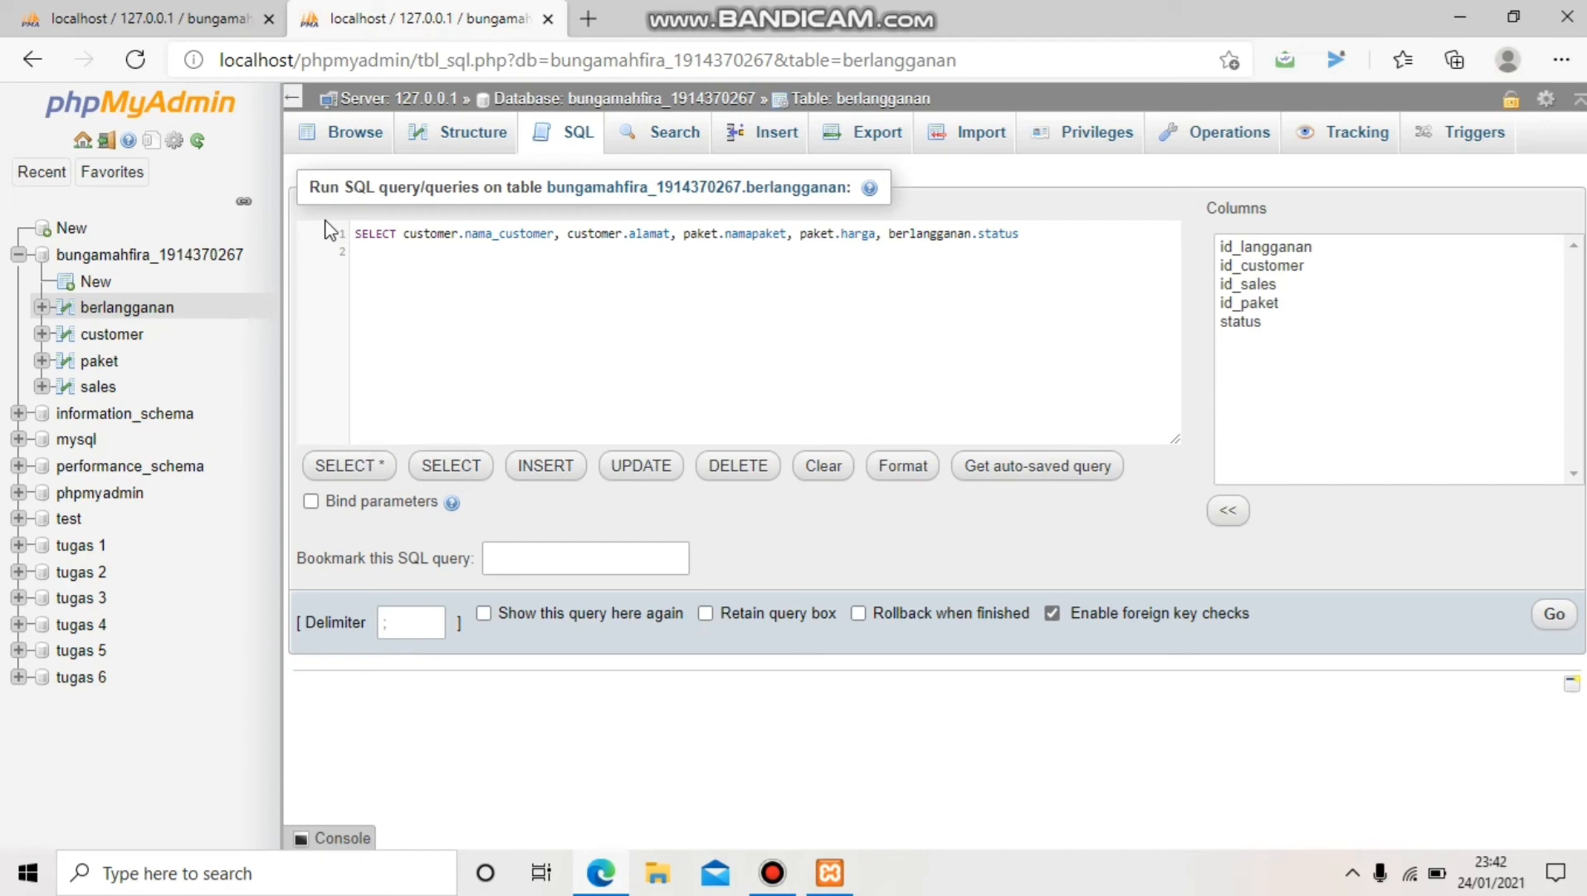
text(FROM berlan)
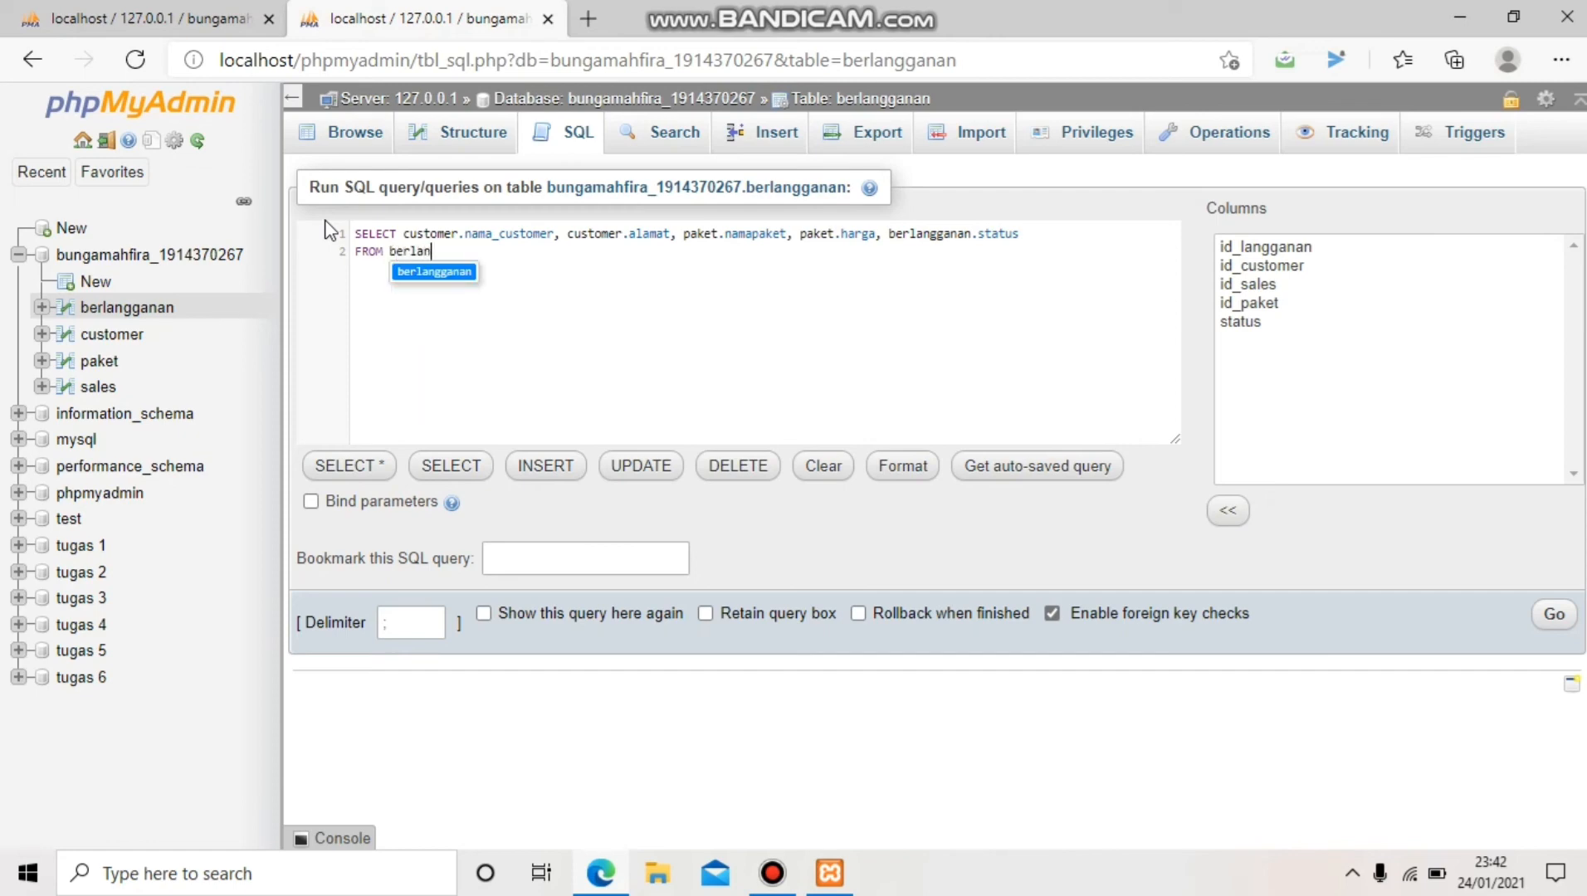
text(gganan)
key(Return)
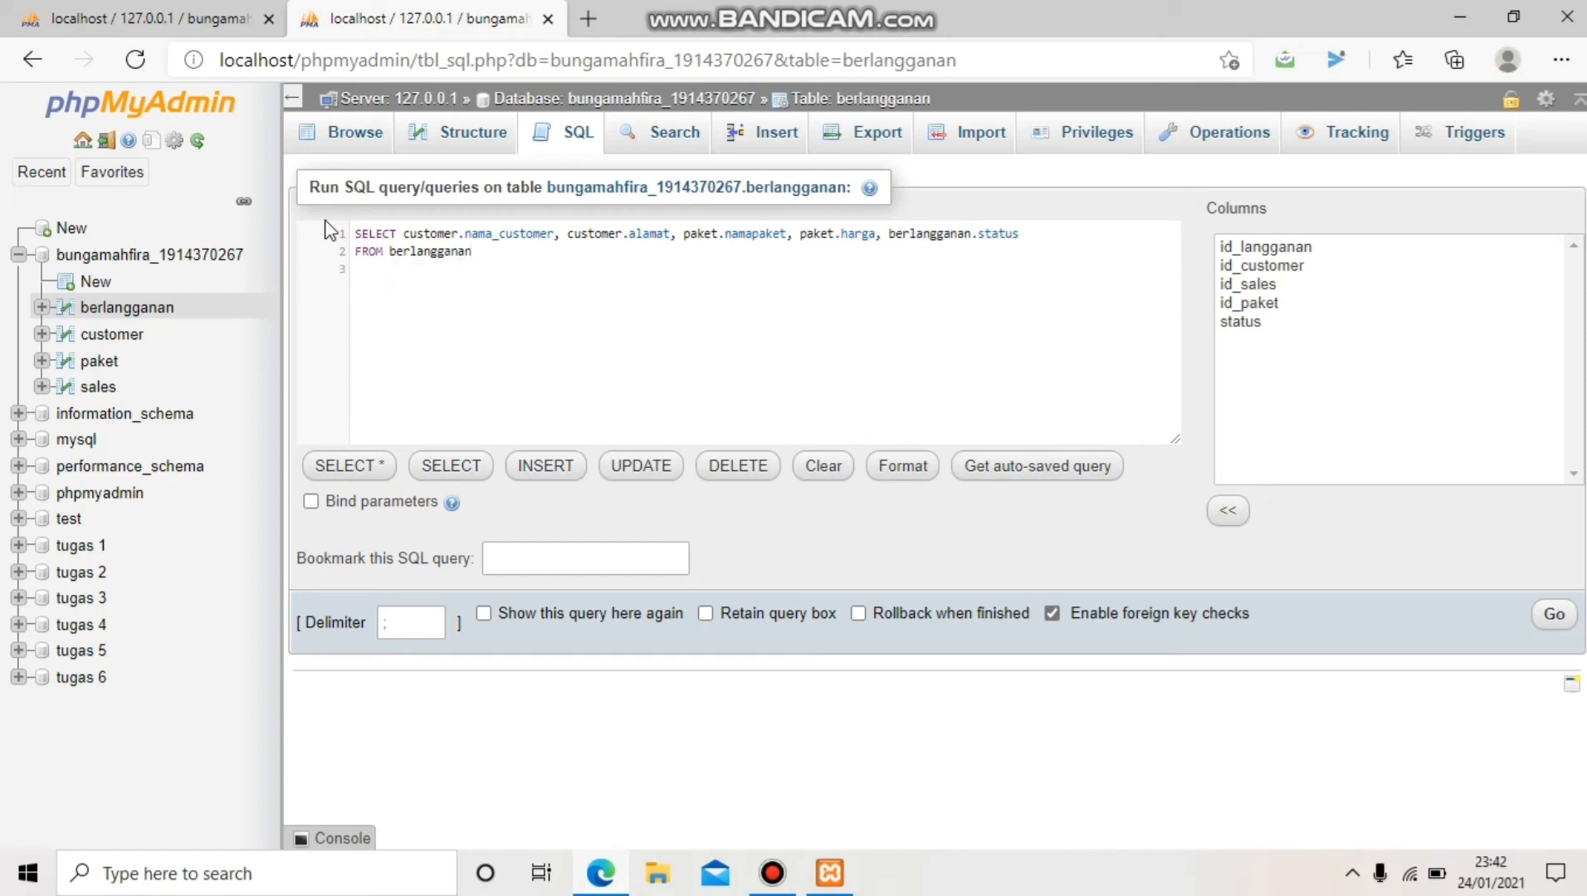
text(INNER)
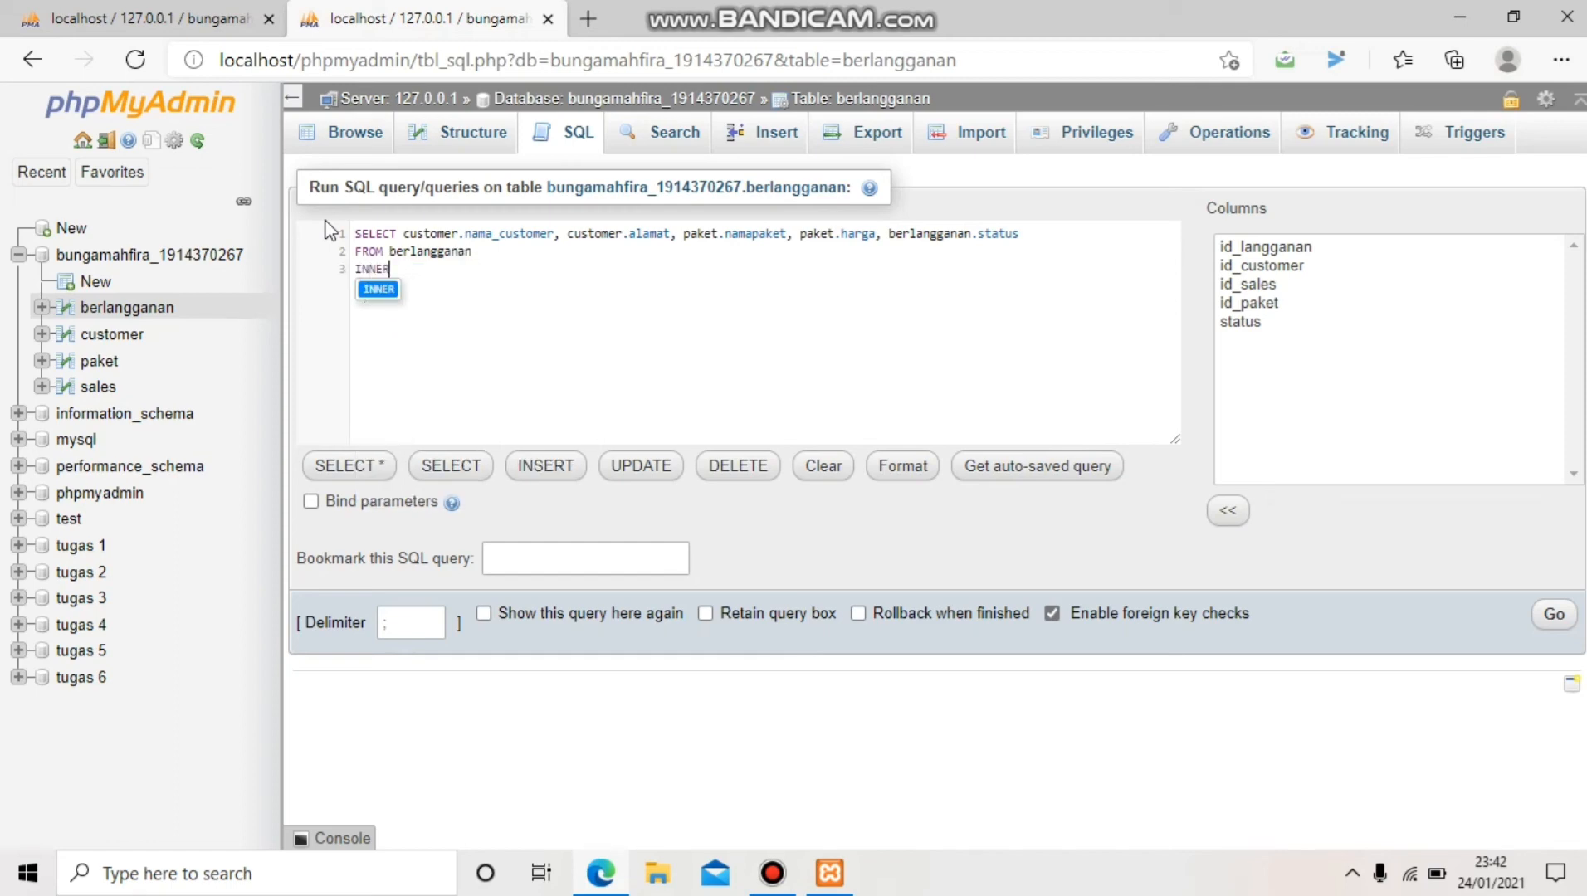
text( JOIN)
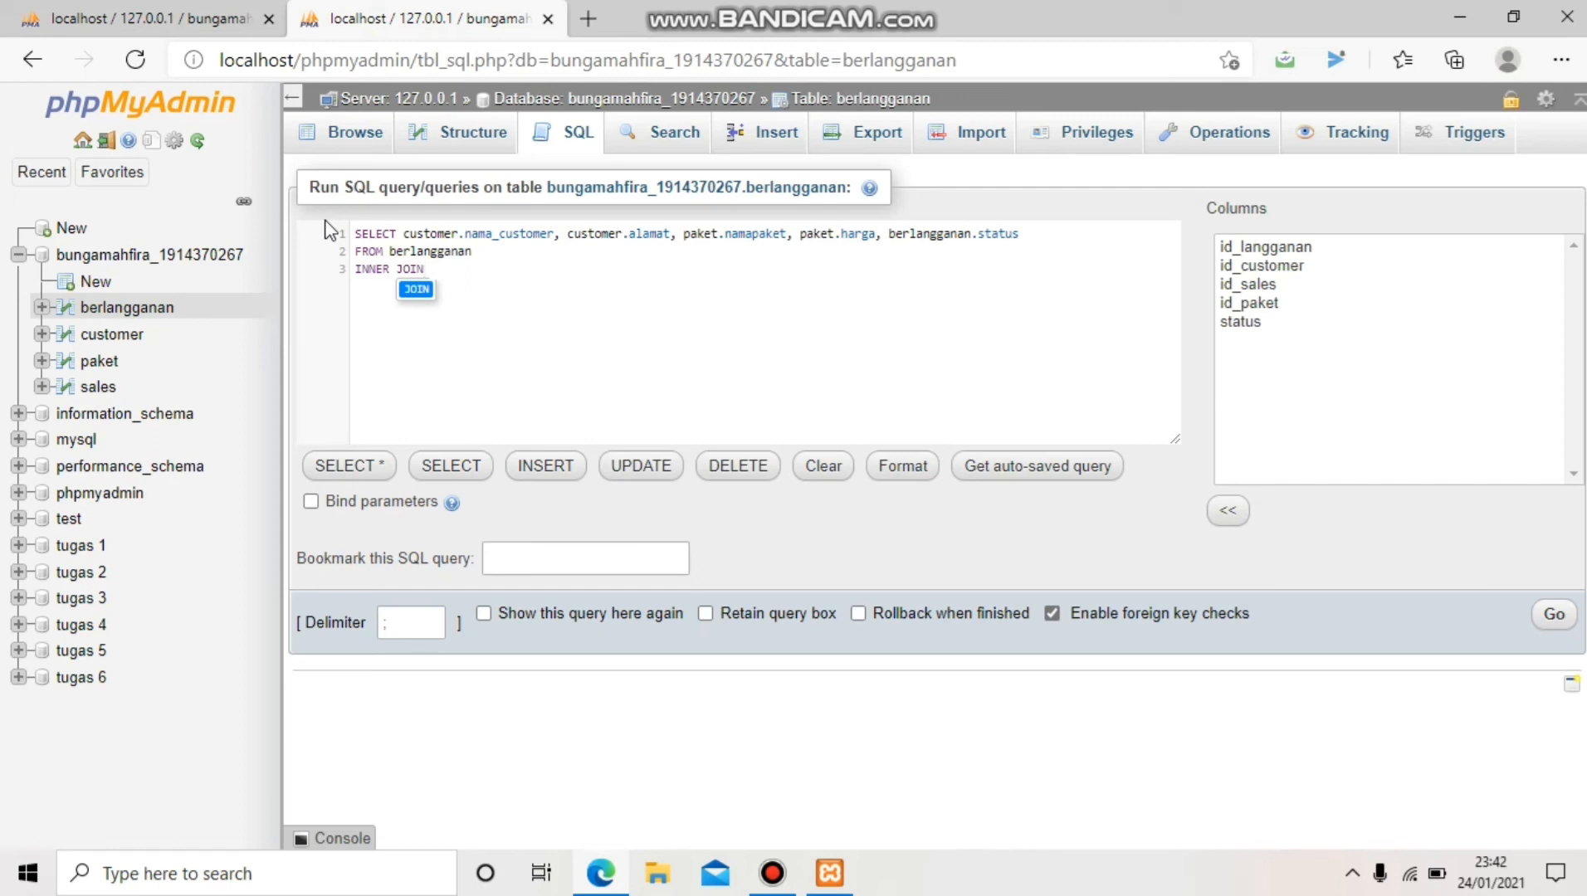
text( paket)
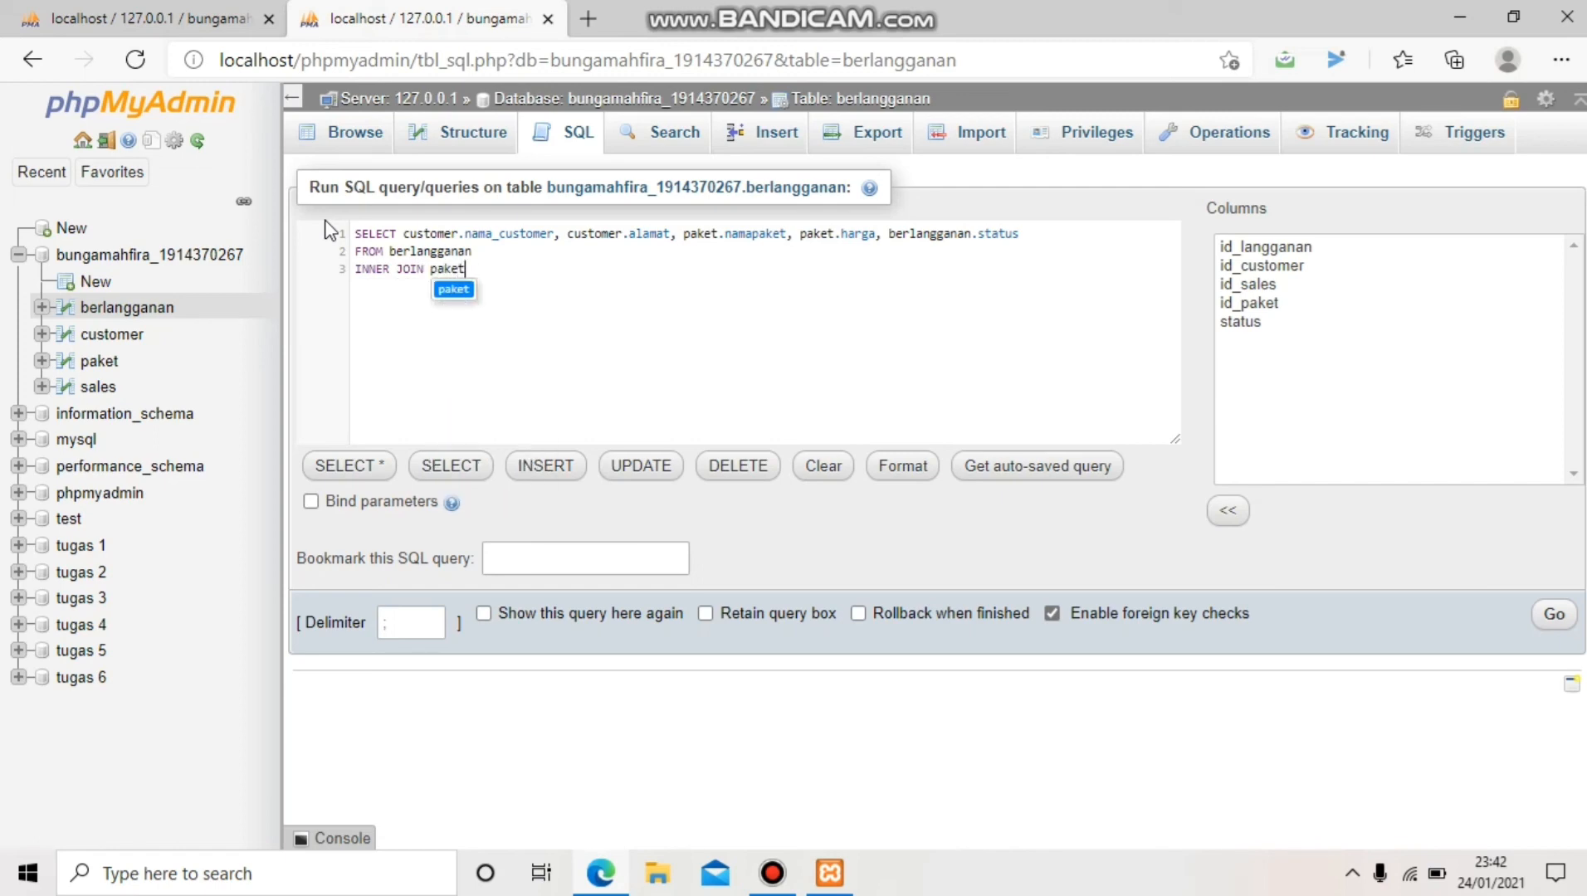
text( ON)
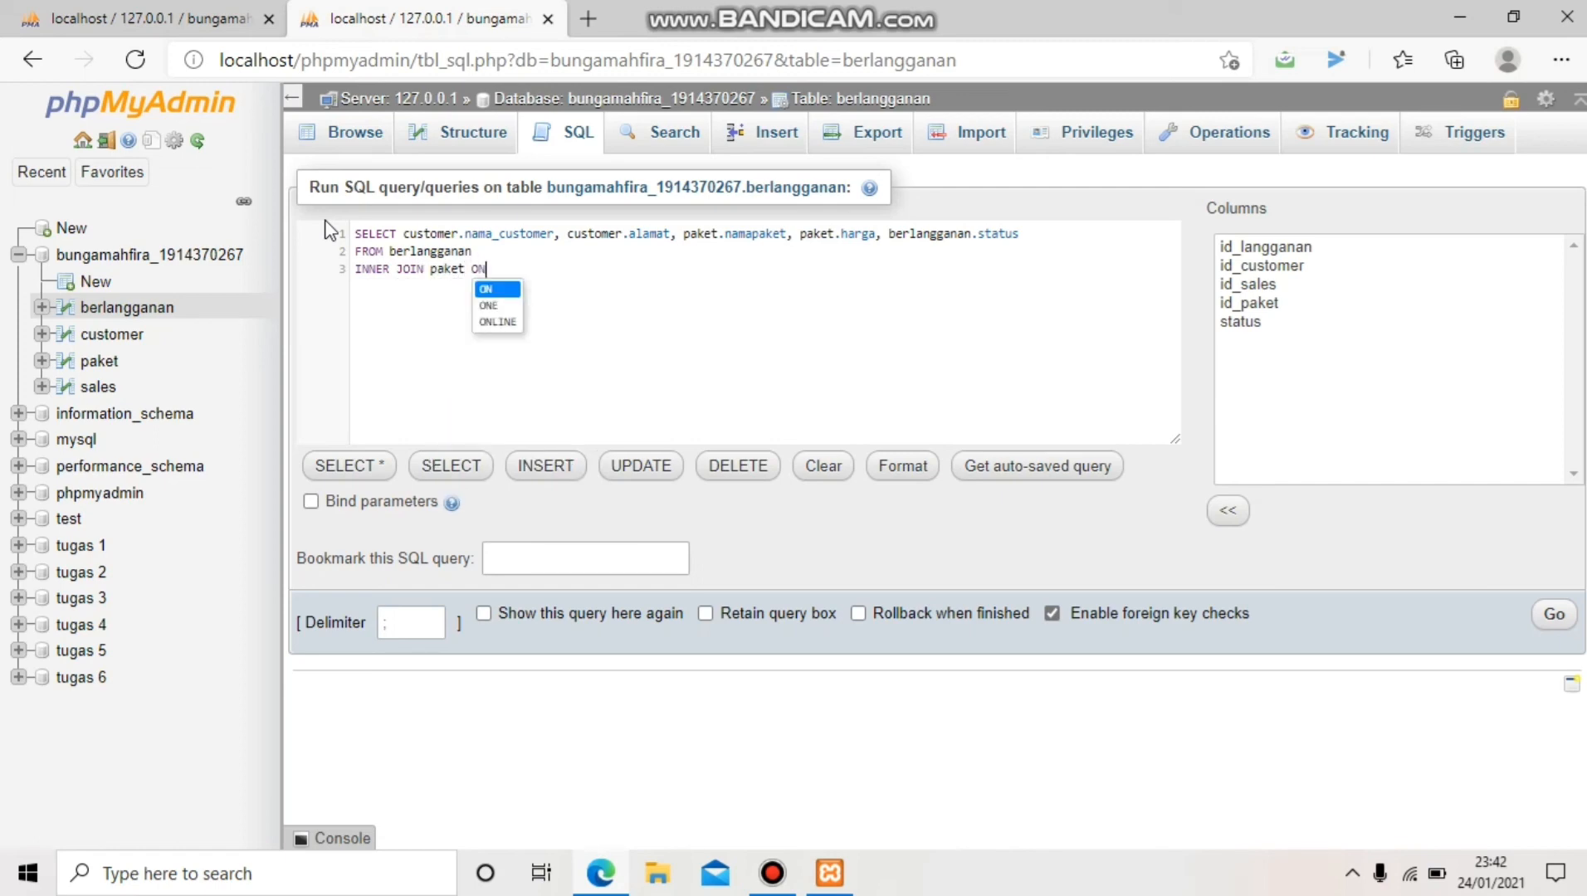
text( paket)
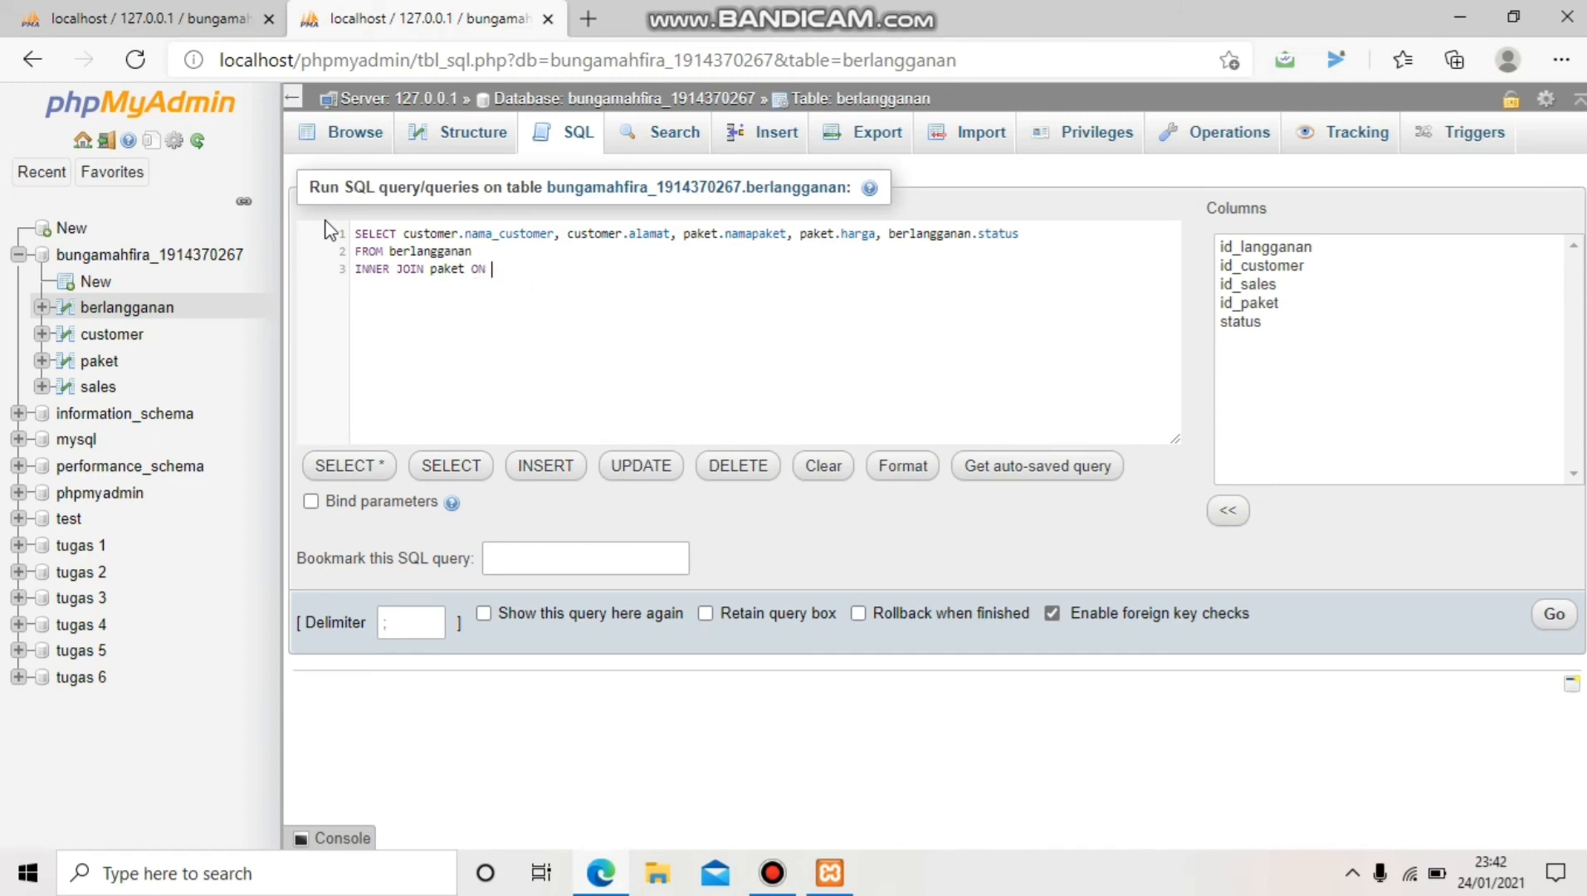
text(.)
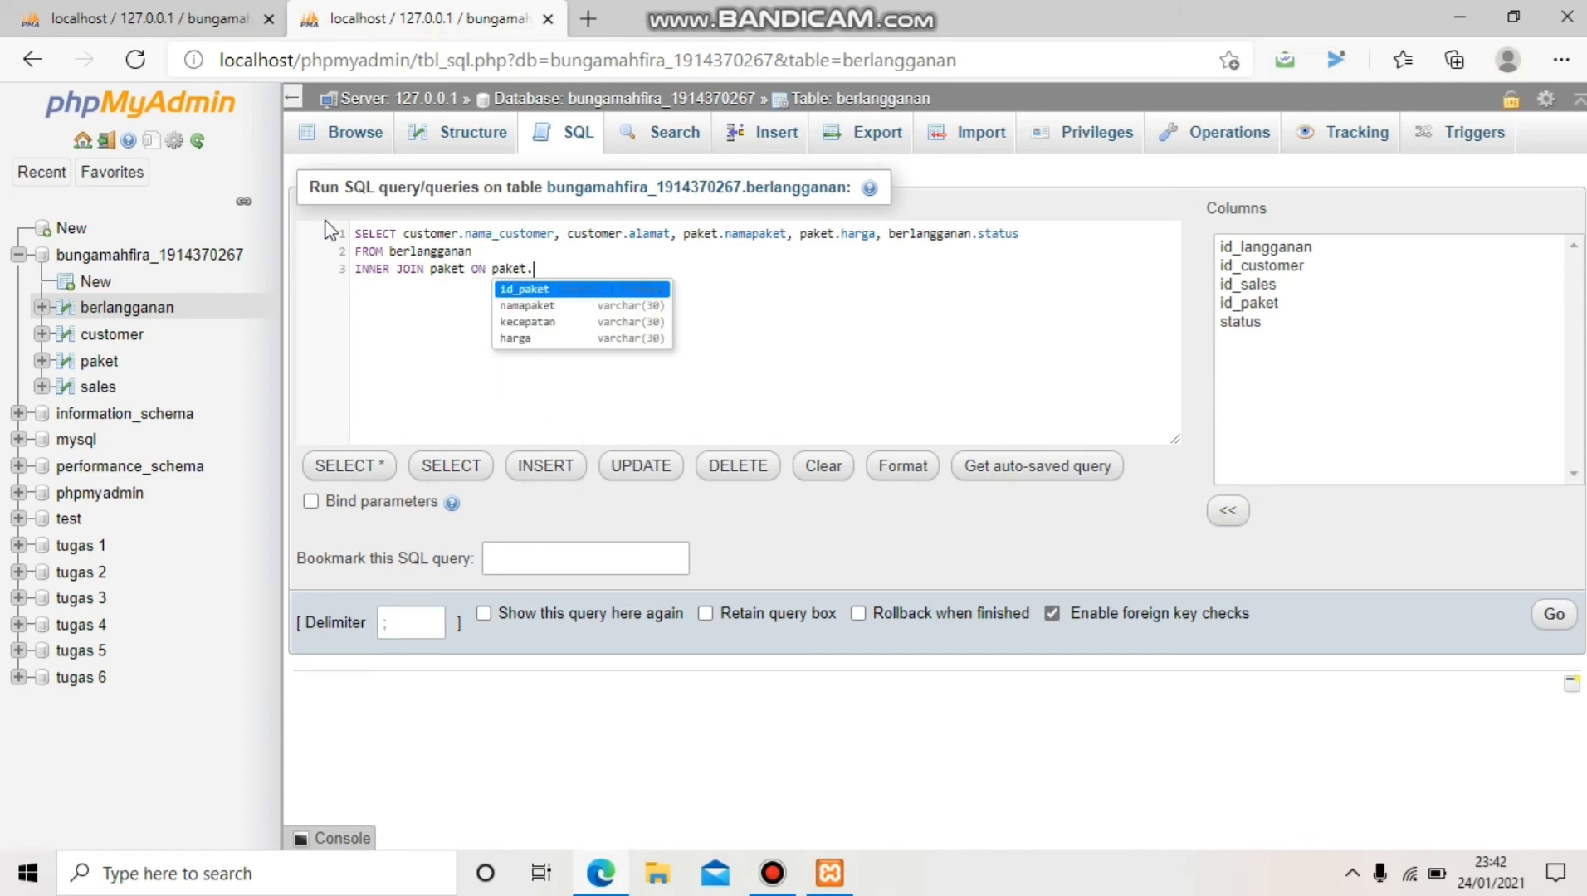
text(id_)
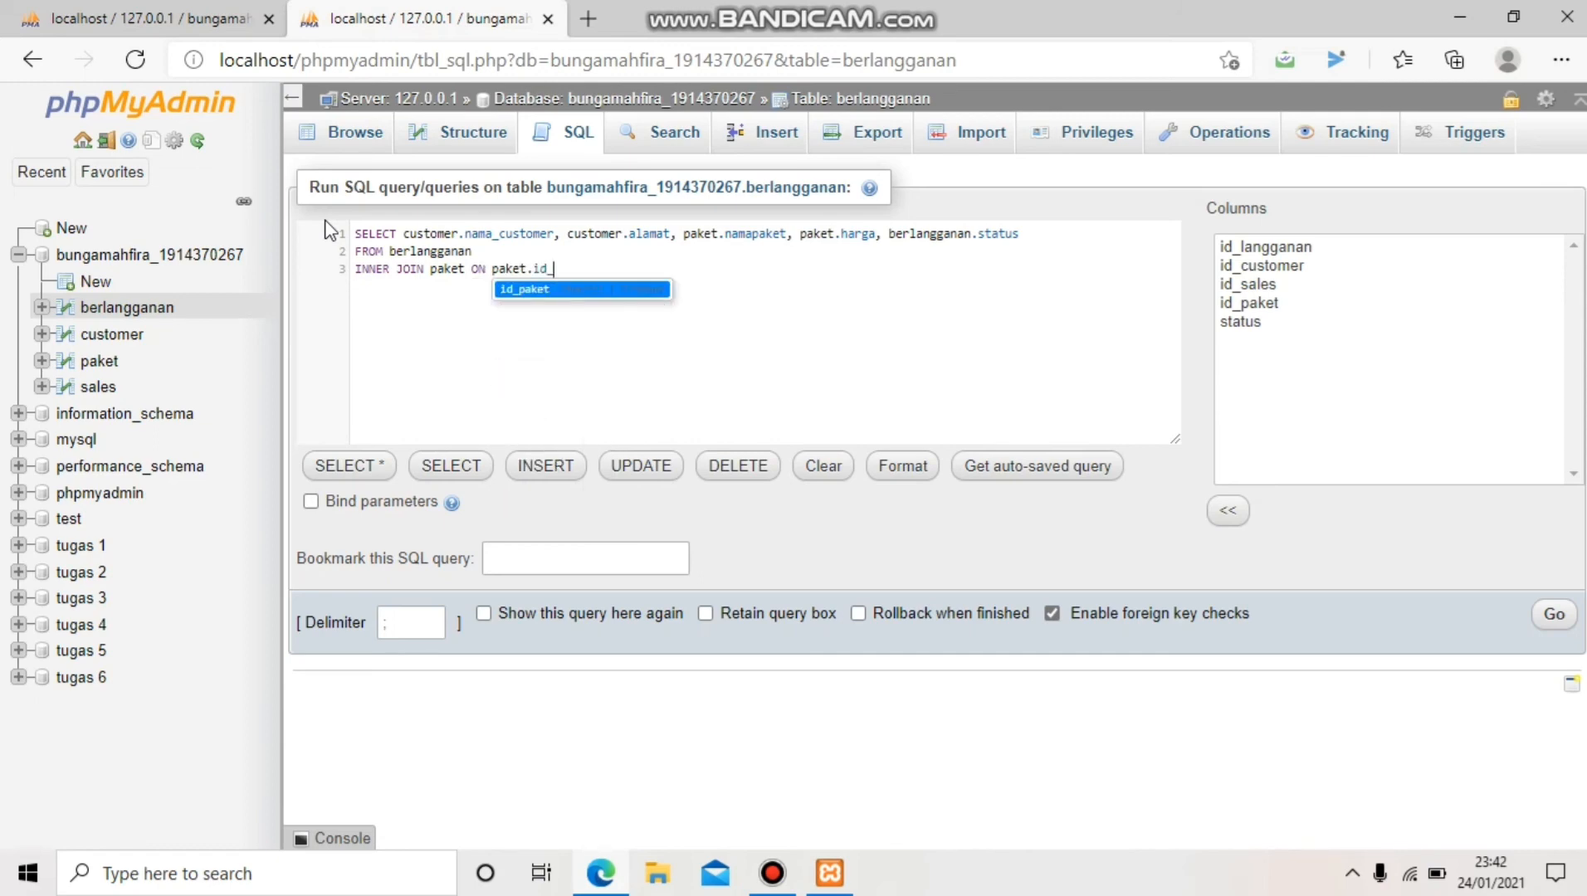
text(paket=)
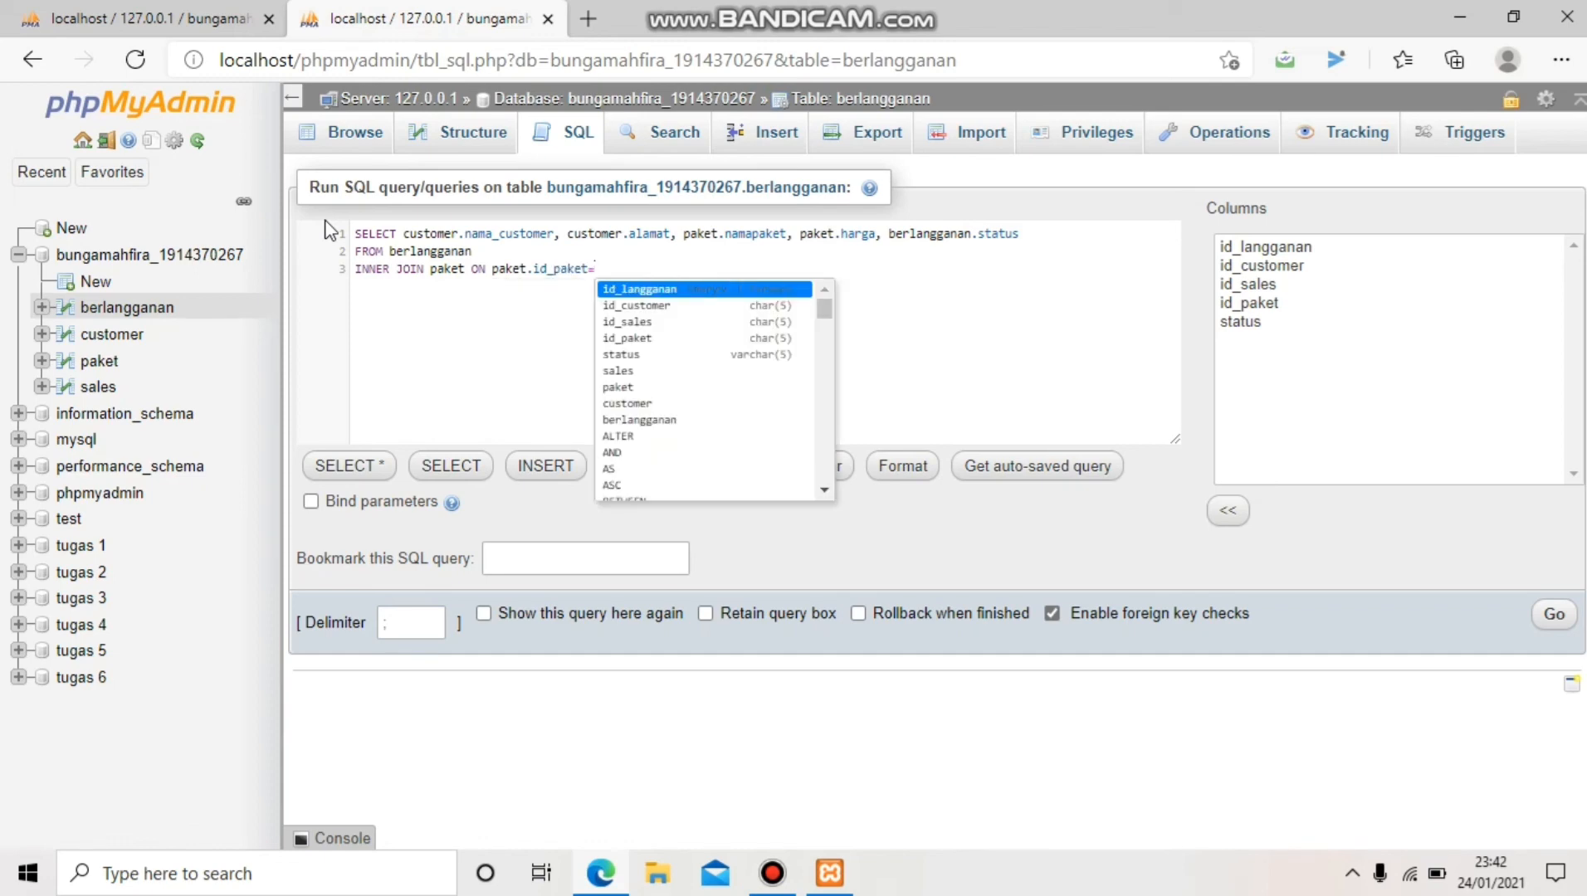
text(ber)
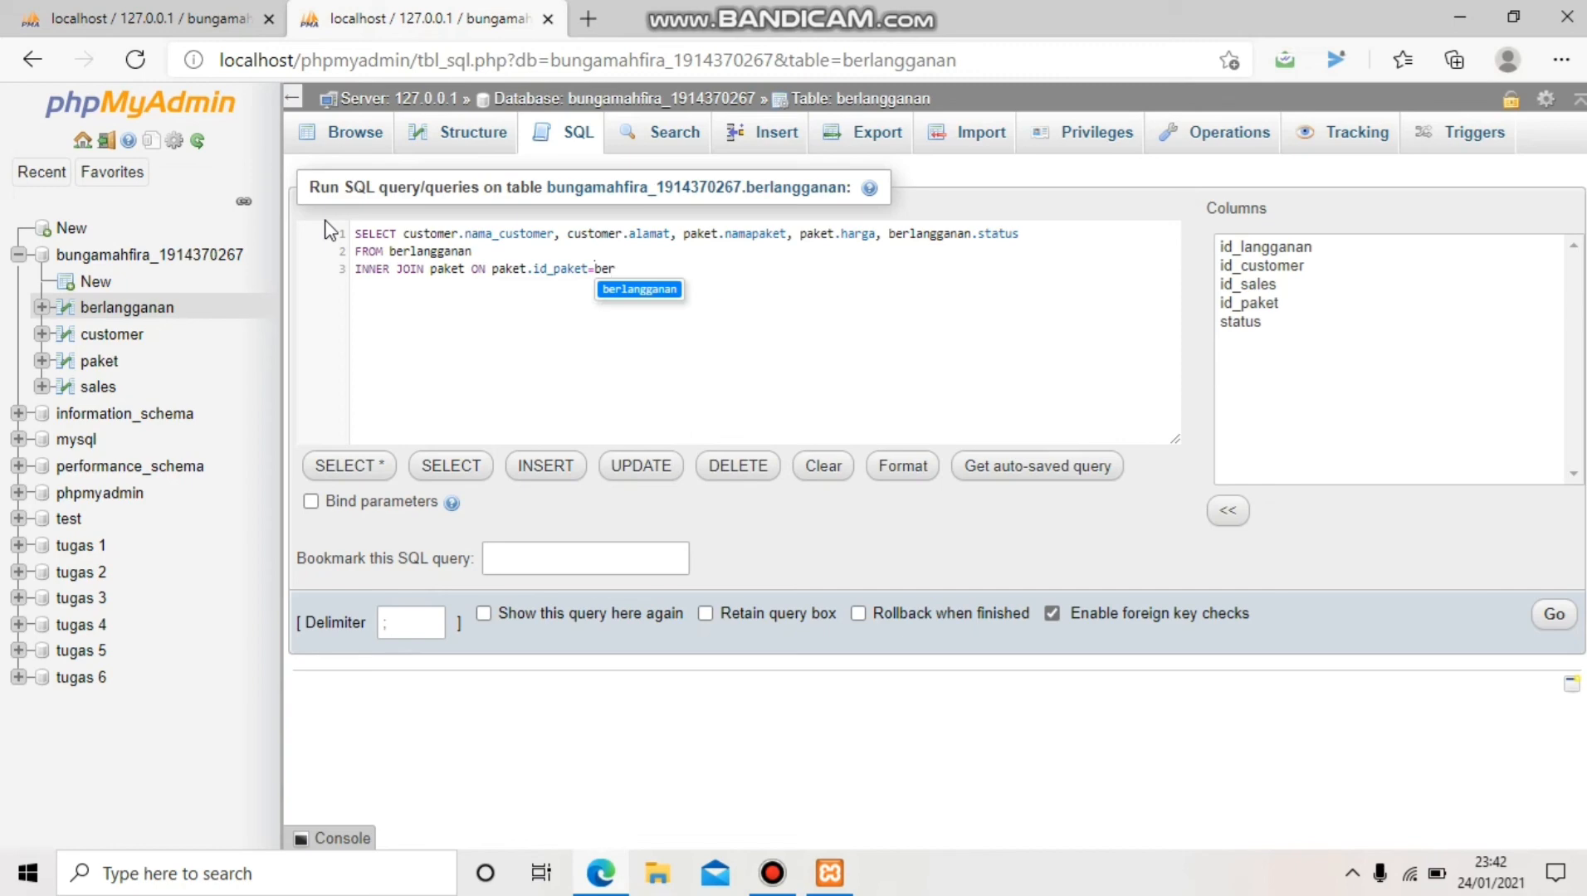
text(langgana)
text(n)
text(.id_)
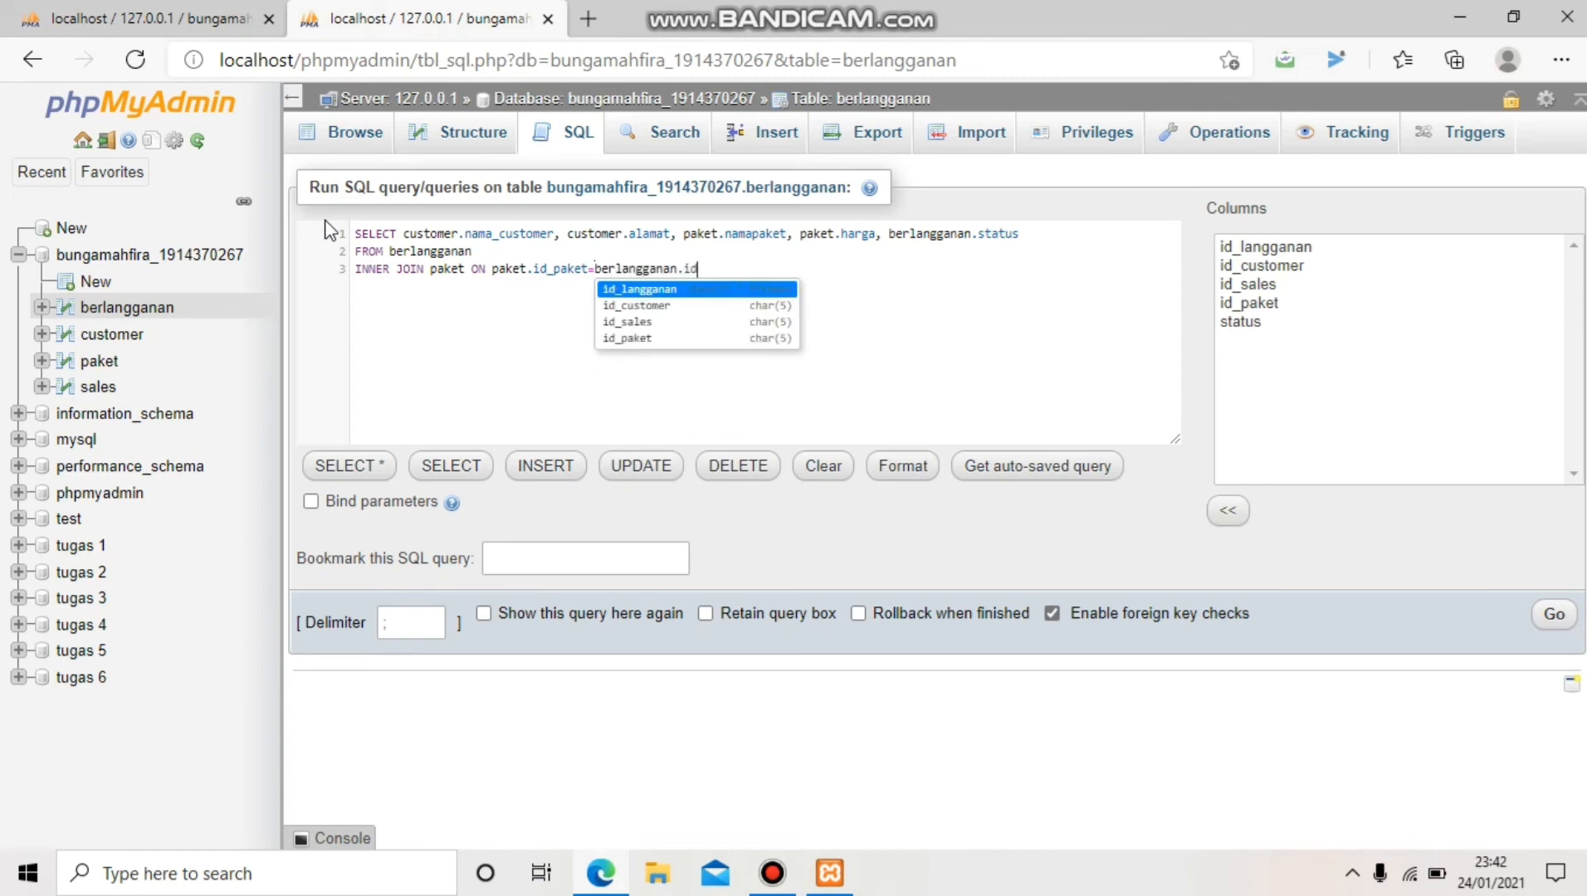
text(paket)
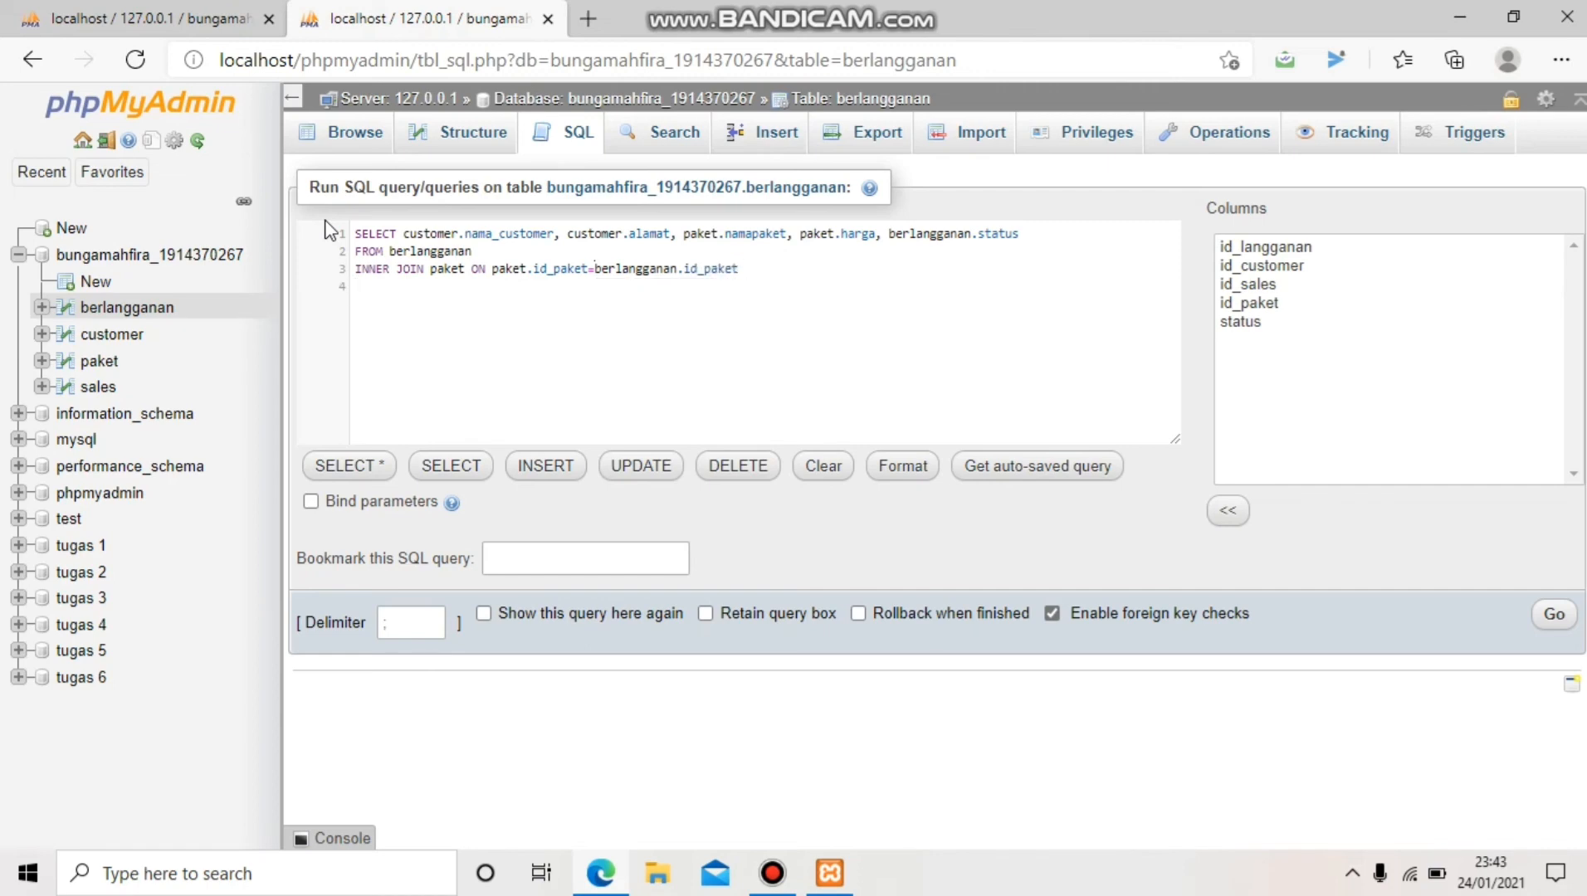
text(INNER JOIN )
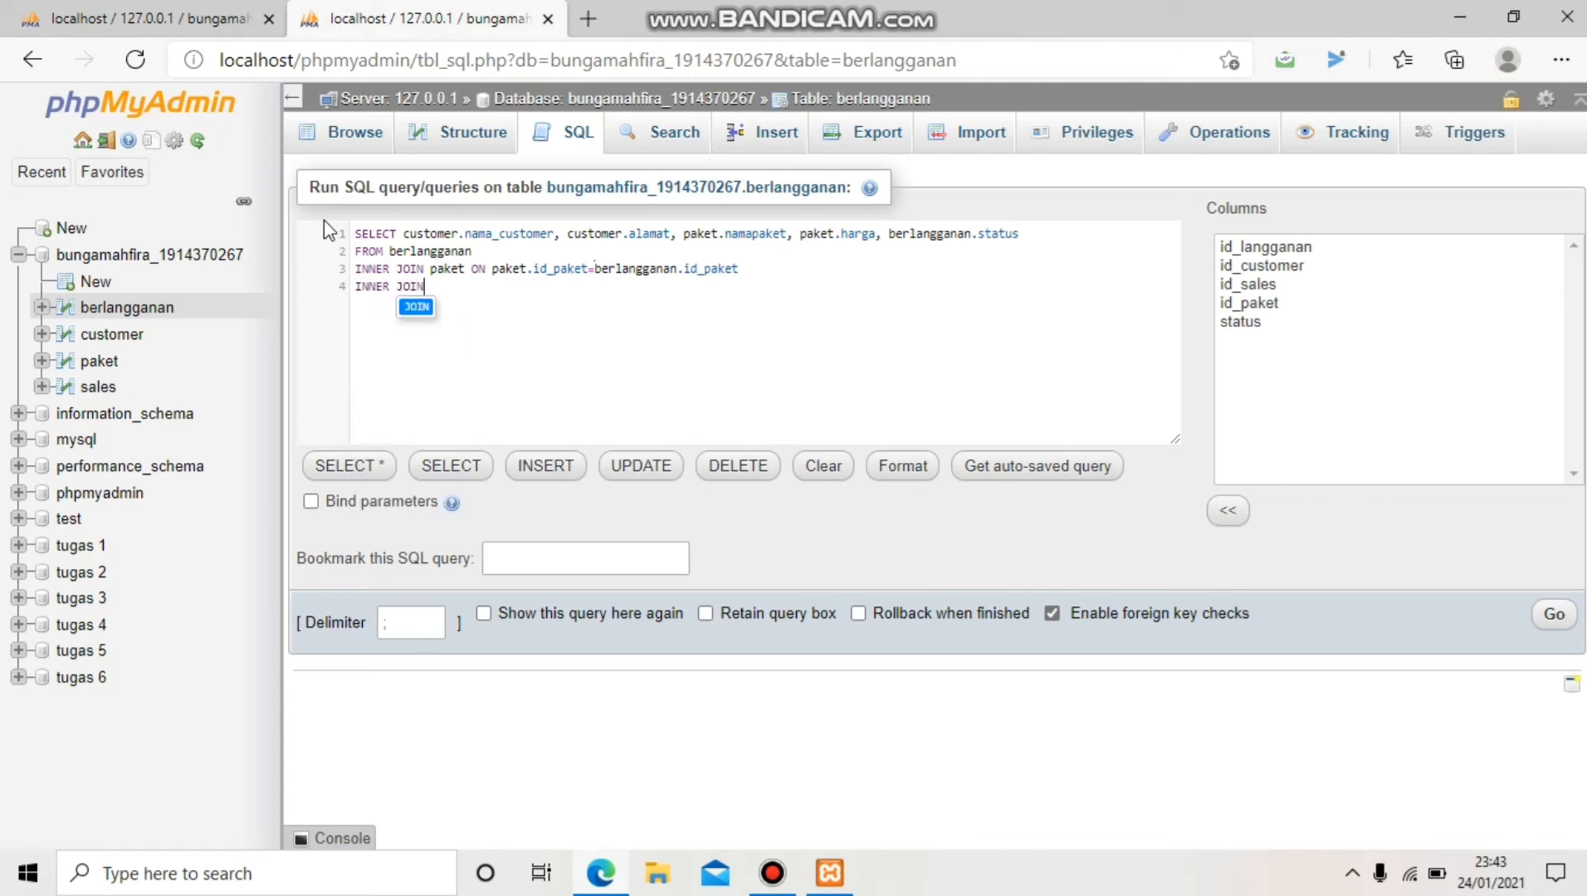
text(cus)
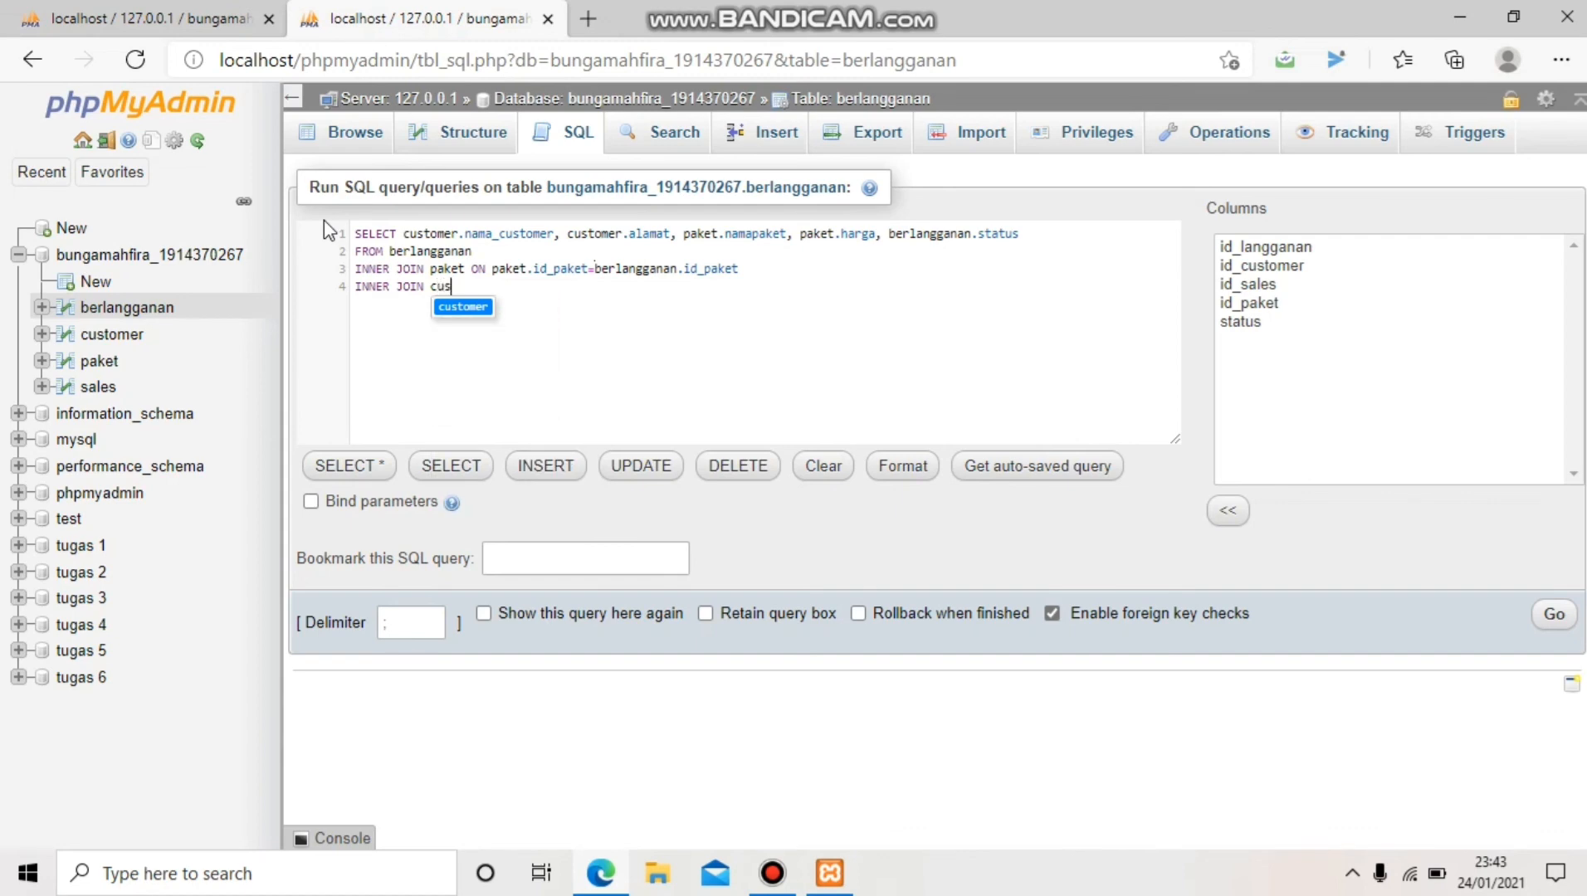
text(tomer ON)
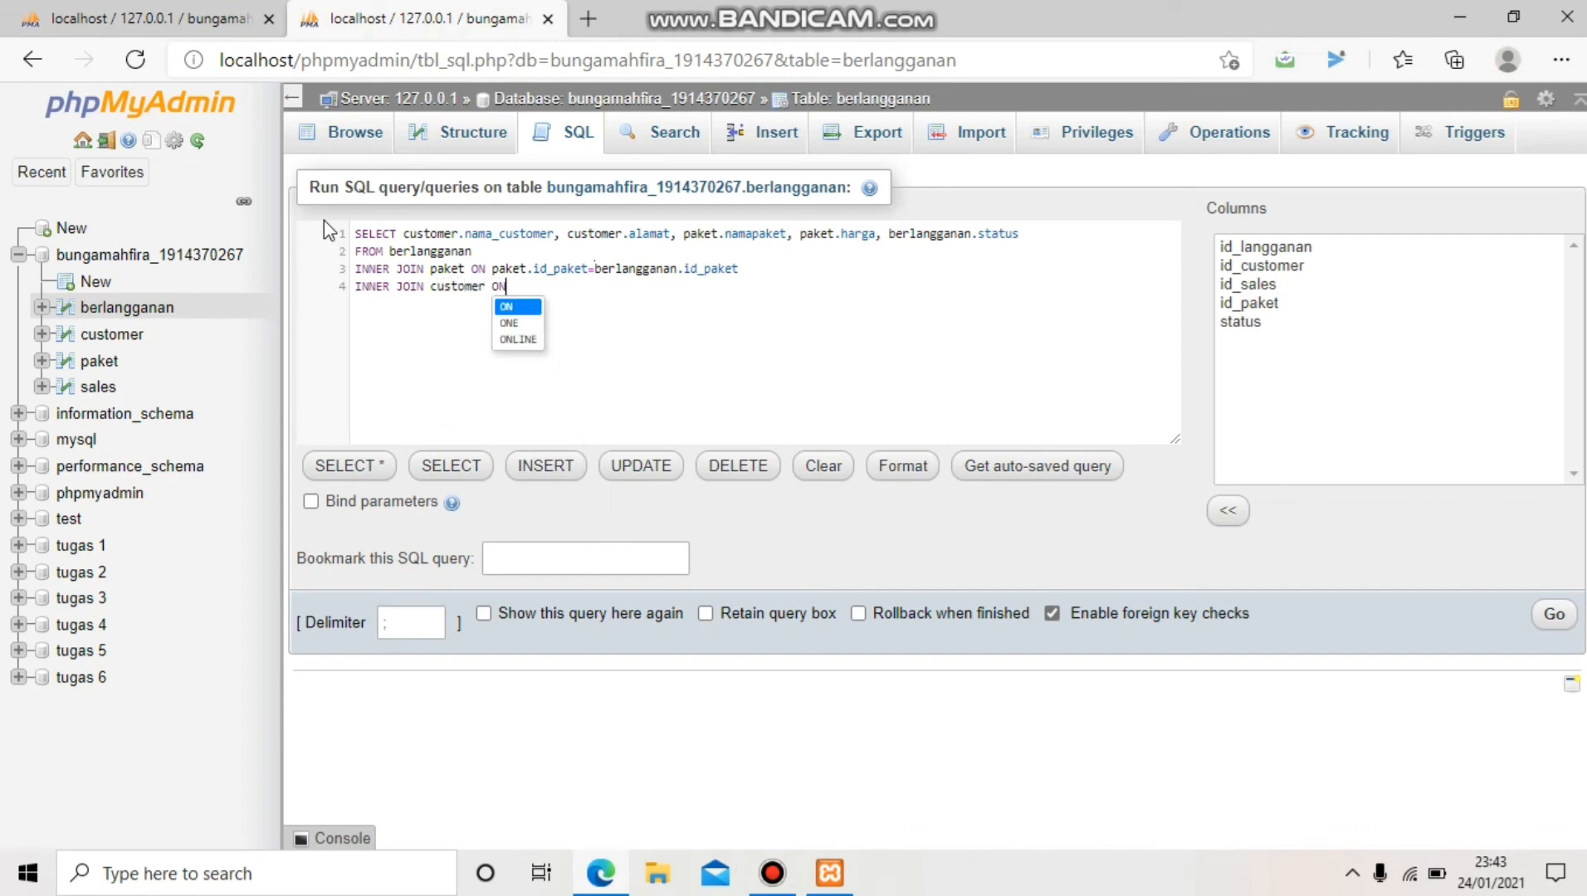
text( cust)
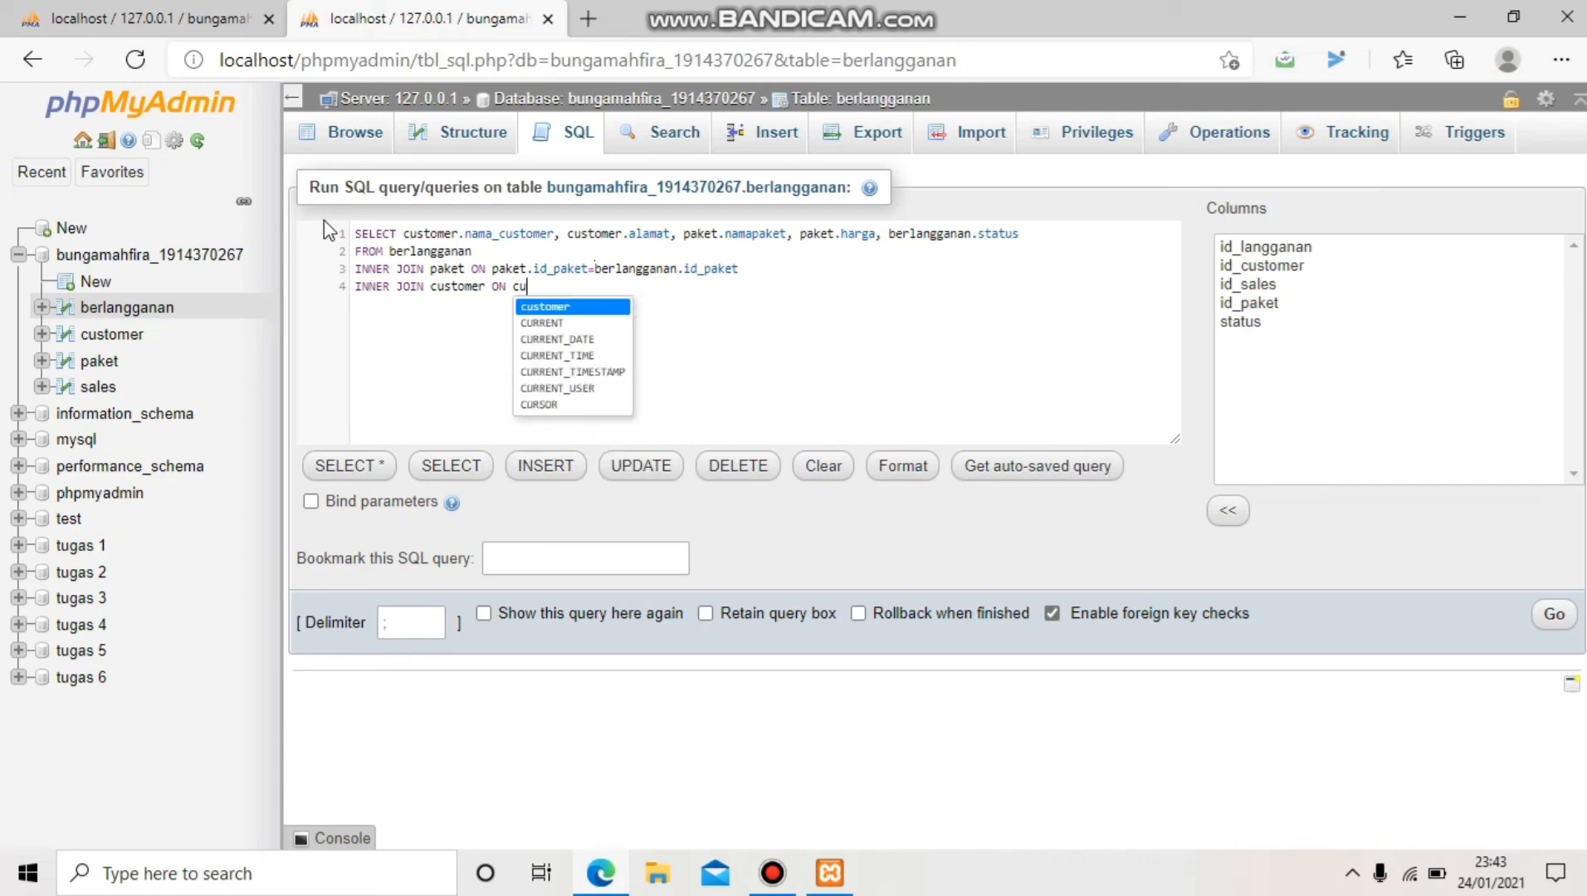
text(omer)
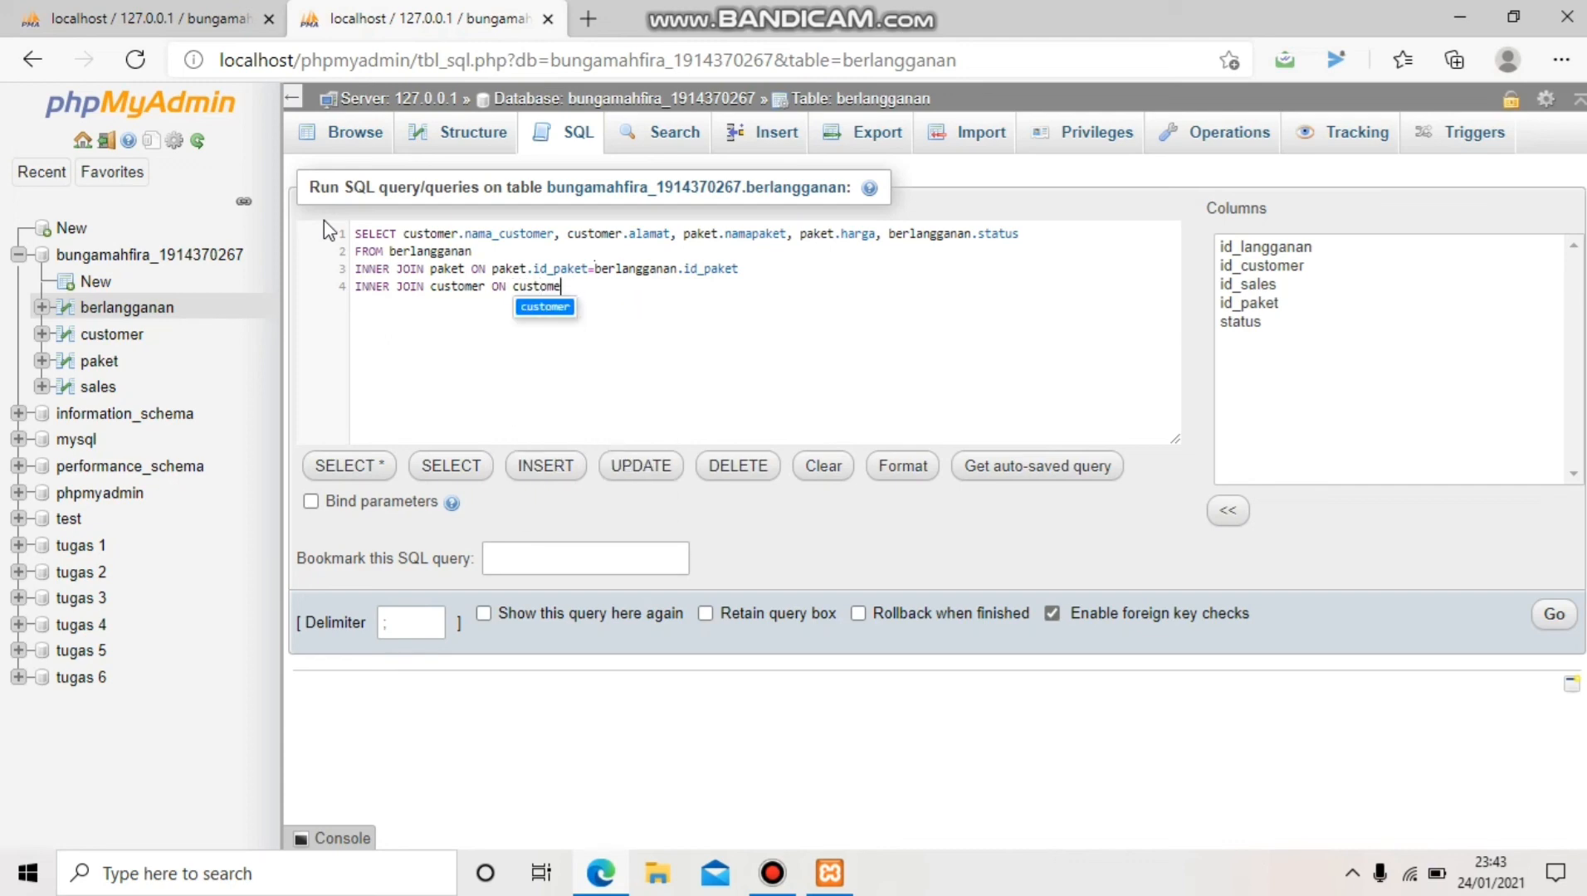
text(.id)
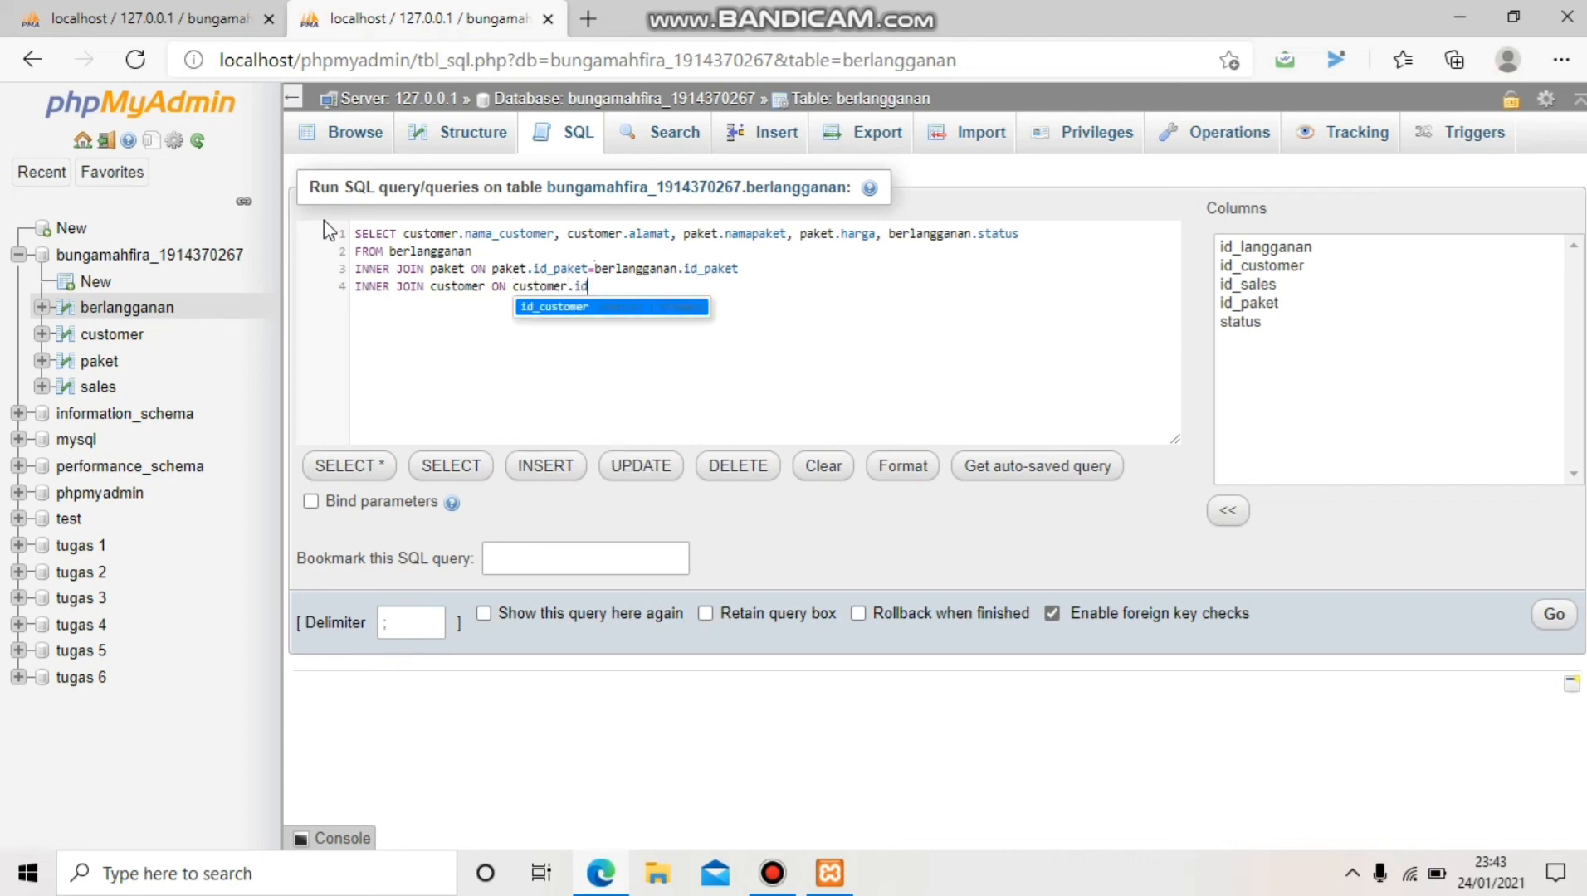
text(_customer=)
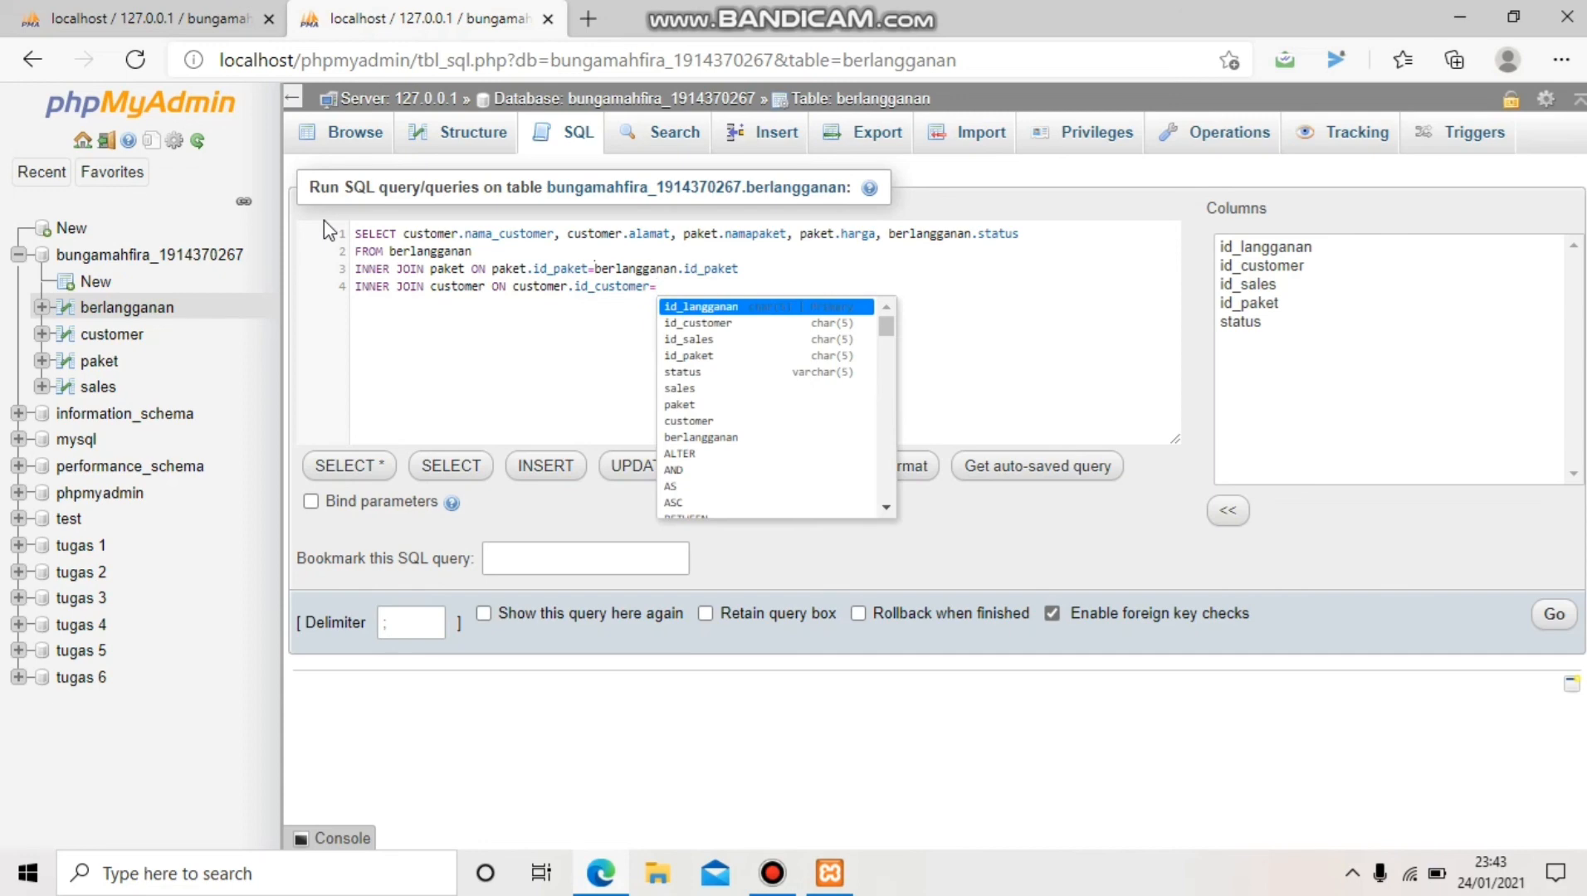
text(berlang)
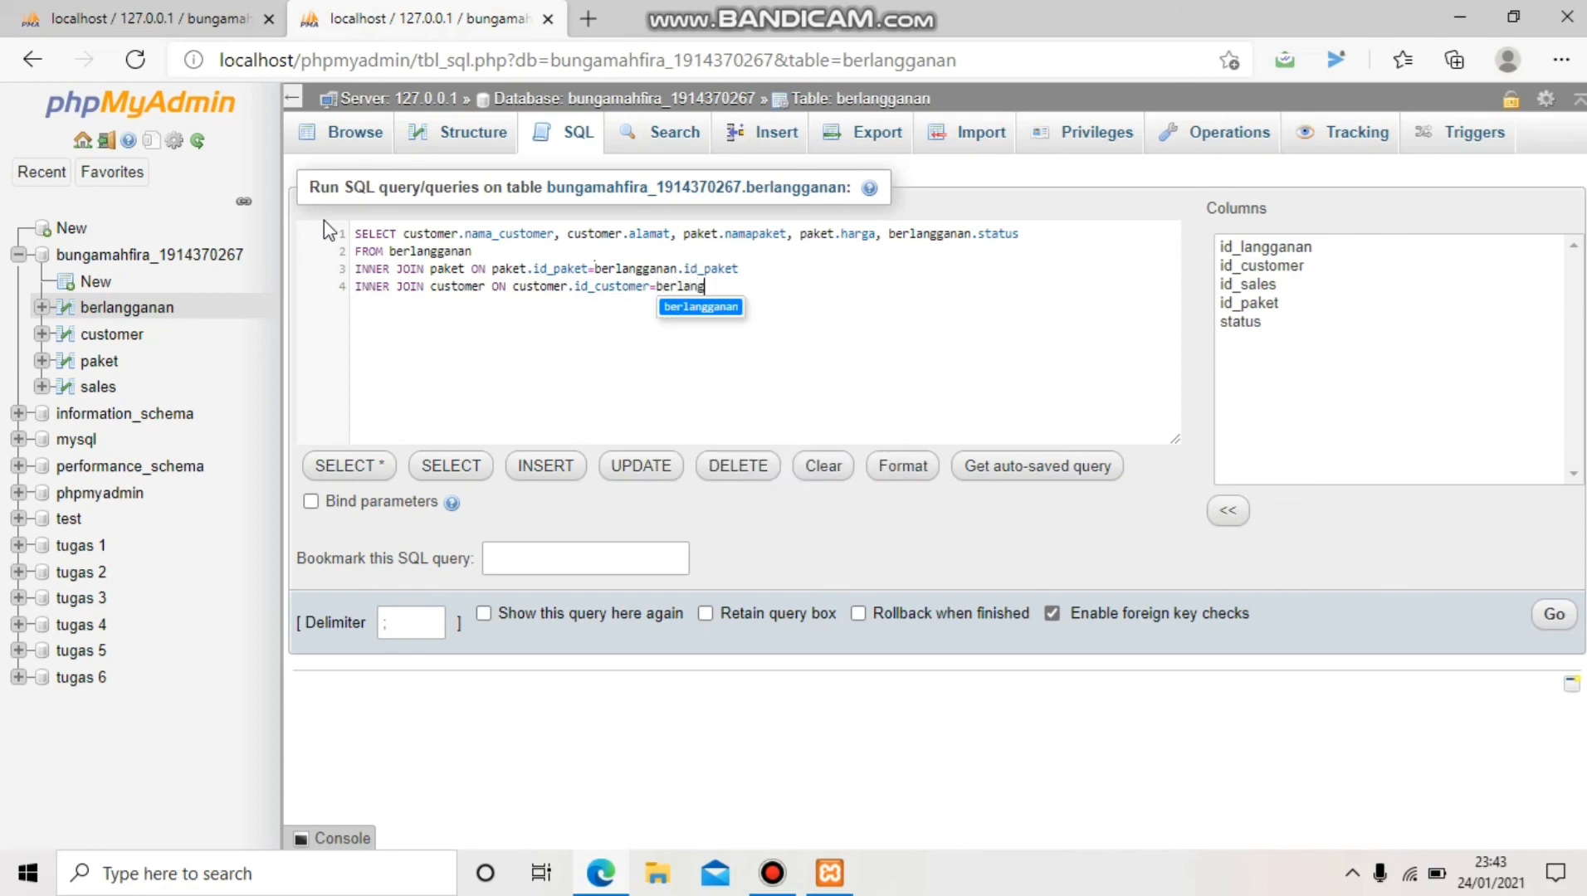
text(ganan.id)
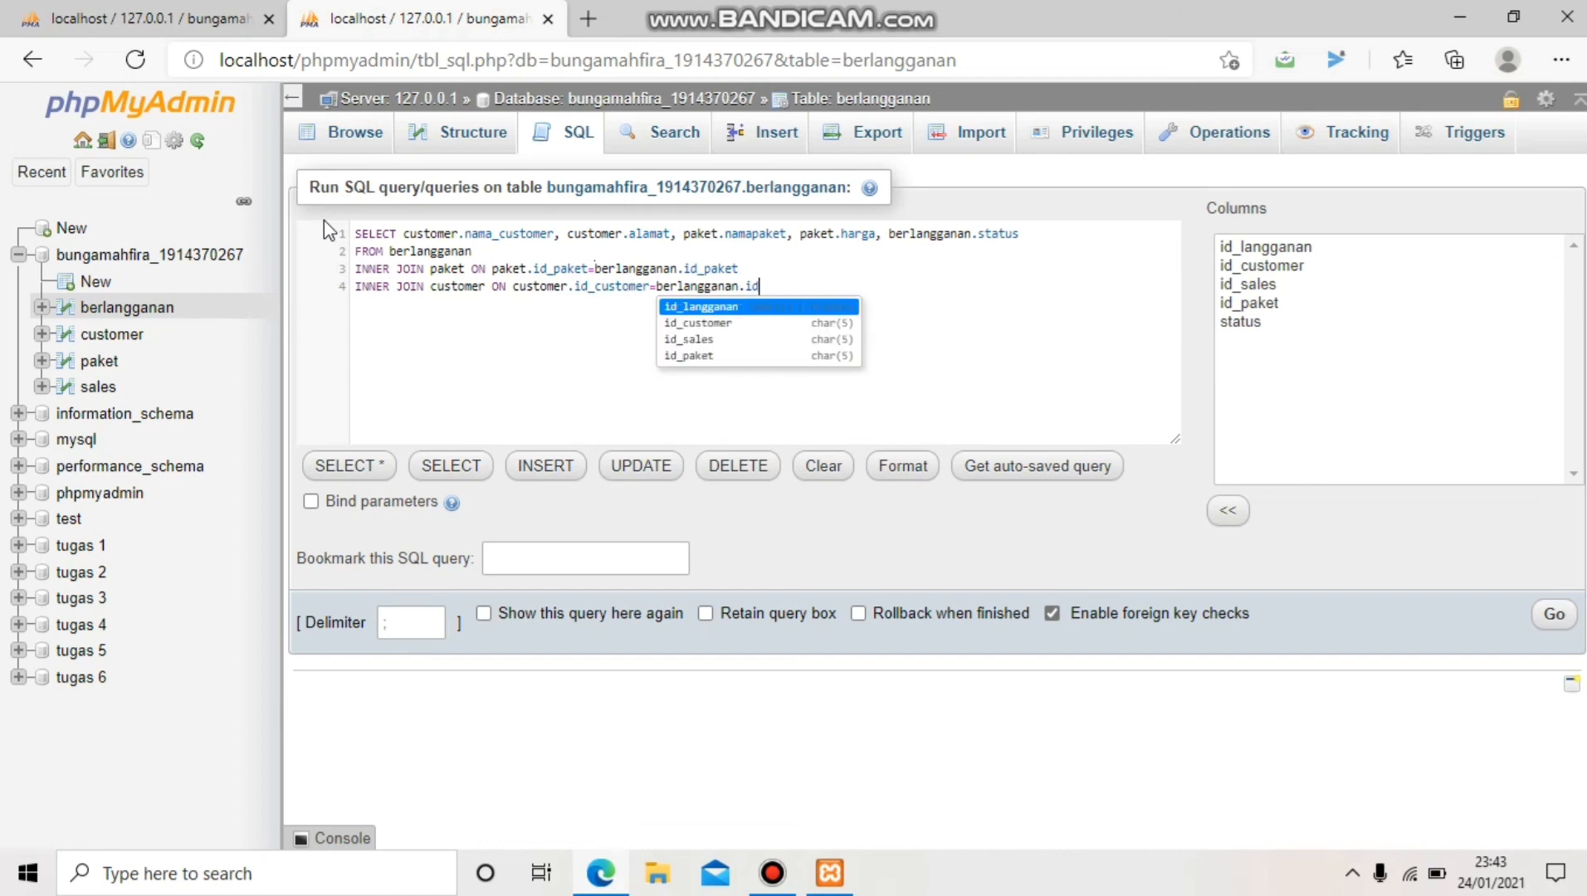
text(_cus)
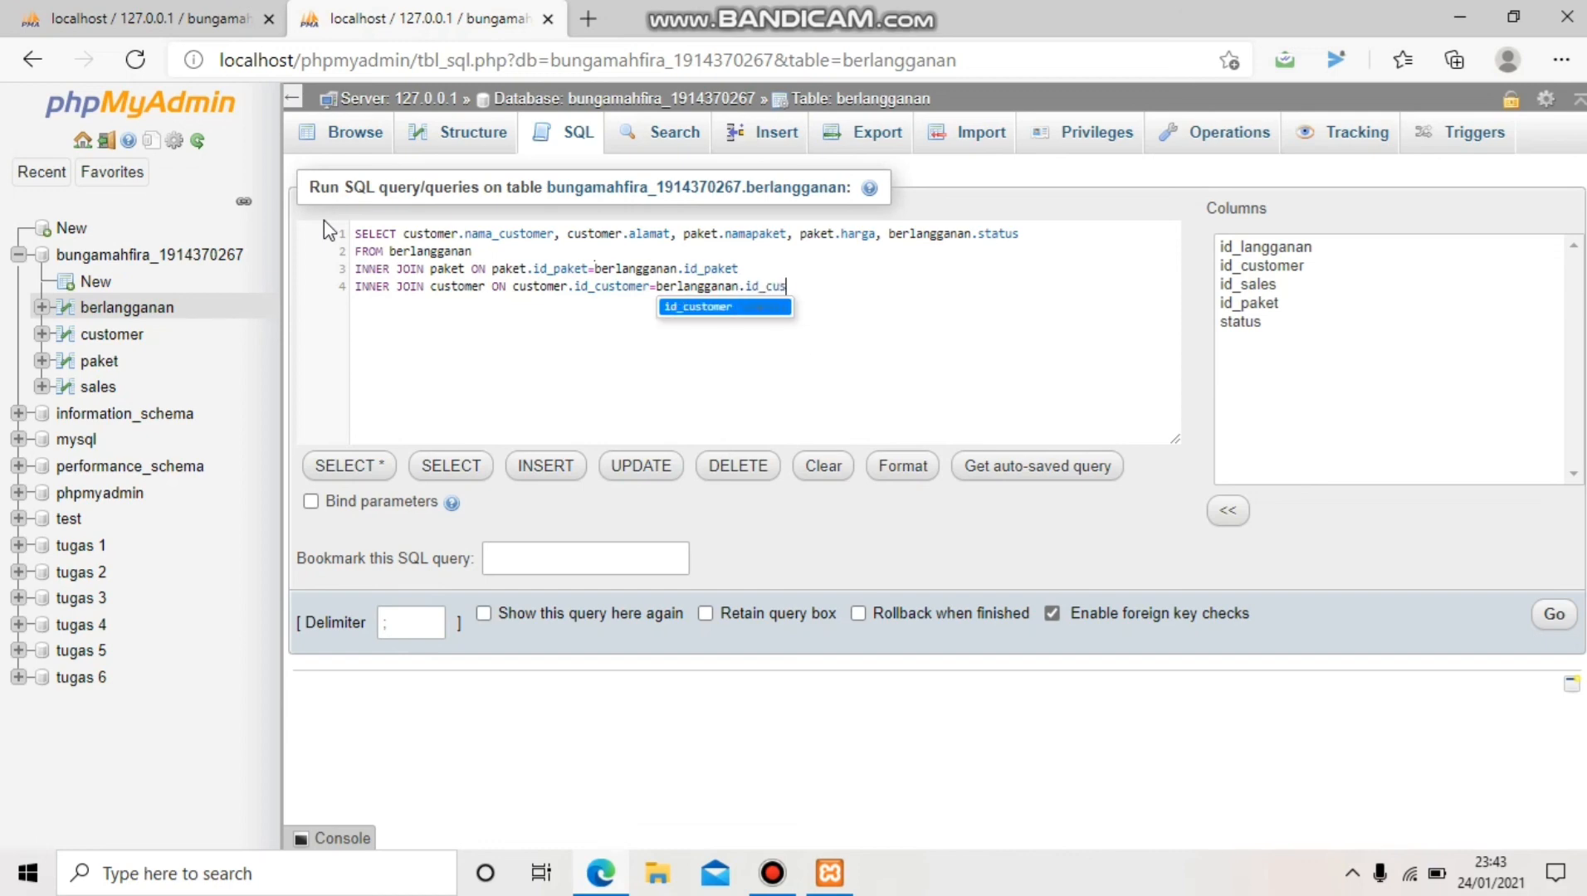
text(tomer)
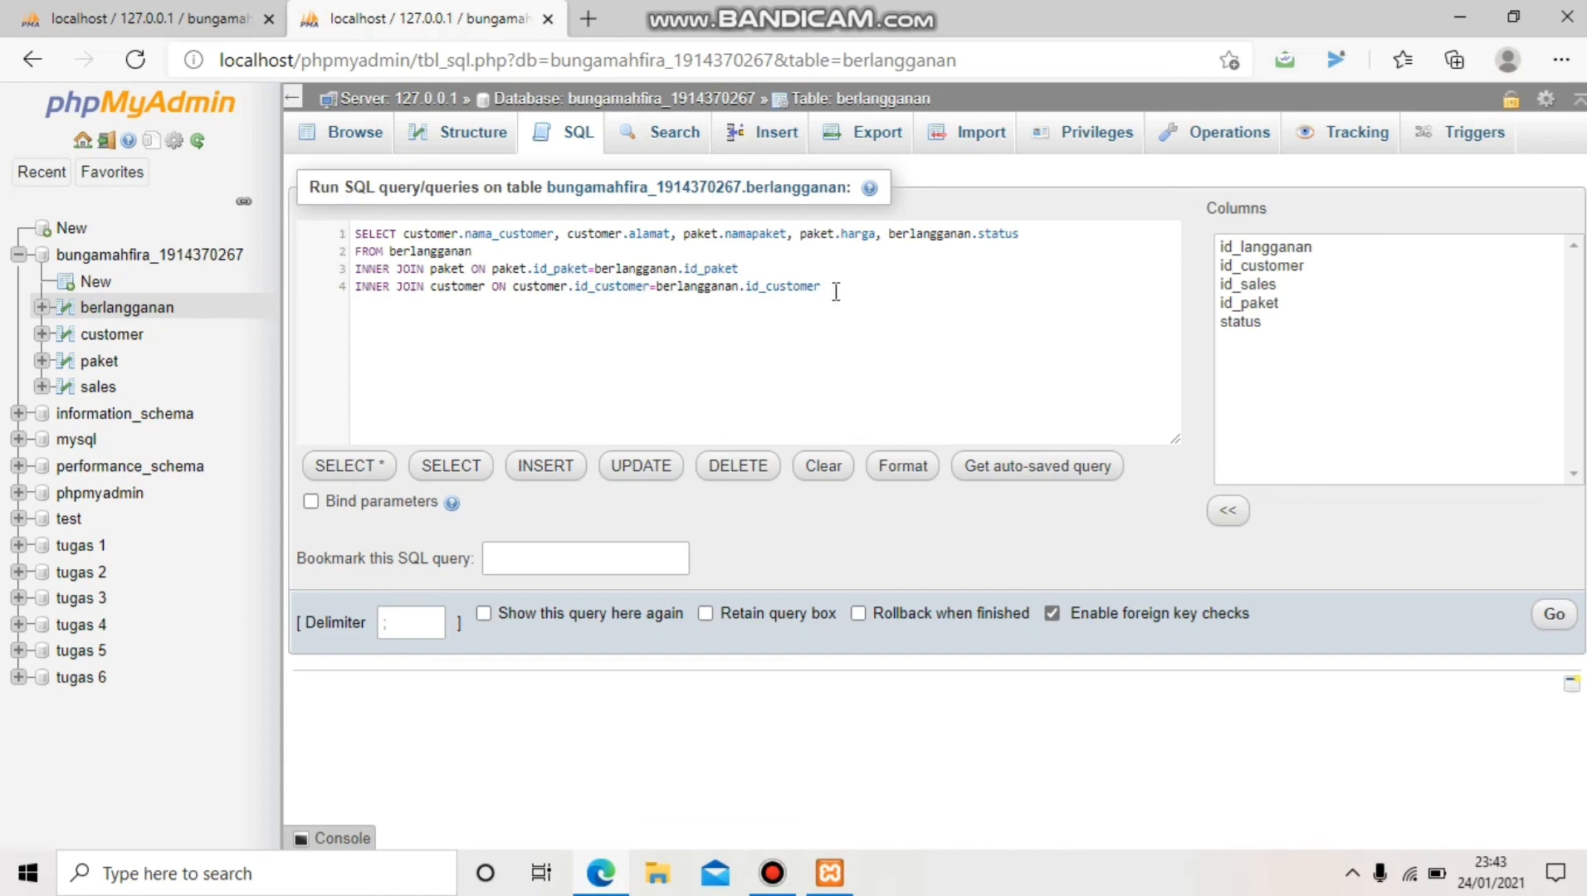
Select the entire four-line query joining berlangganan, paket and customer
drag(836, 290, 336, 233)
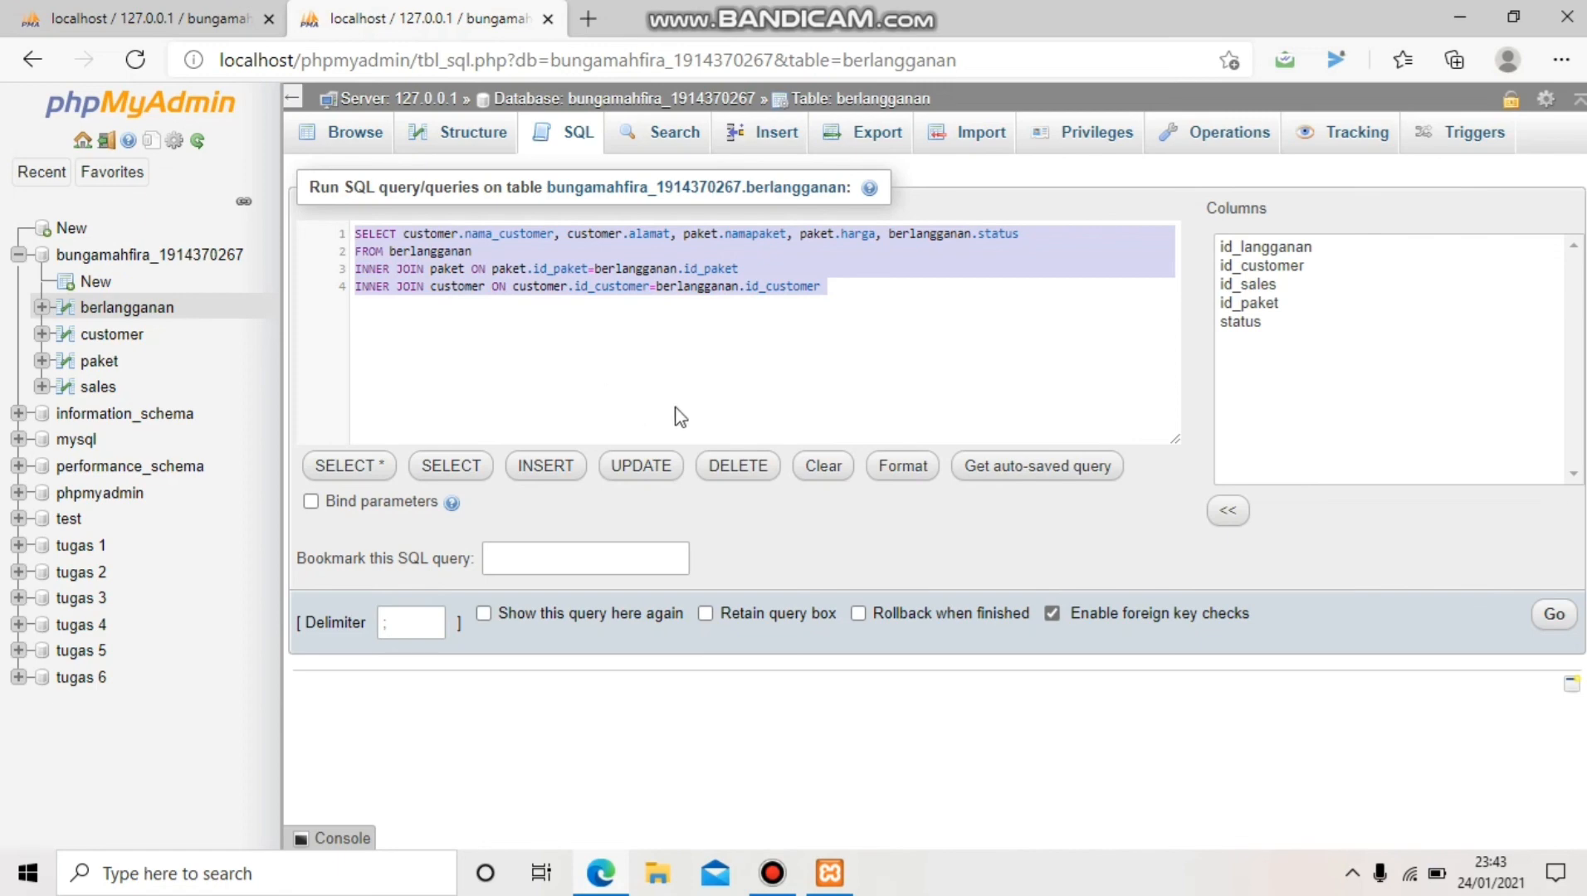
Run the three-table join, review its 10 result rows, then browse berlangganan's raw rows
click(1556, 617)
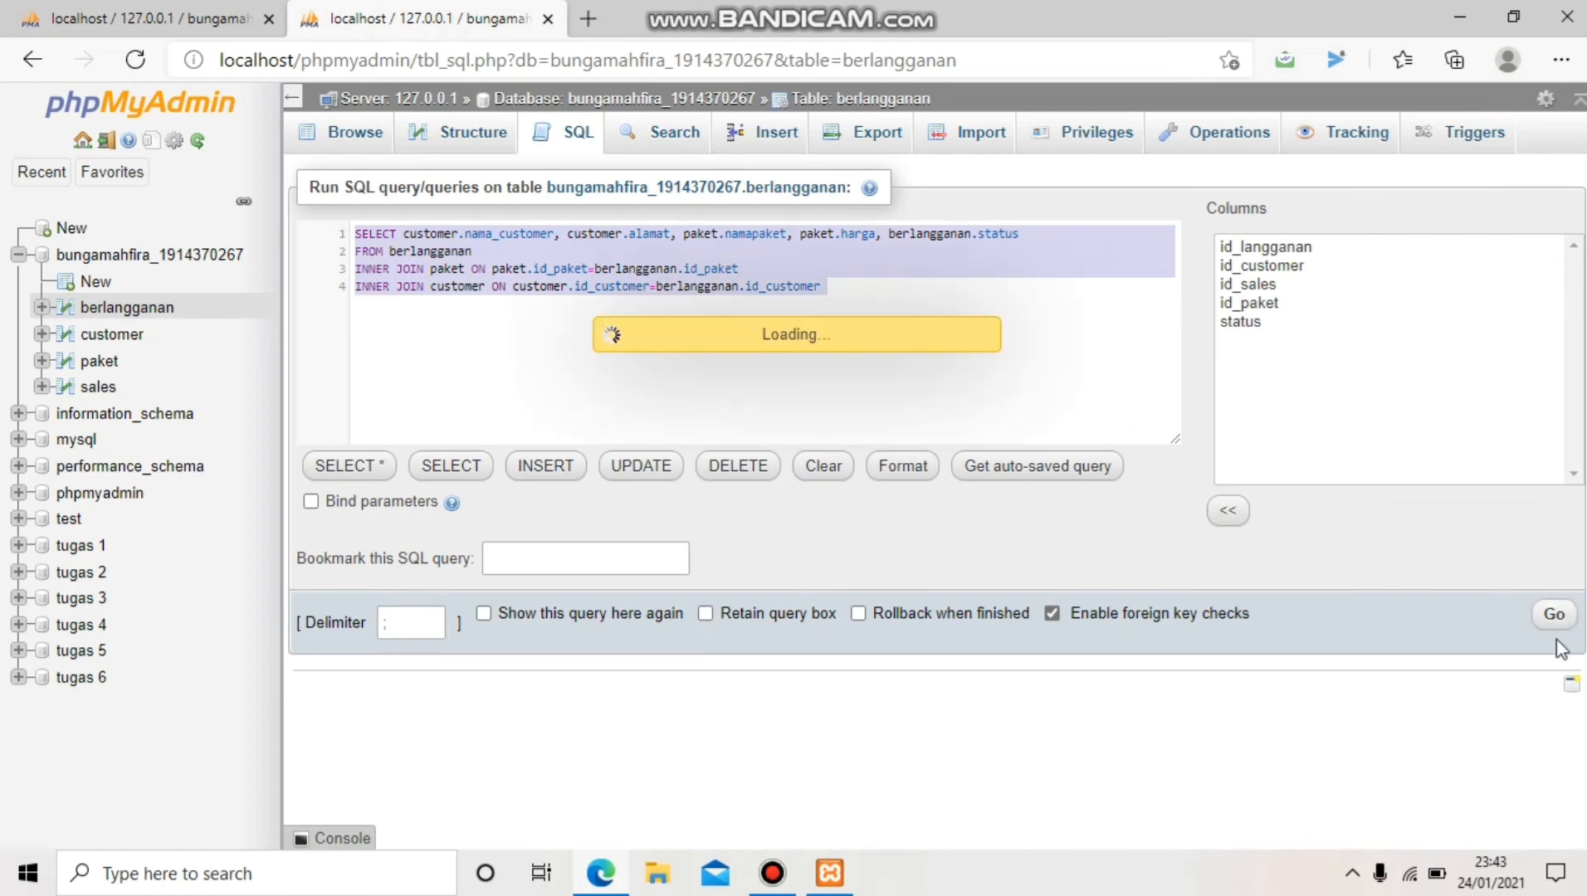
scroll(1071, 671, down, 3)
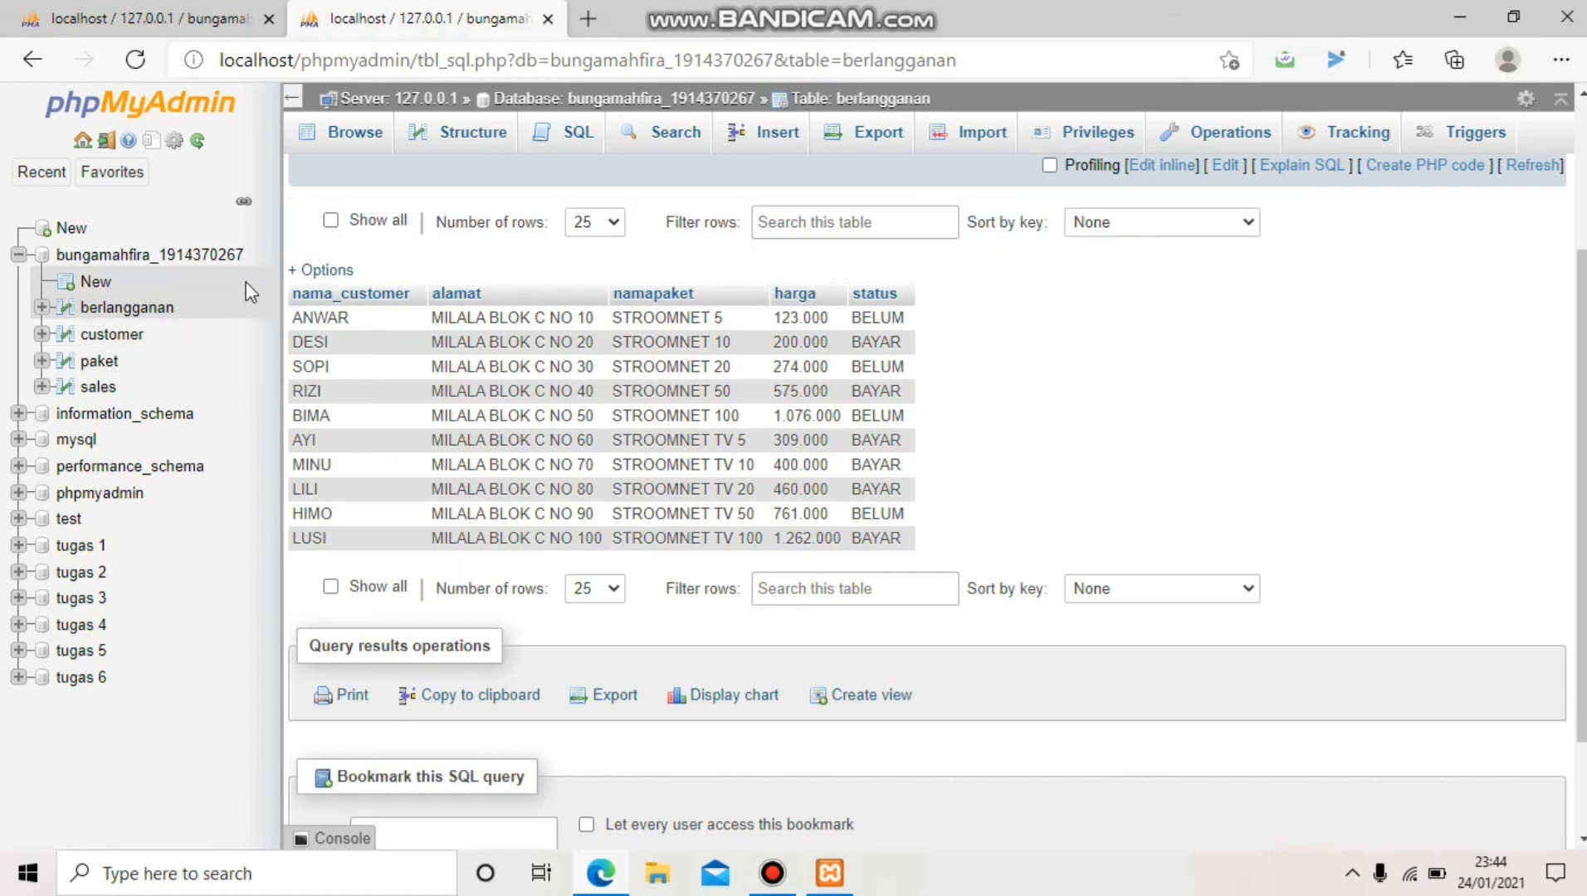
click(139, 308)
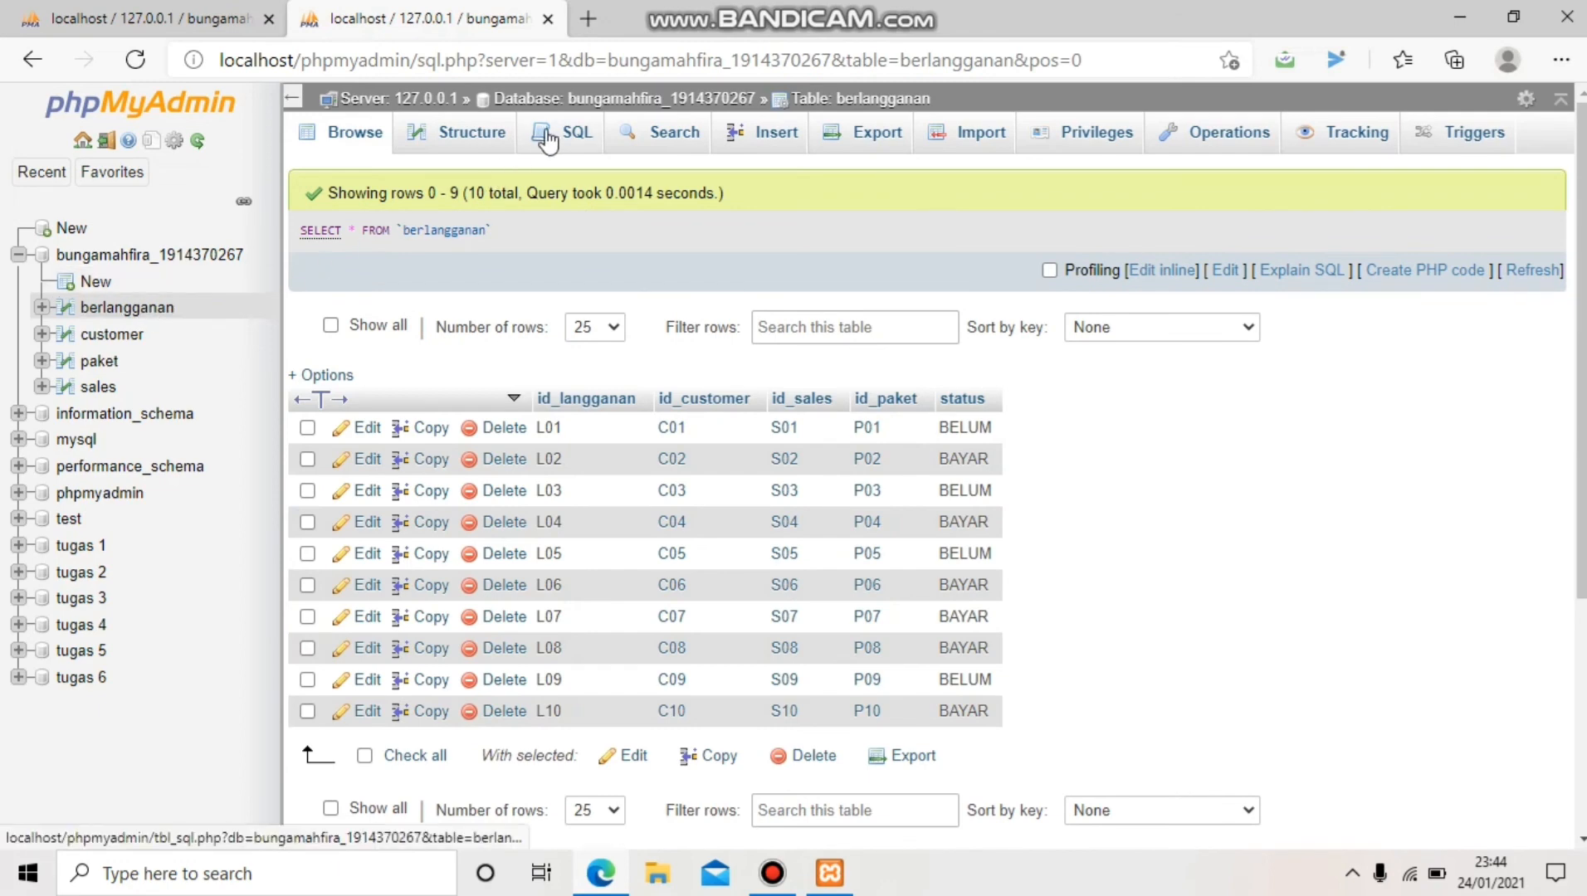
Replace the default query with SELECT * FROM paket, berlangganan, customer, sales and select it
click(550, 137)
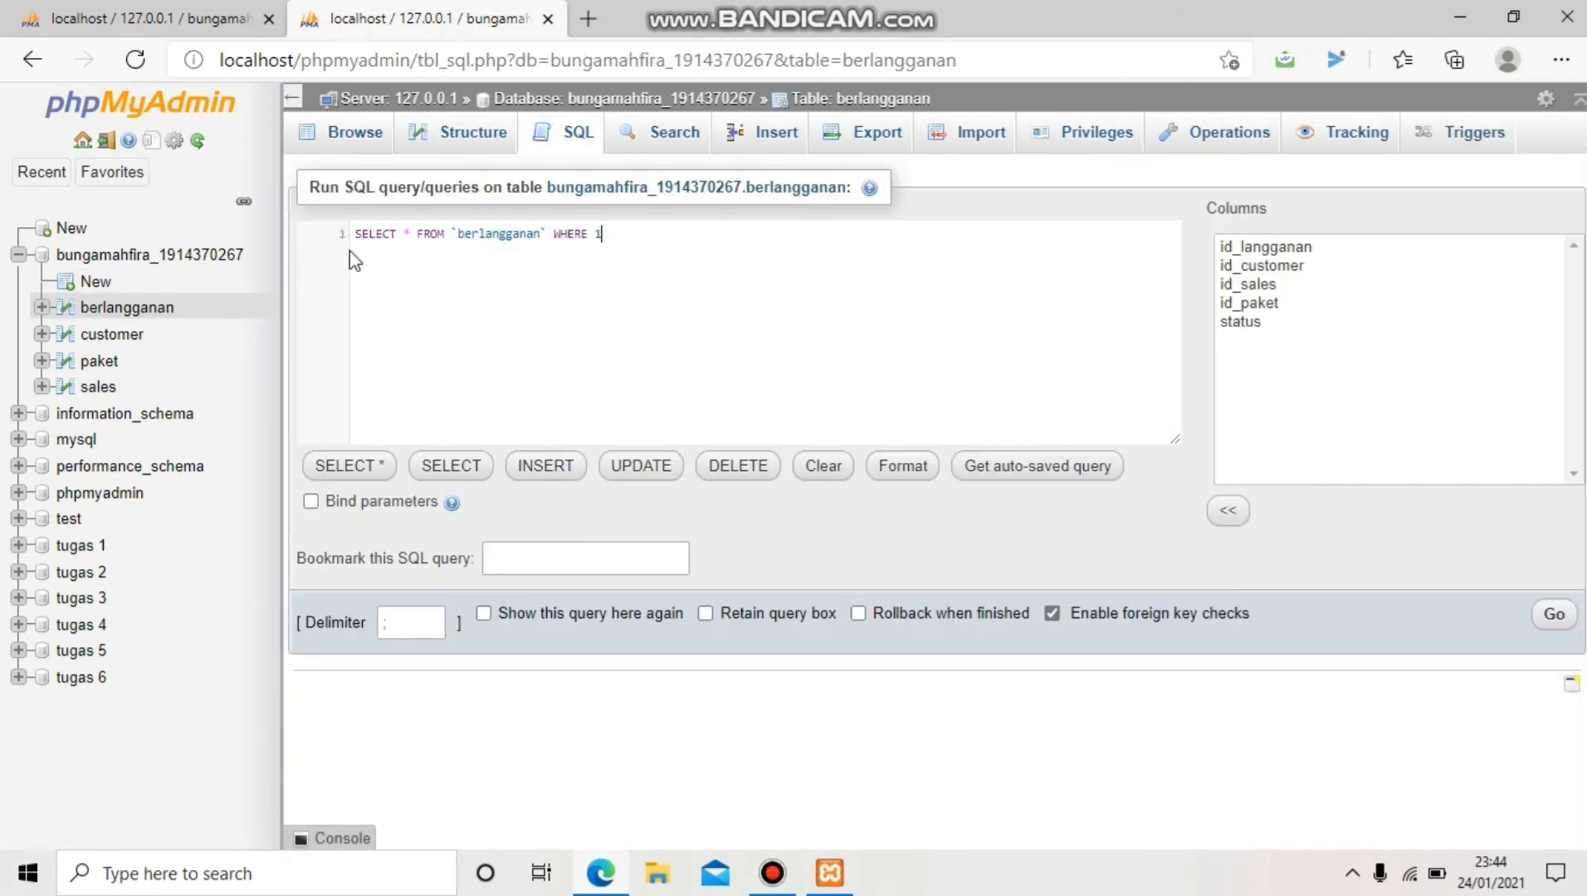
key(ctrl+a)
key(BackSpace)
text(SEL)
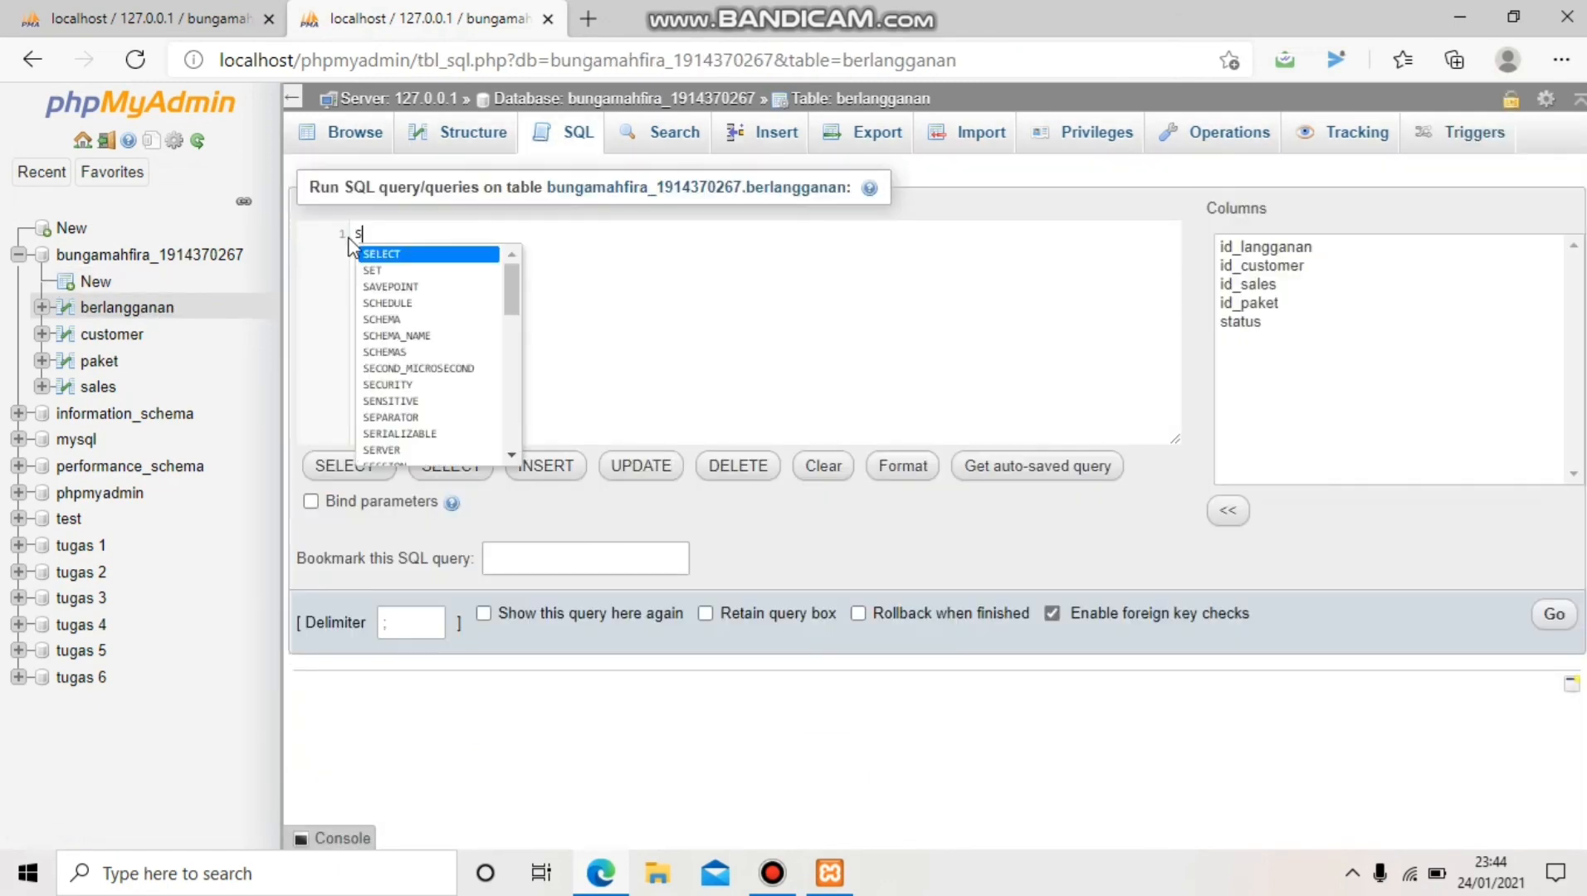
text(ECT)
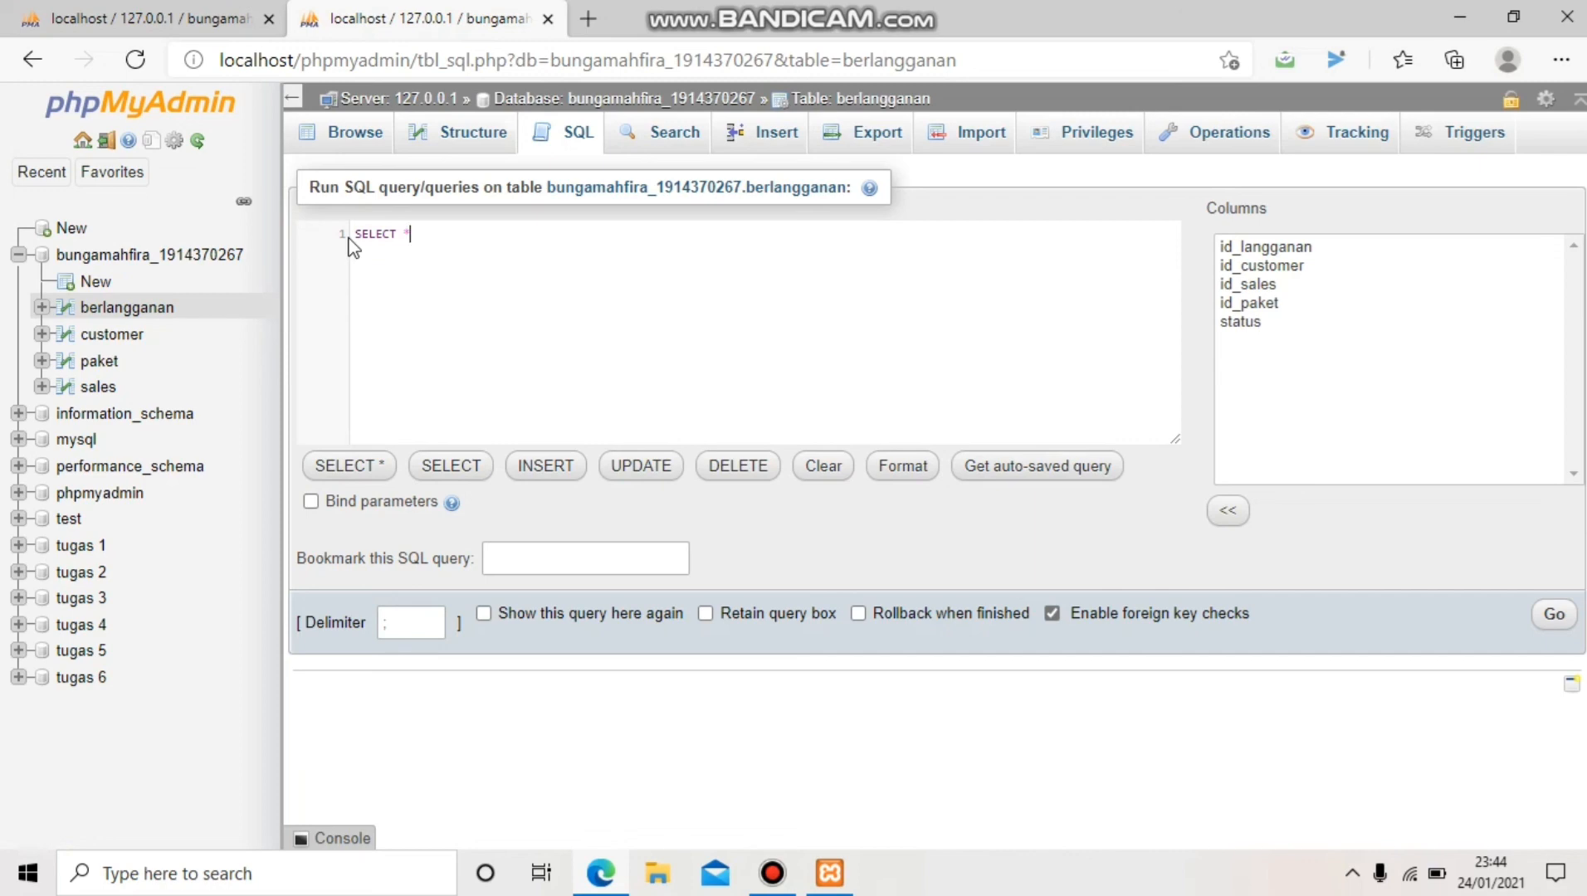
text( * FROM )
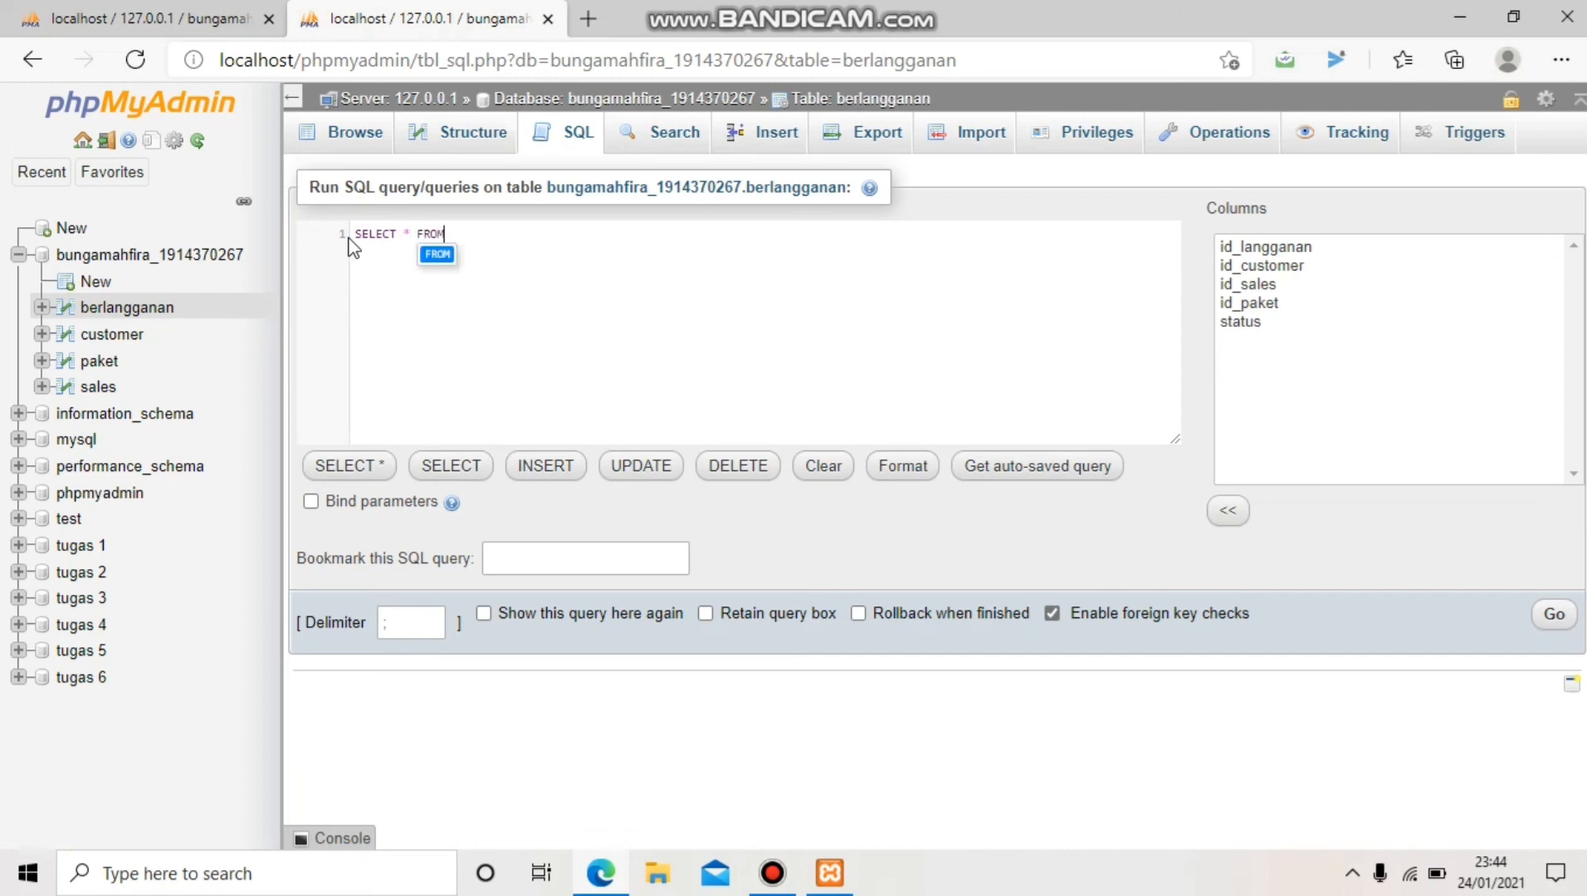
text(paket)
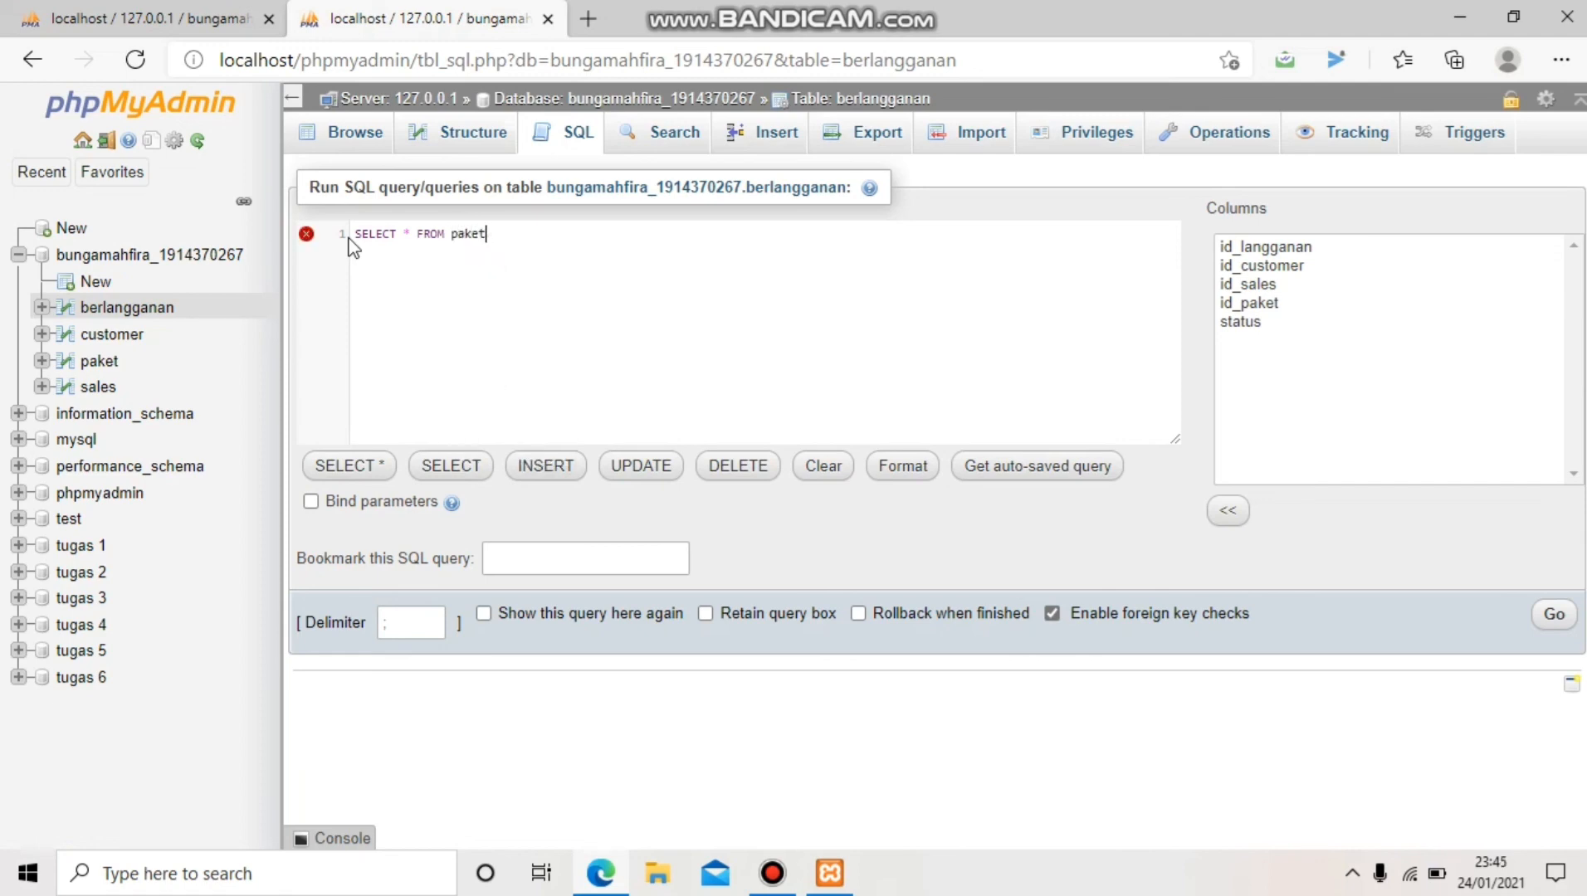
text(,, berl)
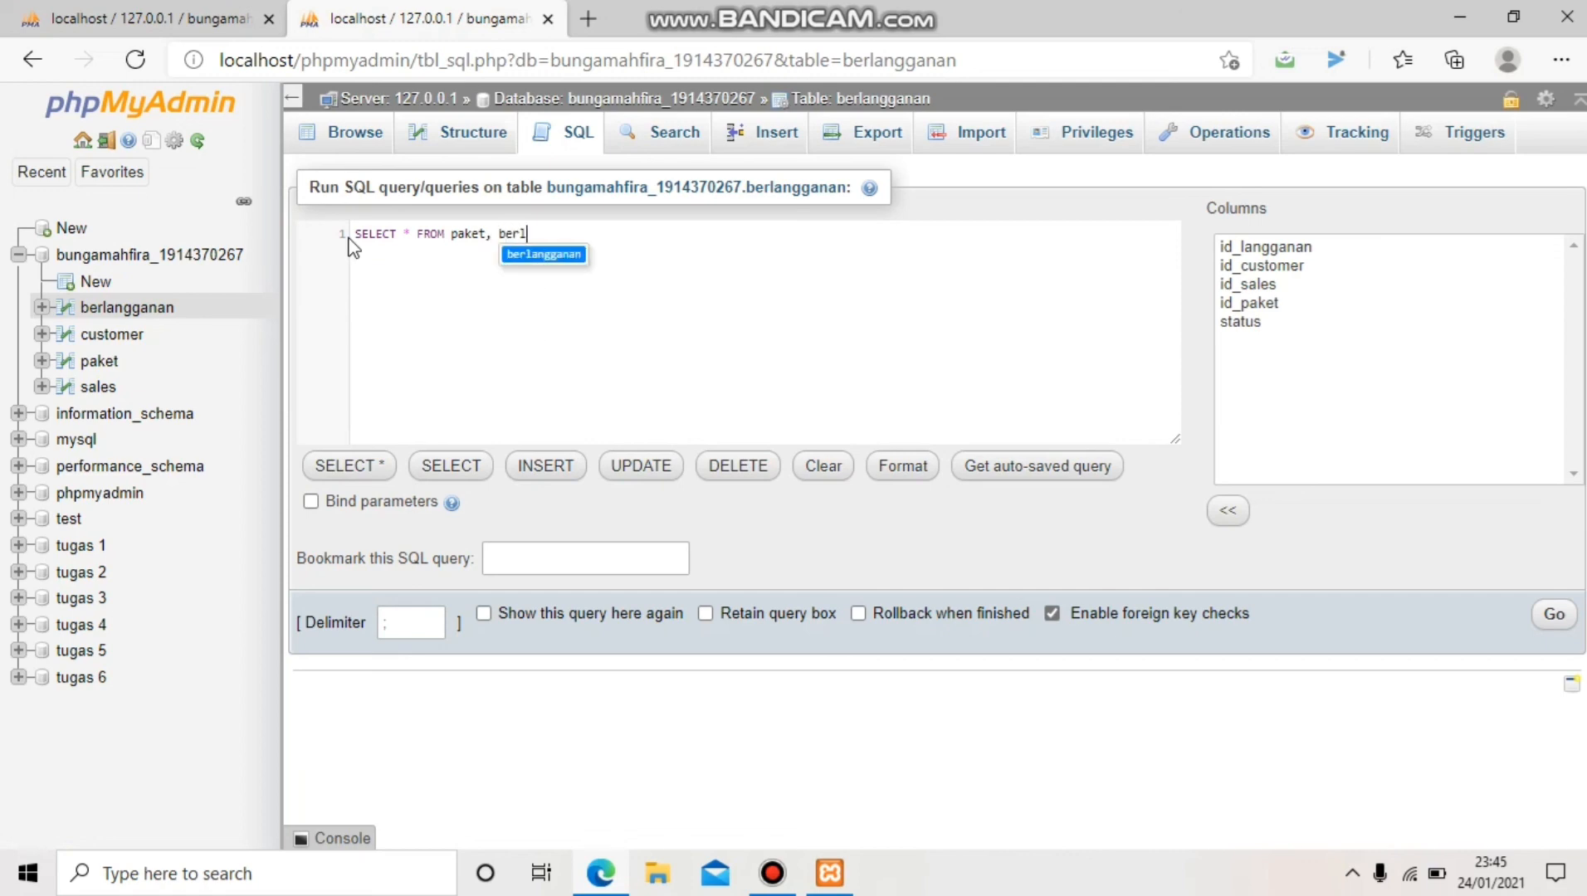
text(angganan, cust)
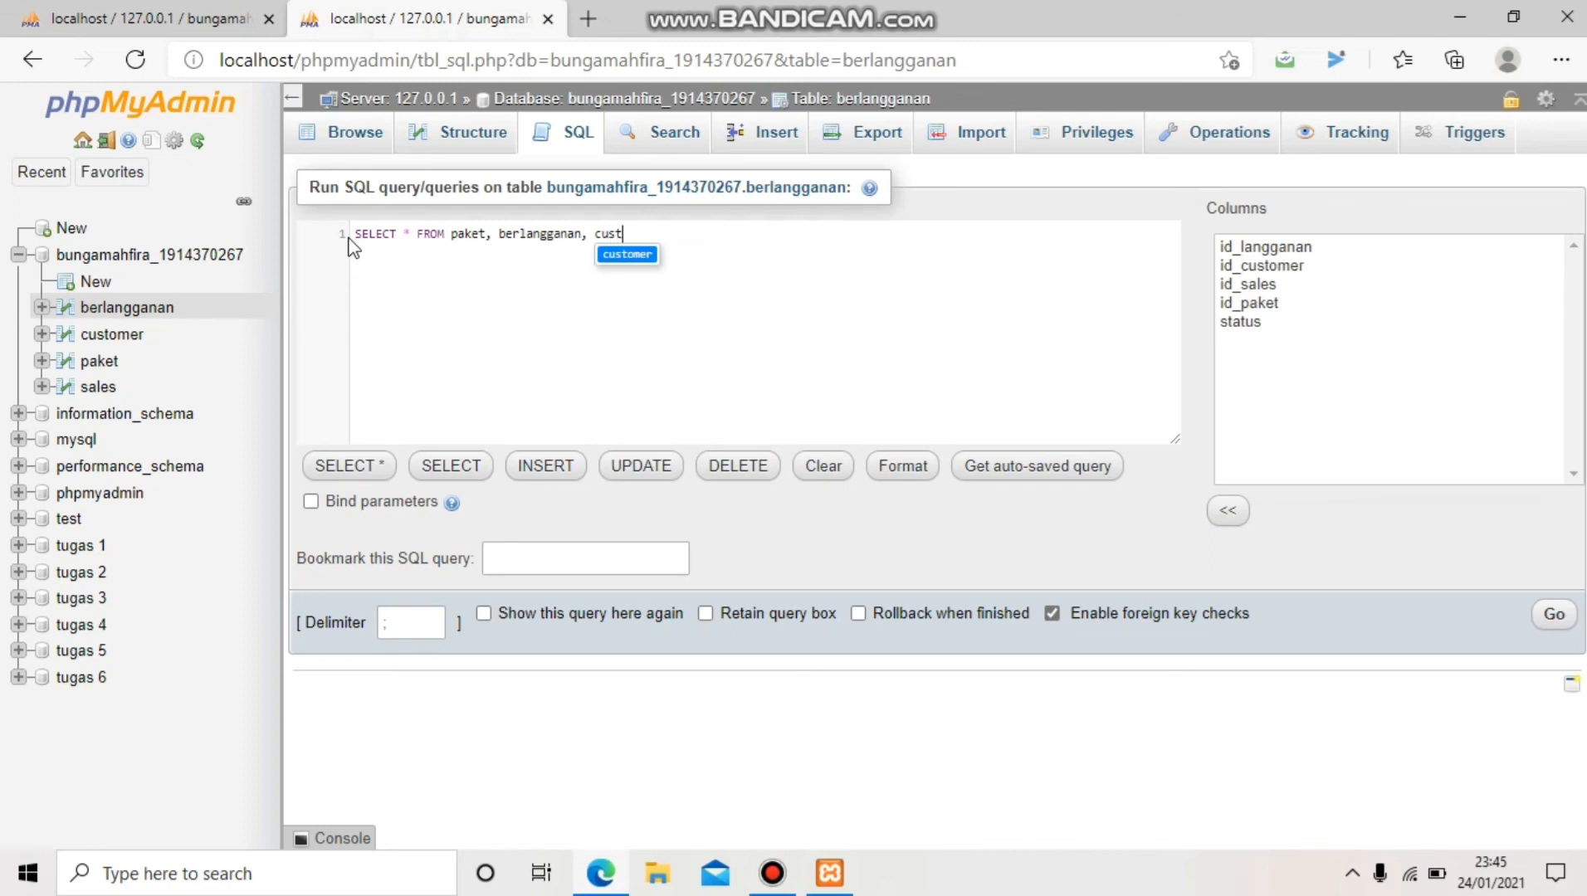
text(omer, sales)
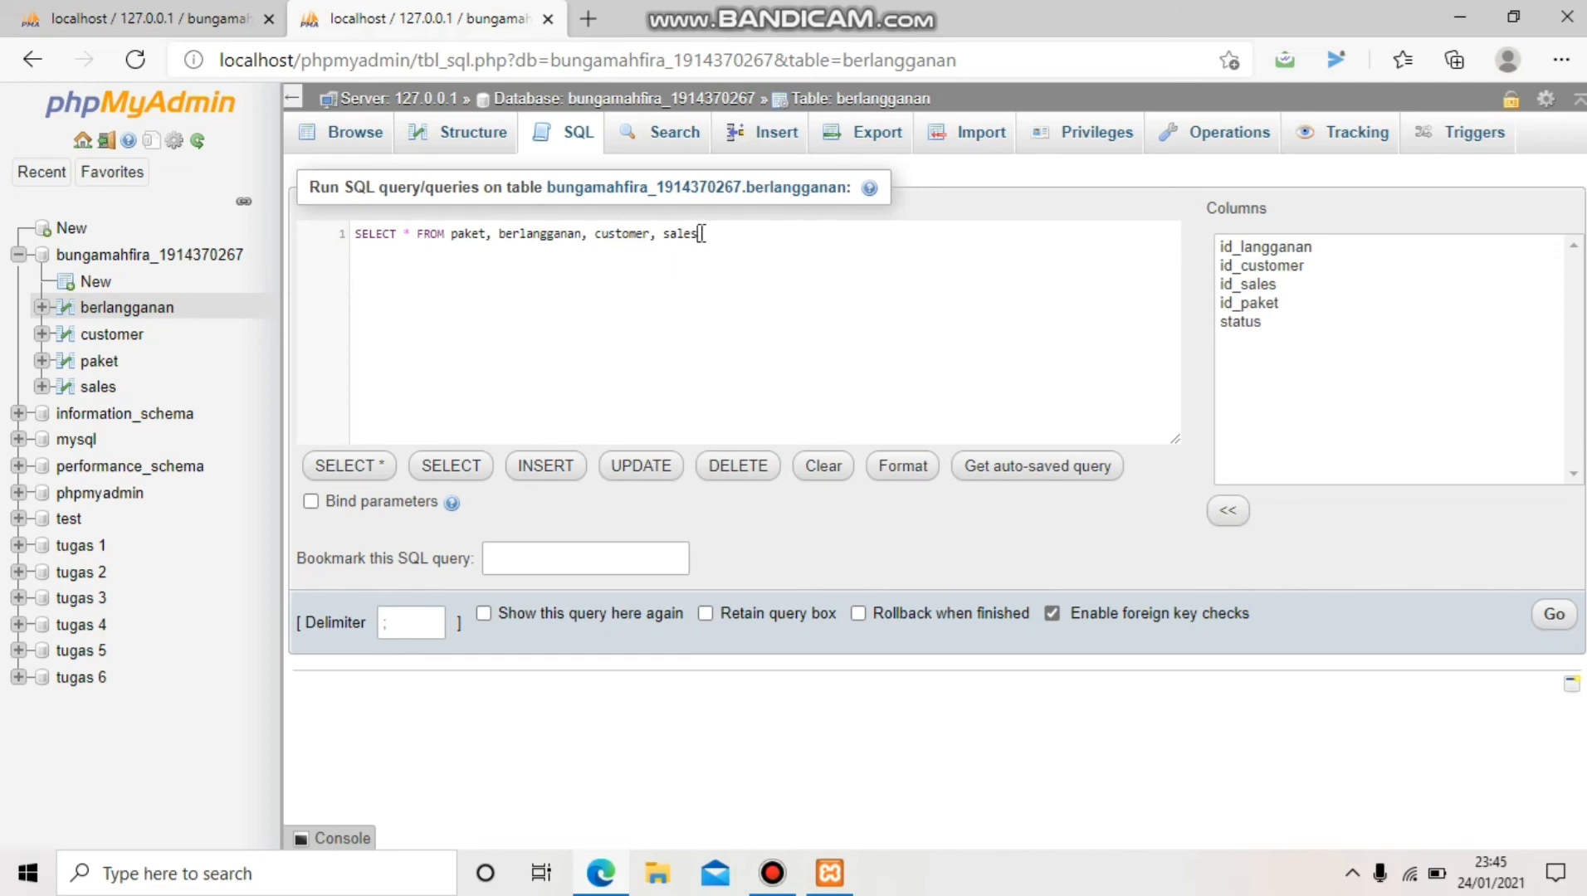
drag(701, 233, 347, 235)
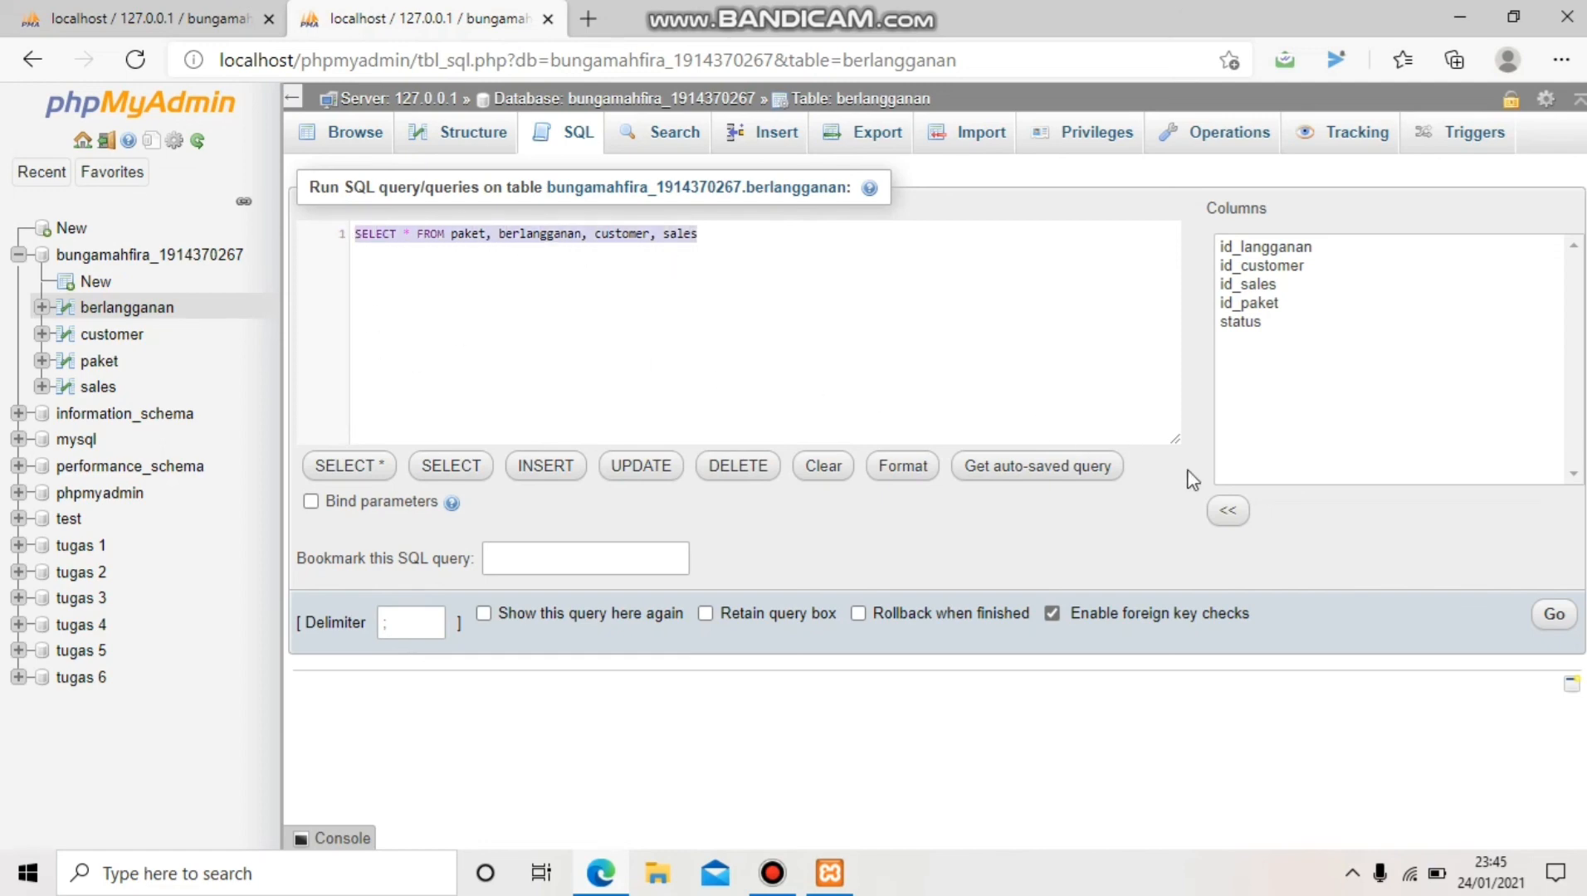
Run the four-table SELECT * and scroll through the 10000-row cross product
click(1555, 616)
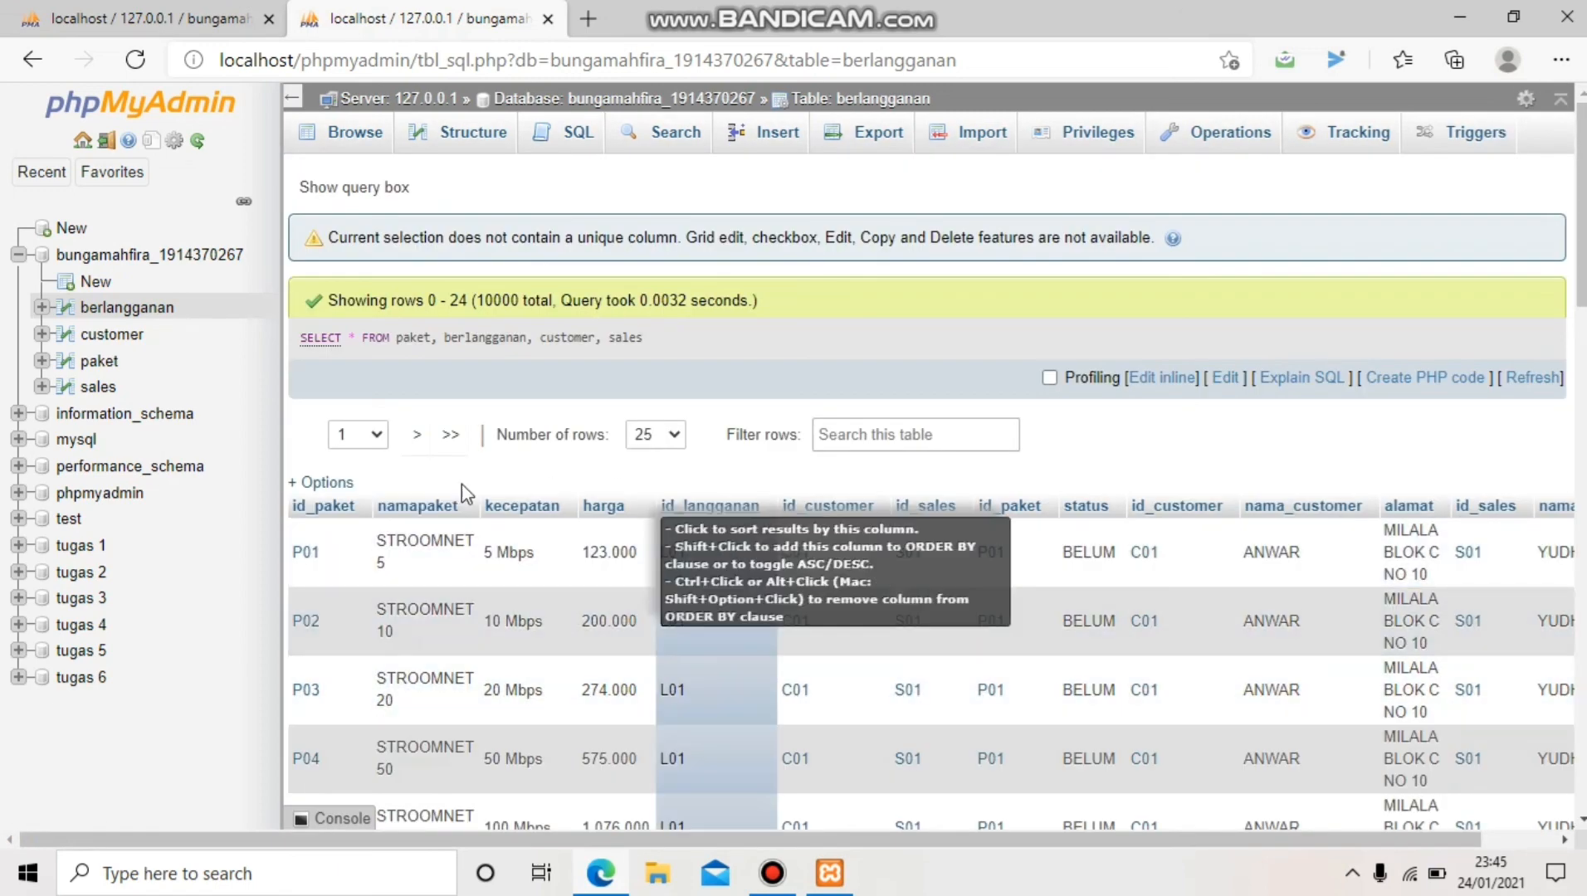
scroll(892, 378, down, 3)
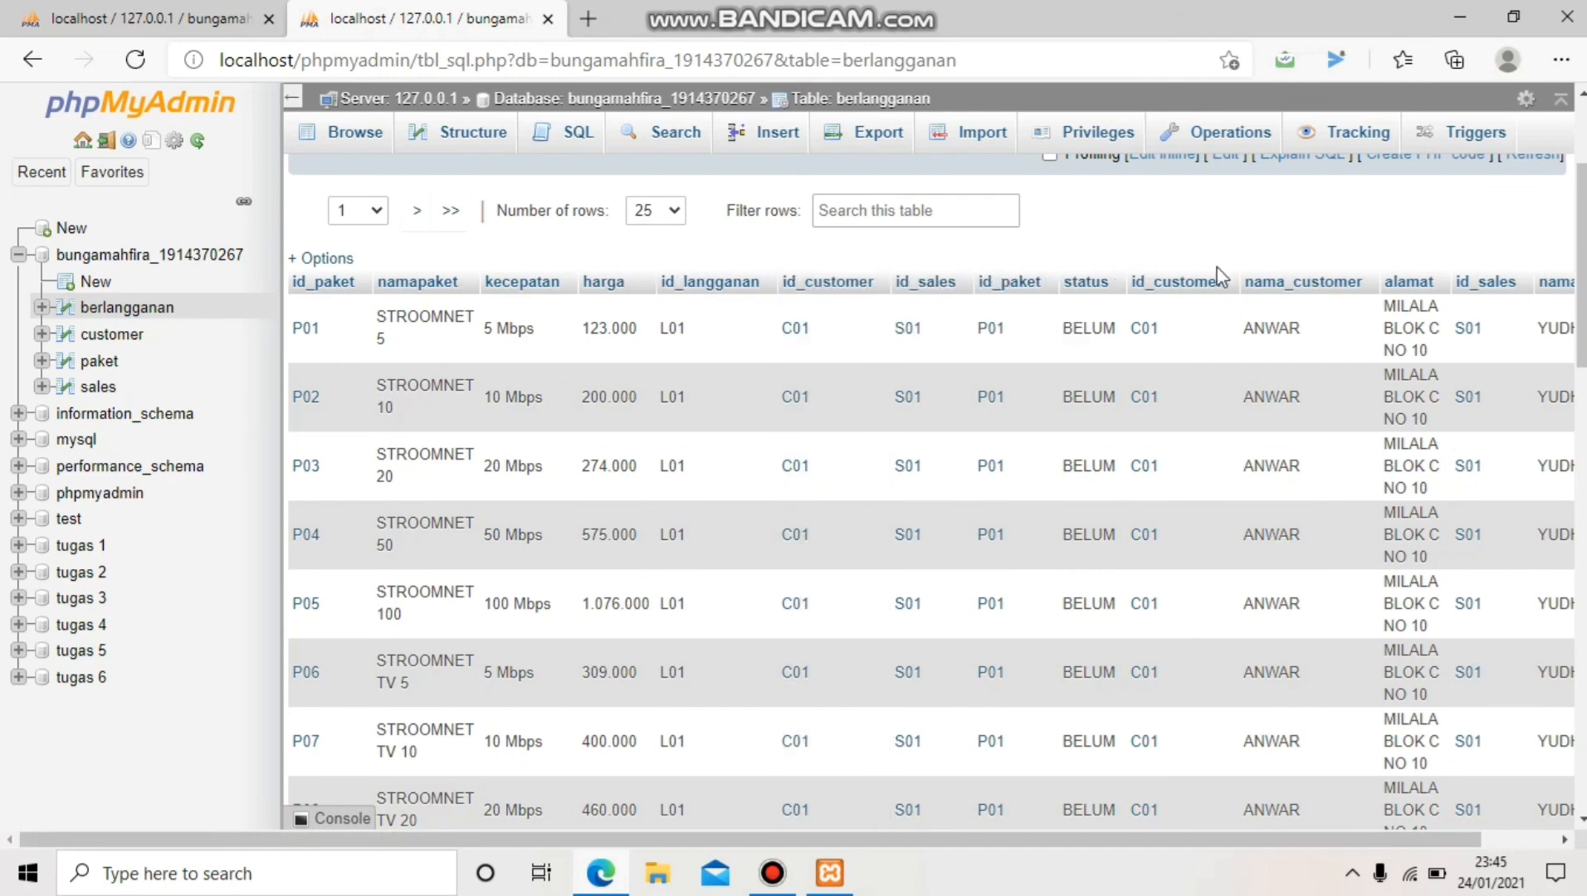
scroll(1091, 344, down, 5)
scroll(1090, 344, down, 14)
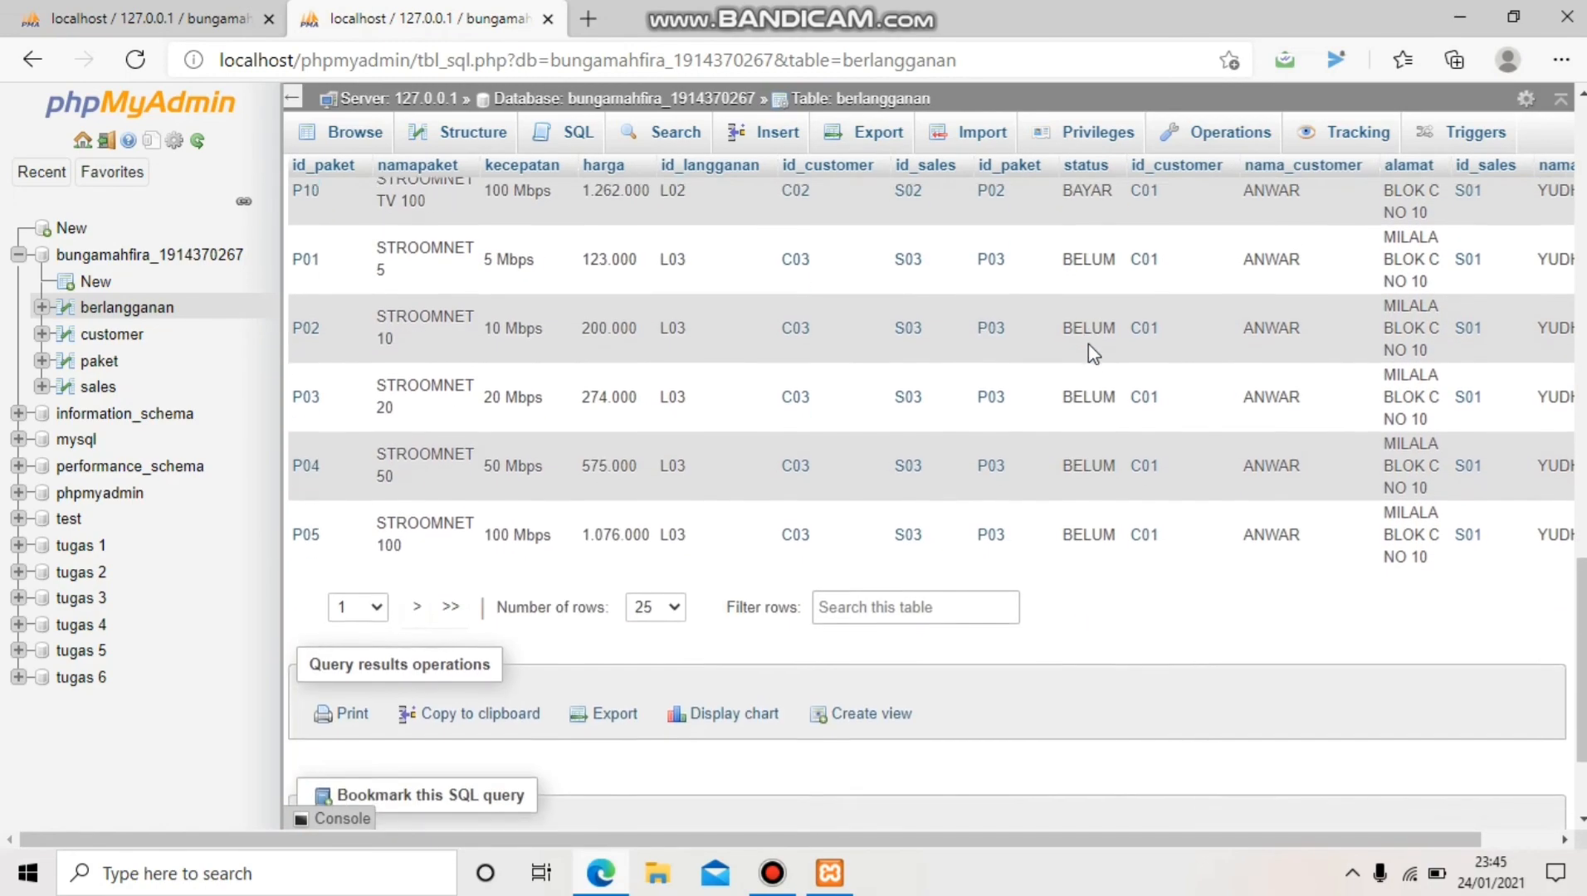
scroll(1088, 344, up, 17)
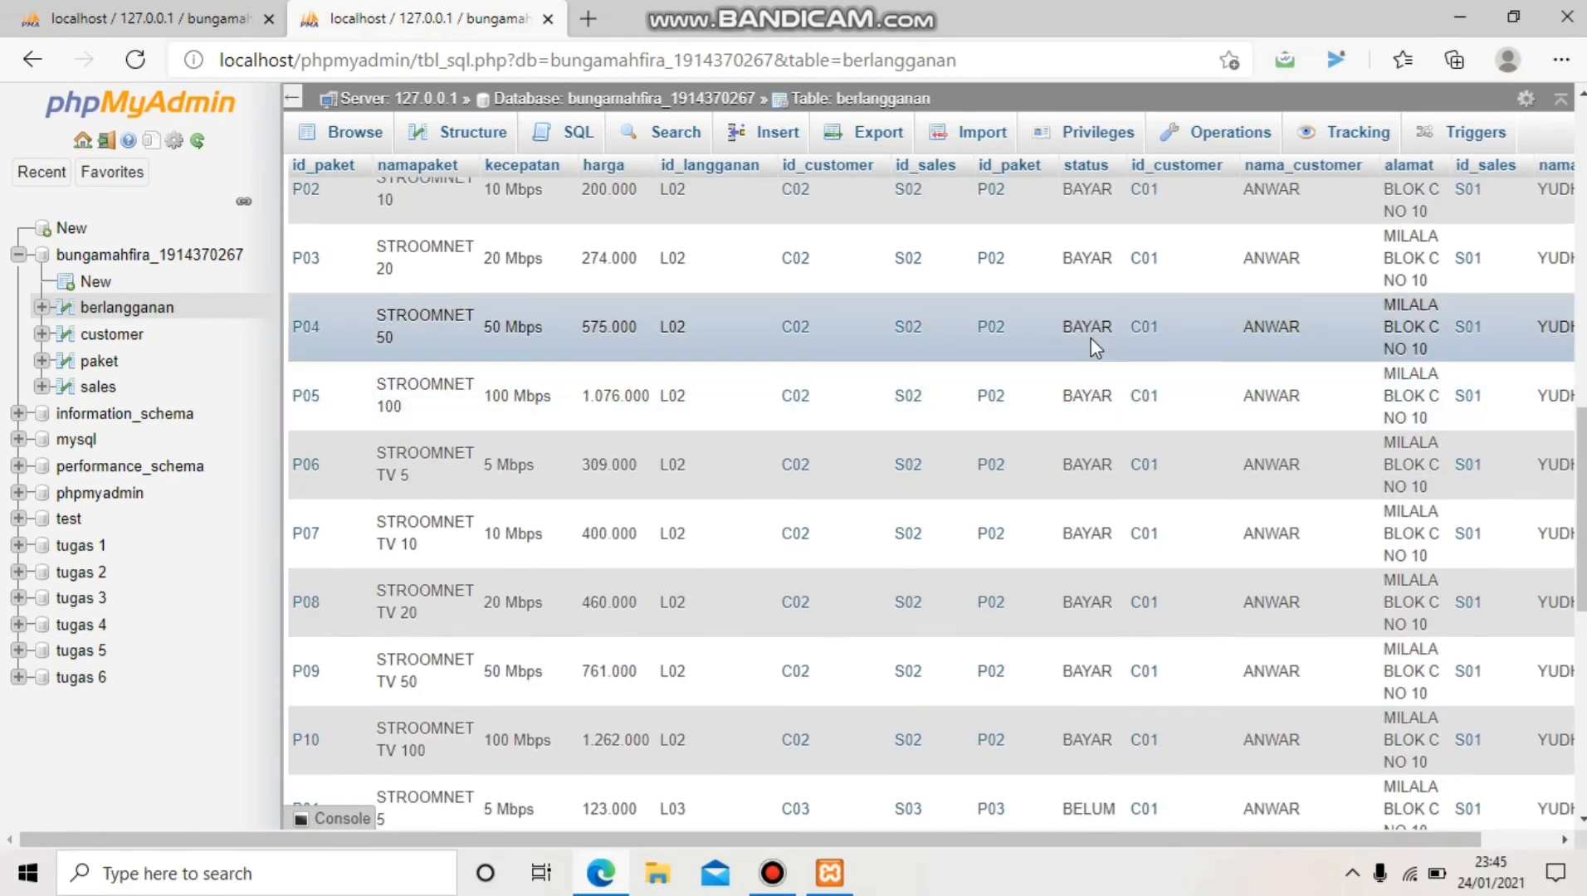
scroll(1092, 345, up, 4)
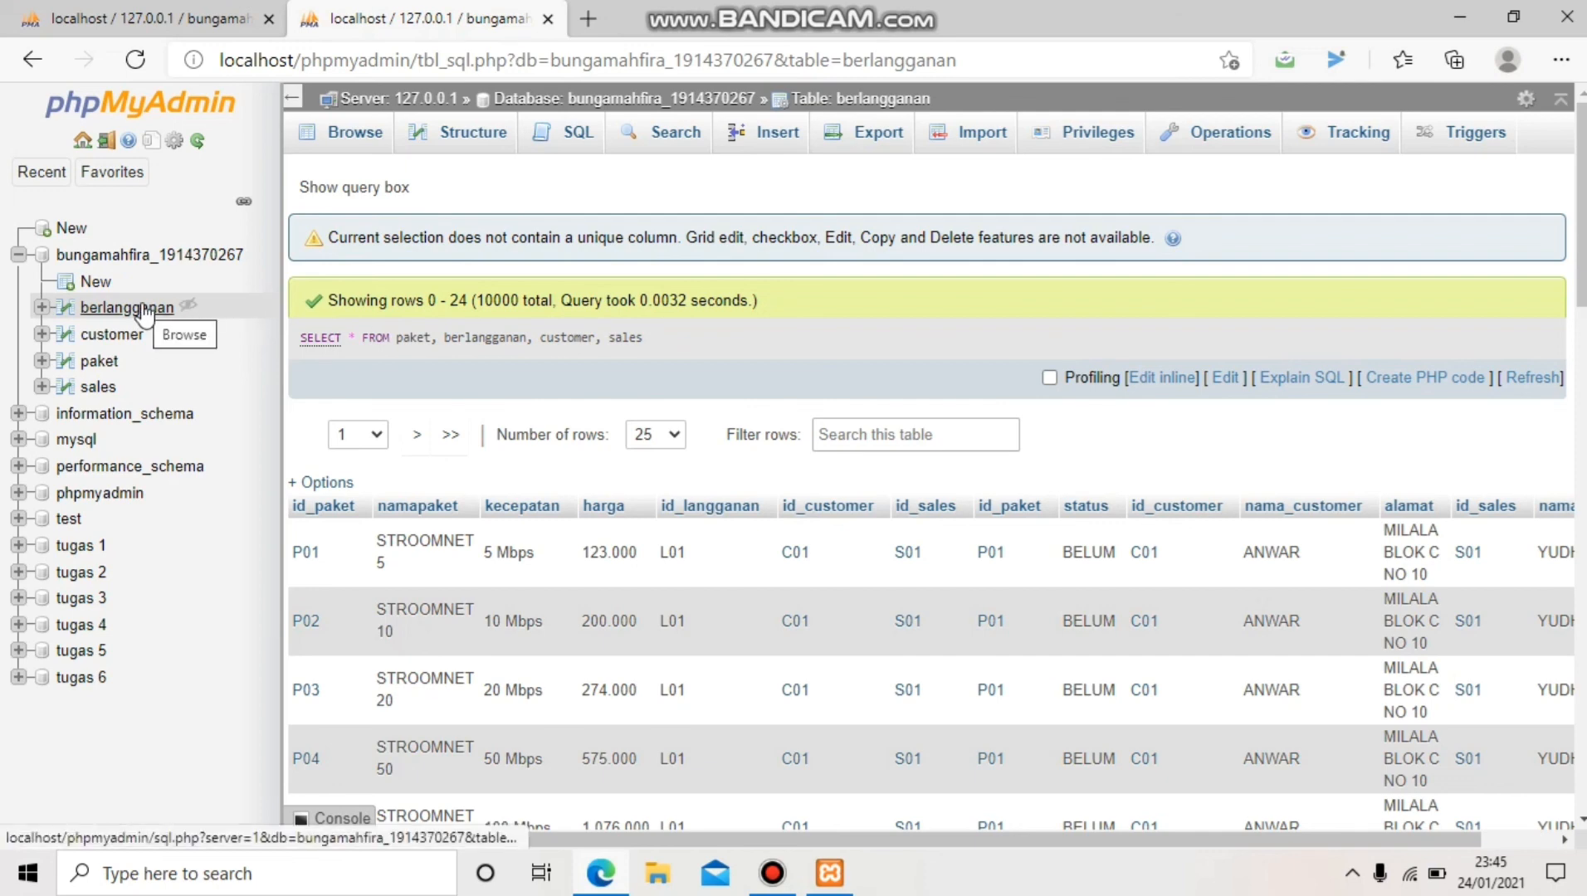
Show the database's table list, then switch to the Designer relationship diagram
click(151, 260)
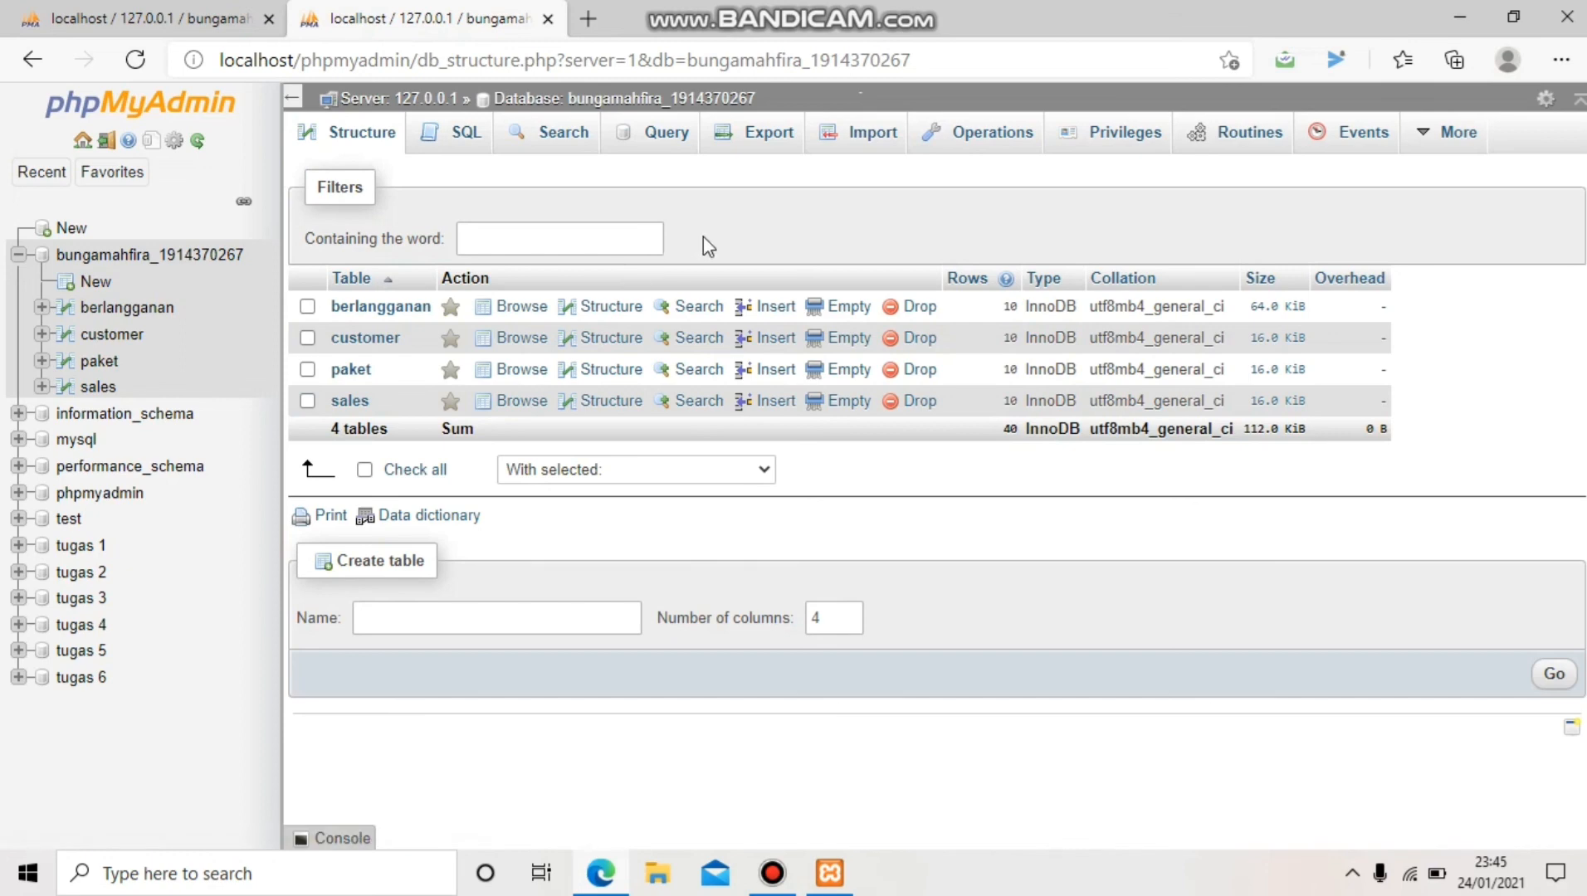
click(197, 23)
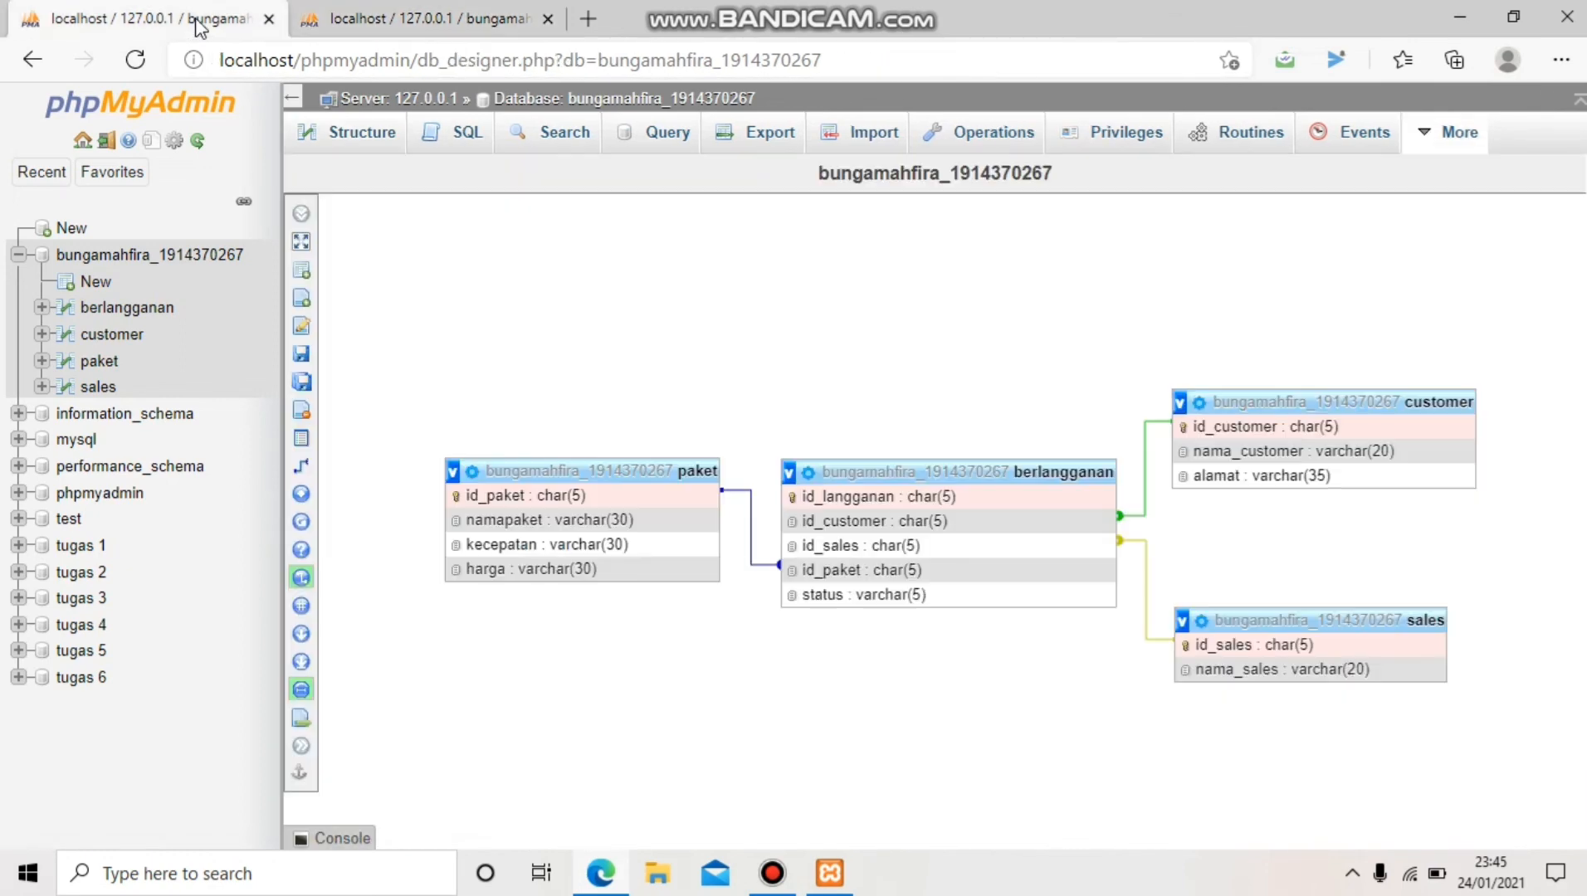